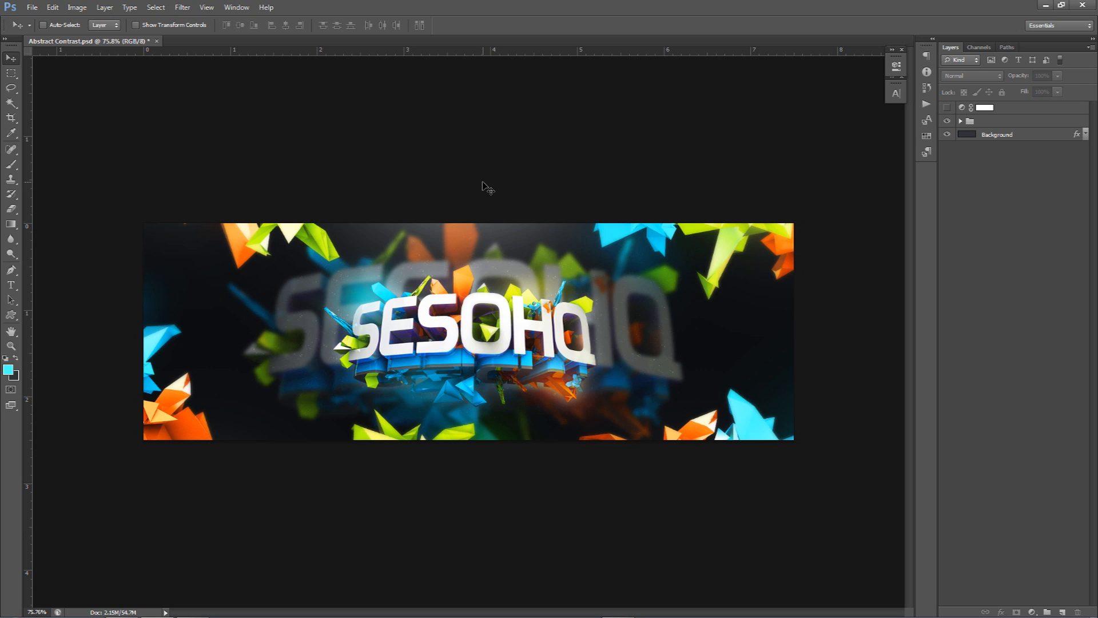
Switch to Cinema 4D and bring up the anothertry.c4d scene to examine the finished SESOHQ text model.
click(617, 613)
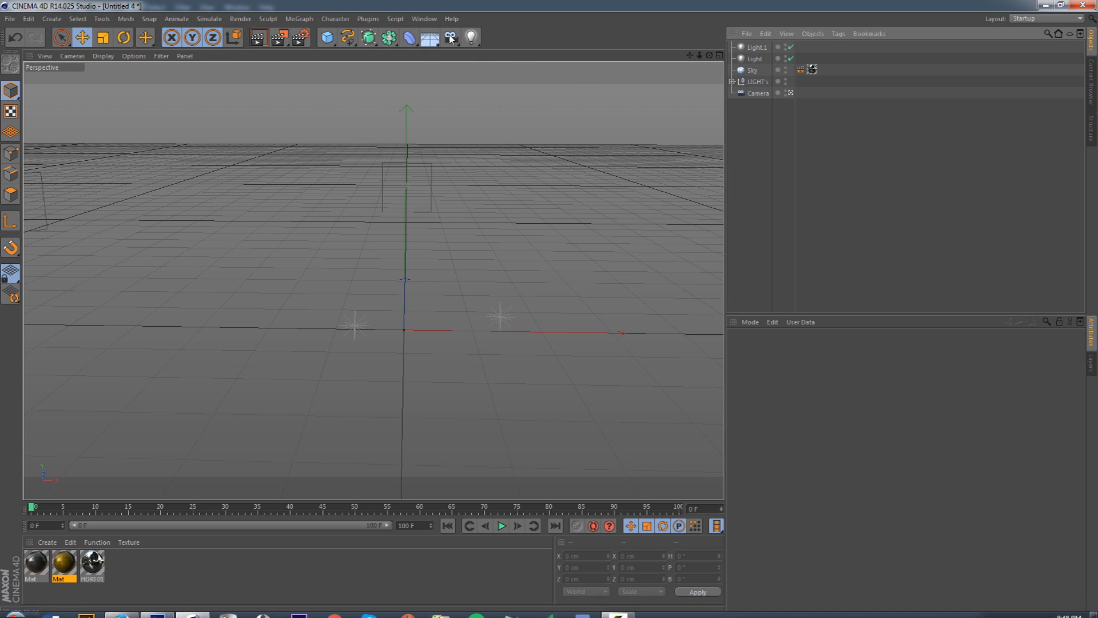
click(425, 19)
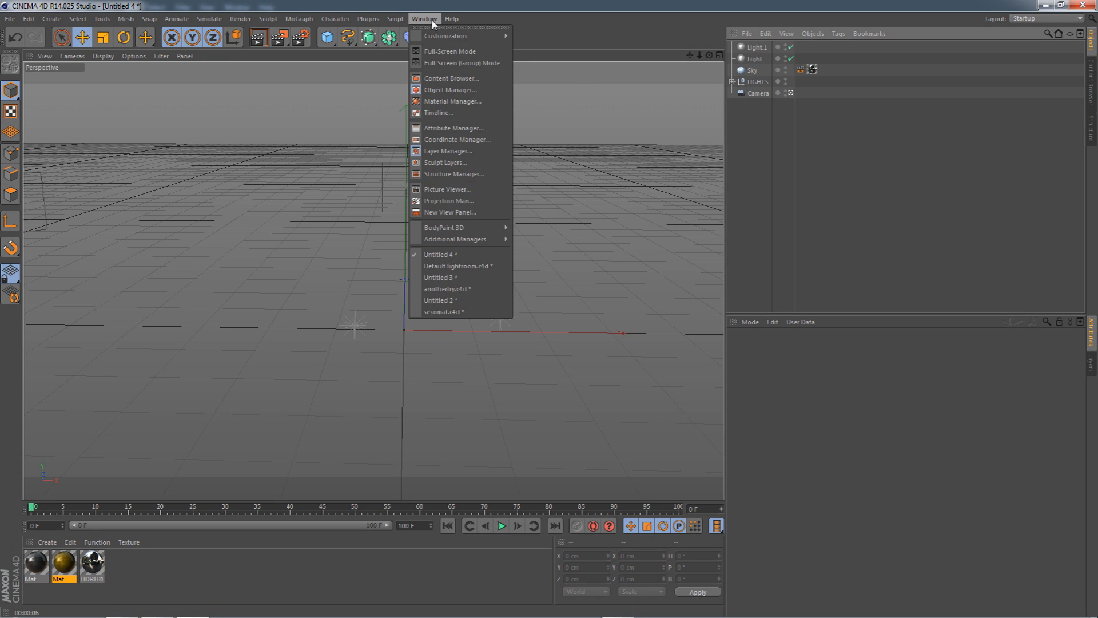
click(443, 289)
click(732, 47)
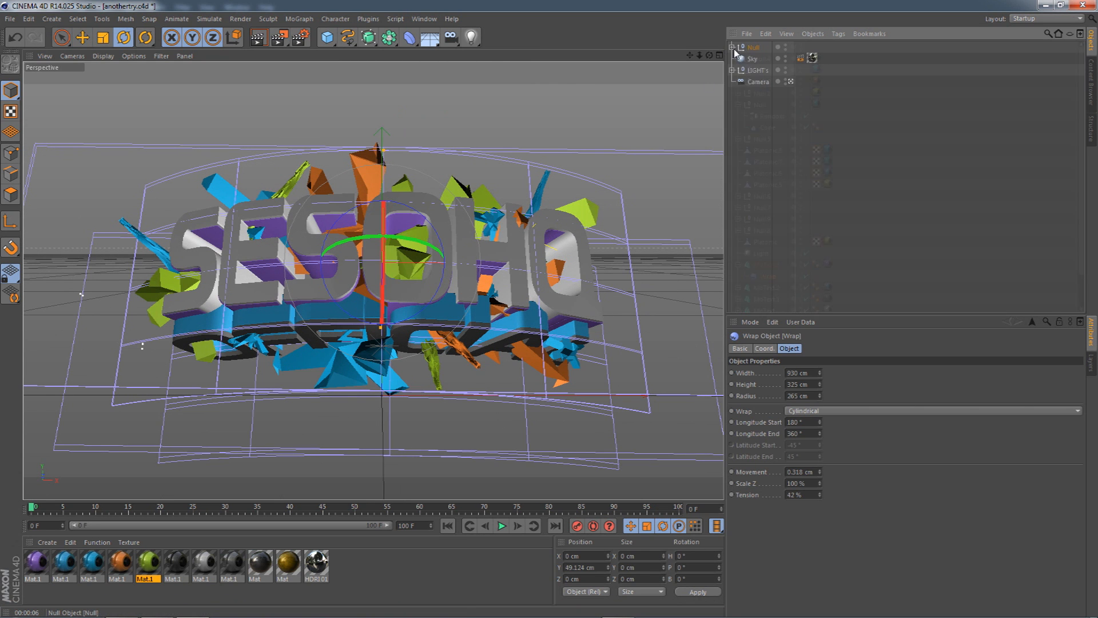
click(801, 178)
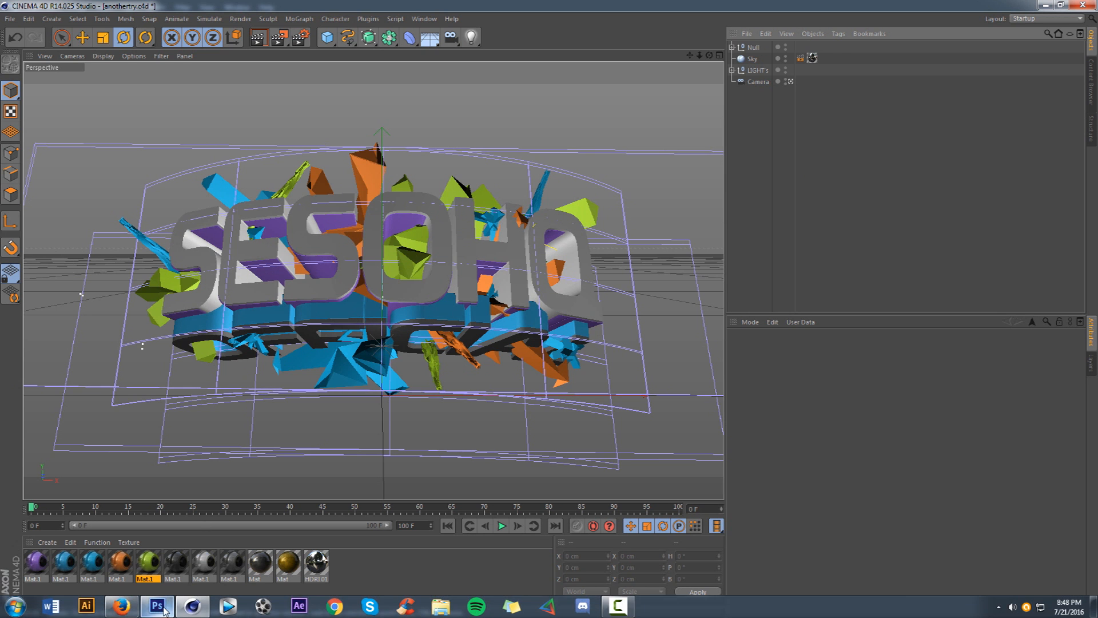
Compare with the banner in Photoshop, return to Cinema 4D, and examine the SESOHQ model outside the scene camera.
click(166, 606)
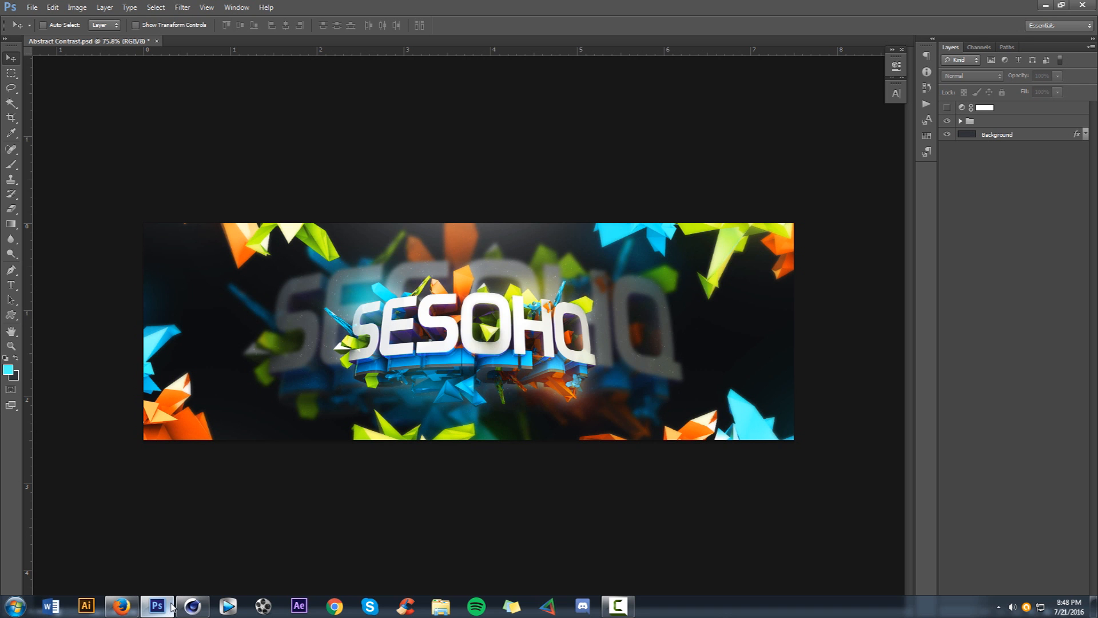
mouse_move(187, 609)
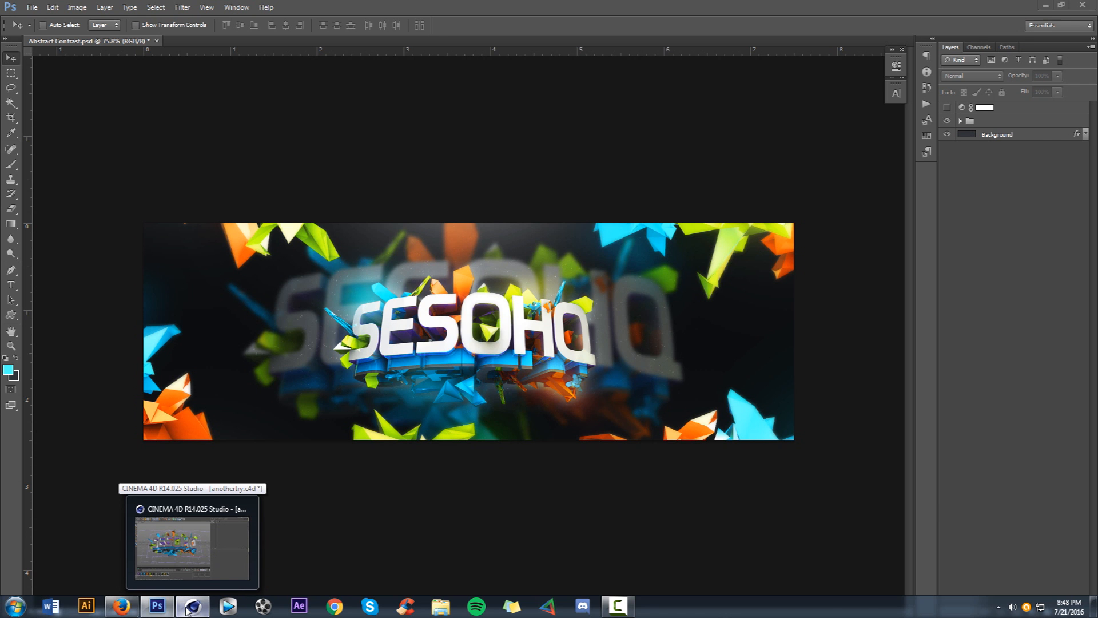
click(187, 609)
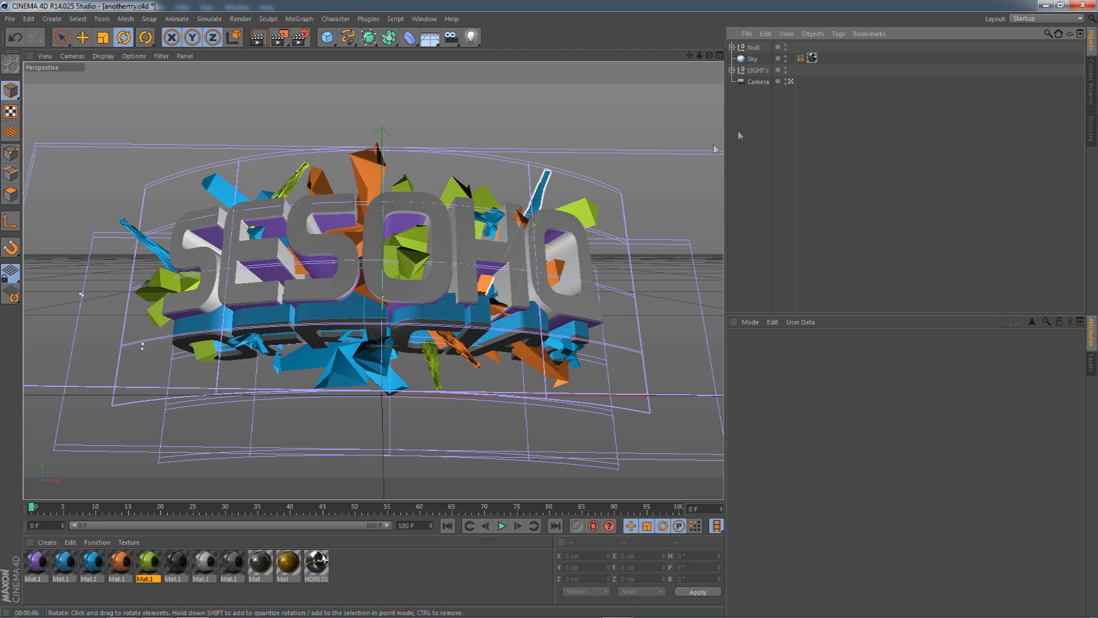
click(790, 82)
drag(709, 55, 214, 66)
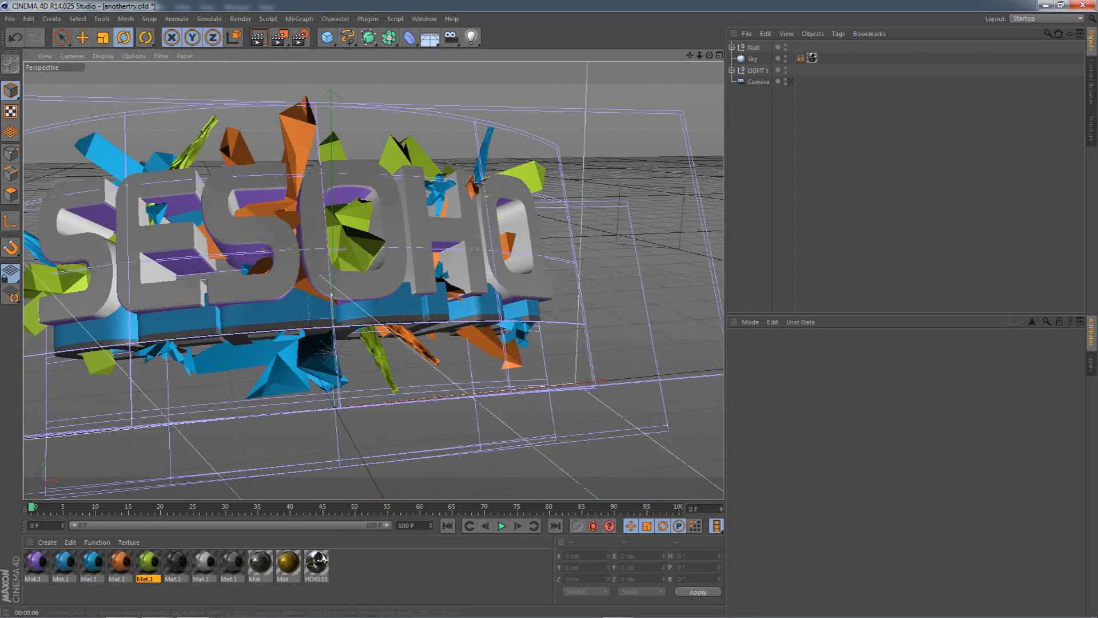
Check the Photoshop banner once more, then return to Cinema 4D and switch to the Untitled 4 scene.
click(163, 609)
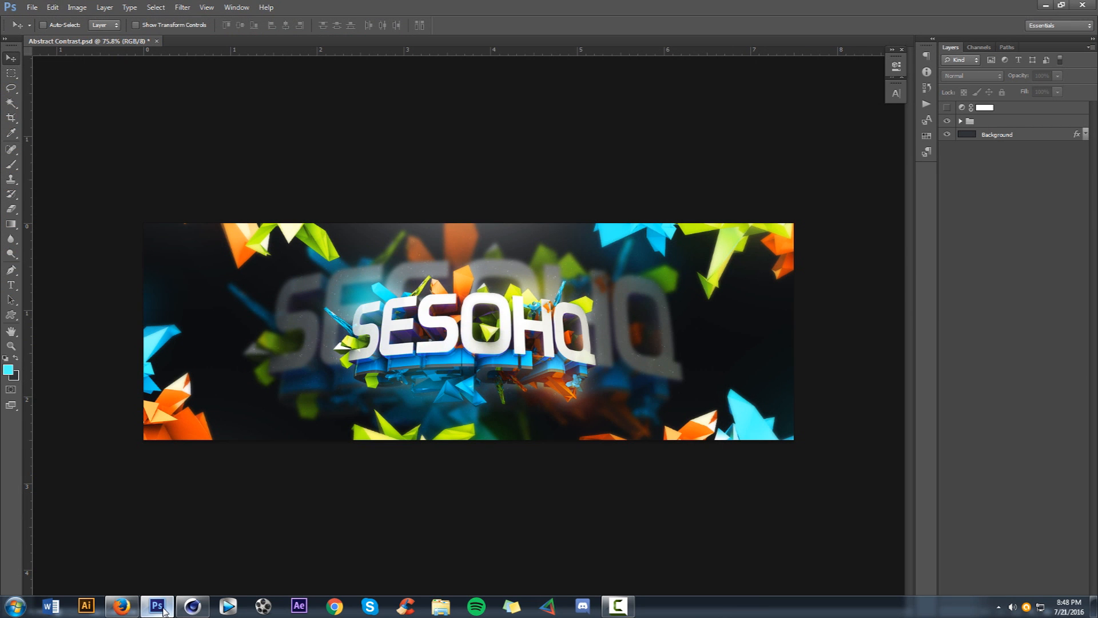
click(192, 605)
click(424, 18)
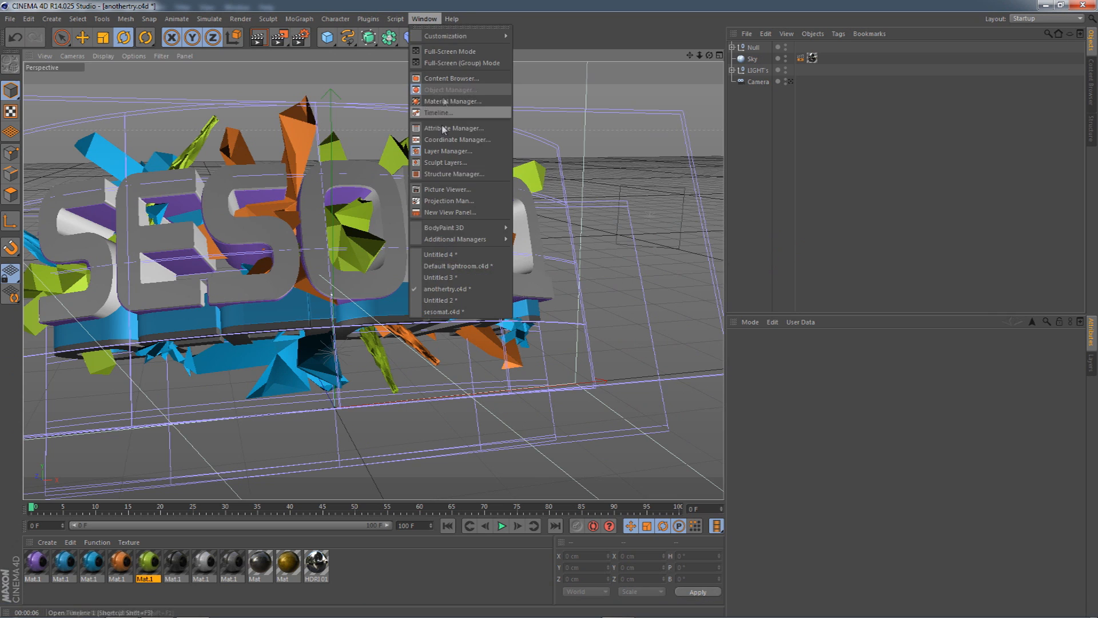
click(446, 253)
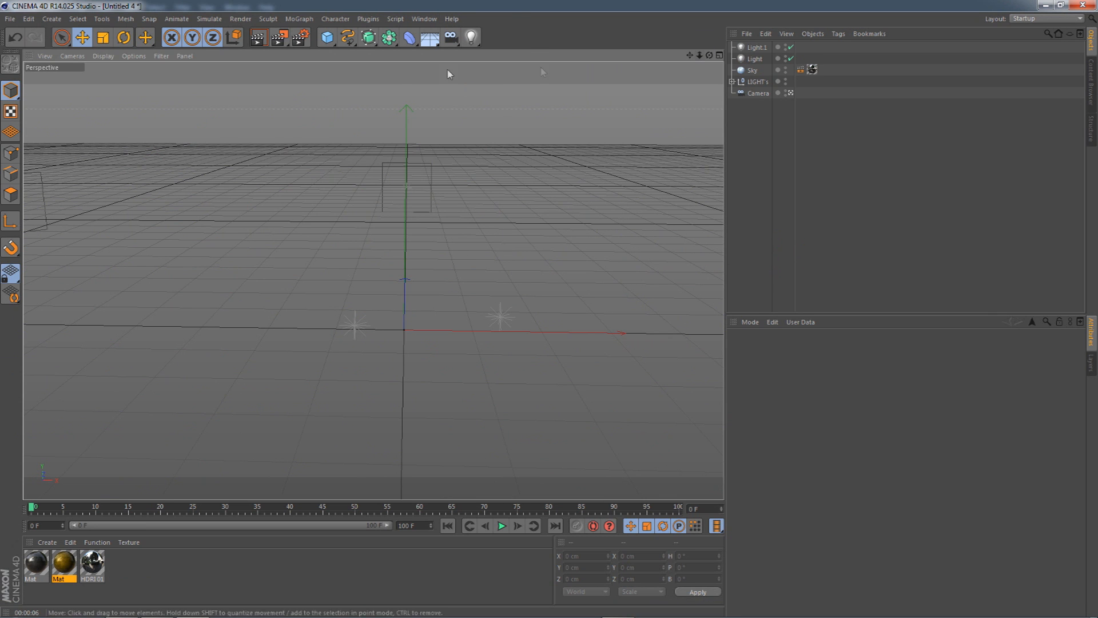
Add a MoText object reading SESOHQ with Middle alignment and the Prototype font.
click(314, 21)
click(325, 151)
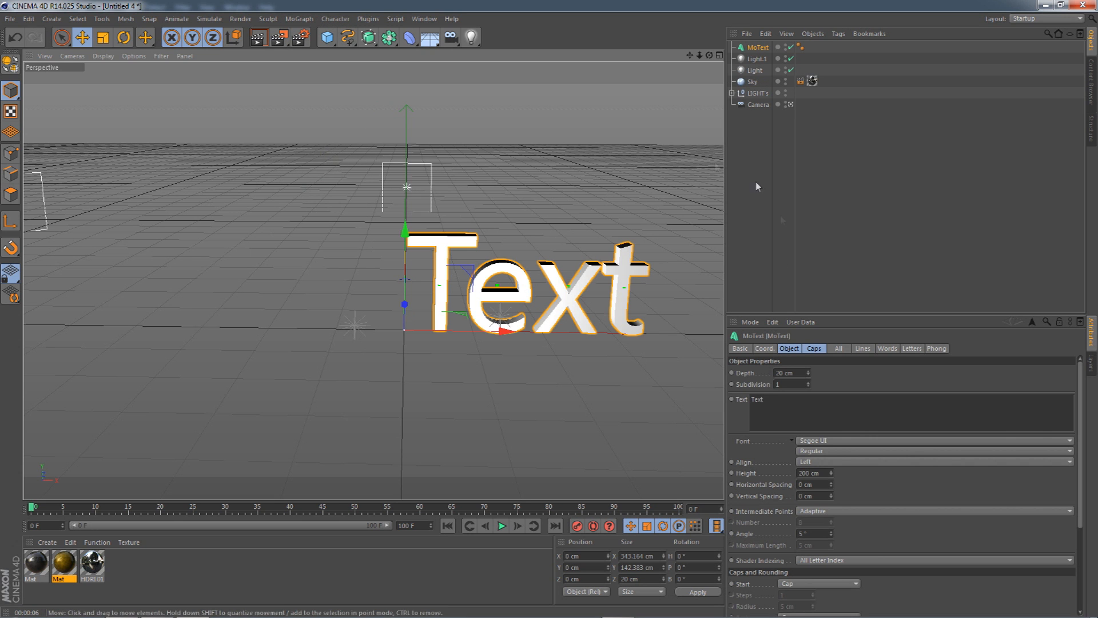
double_click(781, 403)
text(SESOHQ)
click(816, 461)
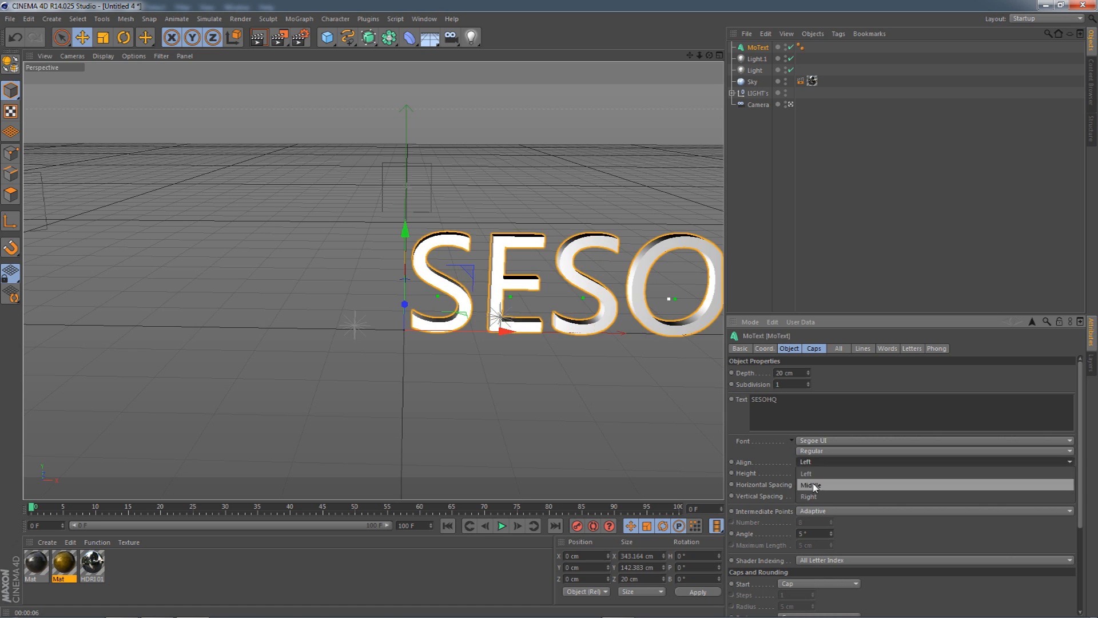
click(813, 485)
click(821, 440)
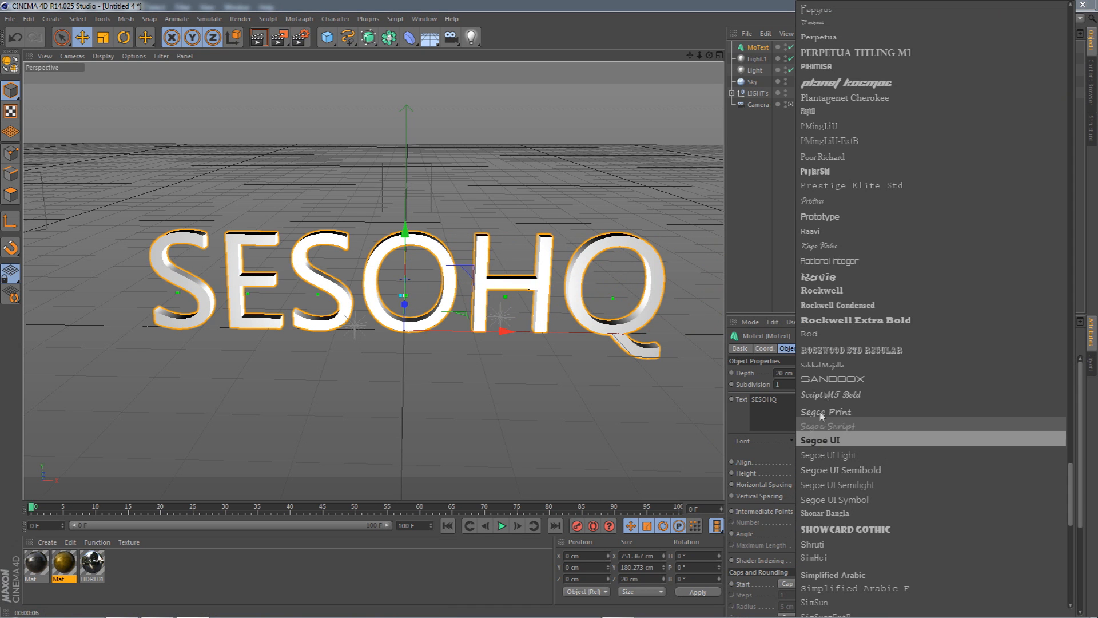
click(820, 217)
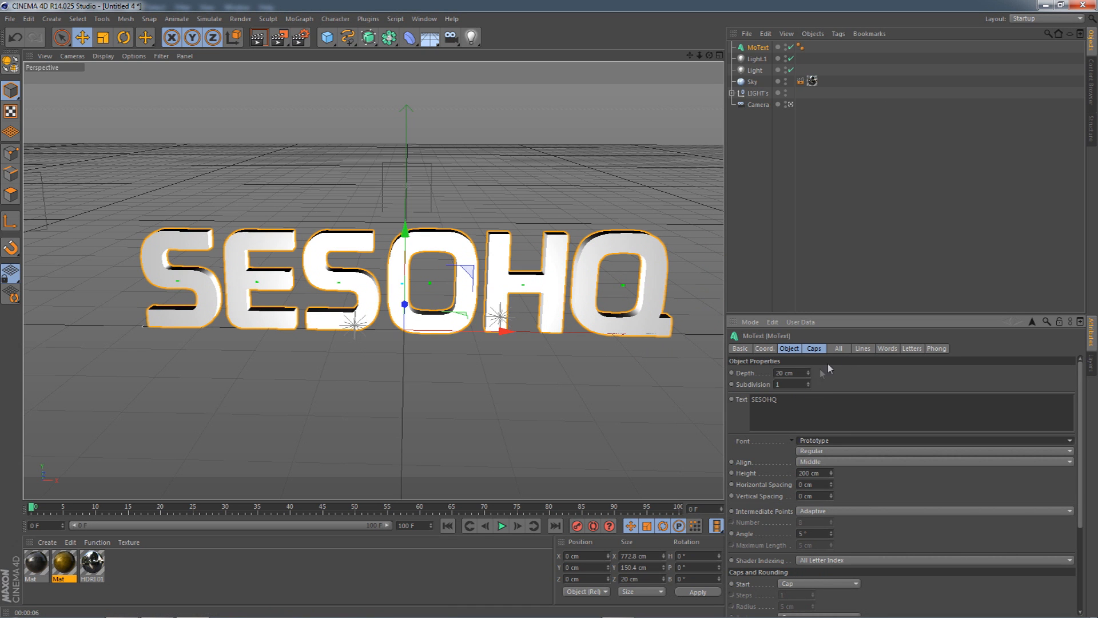
Set the SESOHQ text's depth to 115 cm and raise it to a Y position of about 26 cm.
double_click(786, 372)
text(115)
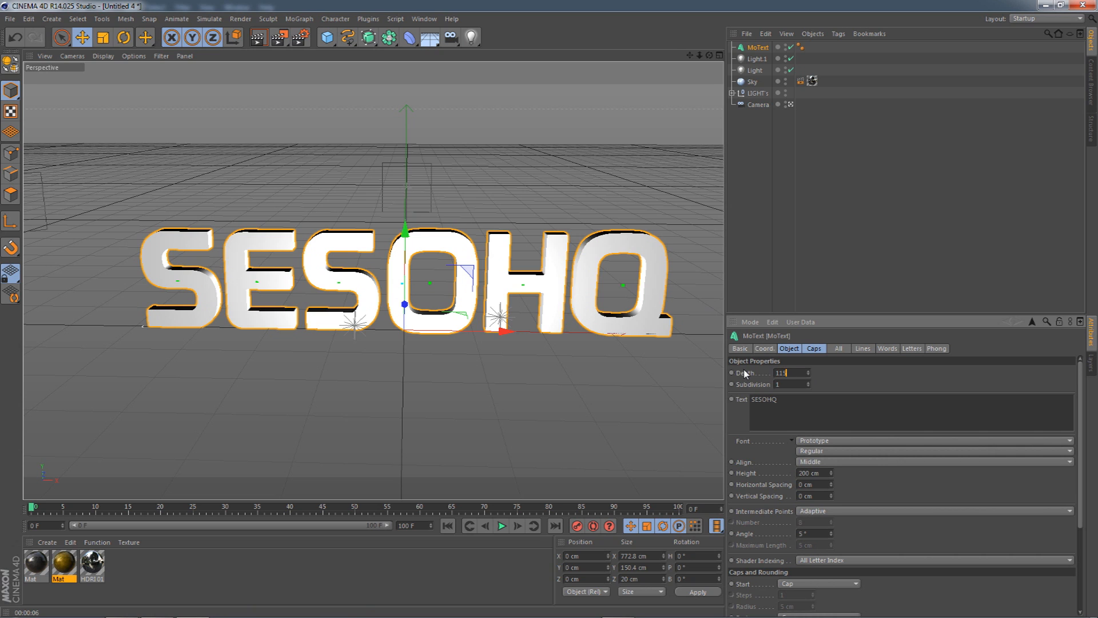
key(Return)
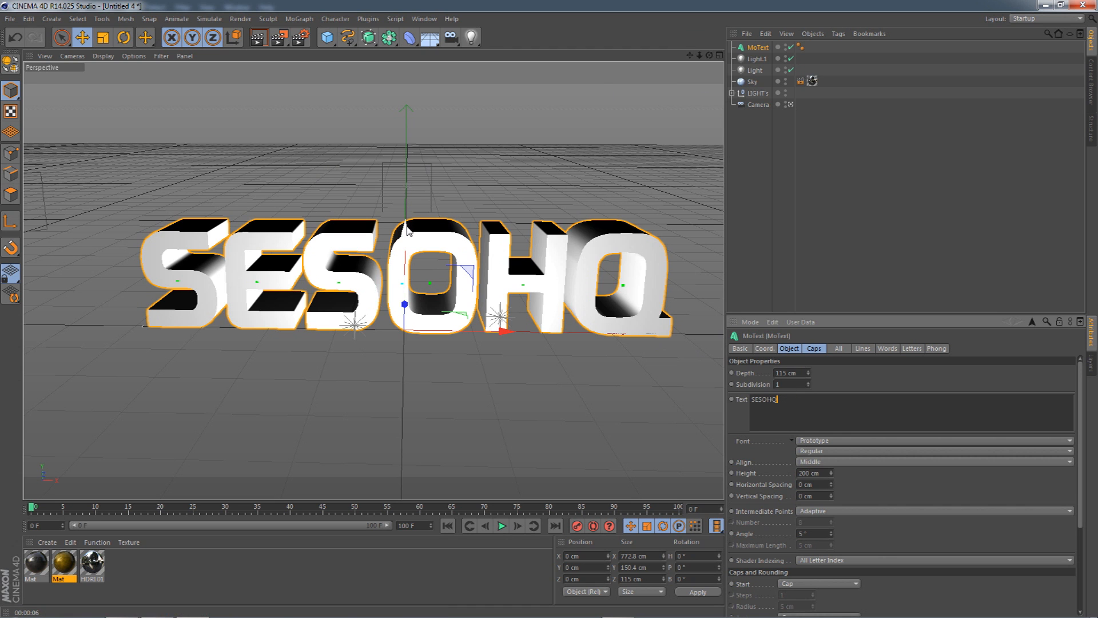
drag(406, 229, 410, 209)
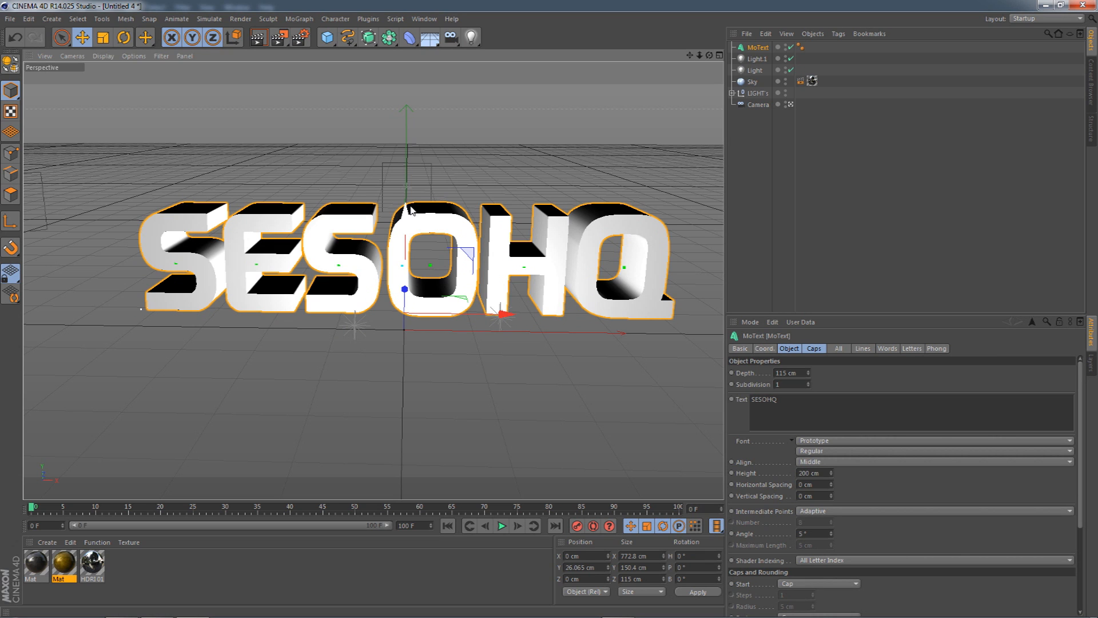
Add a Wrap deformer with a width of 930 cm, a height of 325 cm and a radius of 265 cm.
click(412, 39)
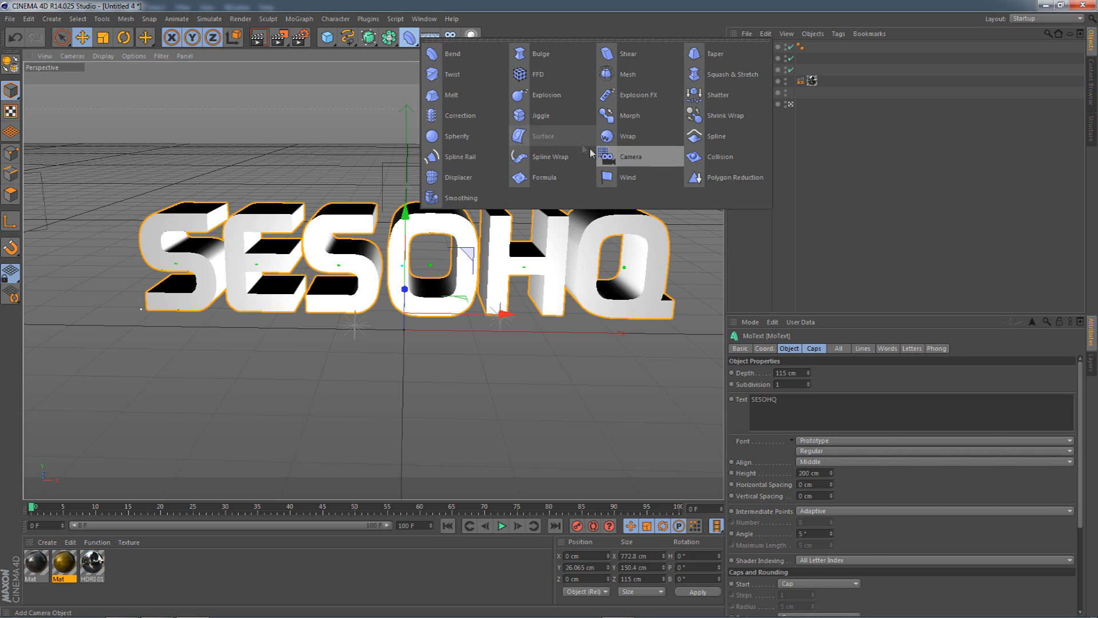
click(628, 136)
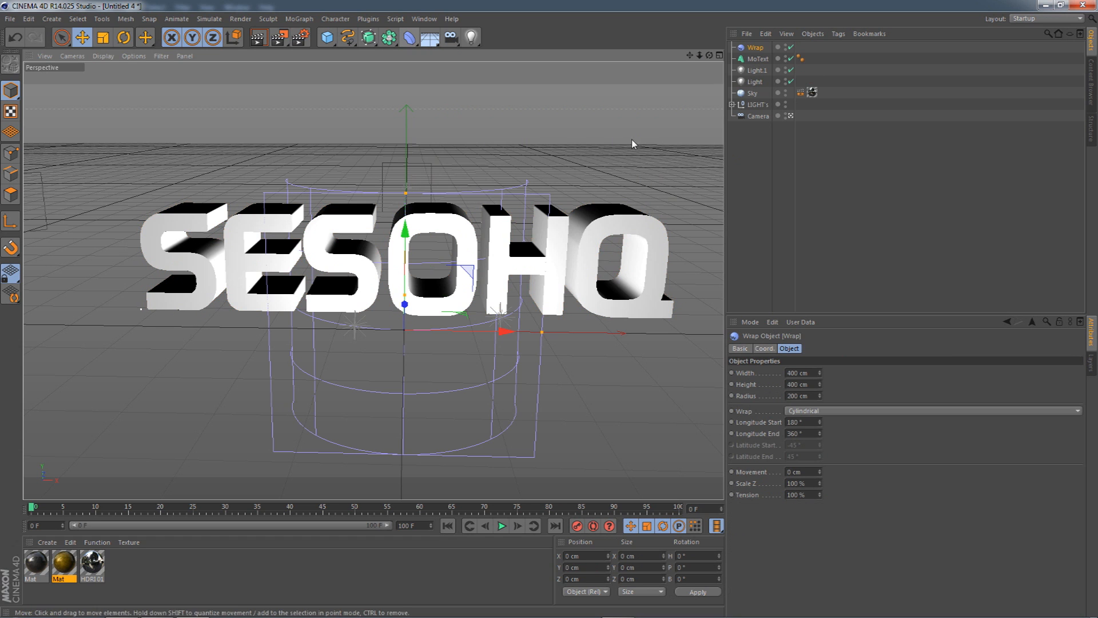
click(799, 373)
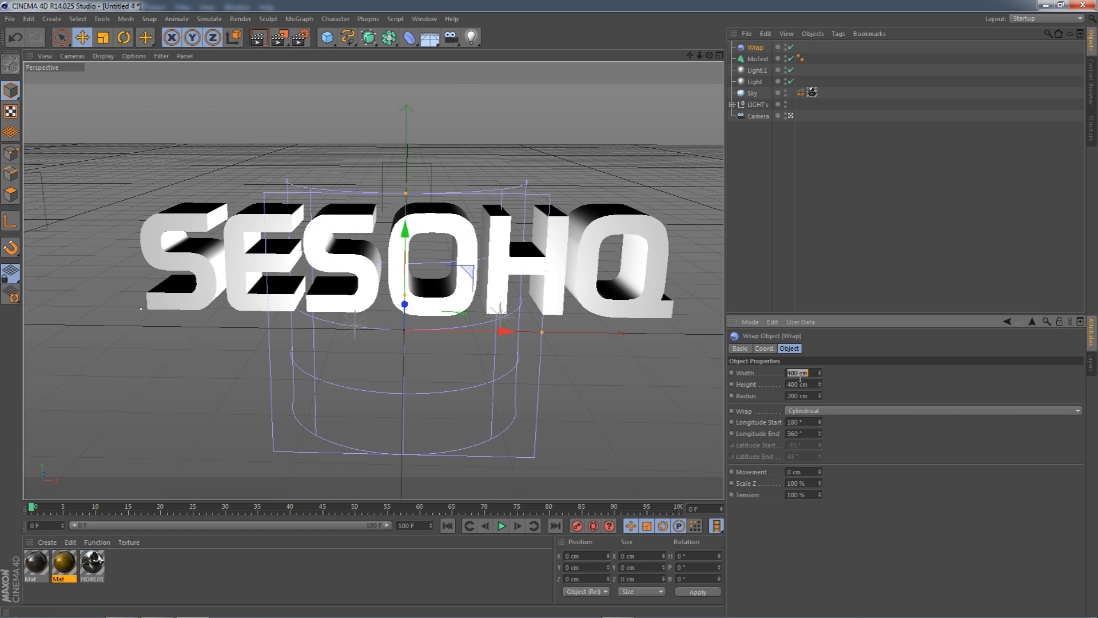
text(930)
click(803, 383)
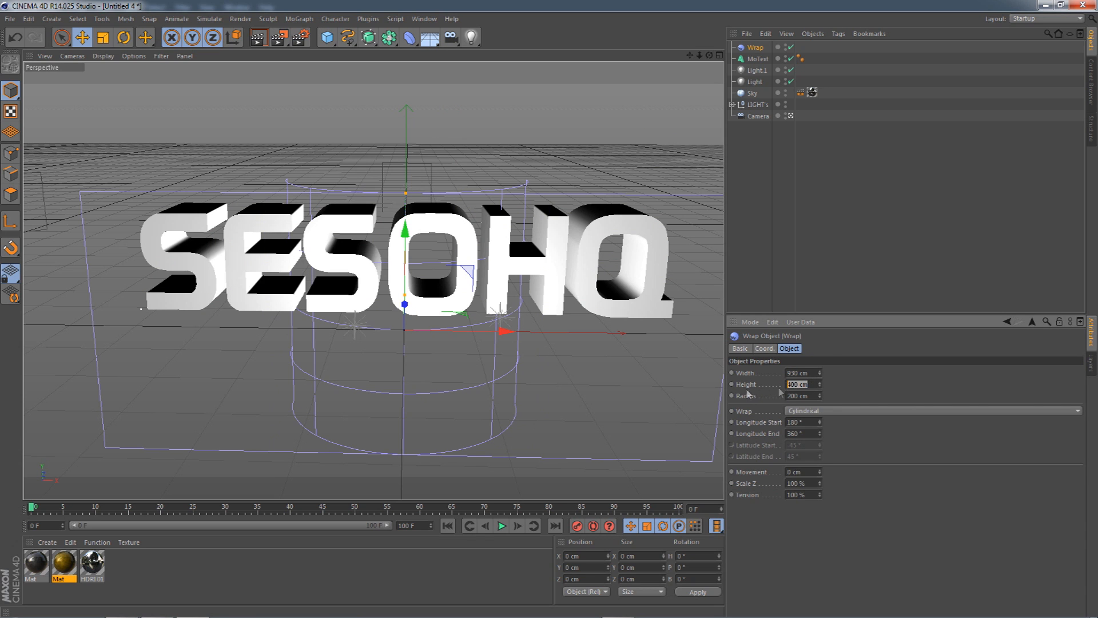
text(325)
key(Return)
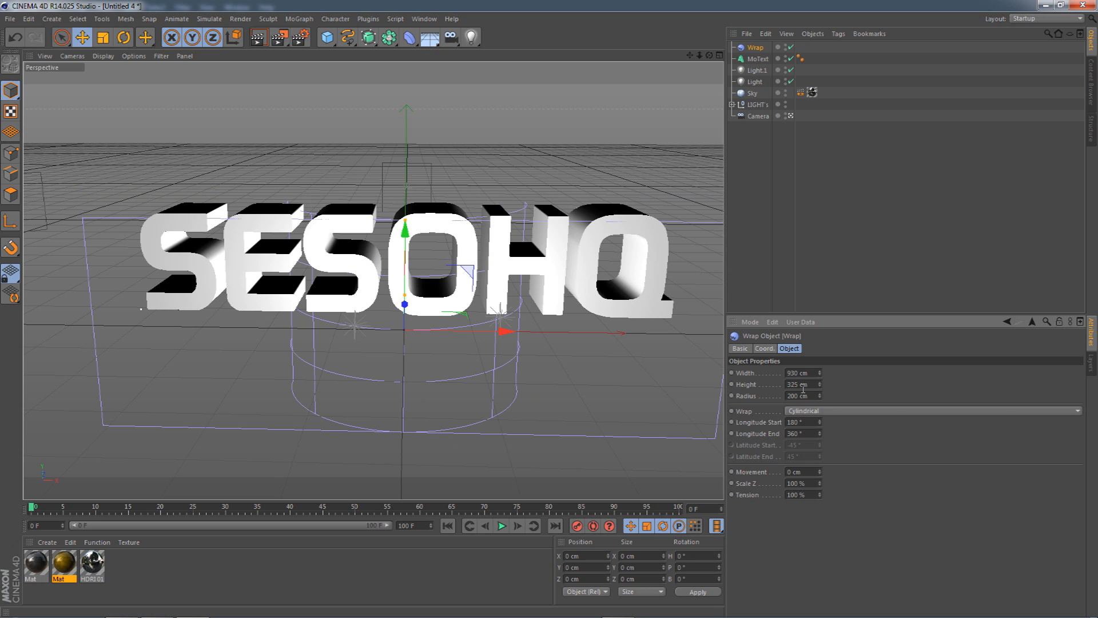
click(806, 395)
text(3)
text(65)
key(Return)
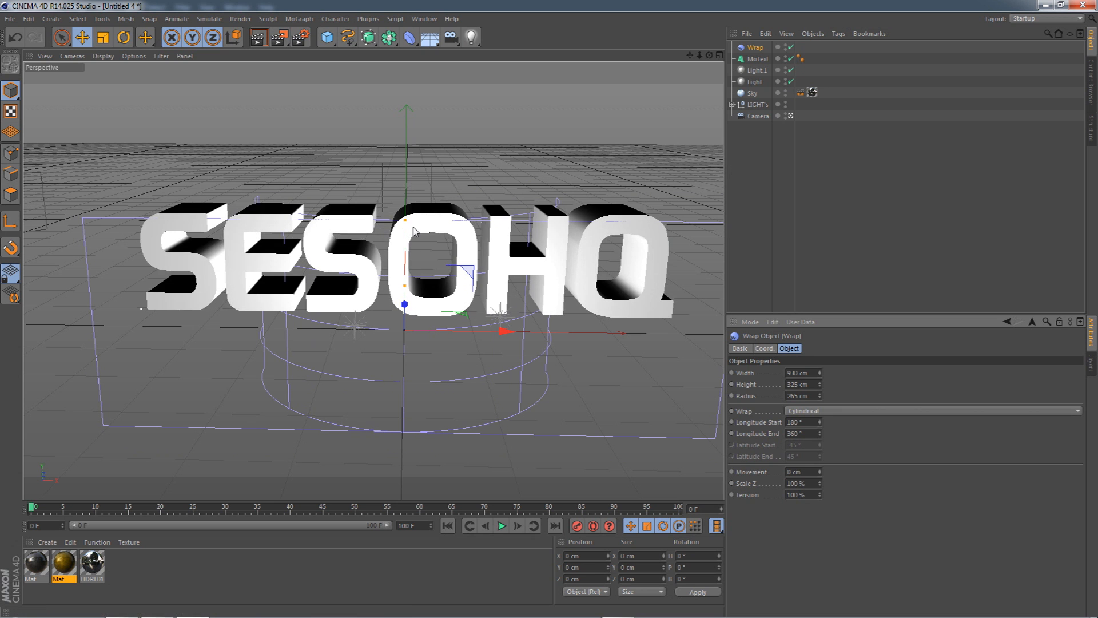
Raise the Wrap deformer to a Y position of about 57 cm and make it a child of the MoText object.
drag(410, 231, 410, 199)
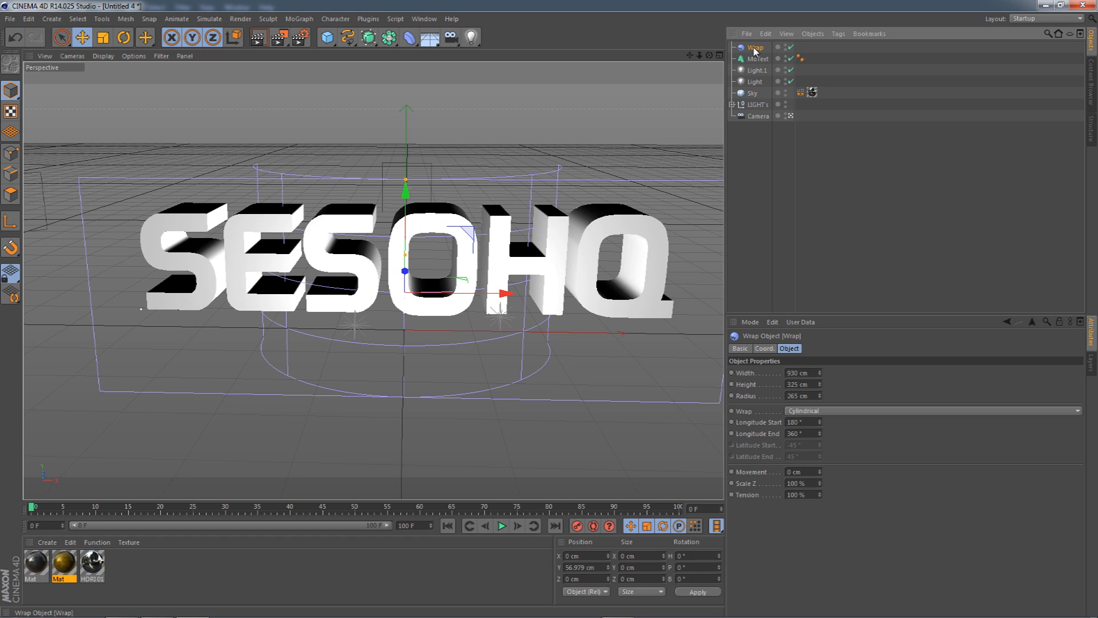
drag(755, 50, 757, 59)
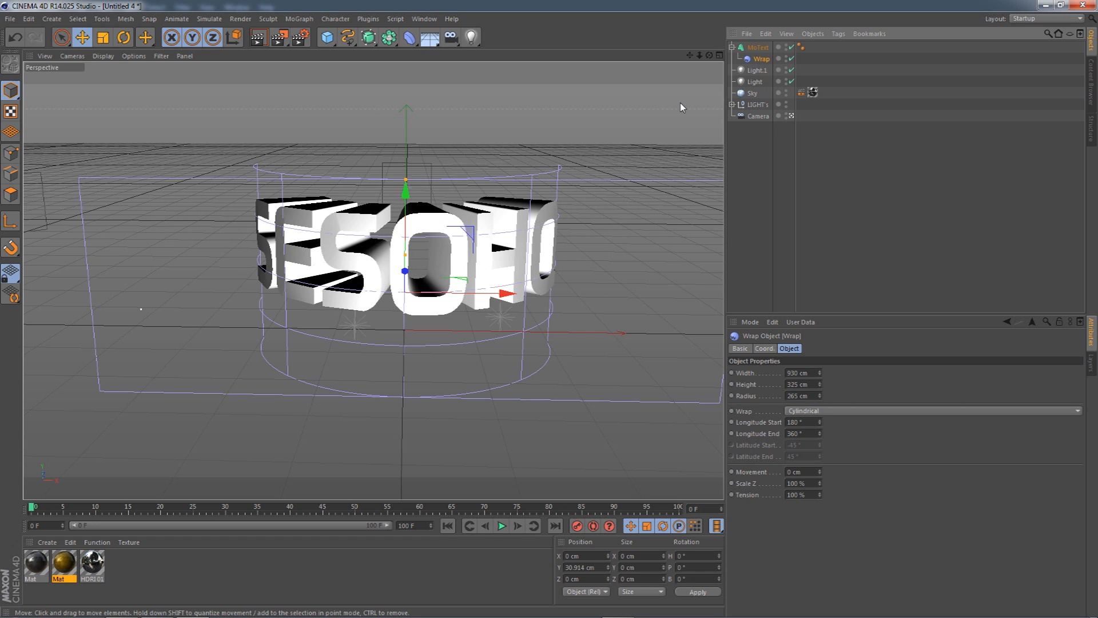
Leave the scene camera's view and set the Wrap deformer's tension to 35%.
click(791, 114)
drag(701, 56, 646, 57)
drag(807, 494, 731, 485)
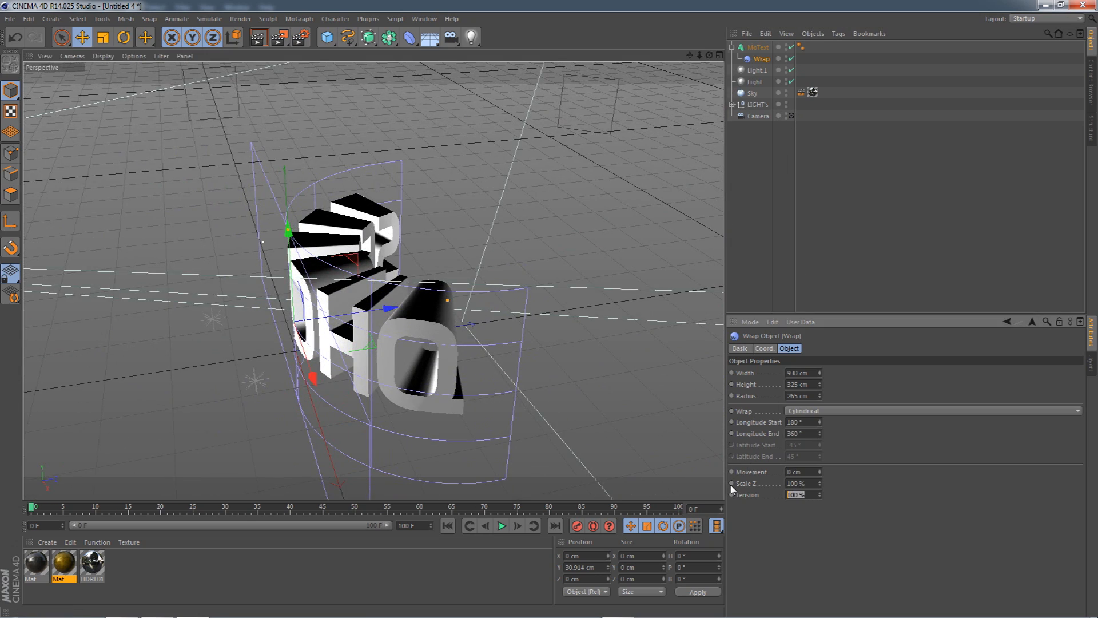
text(35)
key(Return)
mouse_move(709, 55)
mouse_down()
mouse_move(634, 80)
mouse_move(749, 56)
mouse_move(775, 38)
mouse_move(1035, 3)
mouse_move(712, 53)
mouse_move(812, 12)
mouse_move(703, 35)
mouse_move(617, 120)
mouse_move(503, 86)
mouse_move(486, 137)
mouse_move(640, 114)
mouse_move(709, 55)
mouse_up()
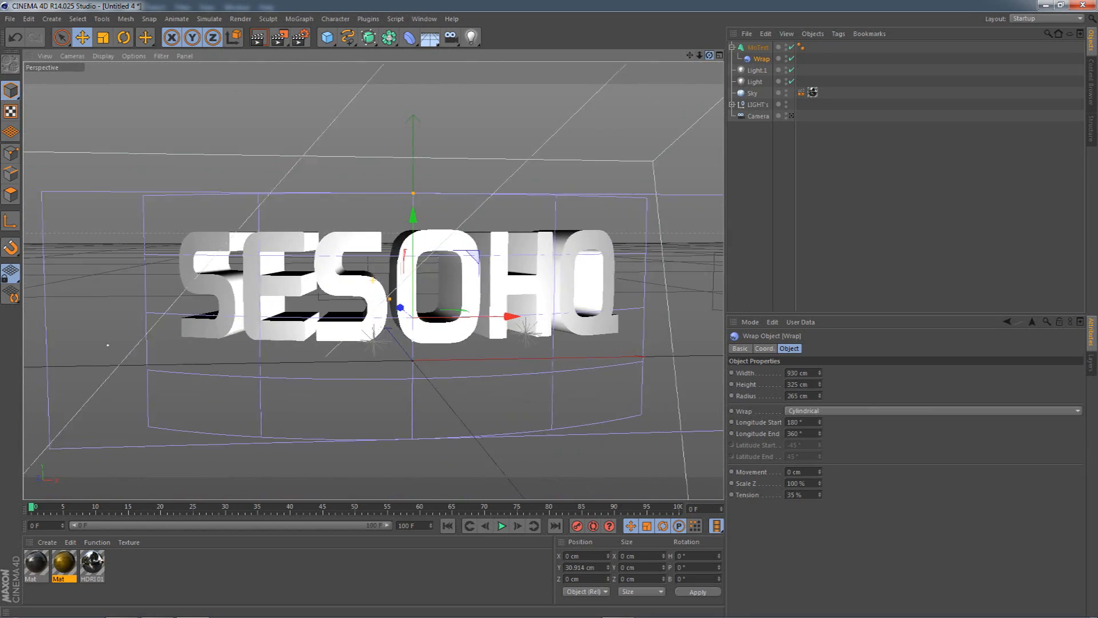
Duplicate the MoText object together with its Wrap and change the copy's text to OFFICIAL.
click(732, 47)
click(748, 48)
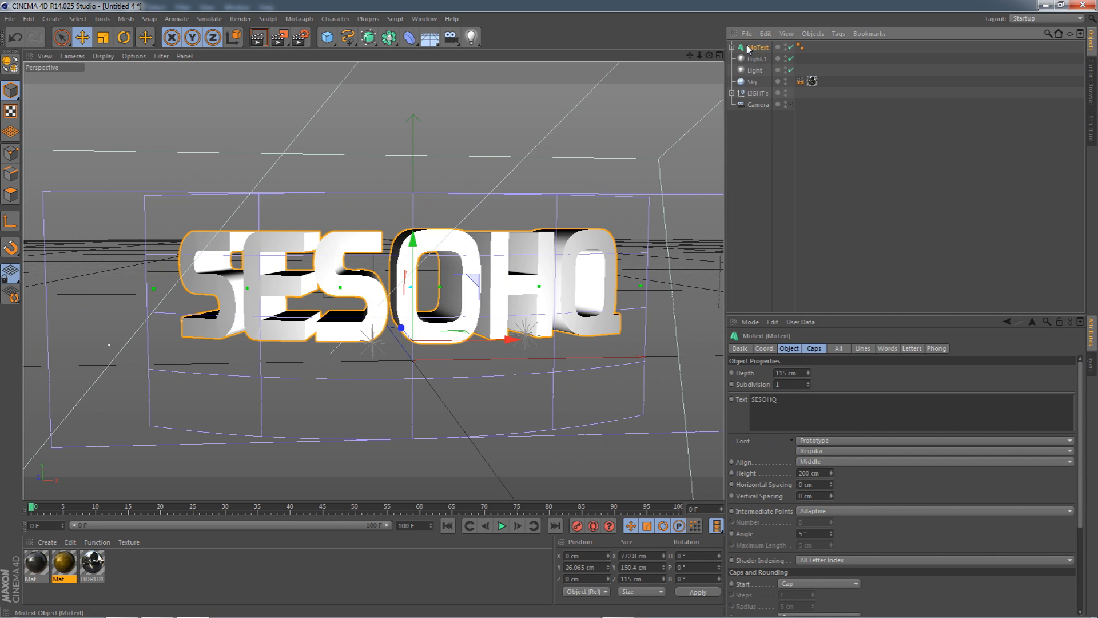
key(ctrl+c)
key(ctrl+v)
click(732, 47)
click(755, 61)
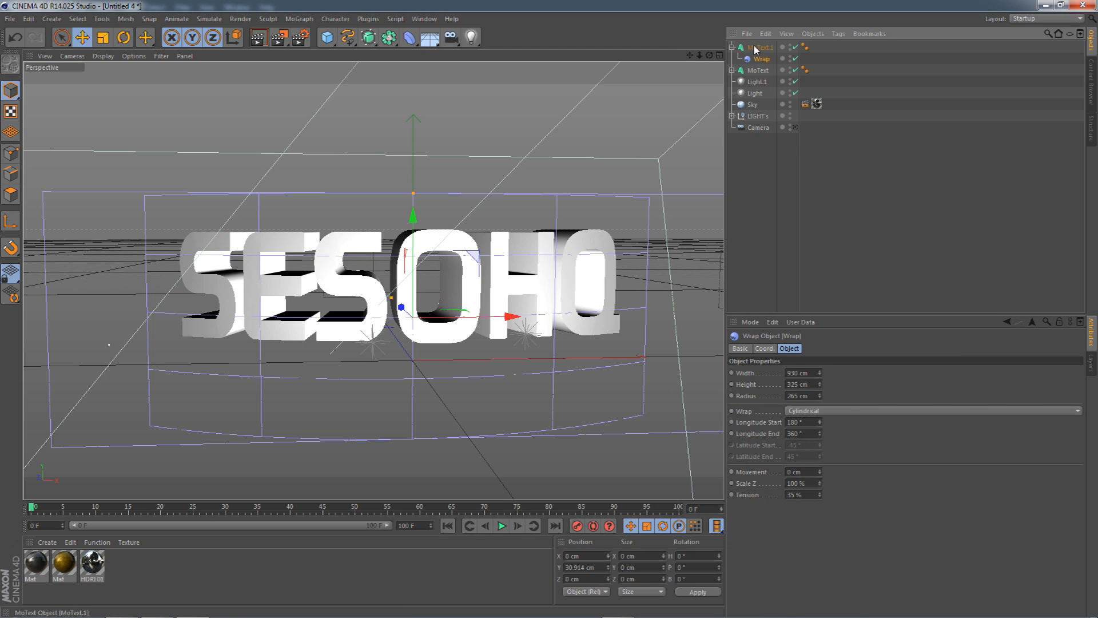
click(757, 48)
drag(782, 400, 741, 402)
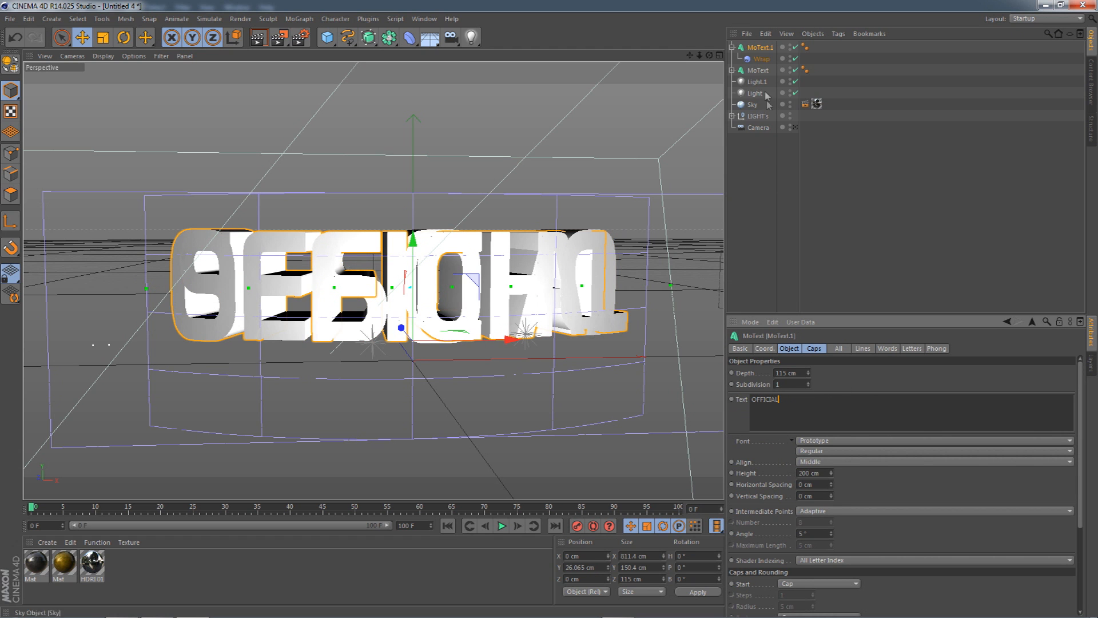
click(761, 58)
drag(709, 55, 814, 103)
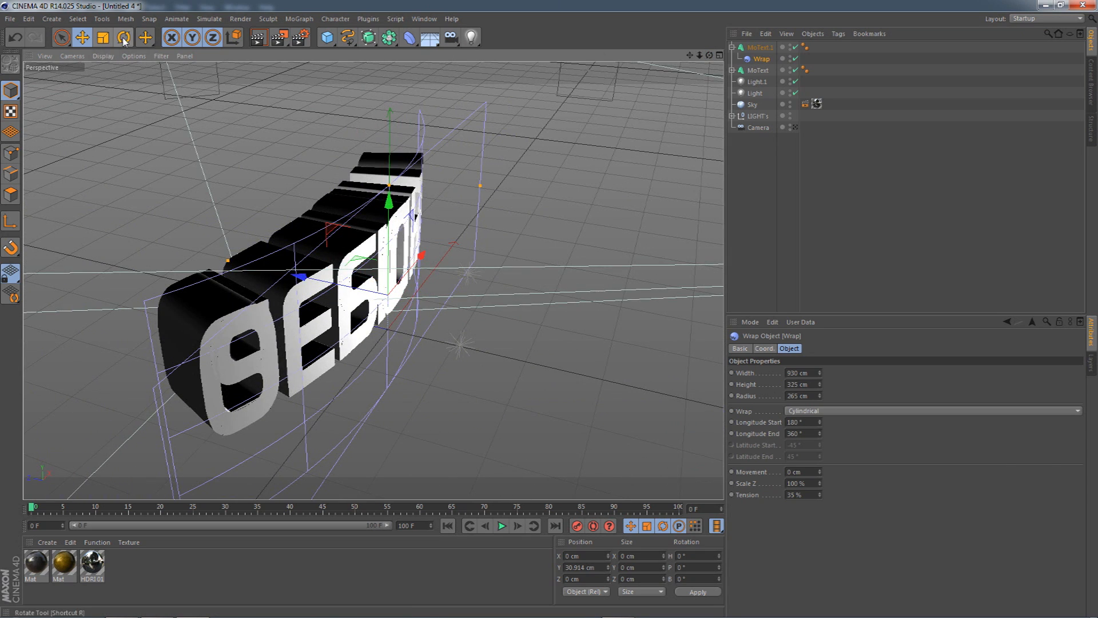
click(124, 37)
drag(442, 251, 540, 435)
key(ctrl+z)
Rotate the OFFICIAL MoText object to a pitch of 90°.
click(757, 48)
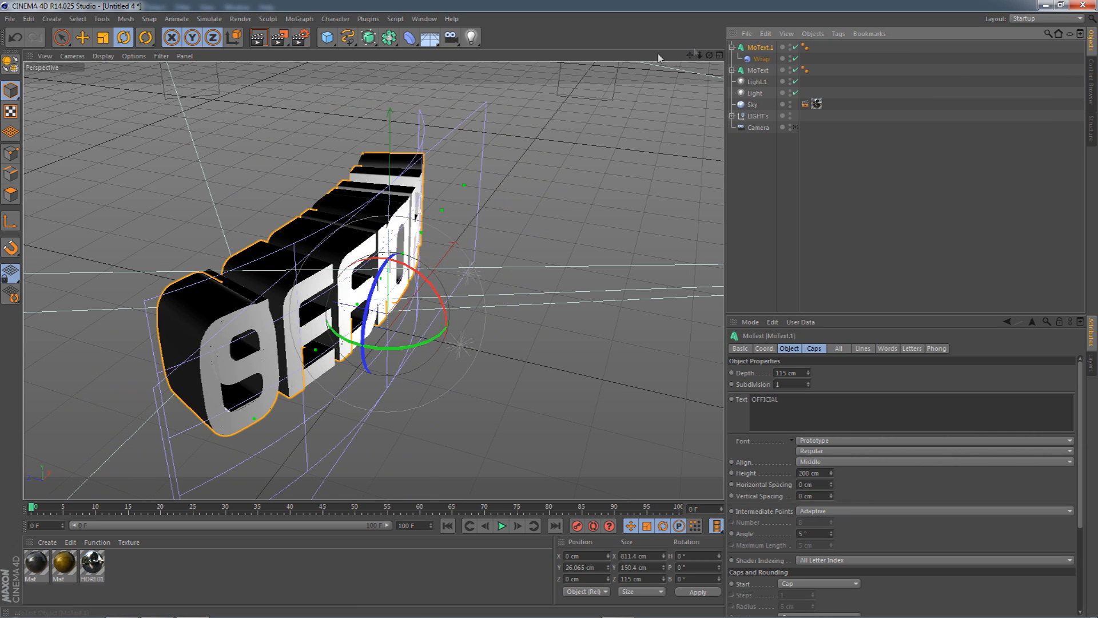
double_click(682, 566)
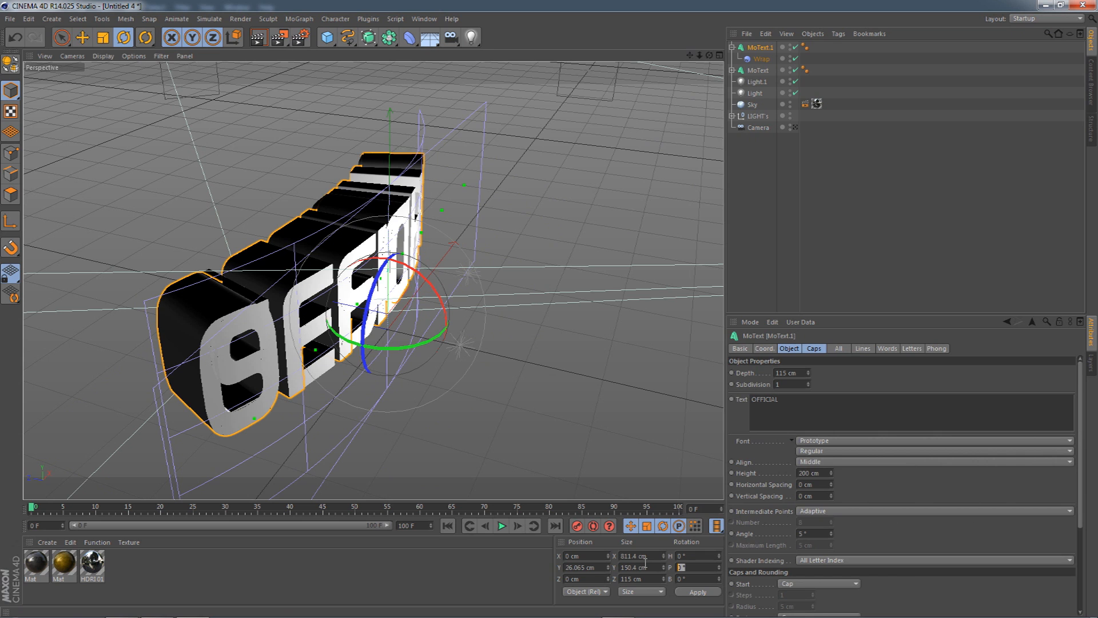
text(90)
key(Return)
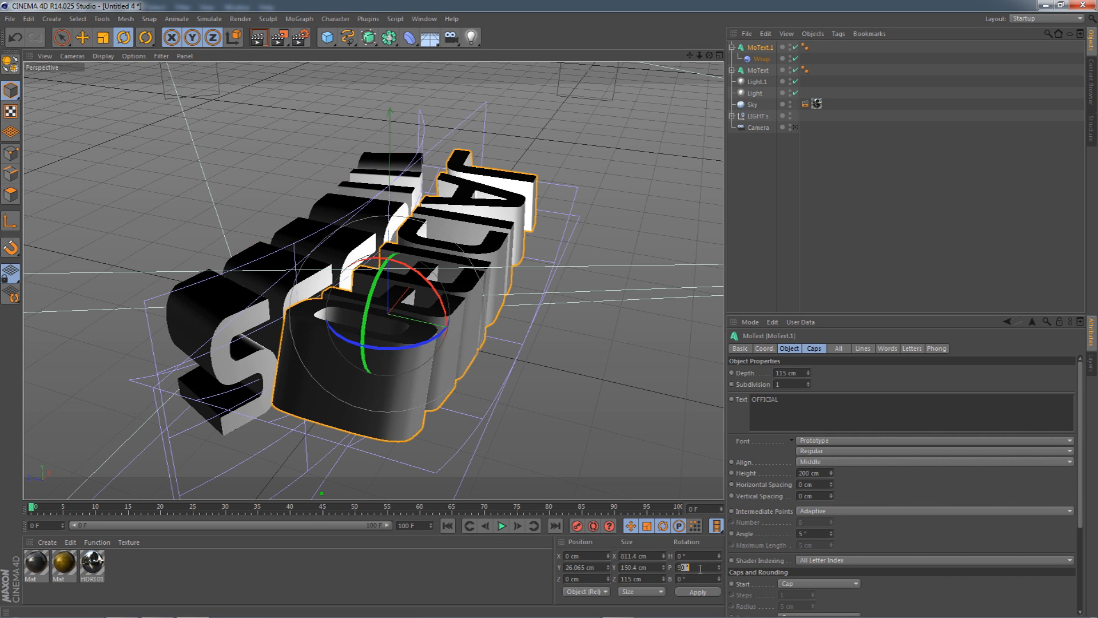
Try a pitch of -90° on the OFFICIAL MoText object and undo it.
drag(710, 55, 601, 108)
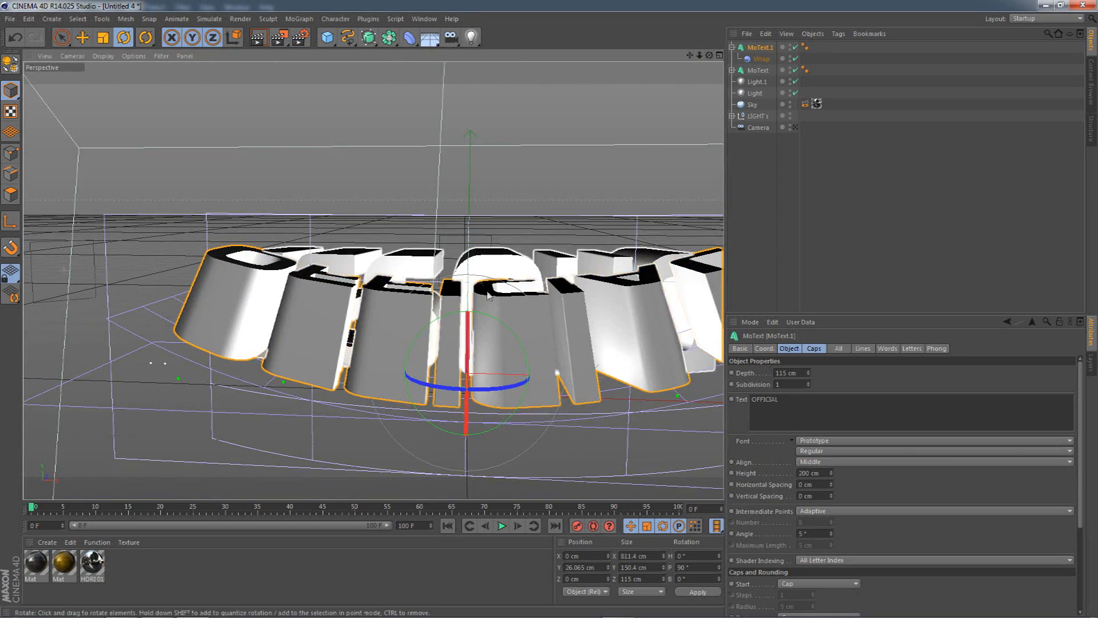
drag(689, 56, 705, 116)
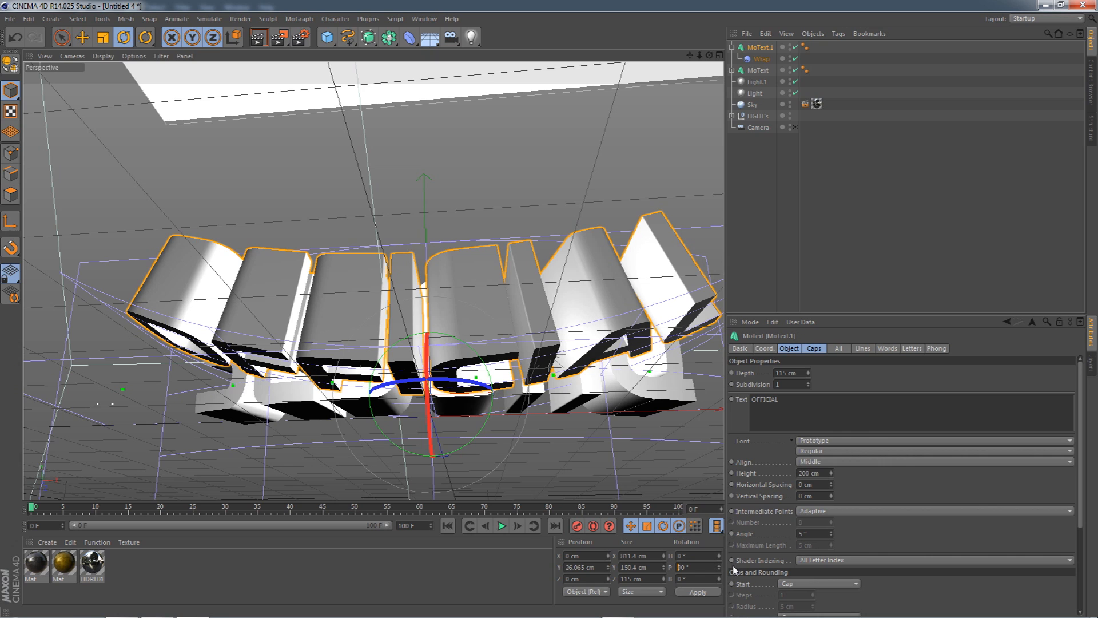
text(-90)
key(Return)
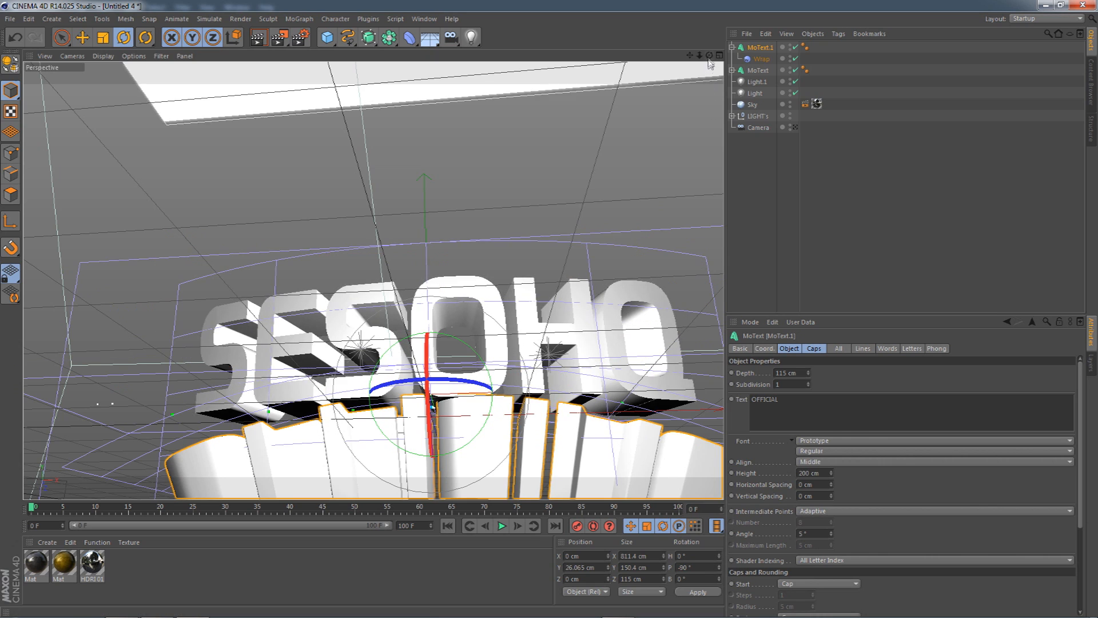
mouse_move(709, 56)
mouse_down()
mouse_move(709, 77)
mouse_move(709, 58)
mouse_up()
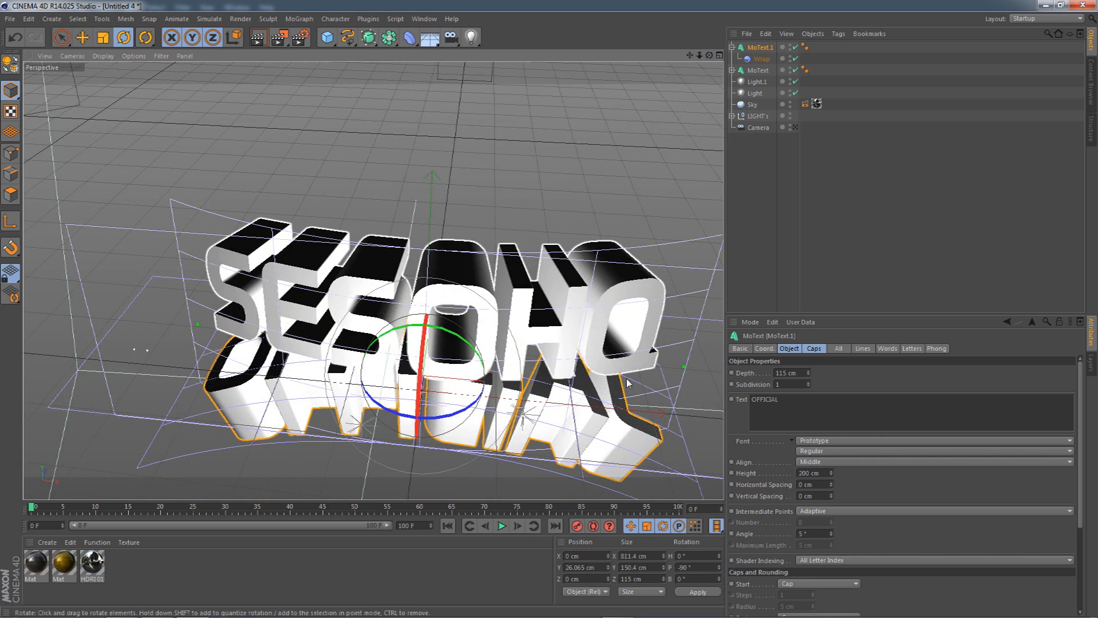
key(ctrl+z)
Rotate the Wrap deformer inside the OFFICIAL MoText object to a pitch of -90°.
drag(709, 56, 675, 86)
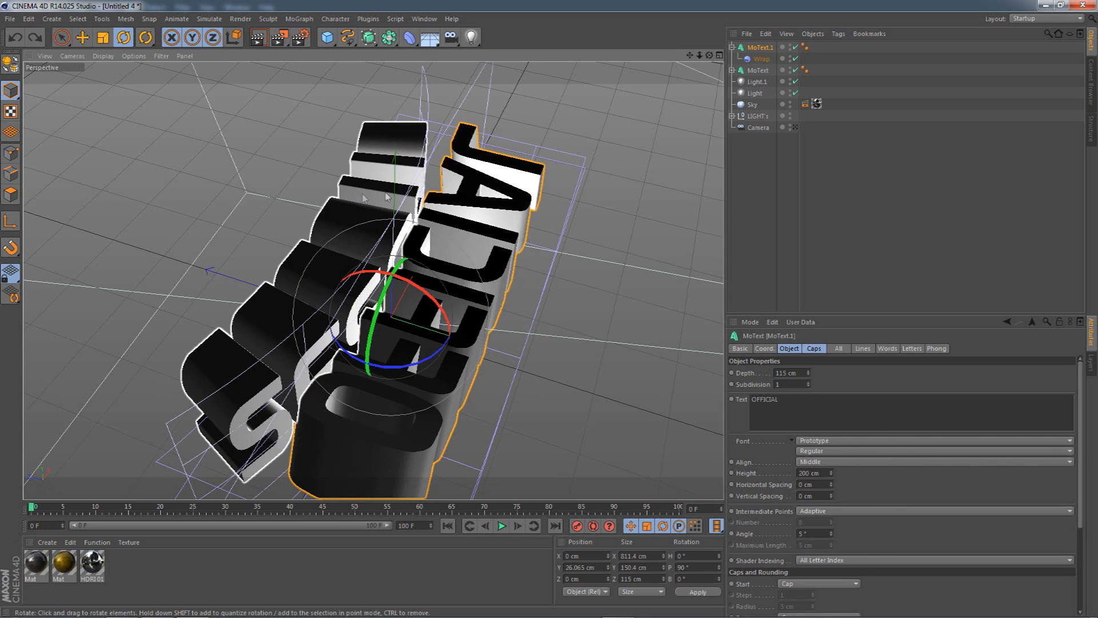
click(760, 59)
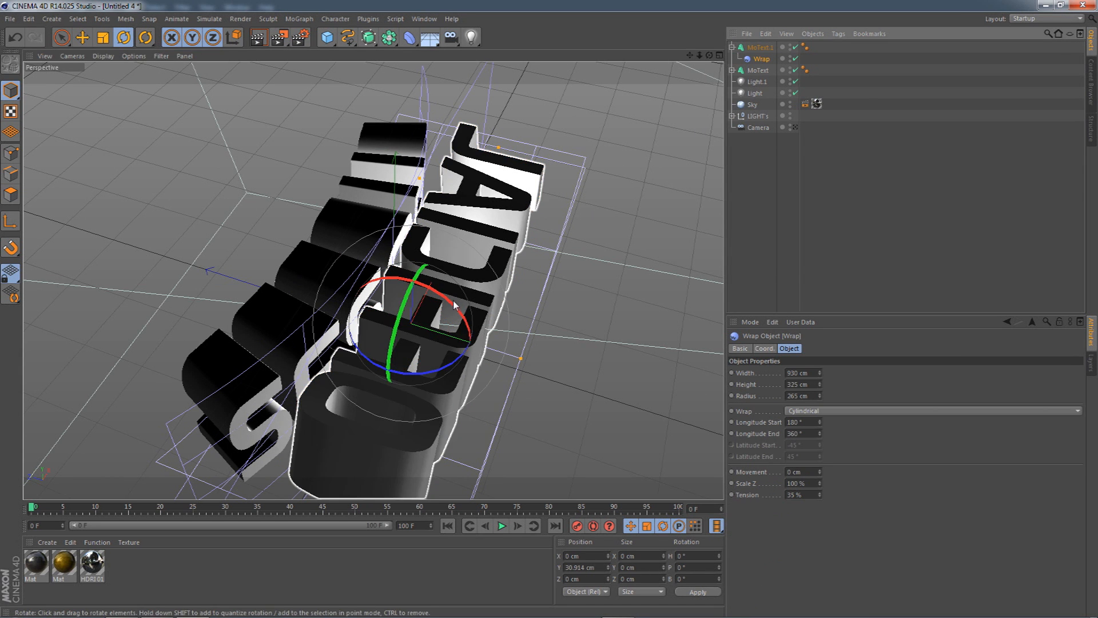
drag(448, 294, 344, 267)
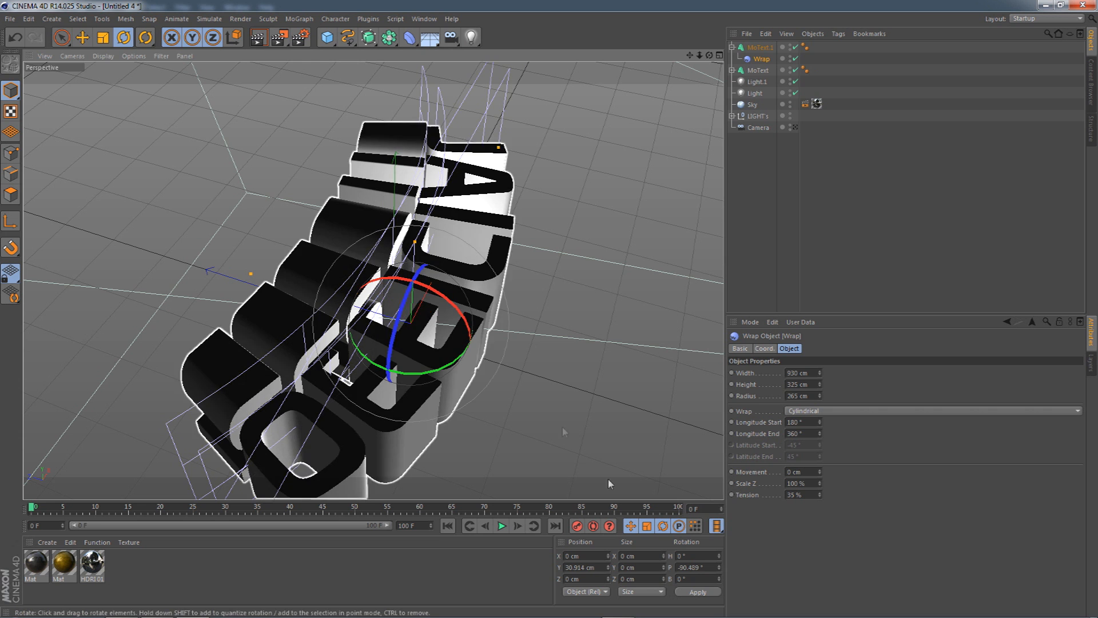
drag(711, 567, 623, 560)
text(-90)
key(Return)
drag(709, 56, 710, 59)
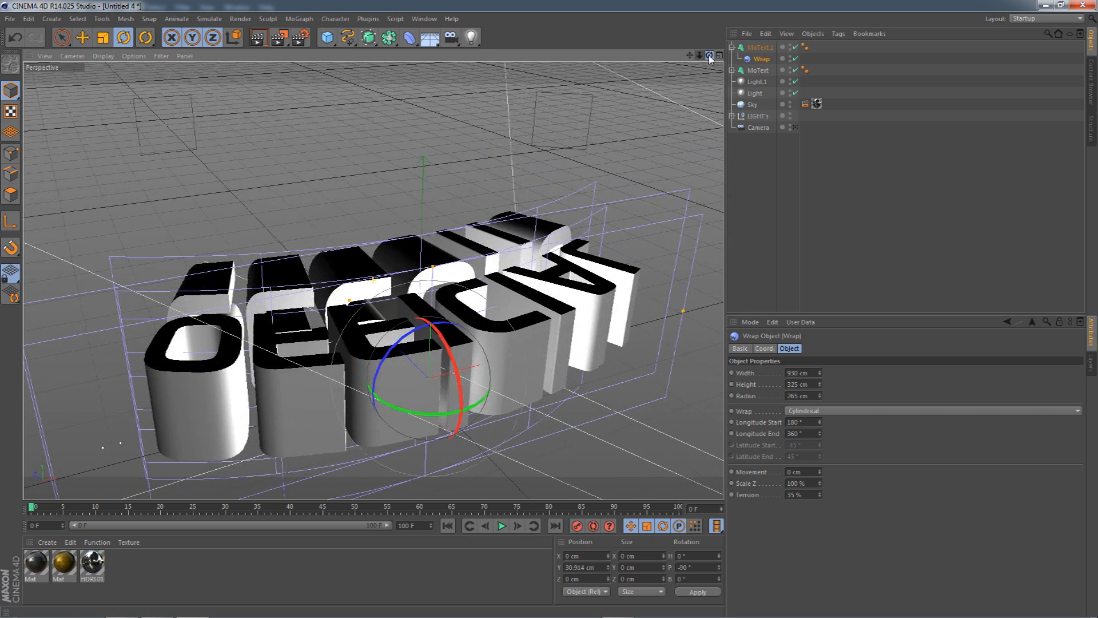
Lower the OFFICIAL text's Wrap deformer to a Z position of about -114 cm.
click(760, 47)
click(697, 566)
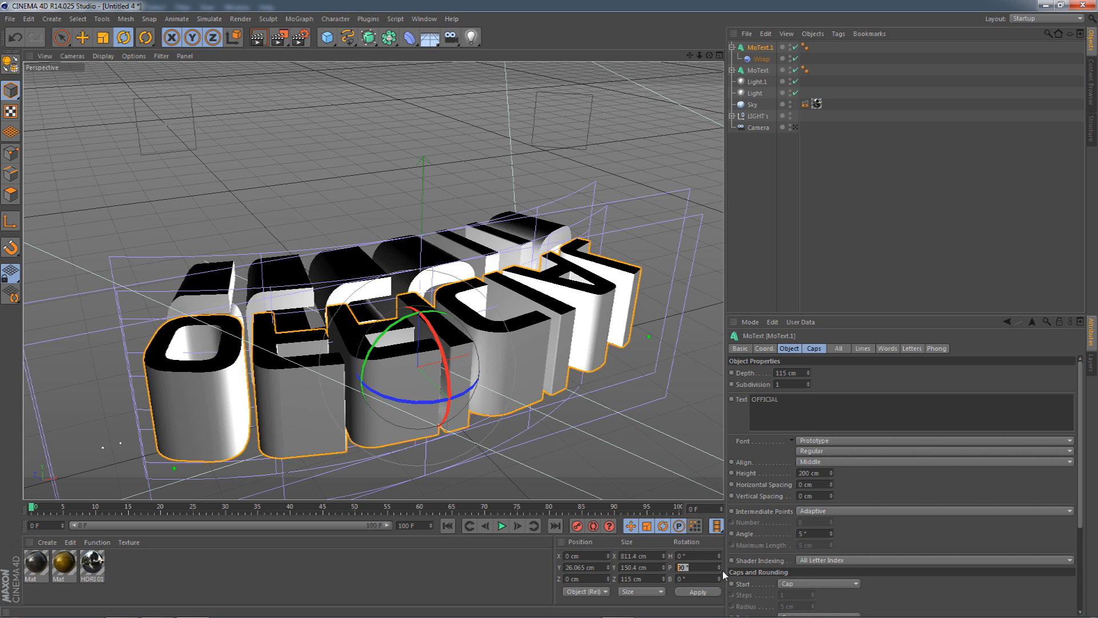
click(761, 59)
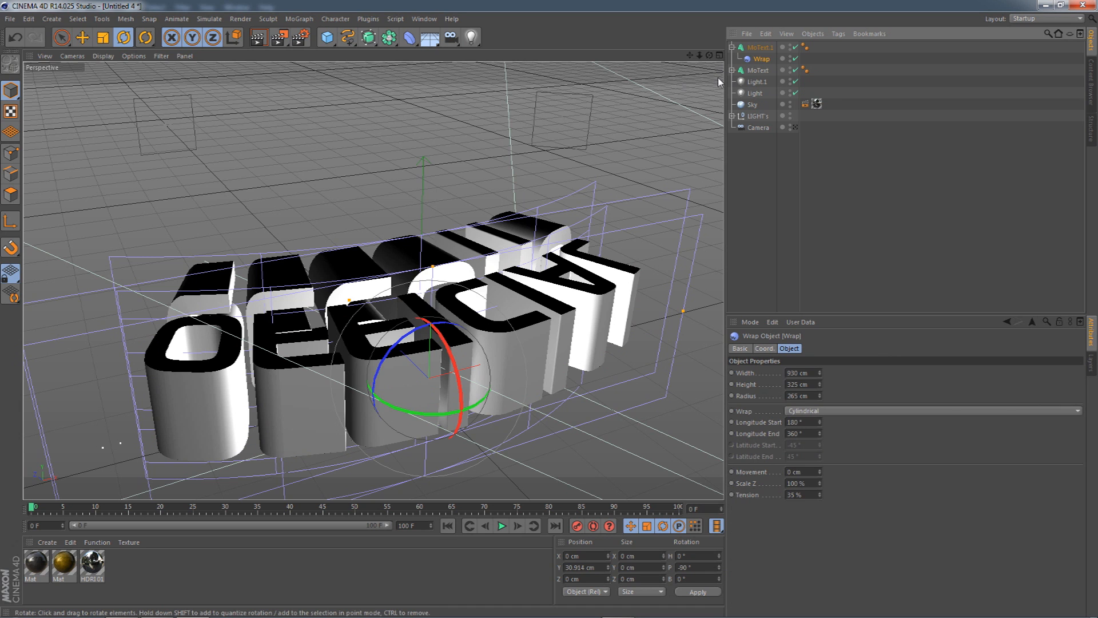
click(87, 39)
drag(430, 293, 429, 363)
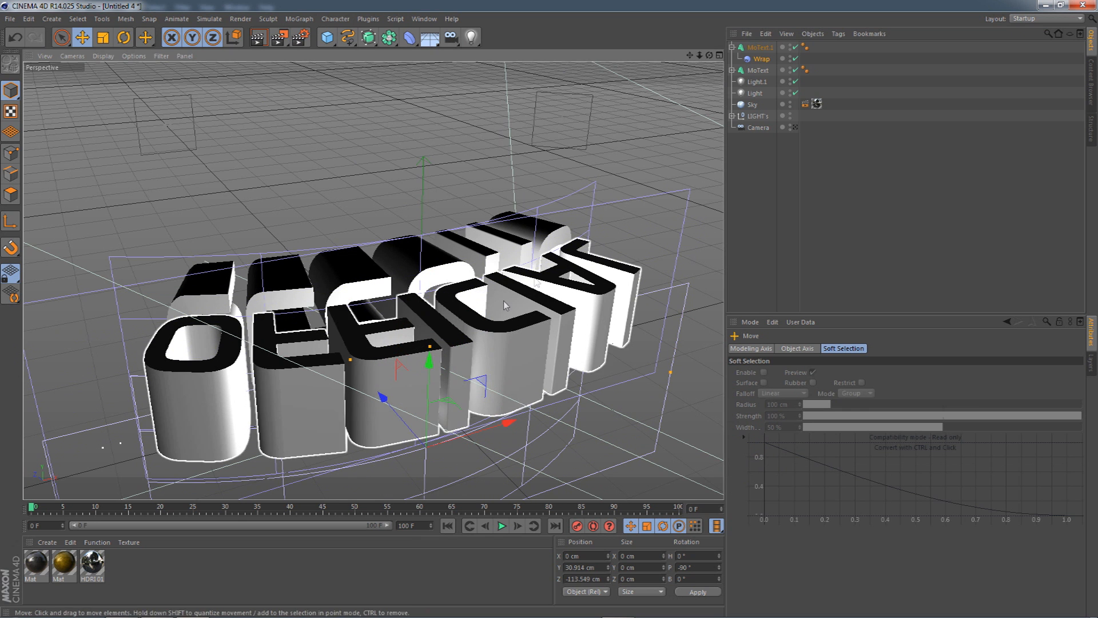
Lower the OFFICIAL MoText object to a Y position of about -107 cm and scale it down to about 651 cm wide.
click(760, 48)
drag(421, 282, 433, 372)
drag(699, 56, 689, 17)
click(103, 38)
drag(182, 101, 150, 100)
Move the OFFICIAL MoText object directly beneath the SESOHQ text, at about X 7, Y -64 and Z 105 cm.
click(83, 38)
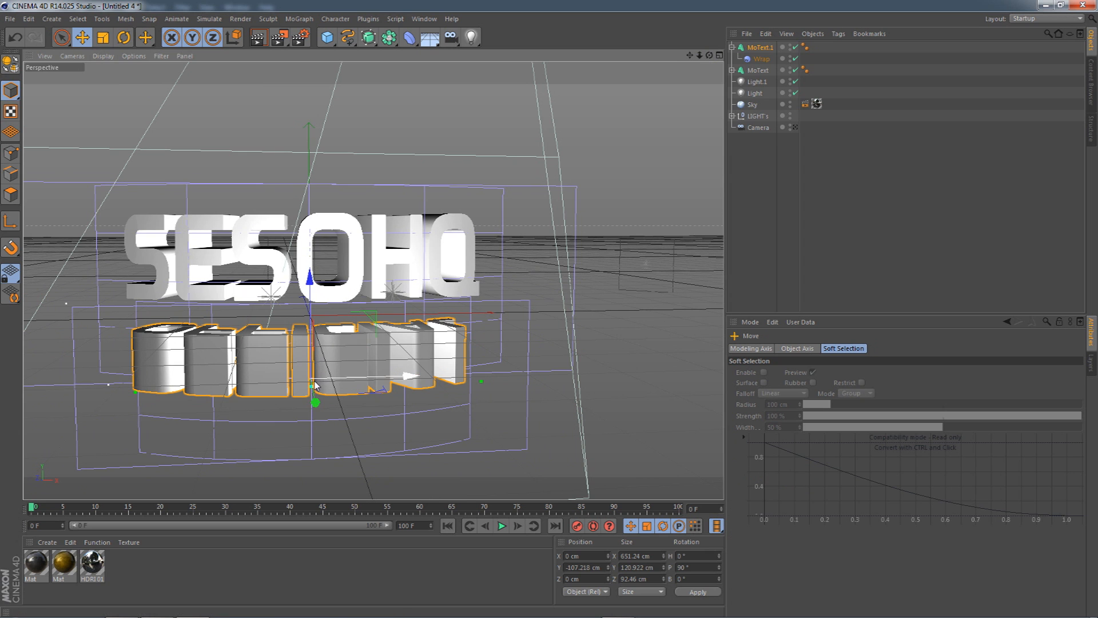
alt+drag(366, 405, 289, 393)
drag(188, 331, 186, 301)
drag(279, 373, 269, 371)
alt+drag(319, 345, 181, 327)
drag(690, 55, 572, 105)
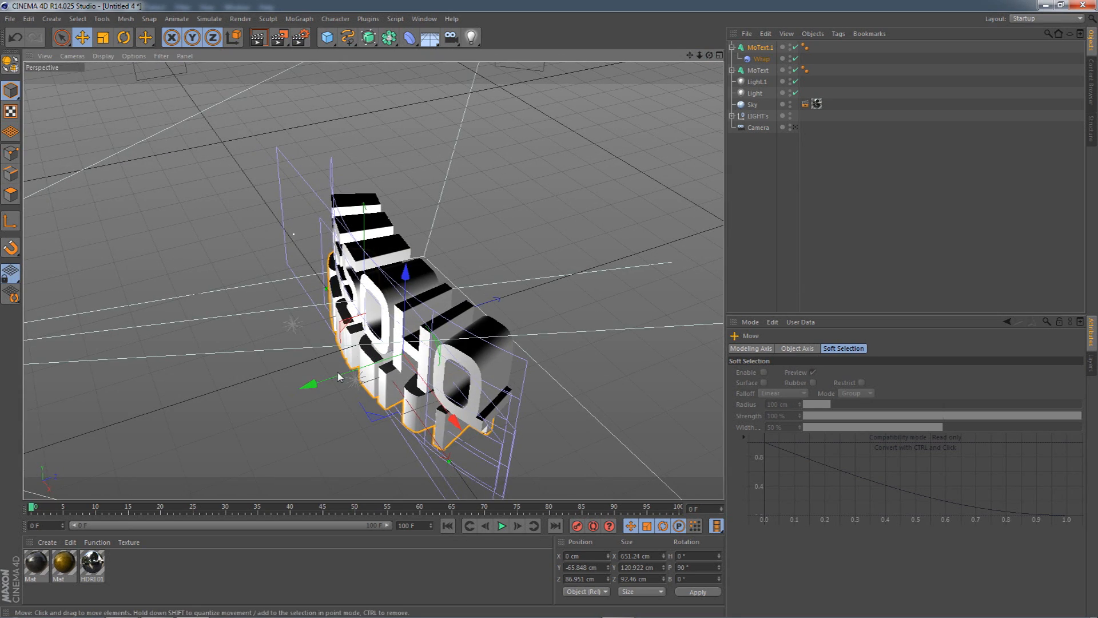
drag(338, 376, 347, 376)
mouse_move(709, 55)
mouse_down()
mouse_move(806, 2)
mouse_move(709, 57)
mouse_move(743, 51)
mouse_move(703, 20)
mouse_move(708, 3)
mouse_move(724, 50)
mouse_move(718, 114)
mouse_move(710, 56)
mouse_up()
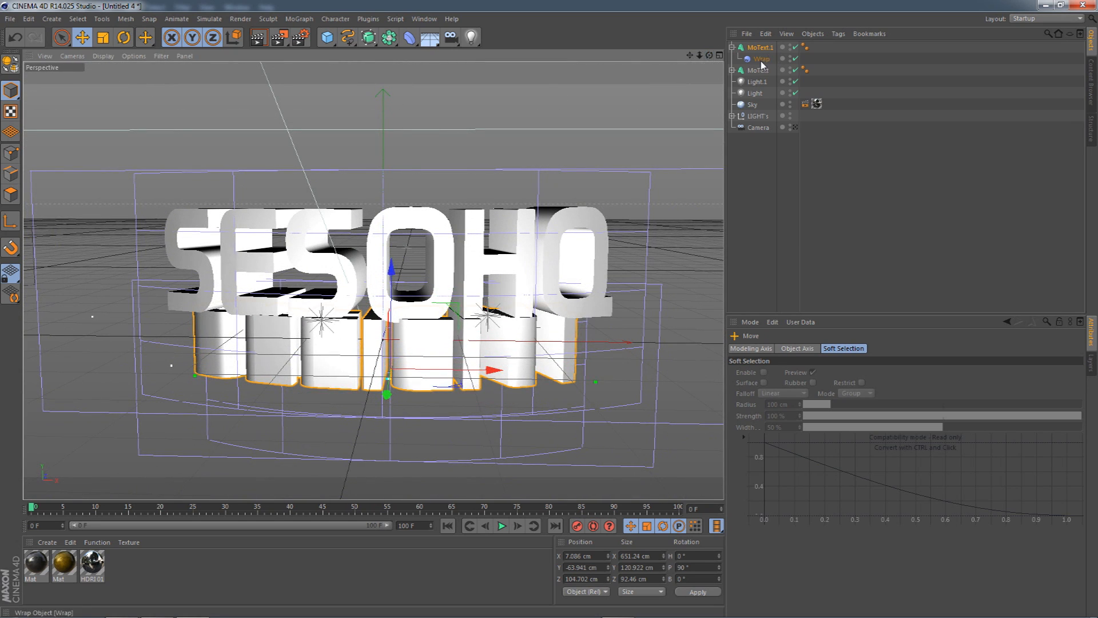
Set the OFFICIAL text's depth to 45 cm and raise it to a Y position of about -20 cm.
click(759, 47)
click(787, 372)
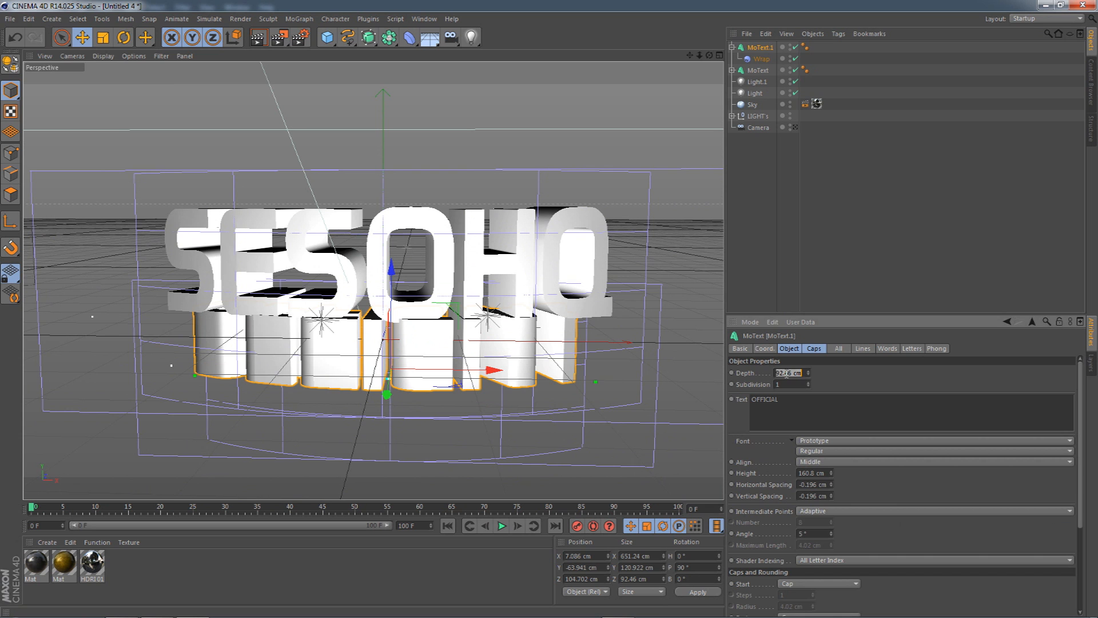
text(45)
key(Return)
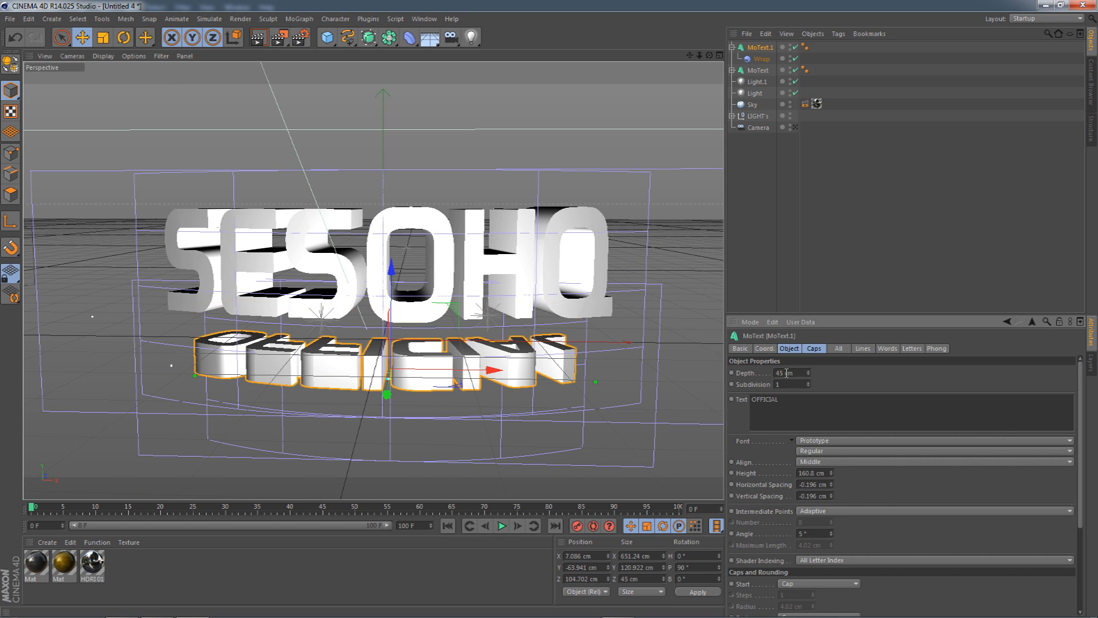
drag(392, 279, 394, 257)
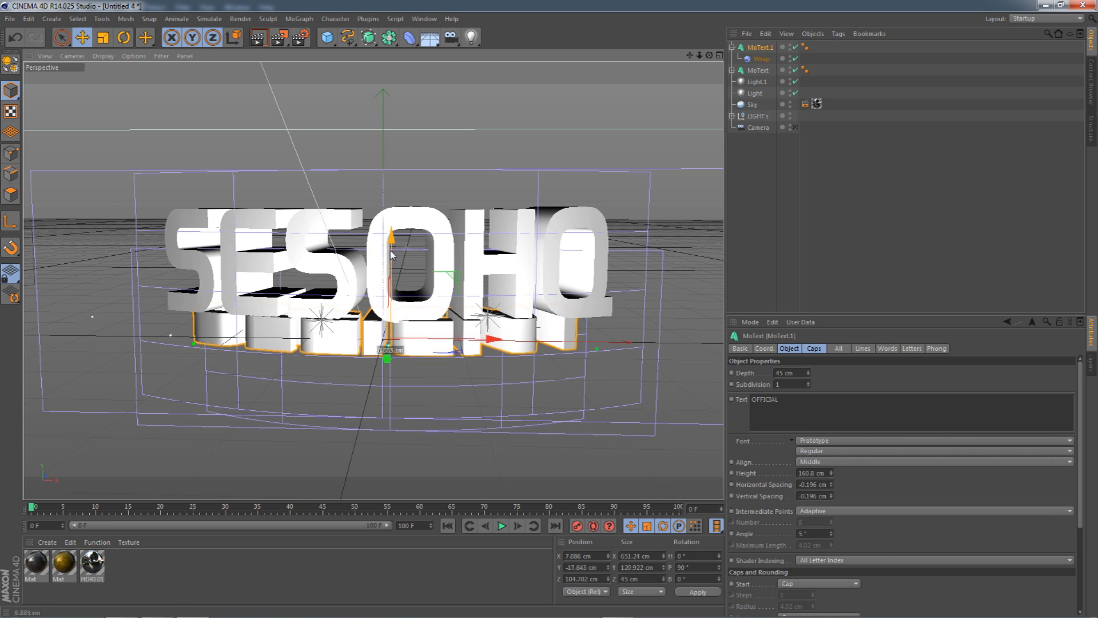
Rotate both MoText objects together by a pitch of about -24°.
click(731, 47)
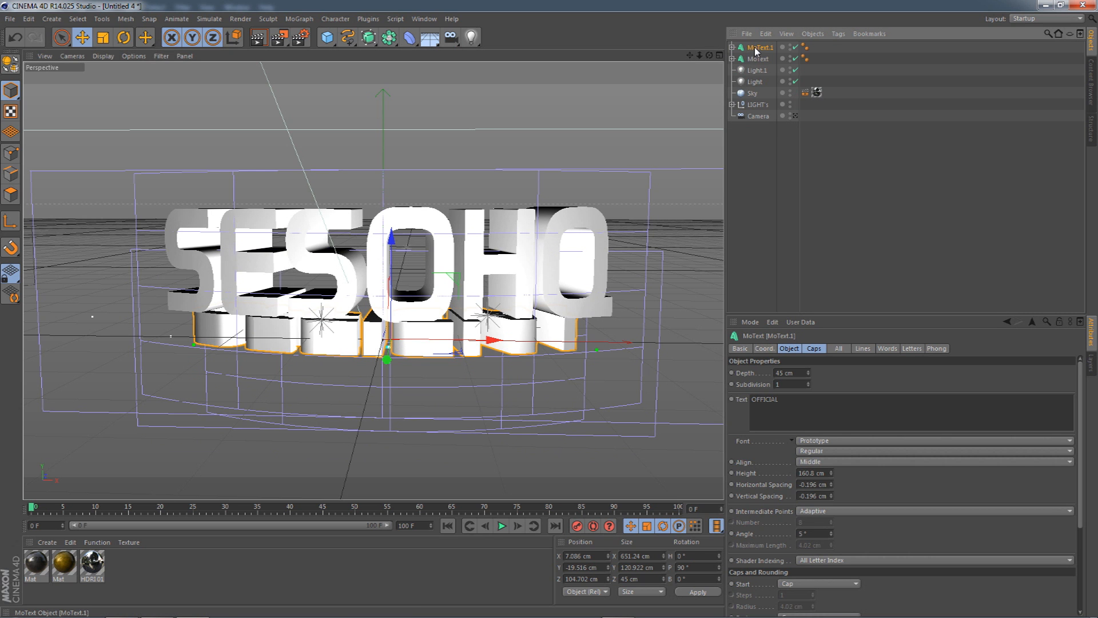
ctrl+click(759, 60)
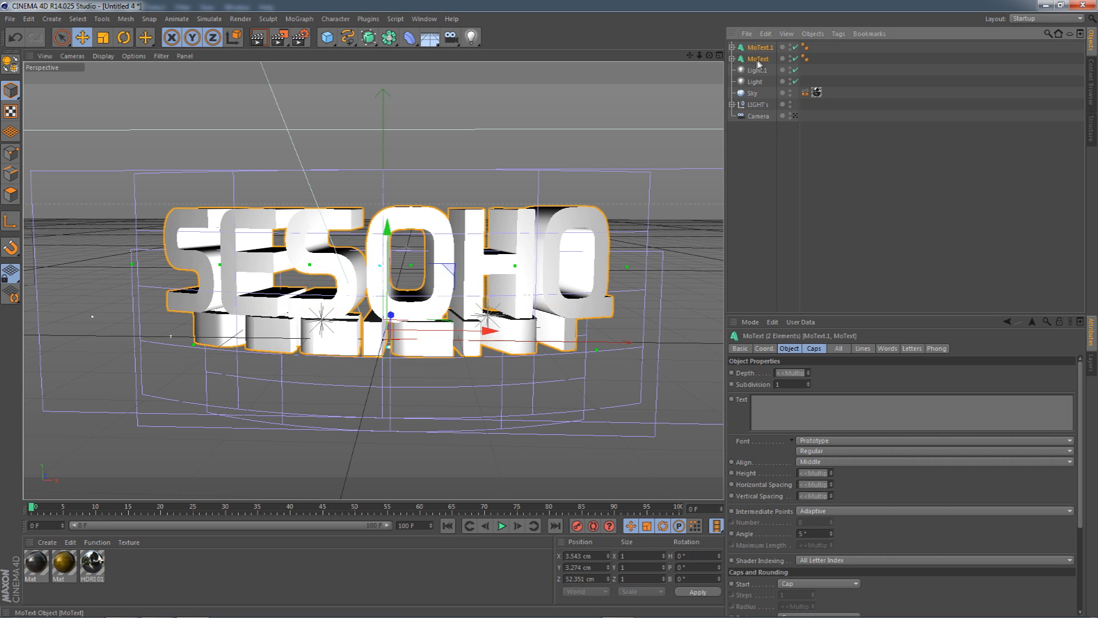
click(123, 37)
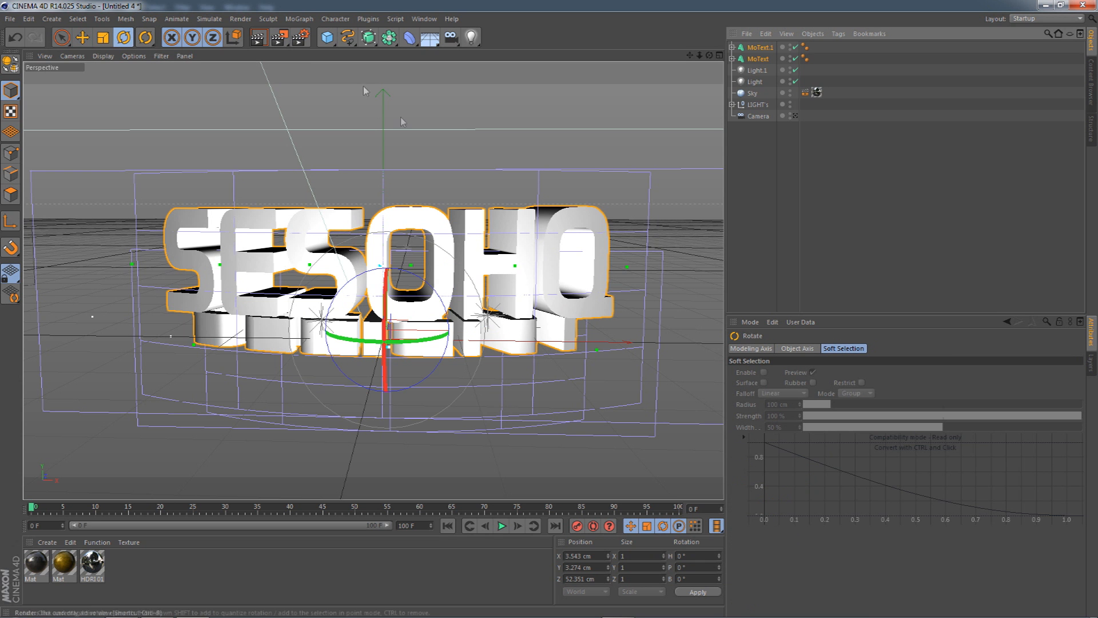
drag(382, 284, 387, 250)
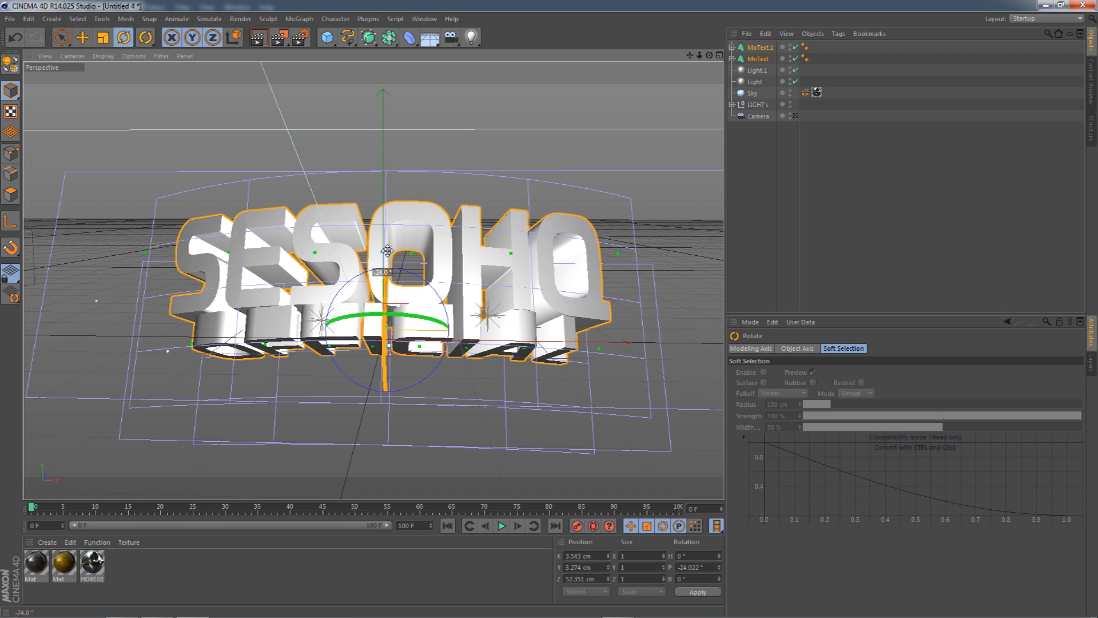
mouse_move(691, 56)
mouse_down()
mouse_move(722, 48)
mouse_move(702, 53)
mouse_up()
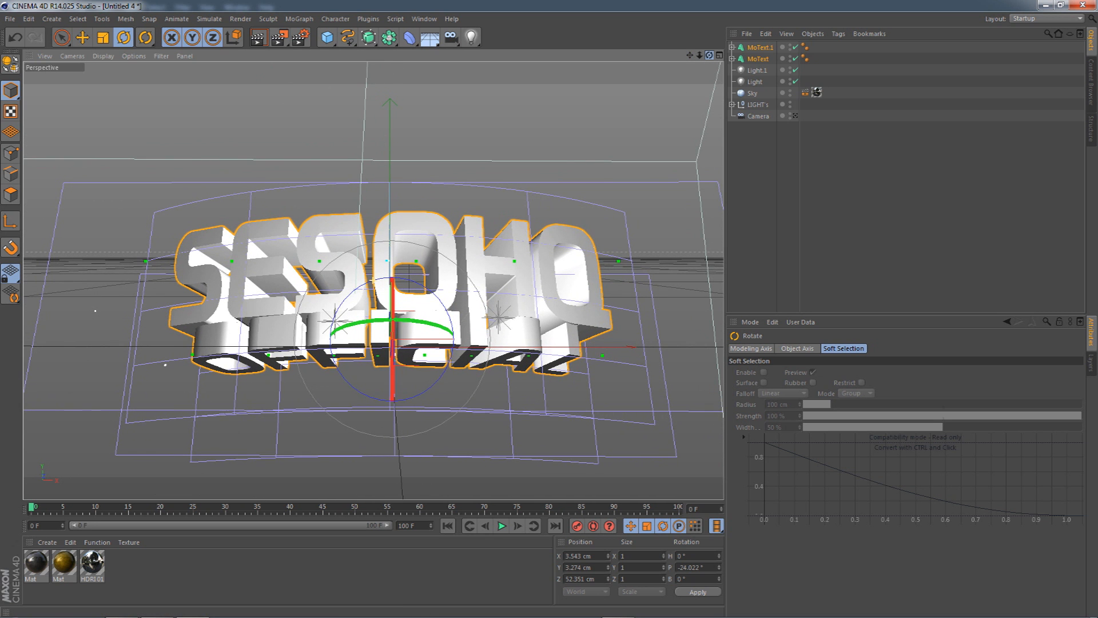
Rename the SESOHQ MoText object to First.
click(759, 197)
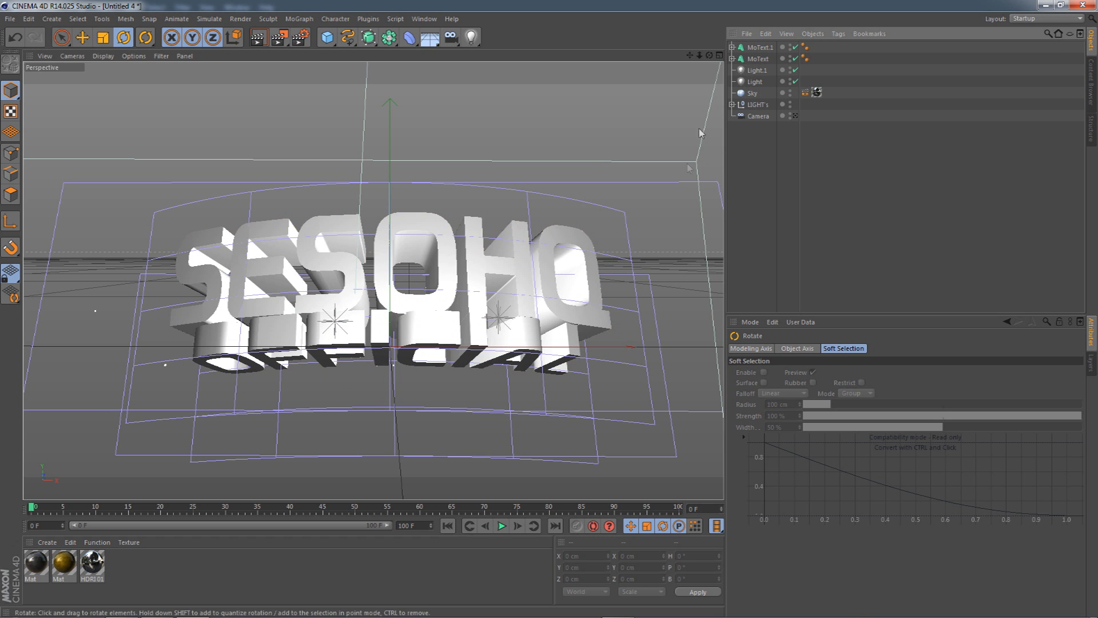
click(758, 59)
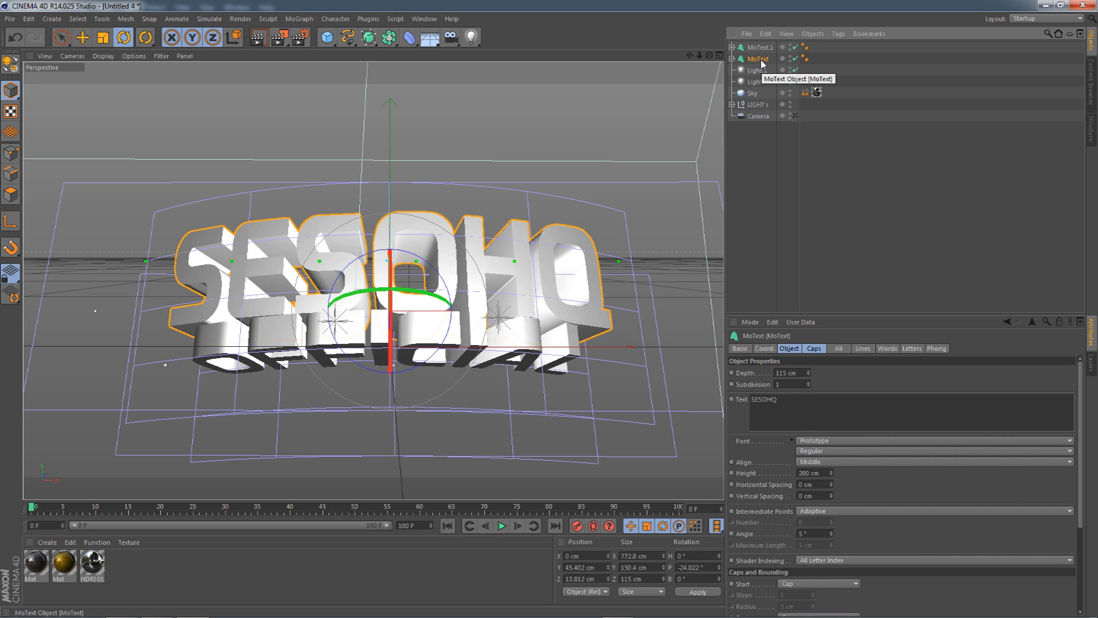
double_click(759, 59)
text(First)
key(Return)
click(797, 372)
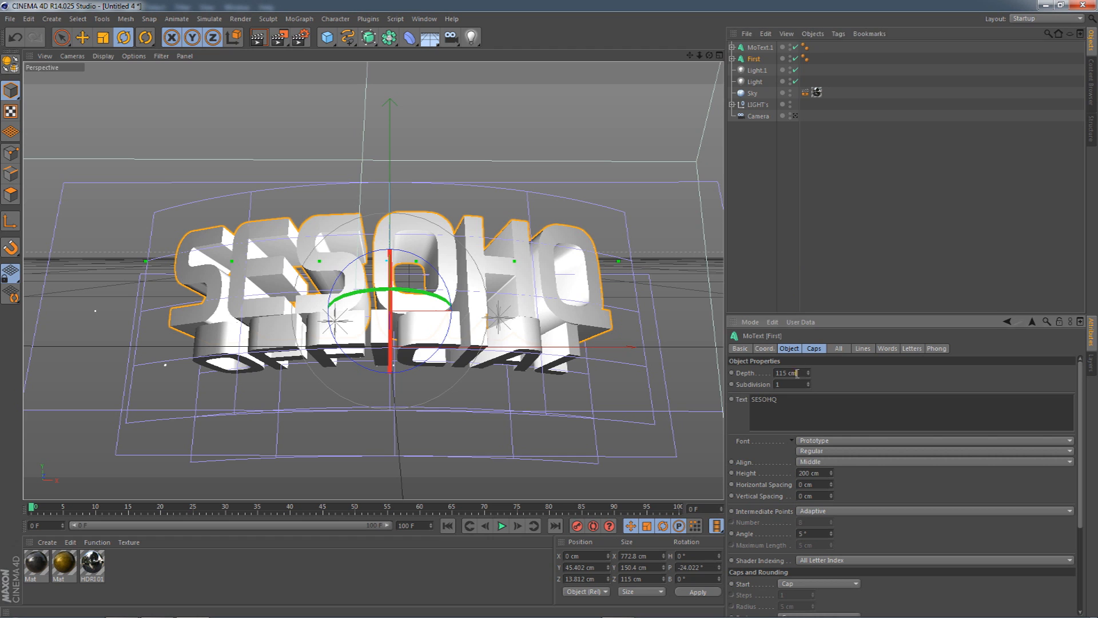
Scale the OFFICIAL MoText object down uniformly to about 580 cm wide and 40 cm deep.
click(760, 48)
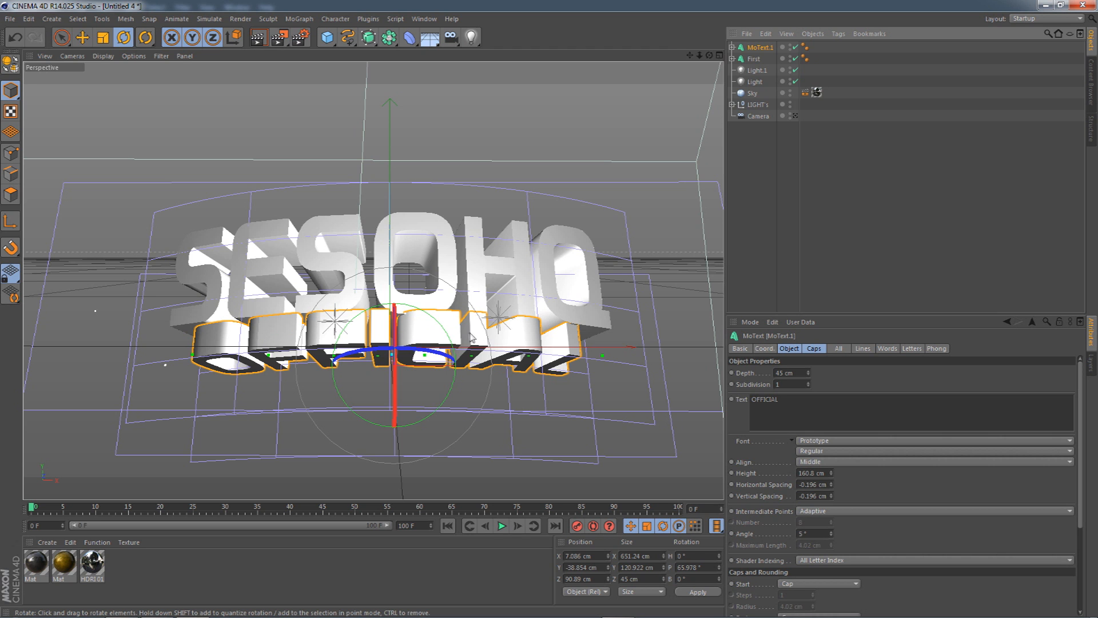
click(732, 47)
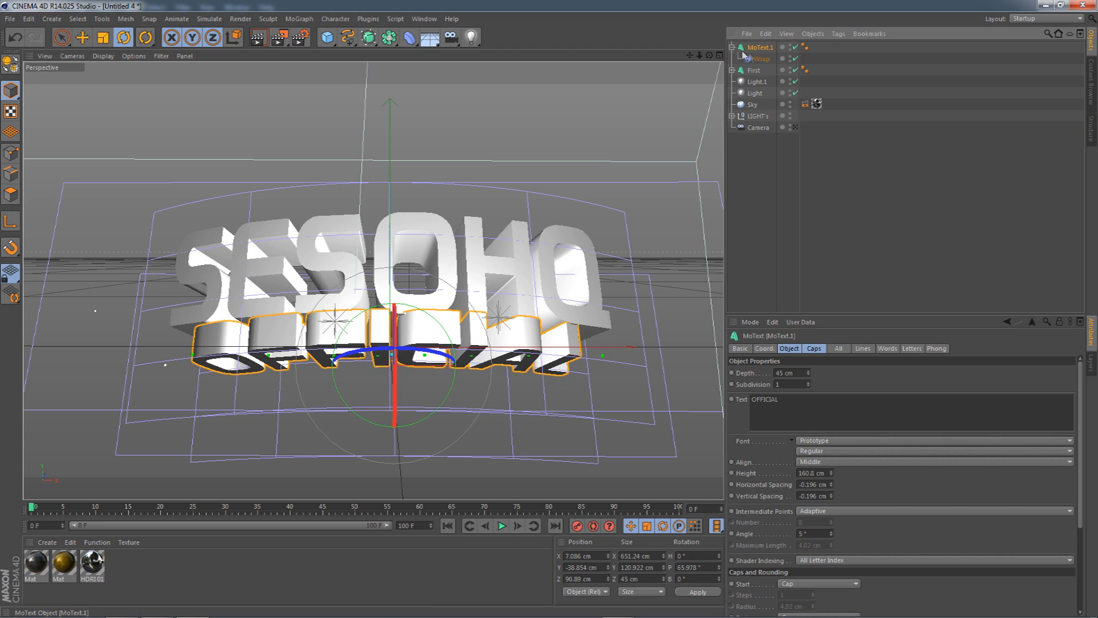
click(761, 60)
click(759, 47)
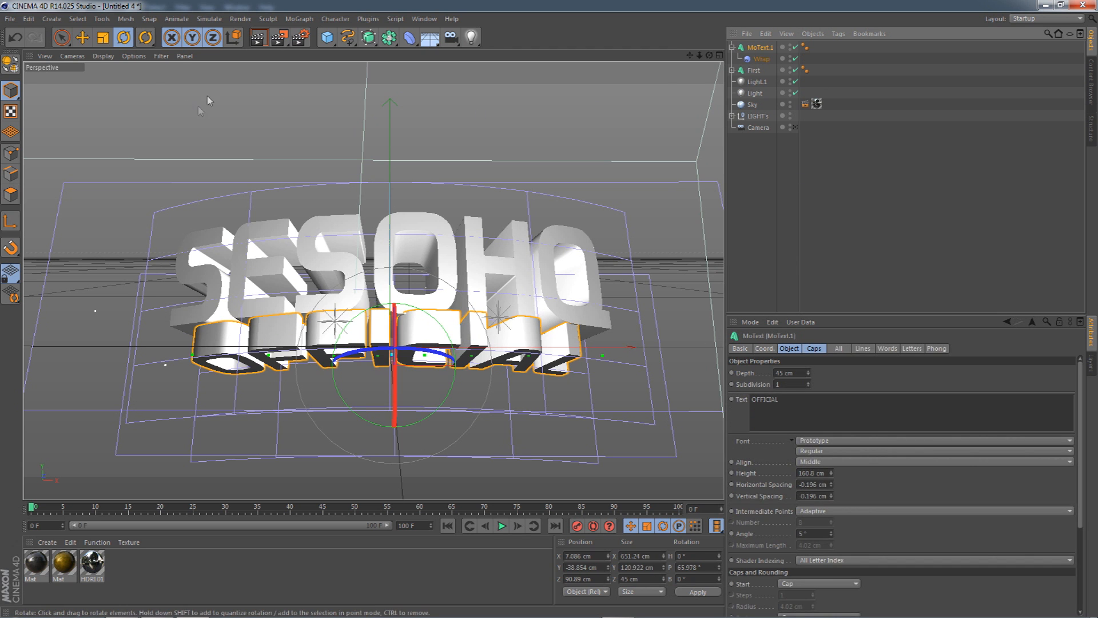
click(103, 37)
drag(294, 93, 234, 91)
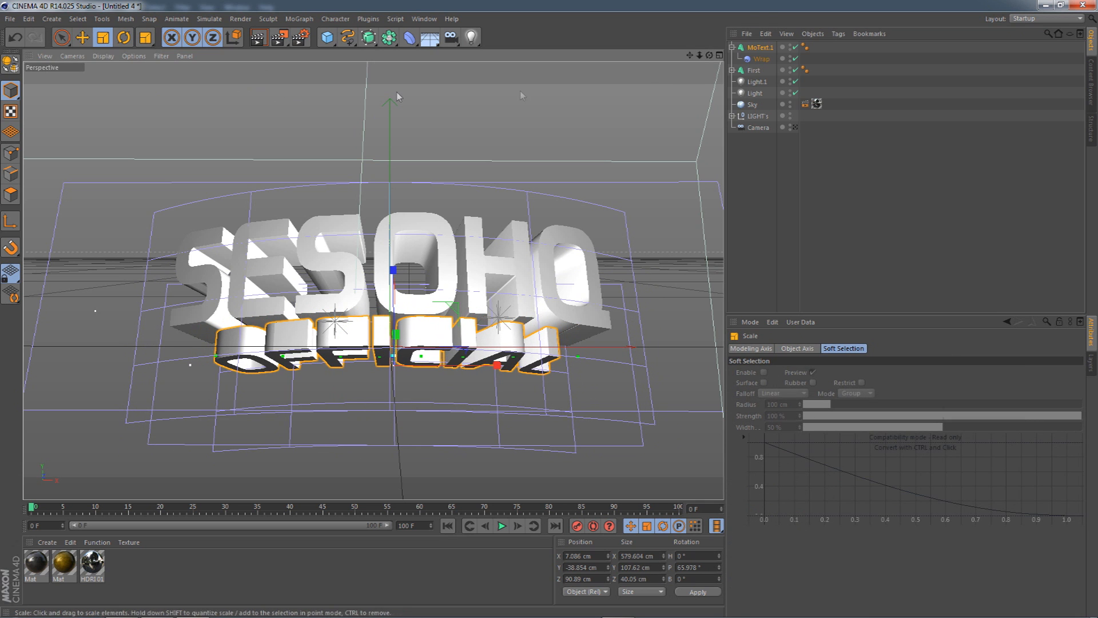
Increase the OFFICIAL text's horizontal spacing to about 22.8 cm.
click(759, 47)
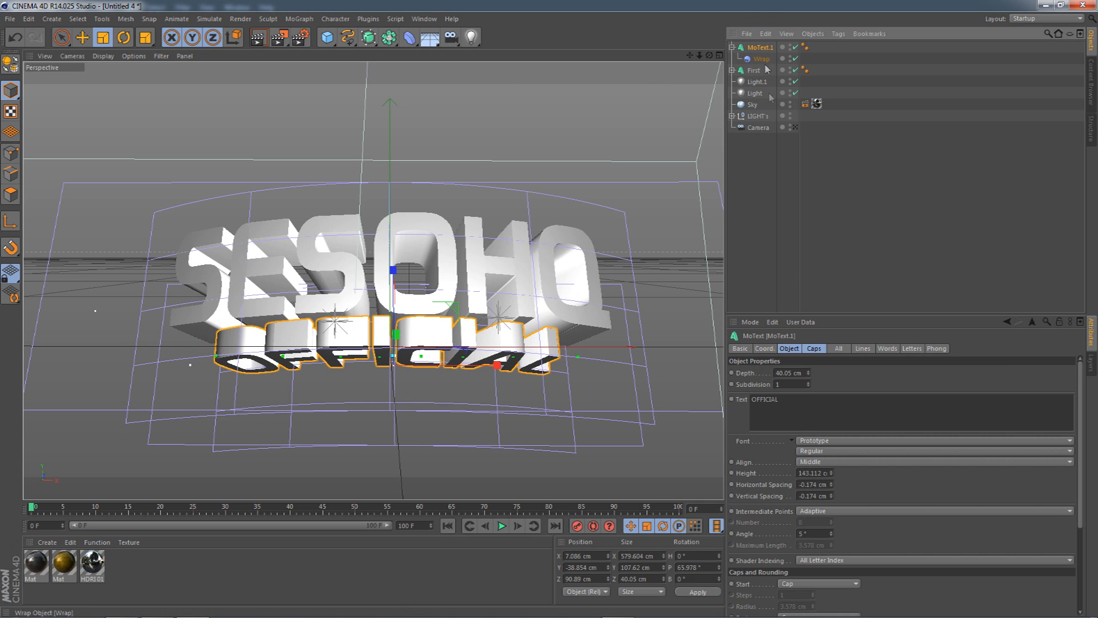
click(789, 348)
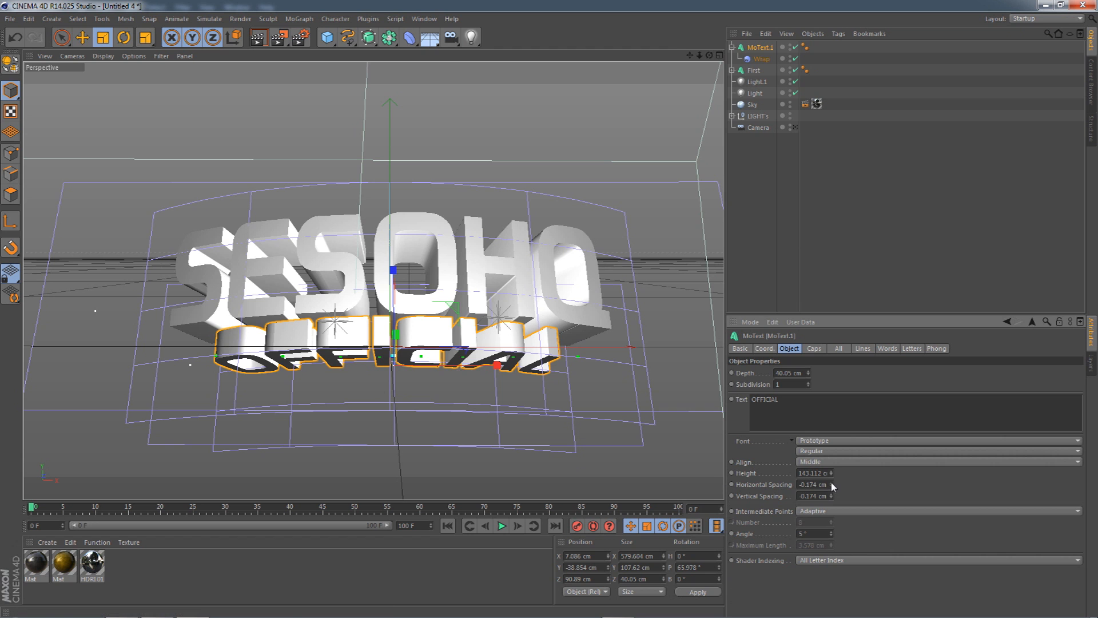
mouse_move(832, 485)
mouse_down()
mouse_move(864, 485)
mouse_move(851, 486)
mouse_up()
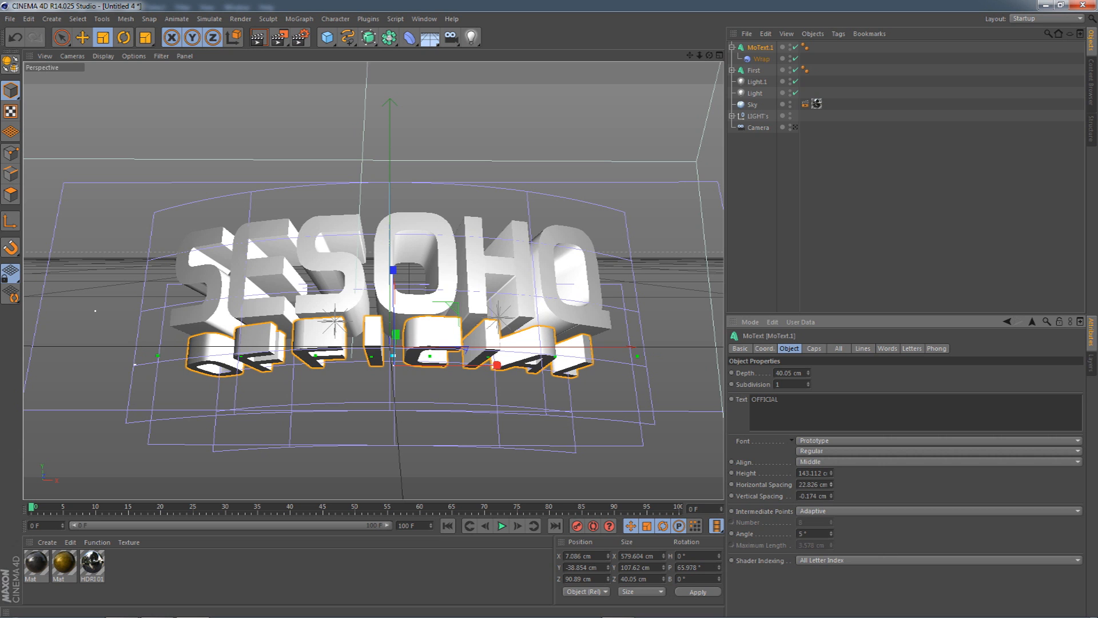
click(805, 313)
Duplicate the First MoText object together with its Wrap deformer.
click(732, 47)
click(756, 47)
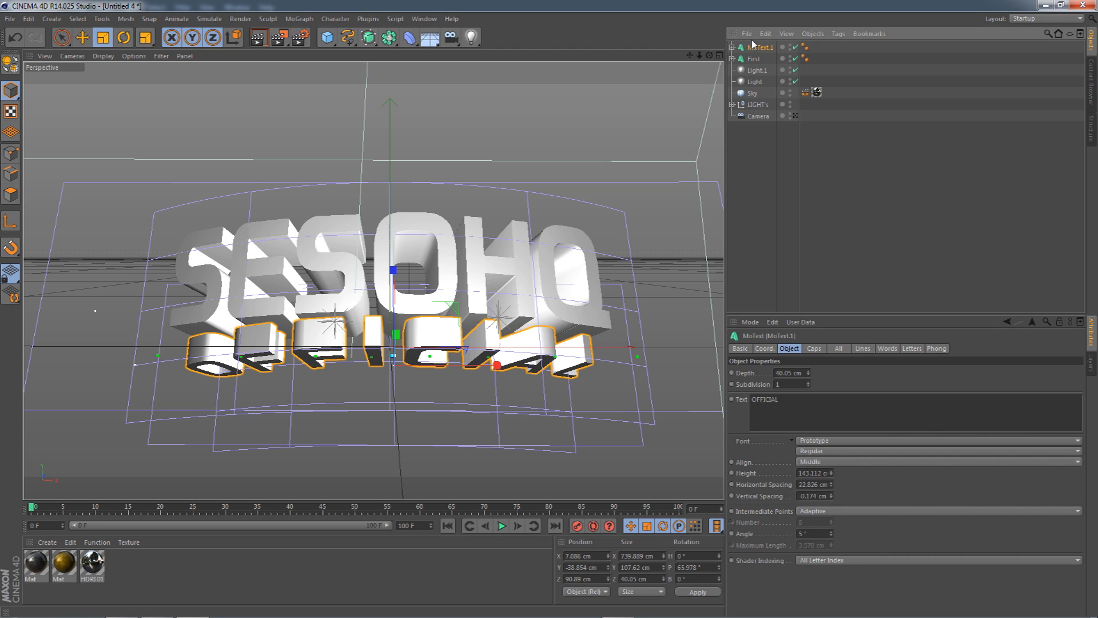
click(754, 58)
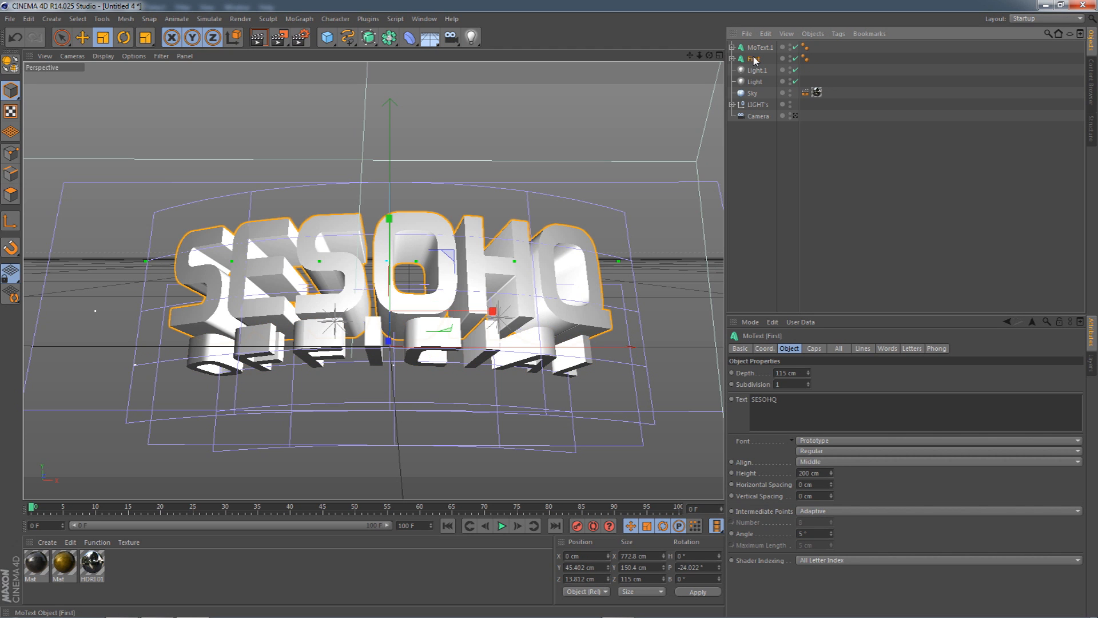
key(ctrl+c)
key(ctrl+v)
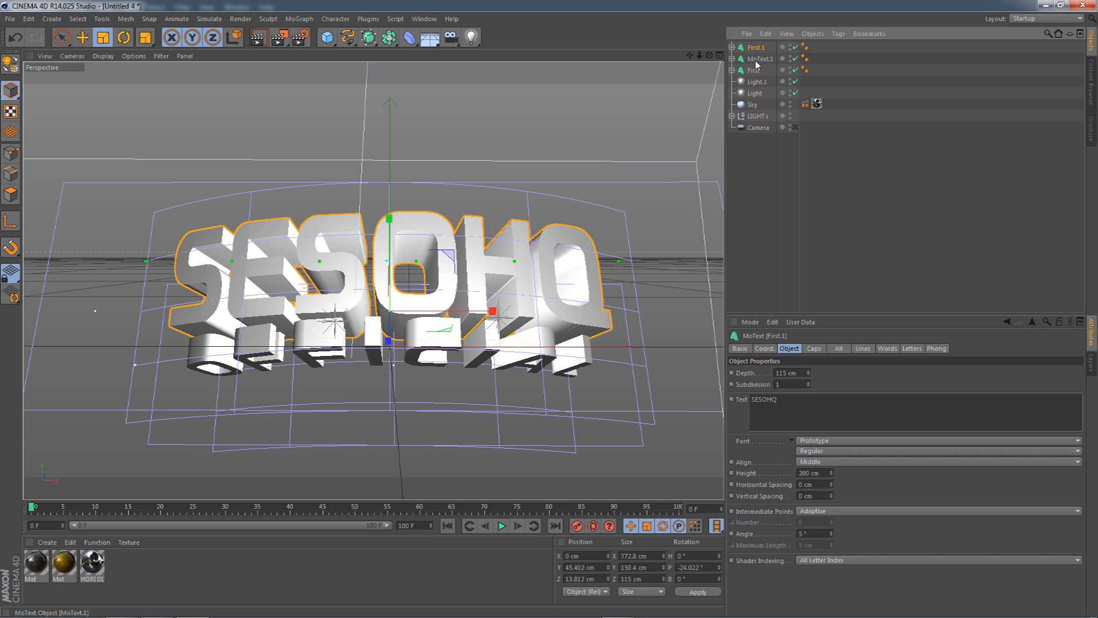
Give the duplicated SESOHQ text fillet caps at both start and end, each with a 0.5 cm radius.
click(813, 348)
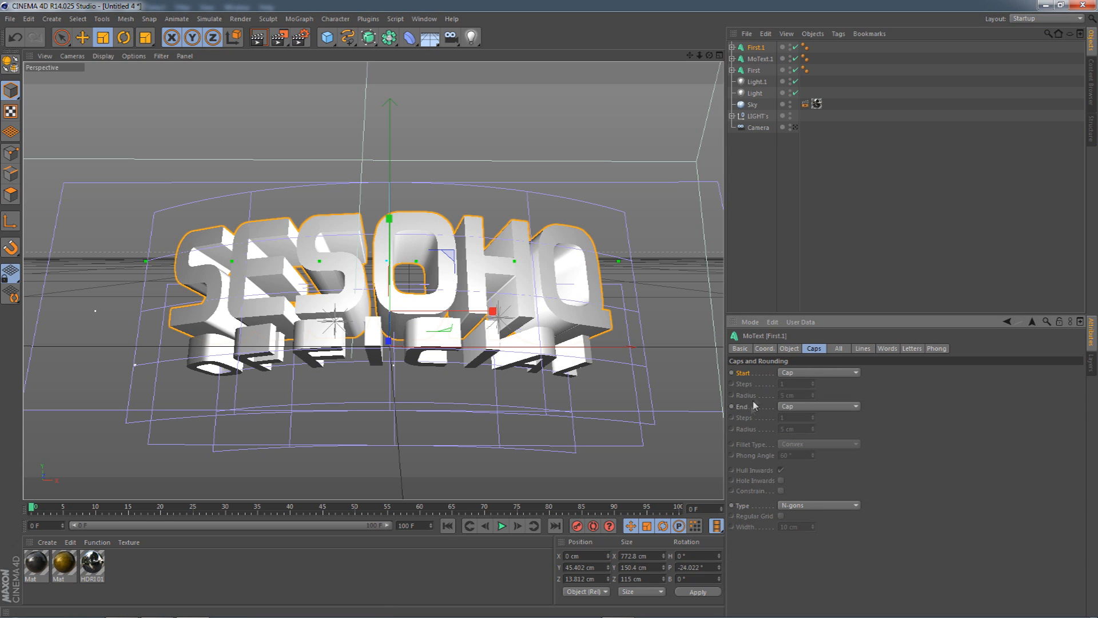
click(800, 372)
click(798, 414)
click(812, 406)
click(802, 450)
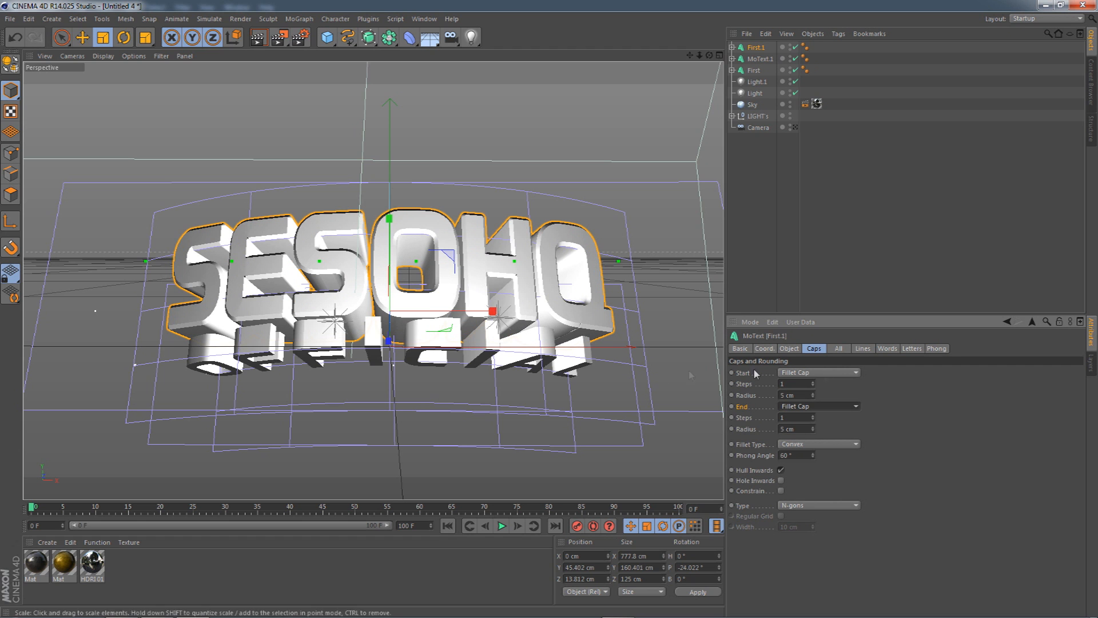
drag(801, 395, 765, 394)
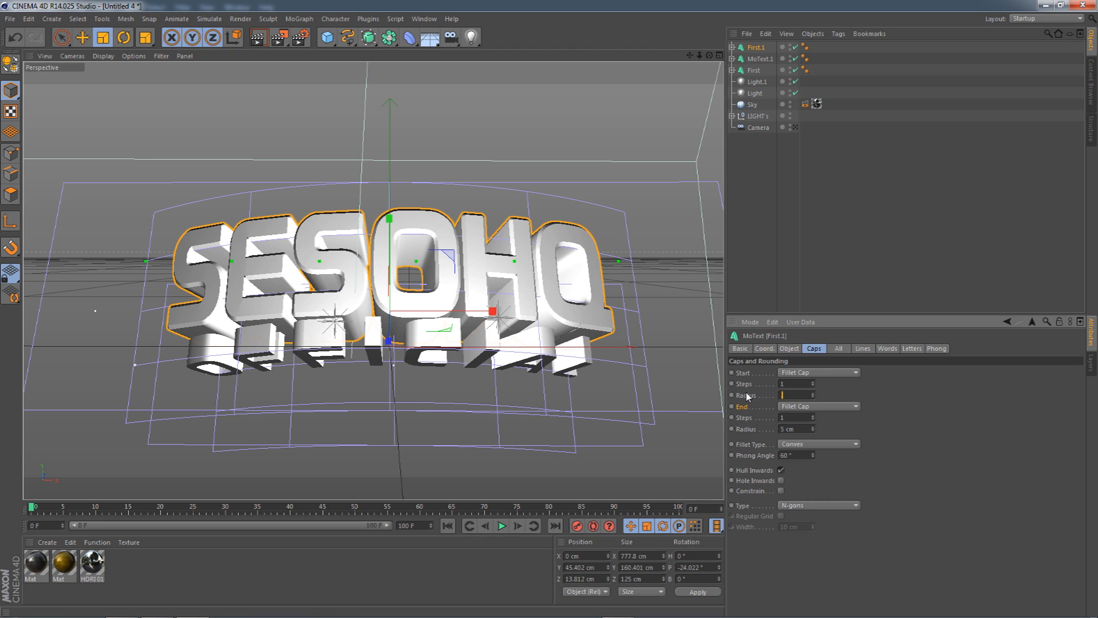
text(0.5)
key(Return)
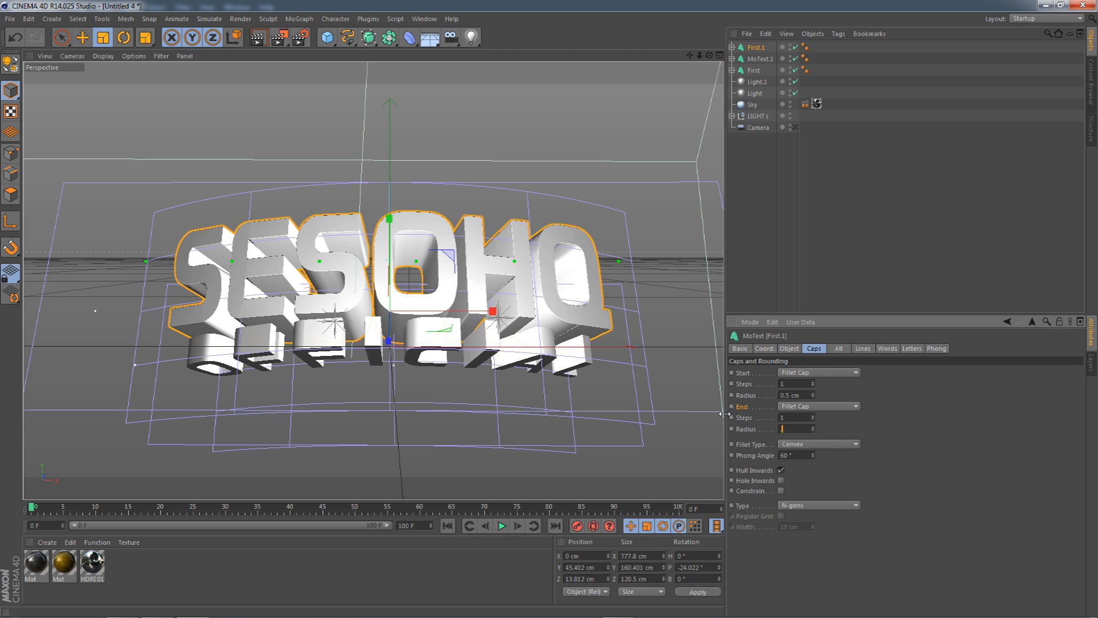
text(0.5)
key(Return)
Load the six preset materials Mat.1 through Mat.6 from the Content Browser into the scene.
click(423, 20)
click(452, 79)
double_click(577, 143)
double_click(525, 140)
double_click(466, 140)
double_click(406, 140)
double_click(643, 140)
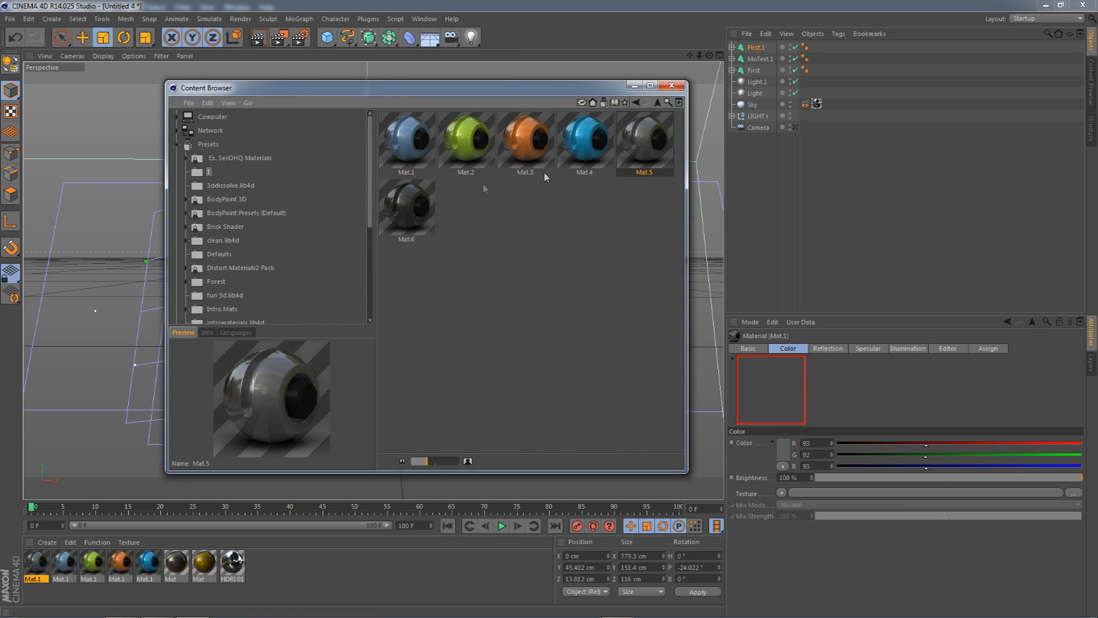
double_click(407, 206)
click(671, 85)
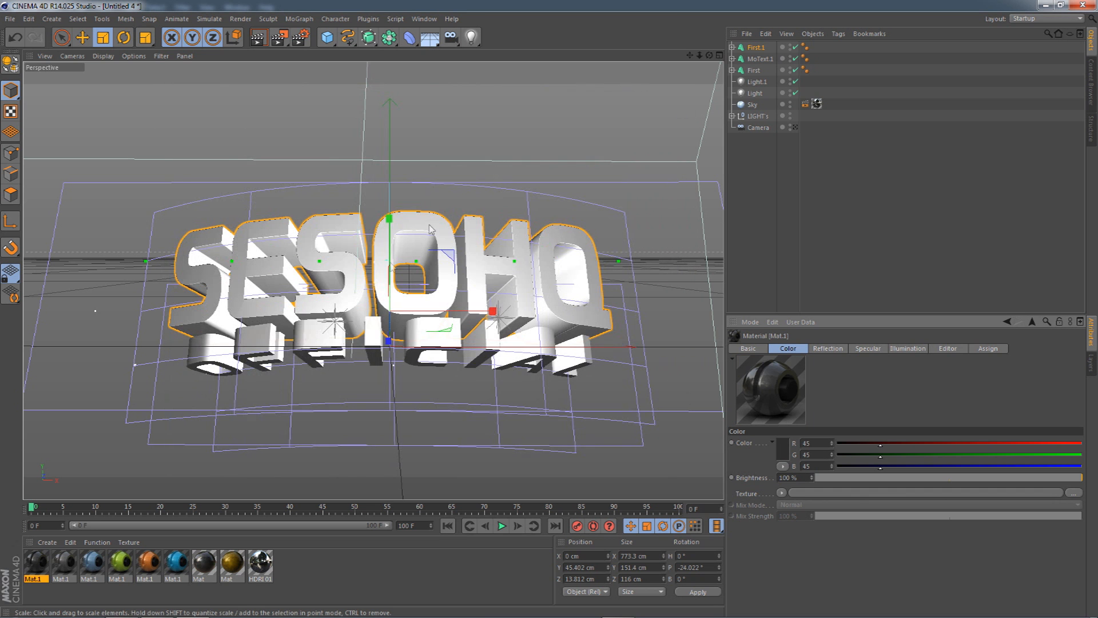
Set the blue material's reflection to 30% brightness and its Fresnel texture's mix strength to 80%.
double_click(177, 562)
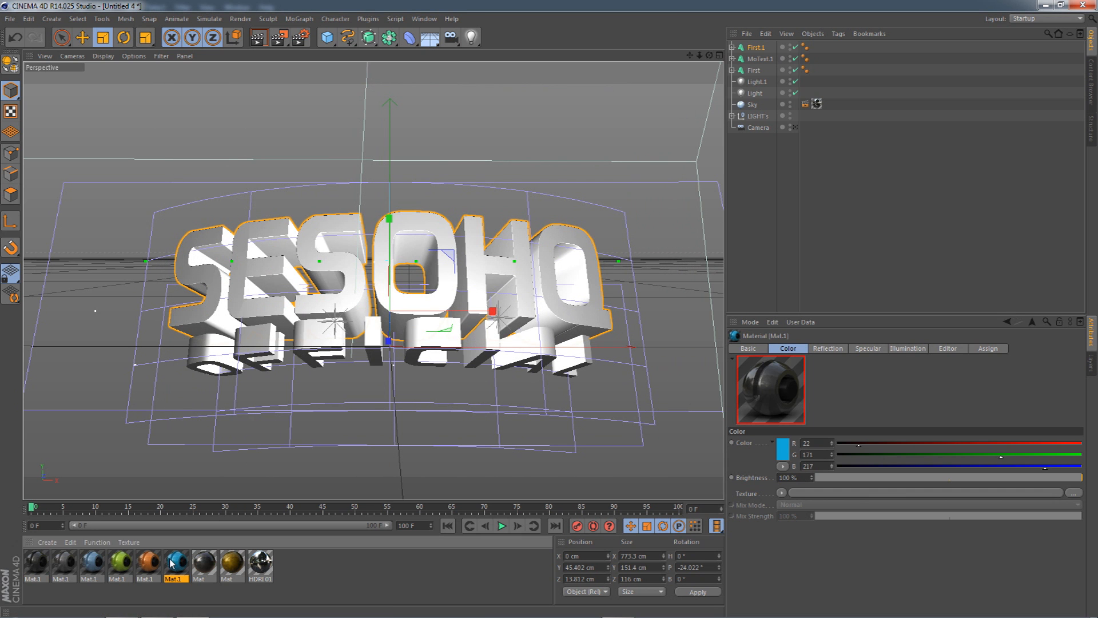
drag(403, 70, 549, 112)
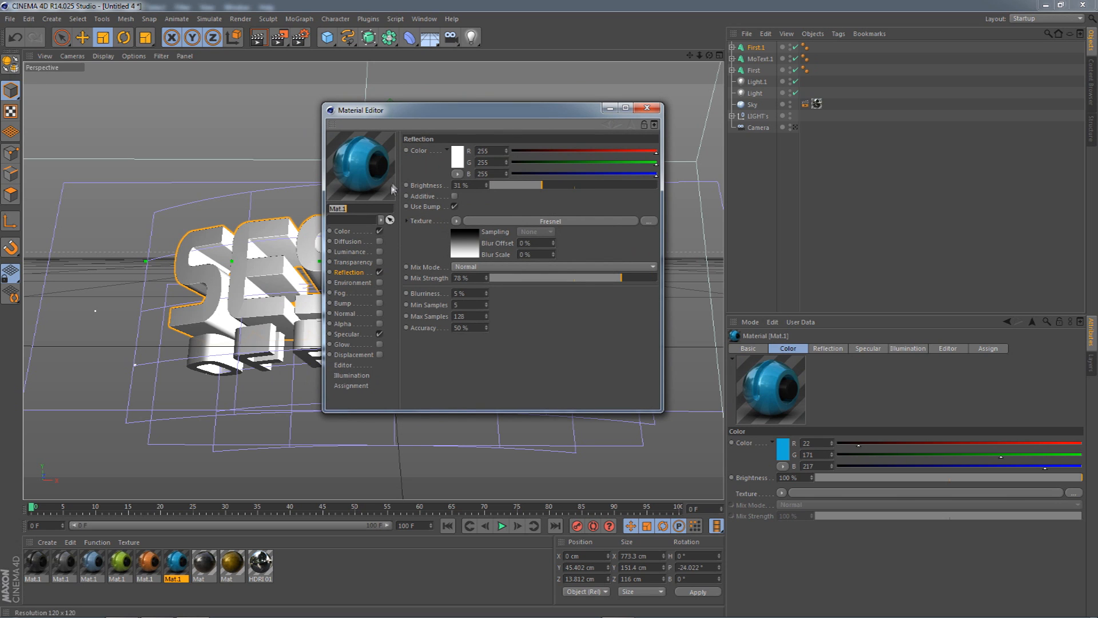
click(359, 231)
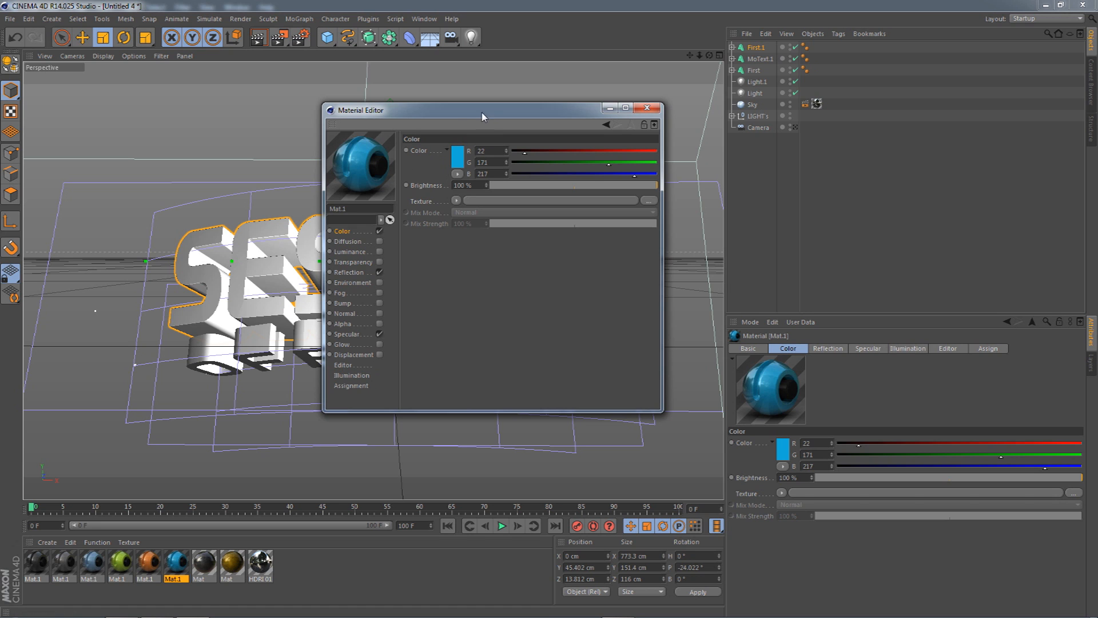
click(349, 272)
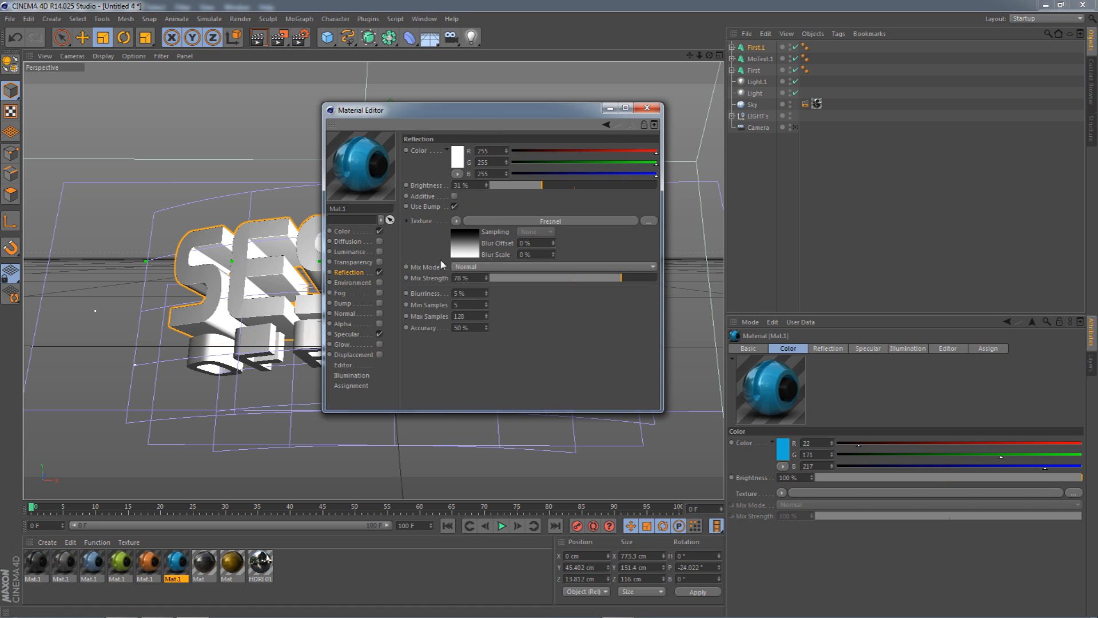
text(80)
key(Return)
drag(472, 185, 356, 176)
text(30)
key(Return)
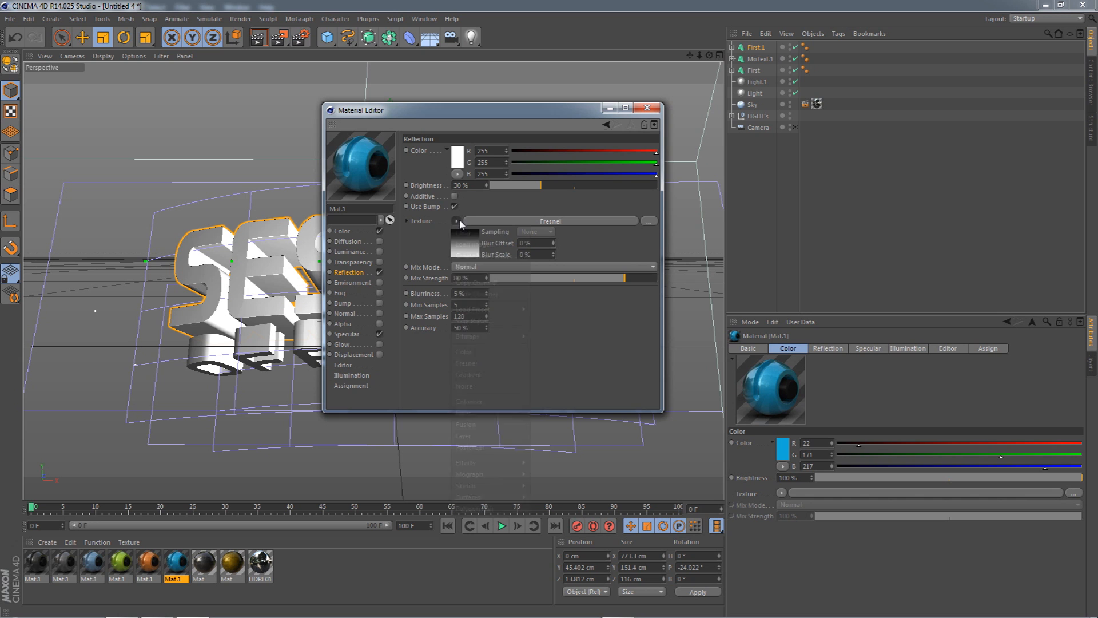
click(645, 109)
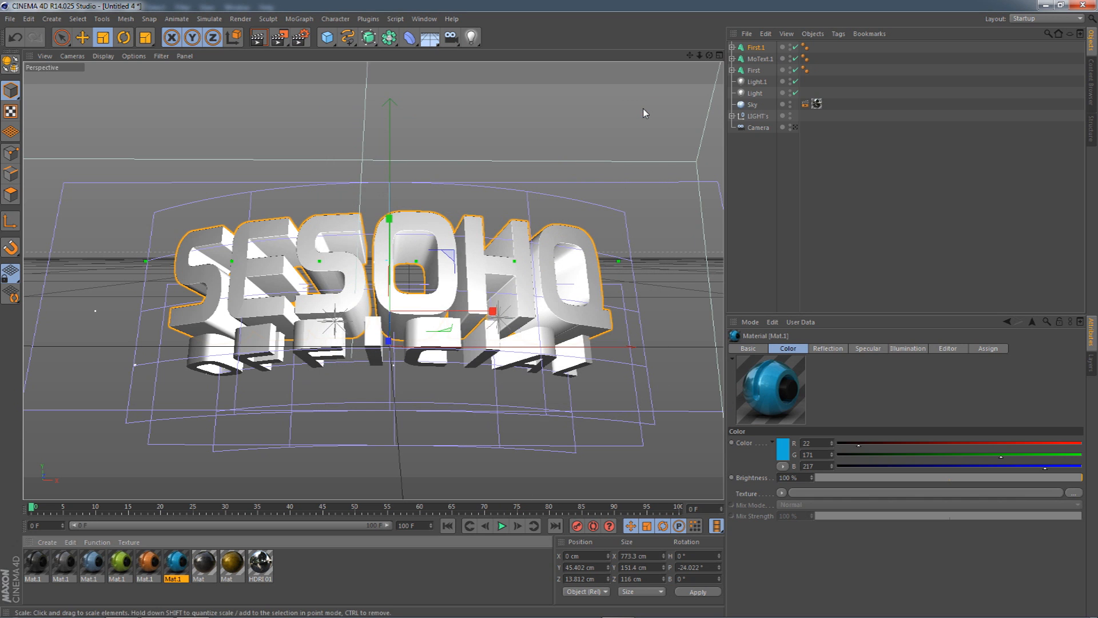
Leave the scene camera's view and rename the duplicated SESOHQ object First Caps.
click(756, 48)
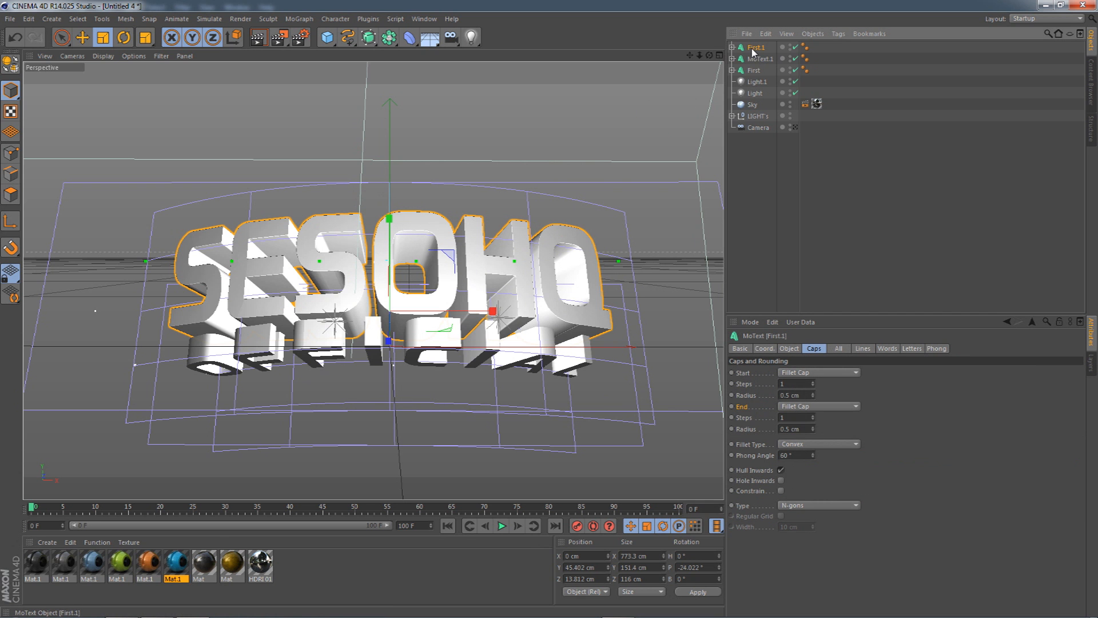
click(795, 128)
mouse_move(691, 56)
mouse_down()
mouse_move(705, 72)
mouse_move(683, 56)
mouse_move(714, 58)
mouse_move(686, 68)
mouse_move(709, 59)
mouse_up()
double_click(756, 47)
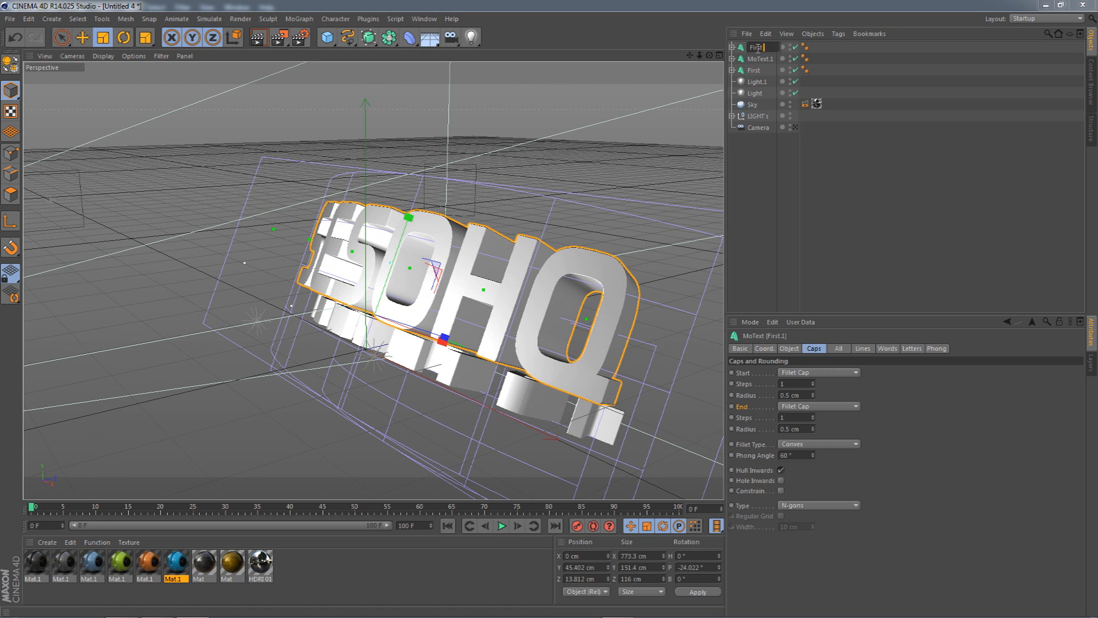
text(First Caps)
key(Return)
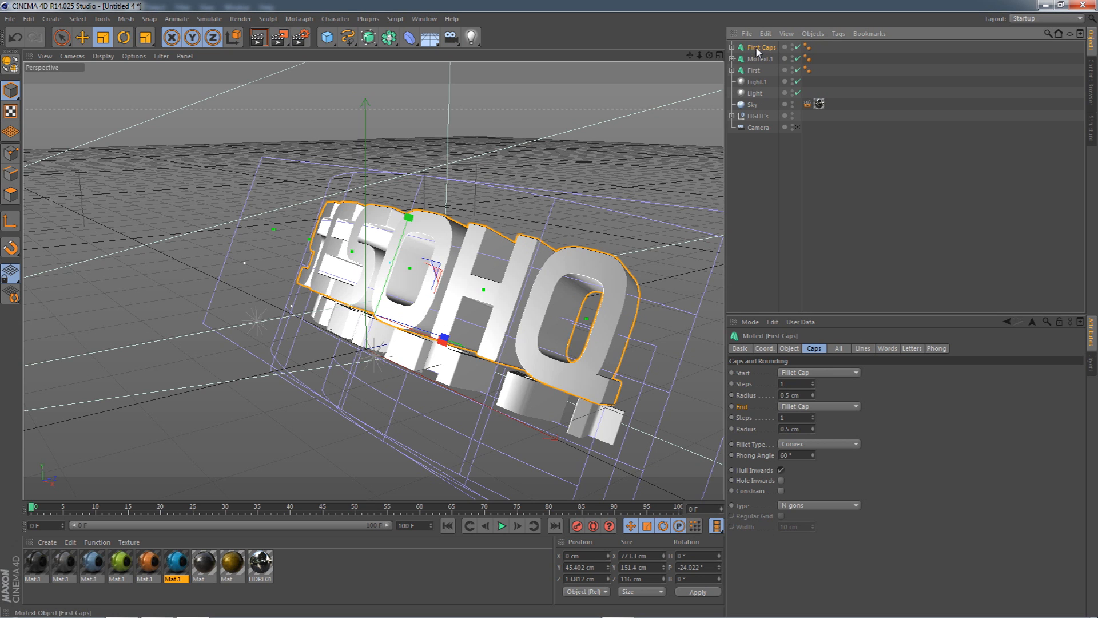
Move First Caps back about 7 cm along its own depth axis, behind the front SESOHQ lettering.
drag(709, 55, 663, 53)
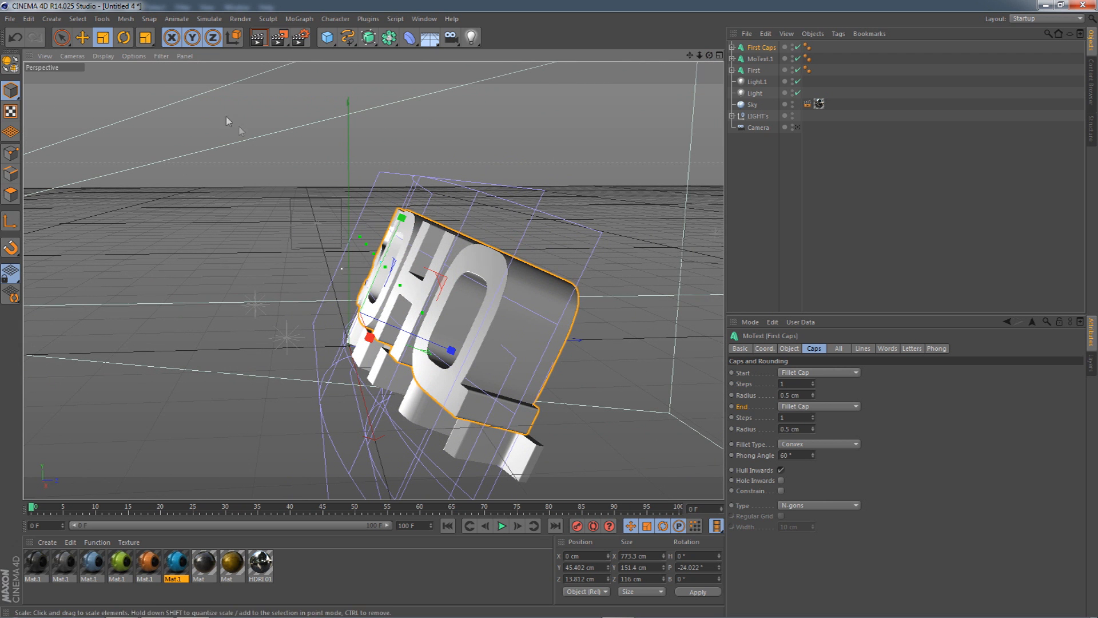
click(82, 37)
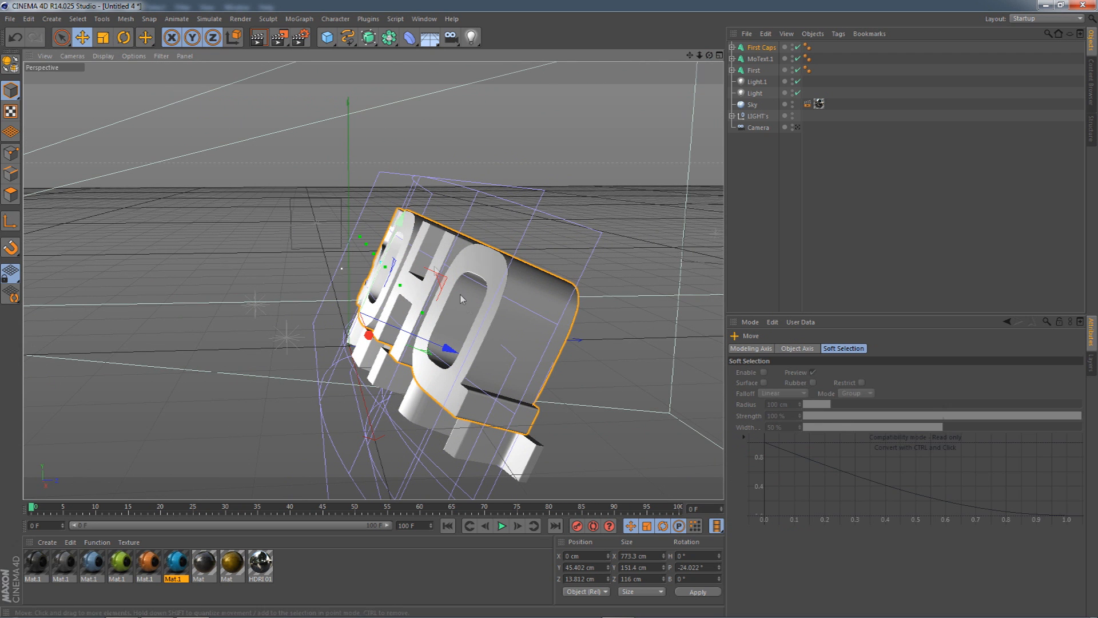
drag(425, 341, 431, 343)
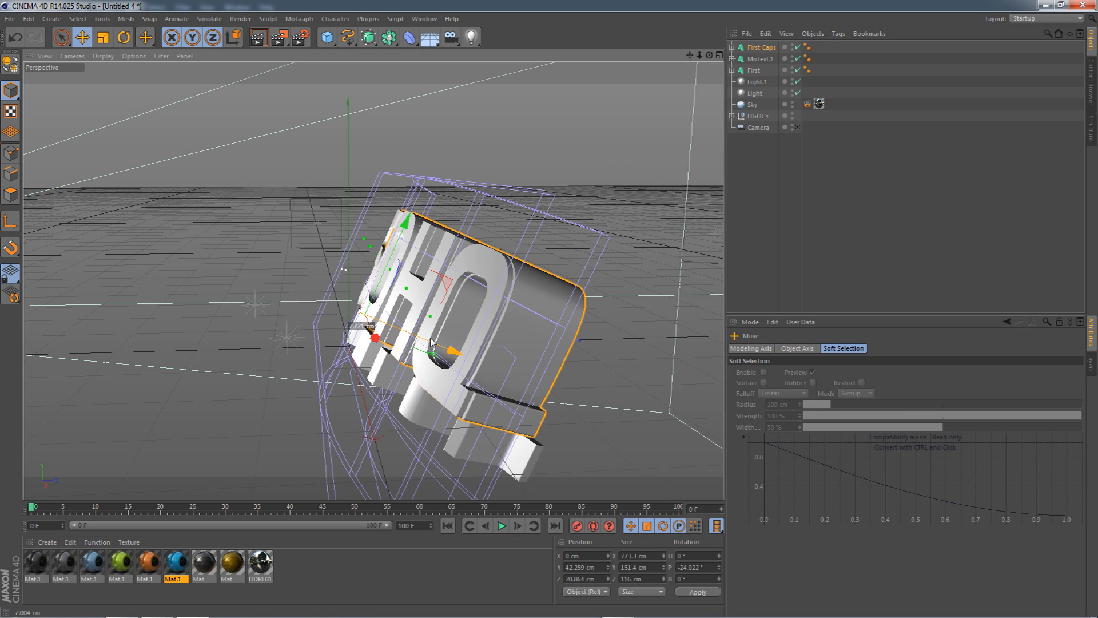
drag(709, 55, 663, 45)
scroll(440, 250, up, 4)
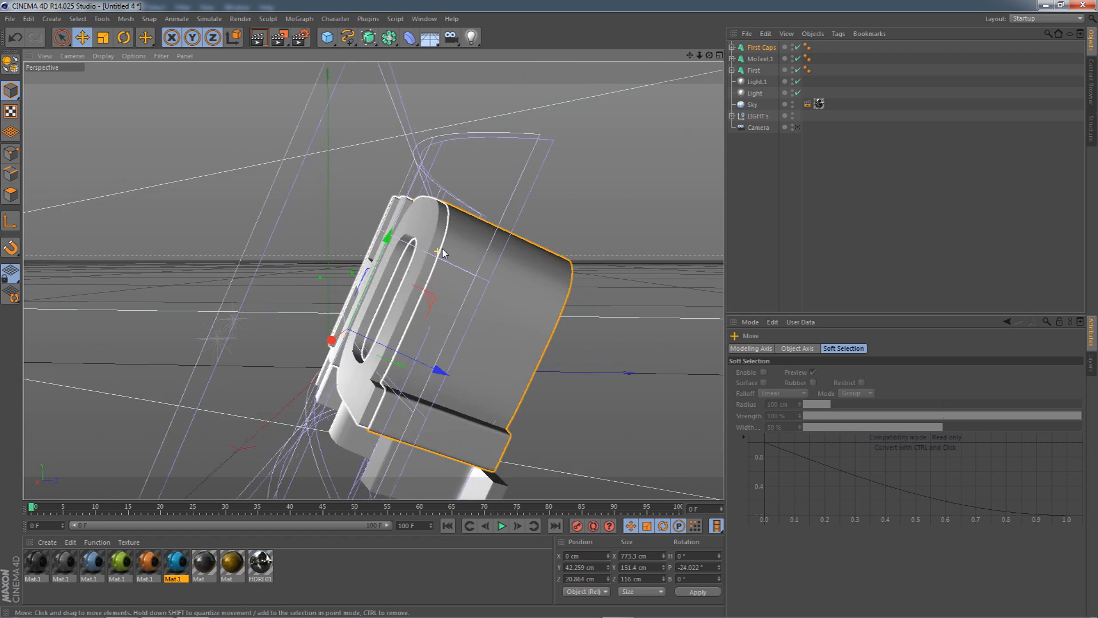
scroll(440, 250, up, 8)
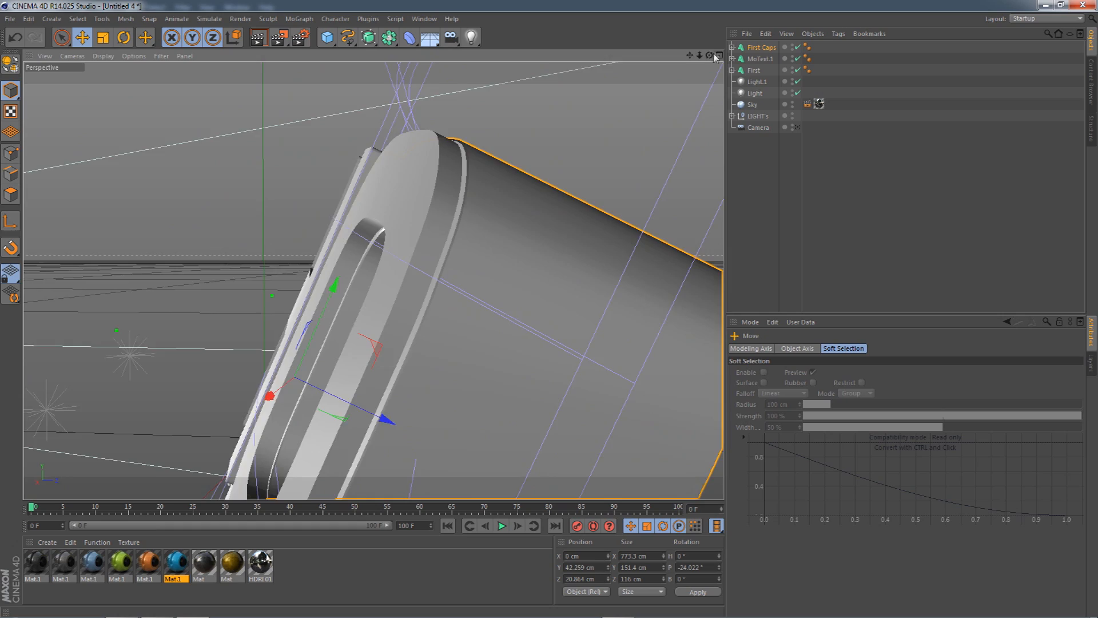
drag(708, 56, 852, 24)
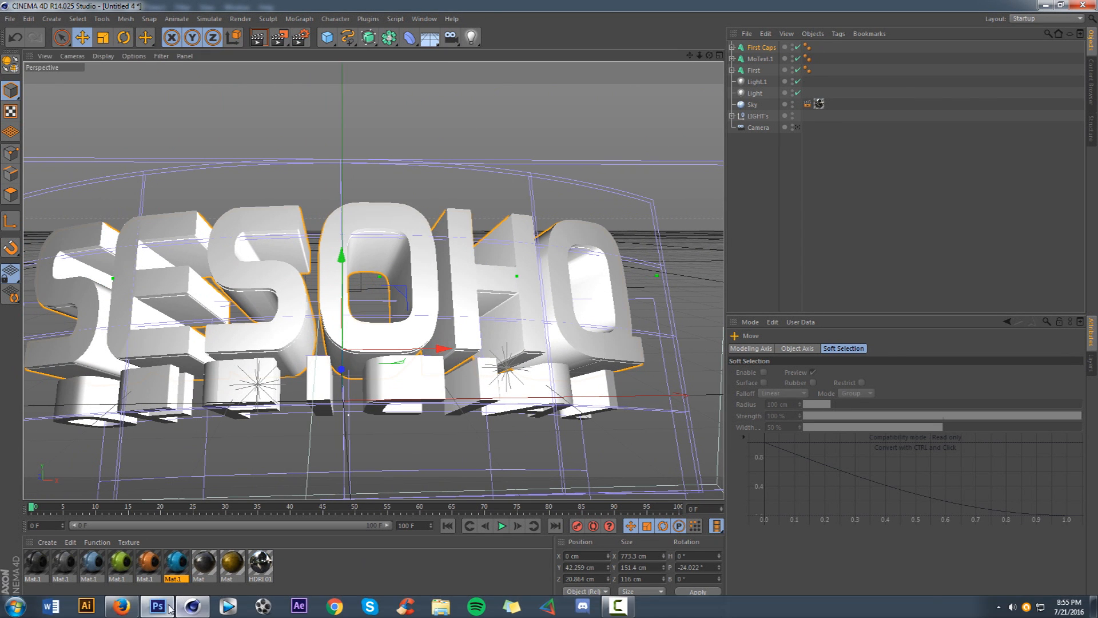
Switch to Photoshop to examine the lettering colours in the Abstract Contrast banner, and return to Cinema 4D.
click(158, 609)
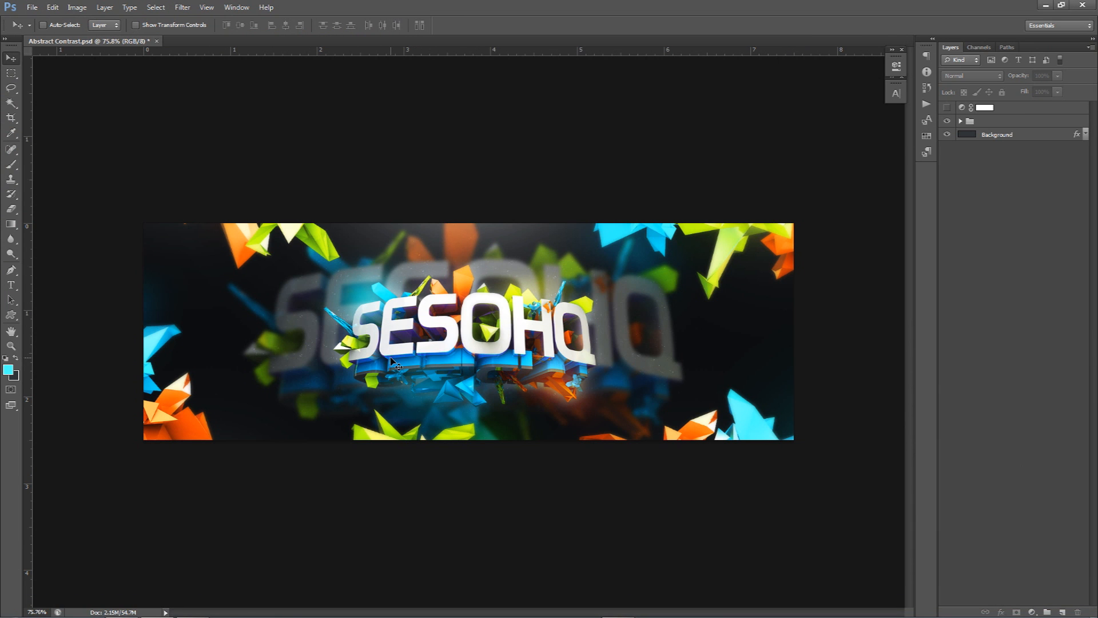
mouse_move(192, 611)
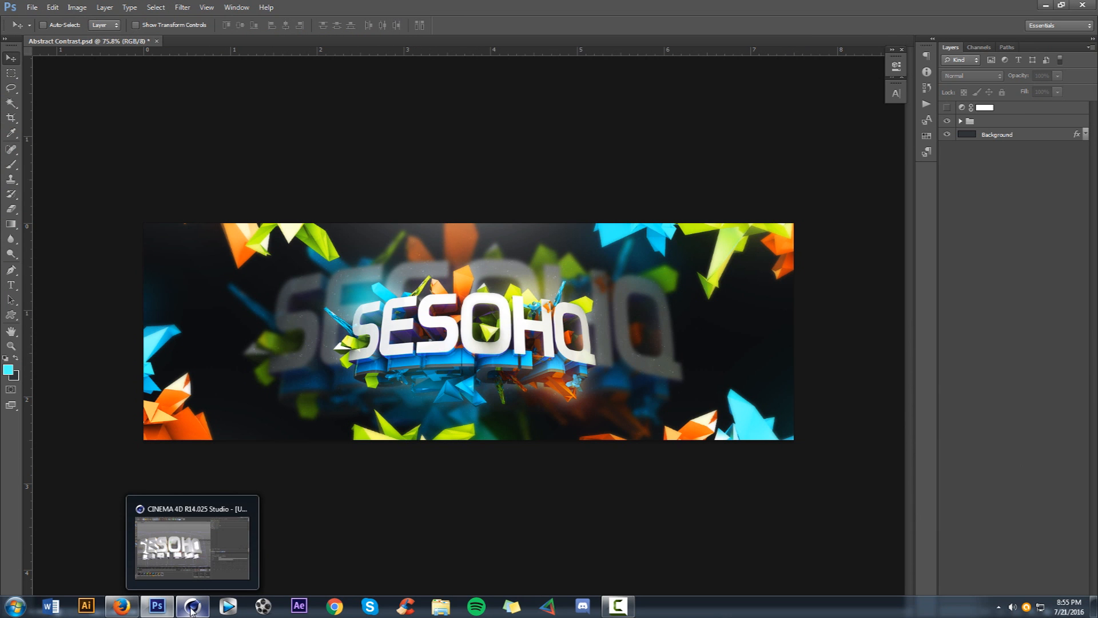
click(184, 549)
Apply the blue material to First Caps with Cubic projection.
drag(186, 563, 762, 51)
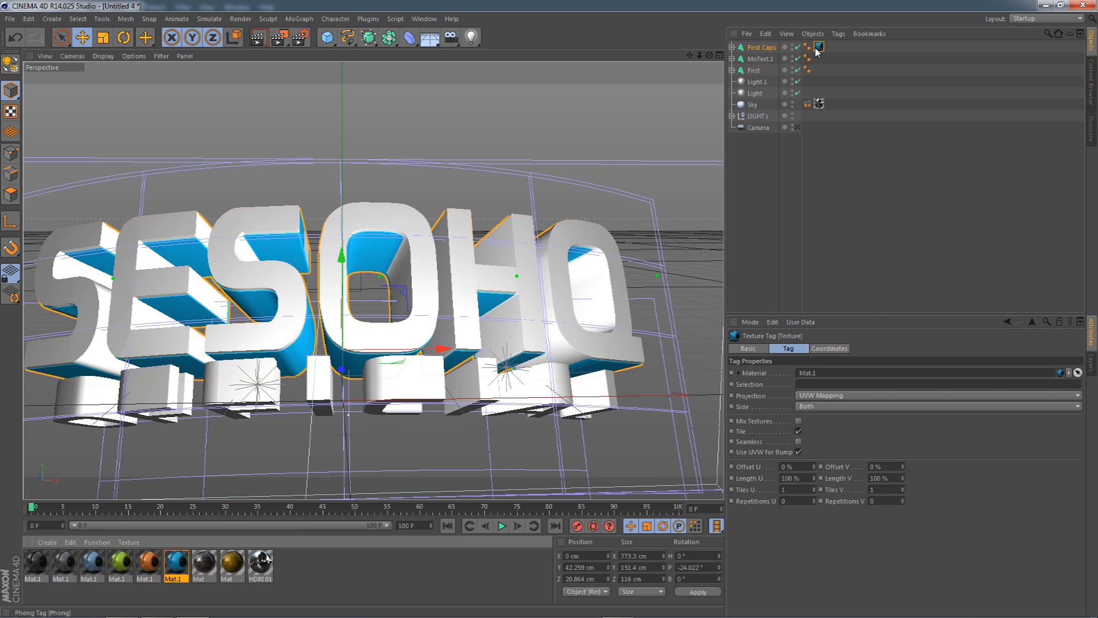
click(806, 396)
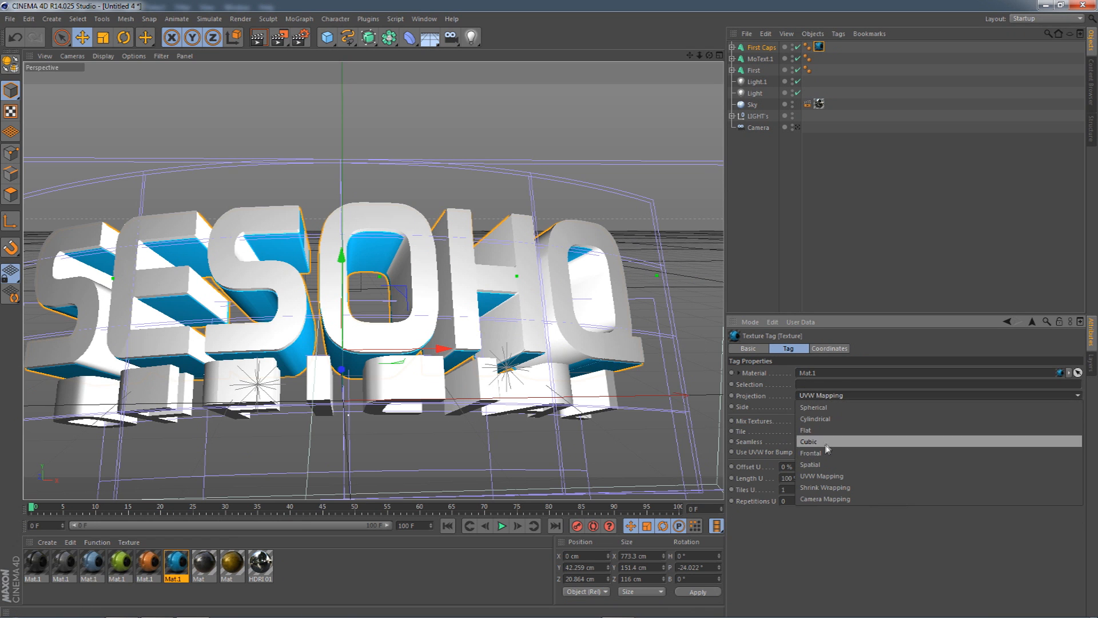
click(800, 441)
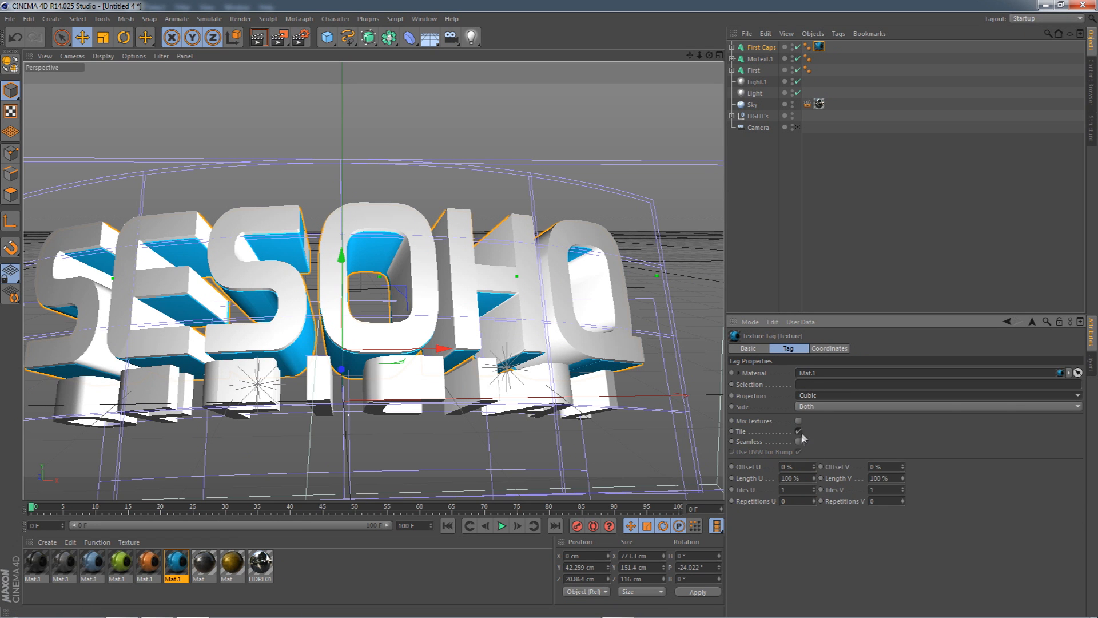
Duplicate the grey material and lighten the copy's colour to RGB 184, 183, 183.
click(68, 566)
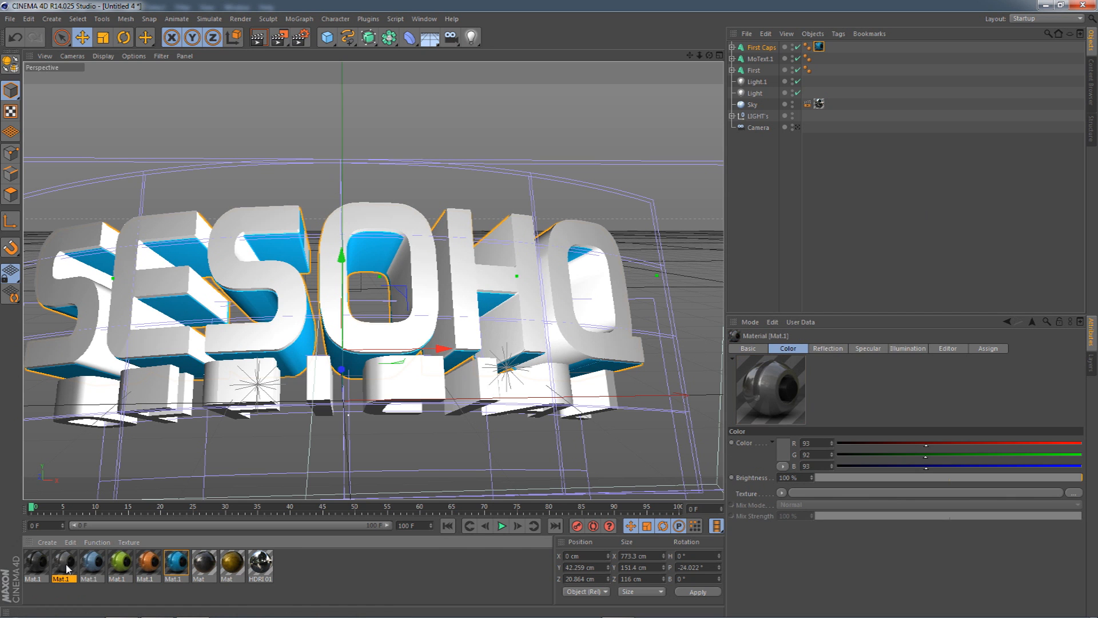
key(ctrl+v)
double_click(41, 561)
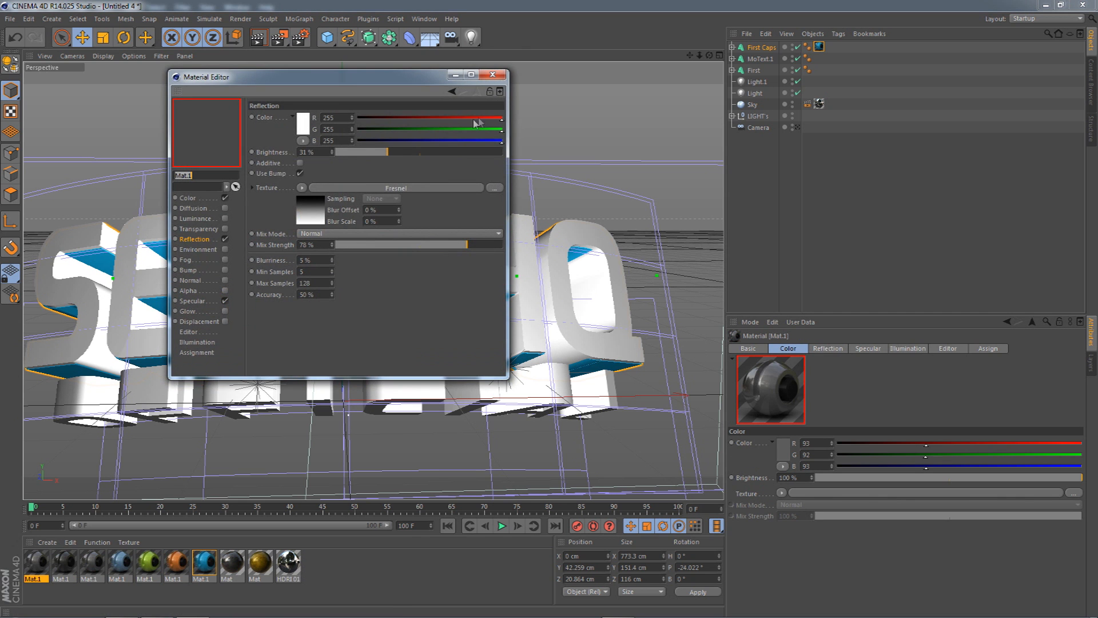
click(188, 198)
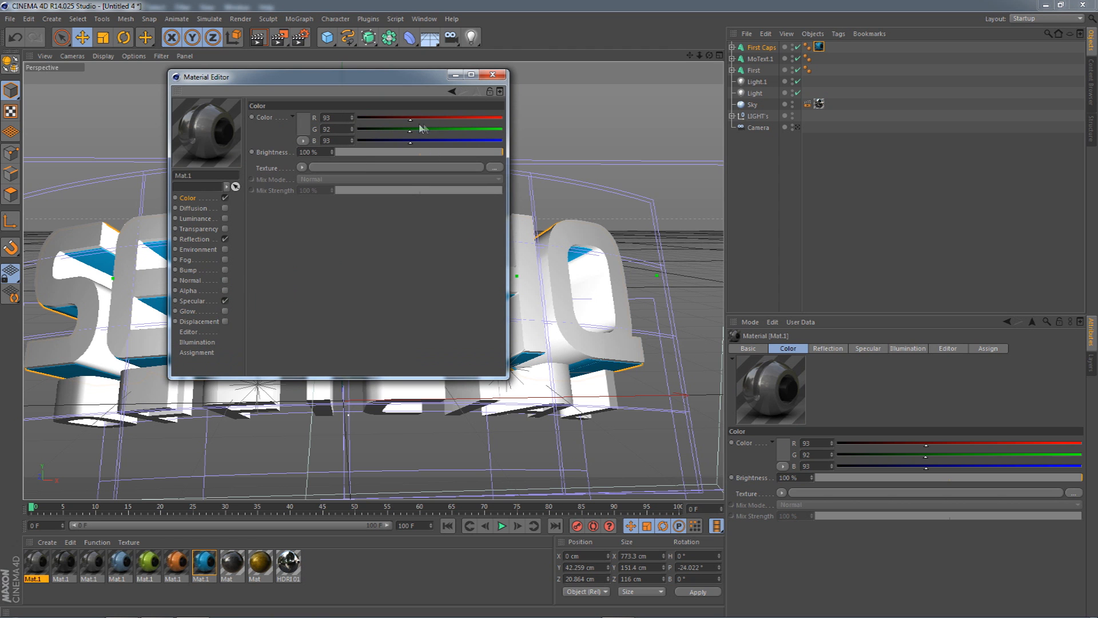
click(461, 117)
click(461, 128)
click(461, 140)
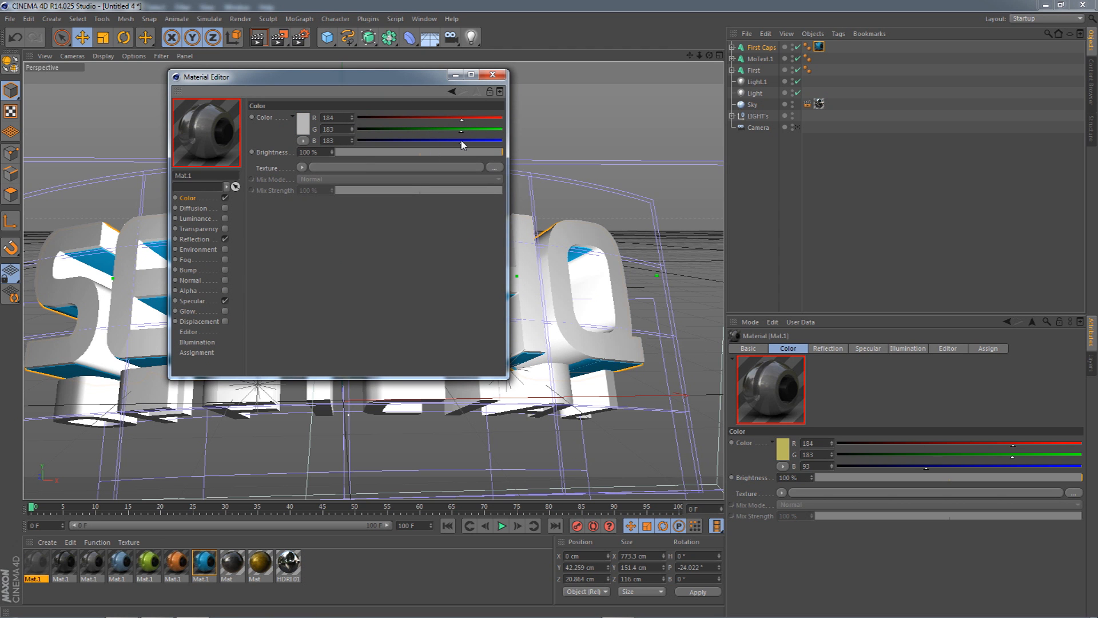
click(493, 74)
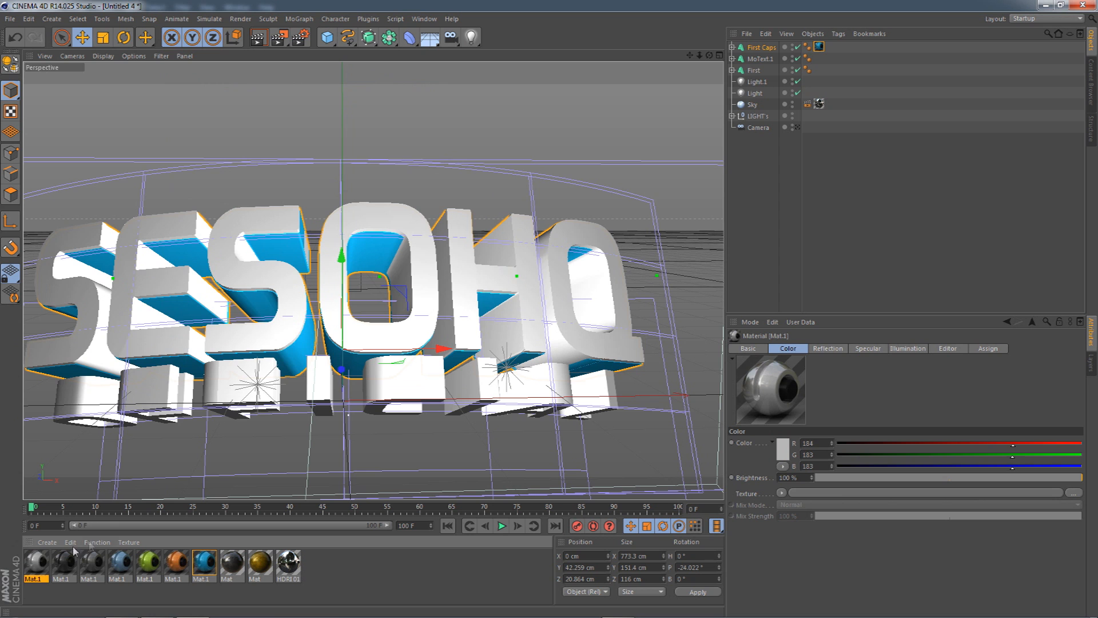
Apply the light grey material to the First text object with Cubic projection.
drag(33, 564, 756, 70)
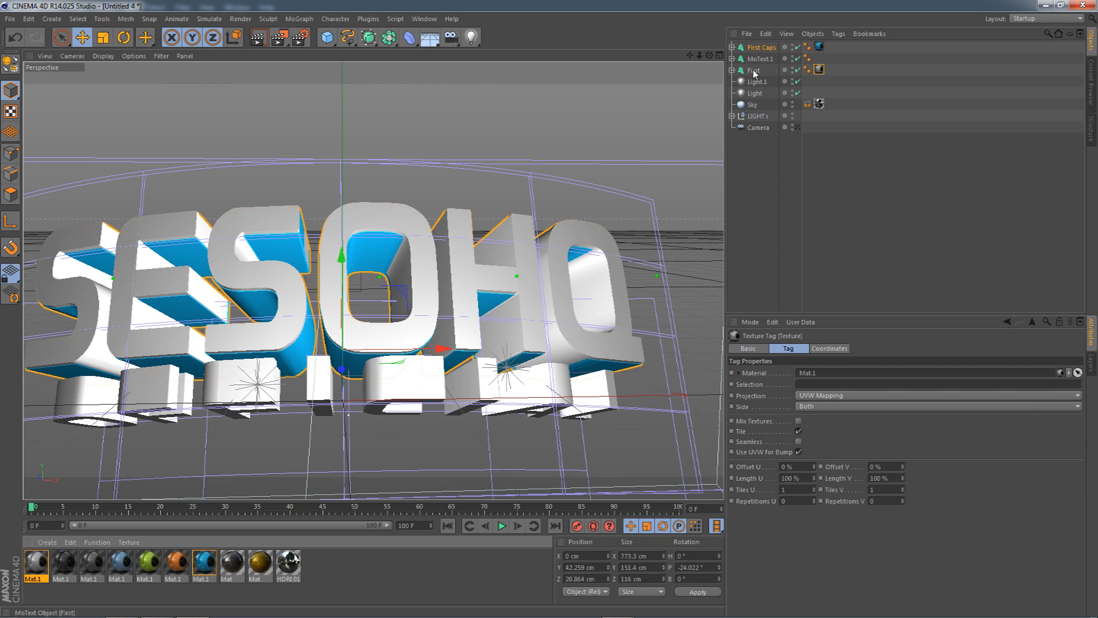
click(829, 395)
click(808, 441)
click(799, 441)
click(809, 270)
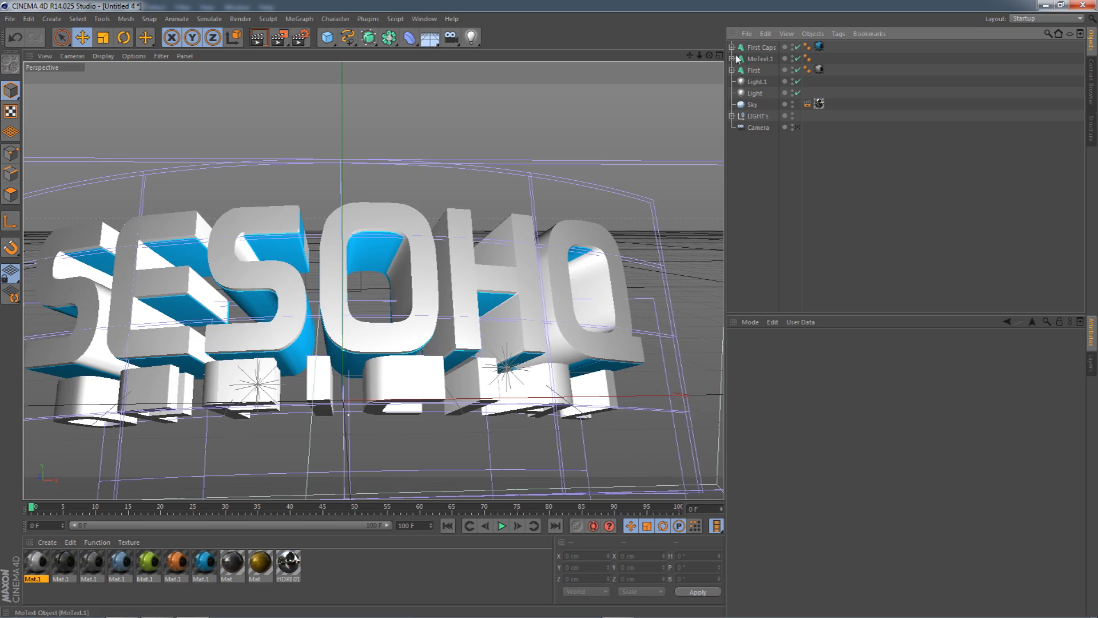
Rename the MoText.1 object as Official.
mouse_move(709, 56)
mouse_down()
mouse_move(578, 43)
mouse_move(704, 30)
mouse_move(706, 43)
mouse_move(729, 19)
mouse_move(709, 53)
mouse_move(707, 38)
mouse_move(709, 55)
mouse_up()
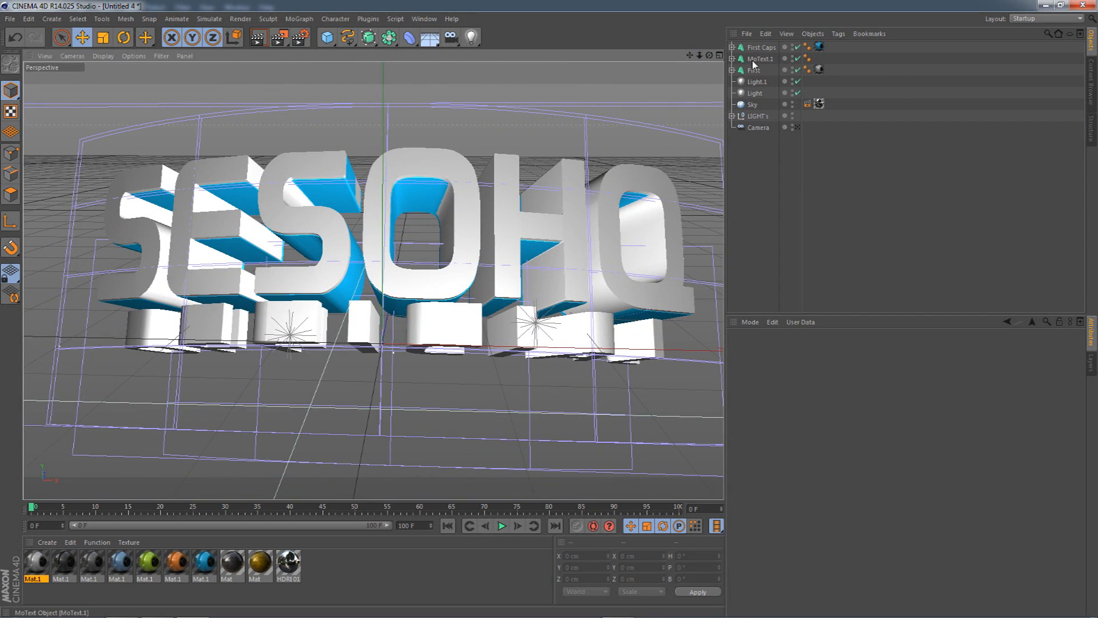
double_click(761, 59)
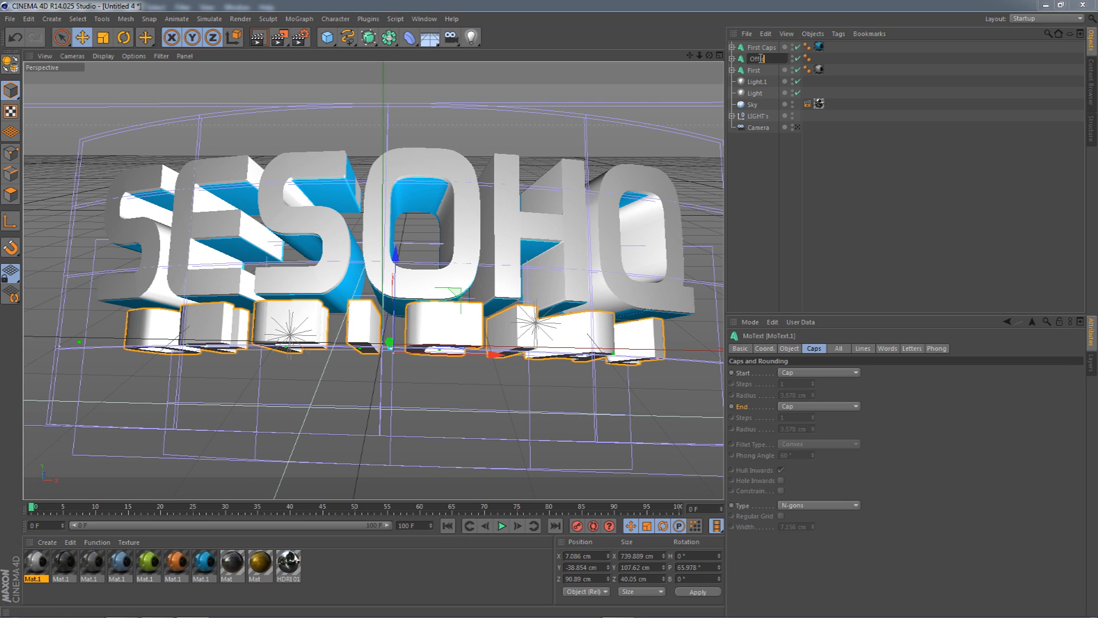
key(Return)
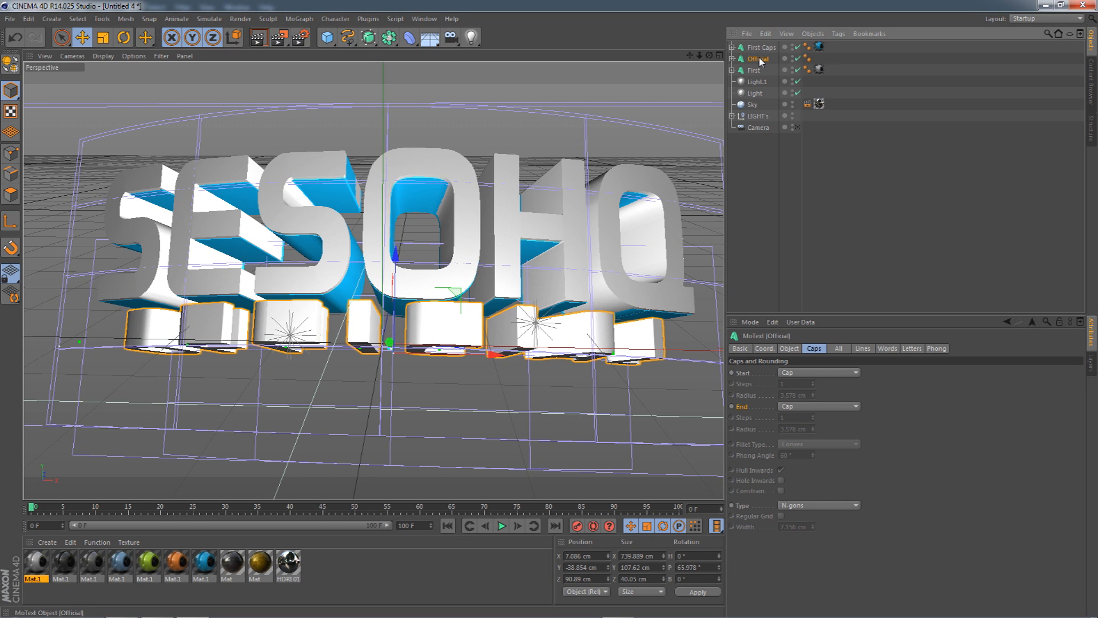
Duplicate the Official text object and name the copy Official Cap.
key(ctrl+c)
key(ctrl+v)
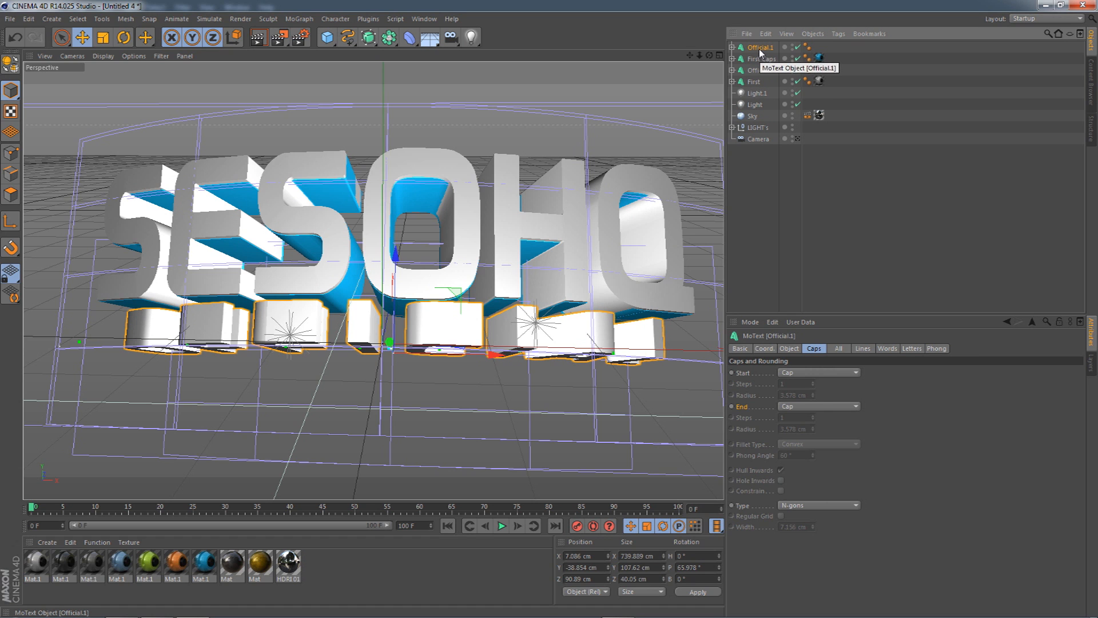
double_click(760, 48)
text(Official C)
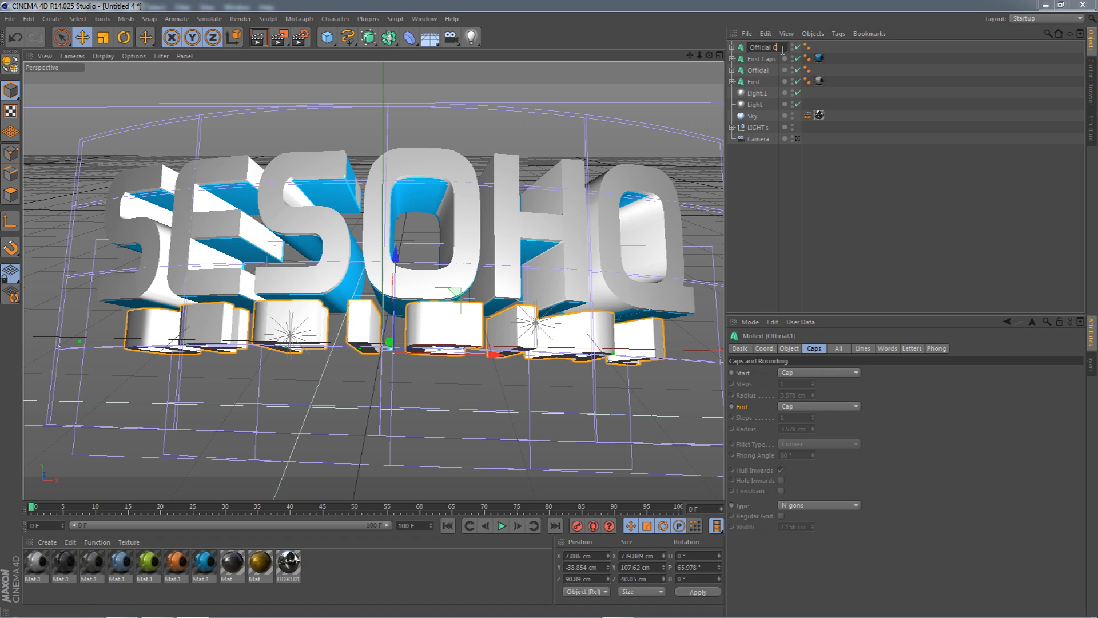
text(ap)
key(Return)
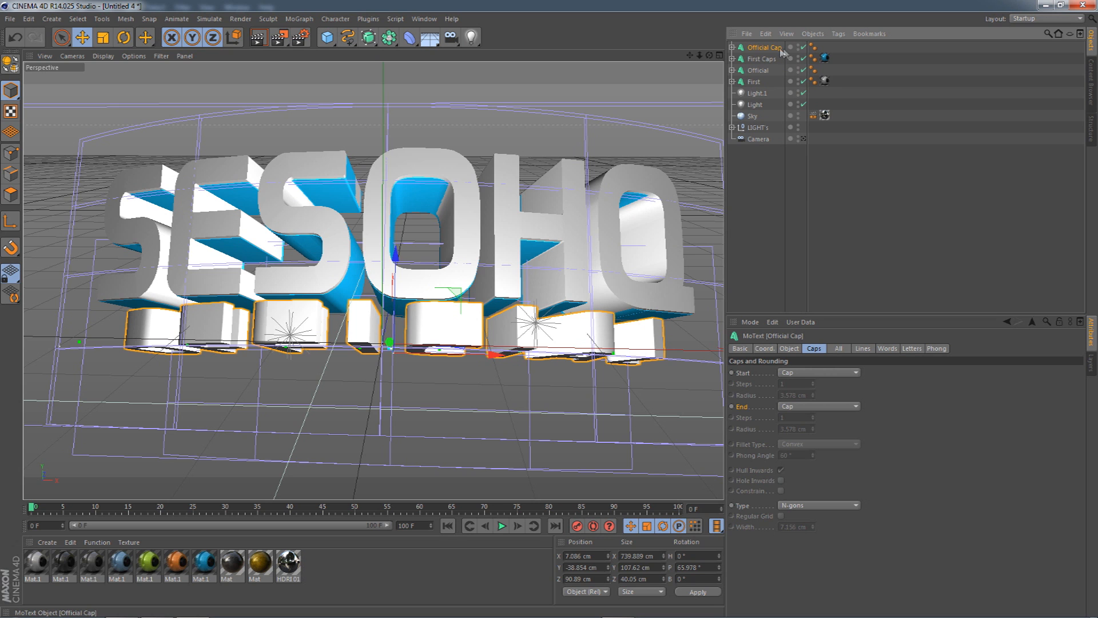
Give Official Cap a Fillet Cap at both start and end, each with a 0.5 cm radius.
click(796, 375)
click(798, 421)
click(798, 407)
click(797, 449)
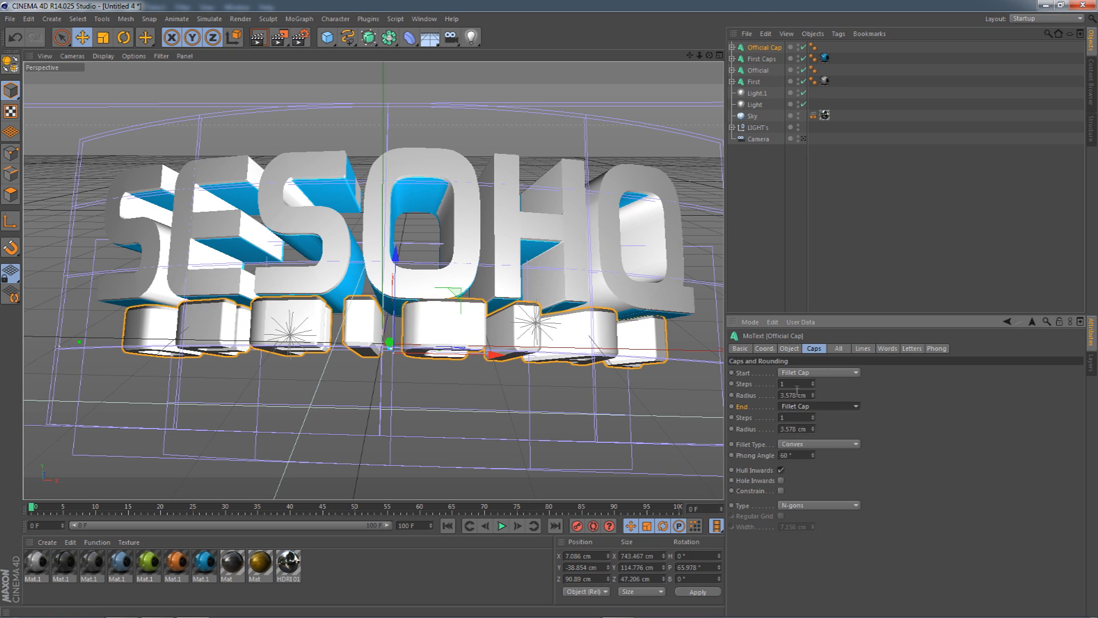
click(796, 394)
click(792, 394)
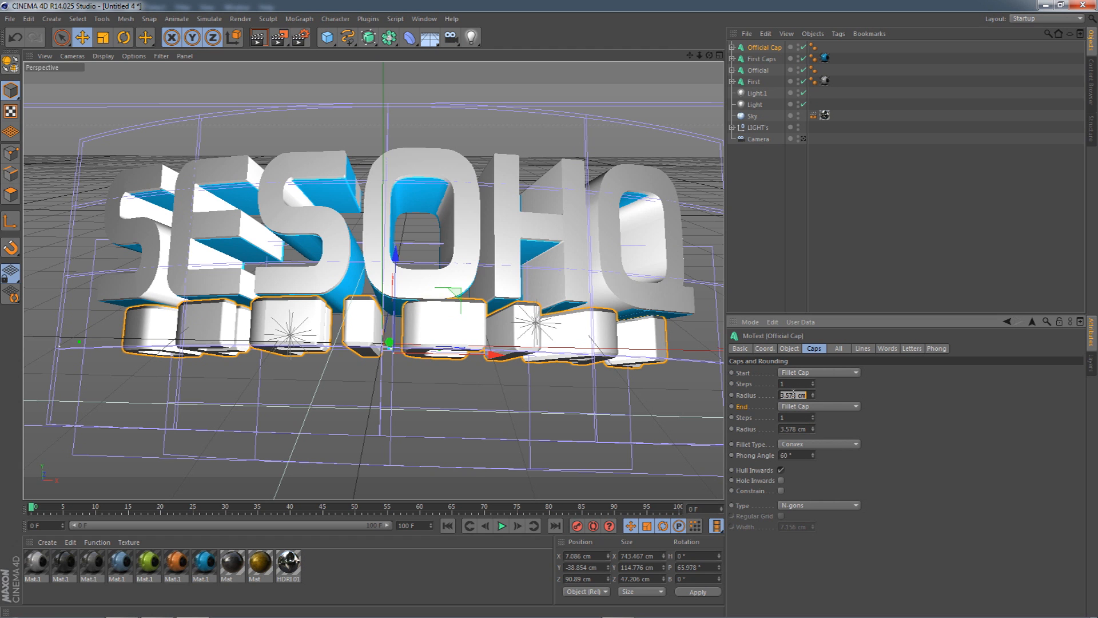
text(0.5)
key(Return)
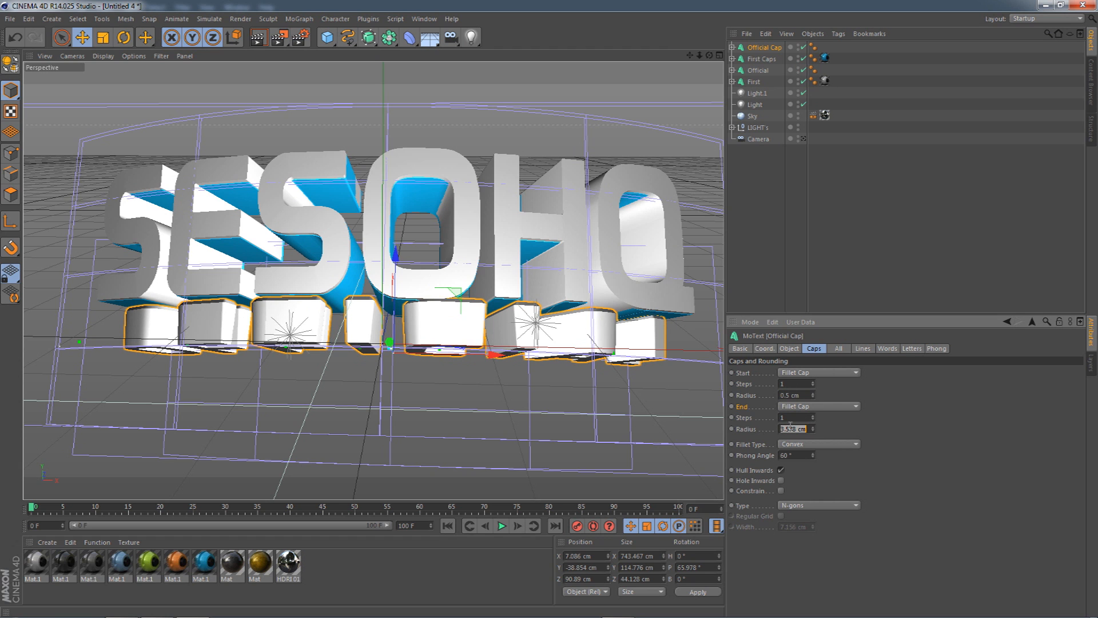
key(Return)
Shift Official Cap slightly back along its own Z axis to about Y -34.6 cm, Z 92.8 cm.
mouse_move(709, 55)
mouse_down()
mouse_move(689, 45)
mouse_move(699, 40)
mouse_up()
click(82, 37)
drag(404, 268, 407, 267)
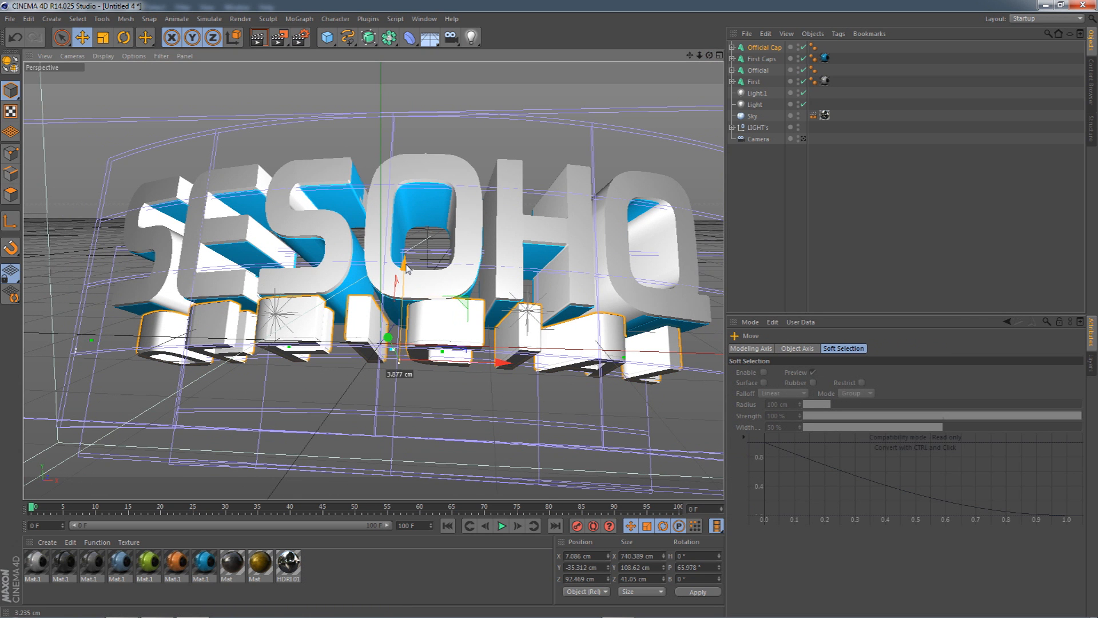
drag(408, 268, 408, 265)
Switch to Photoshop to check the lower lettering's colours in the Abstract Contrast banner, and return to Cinema 4D.
mouse_move(209, 606)
click(163, 607)
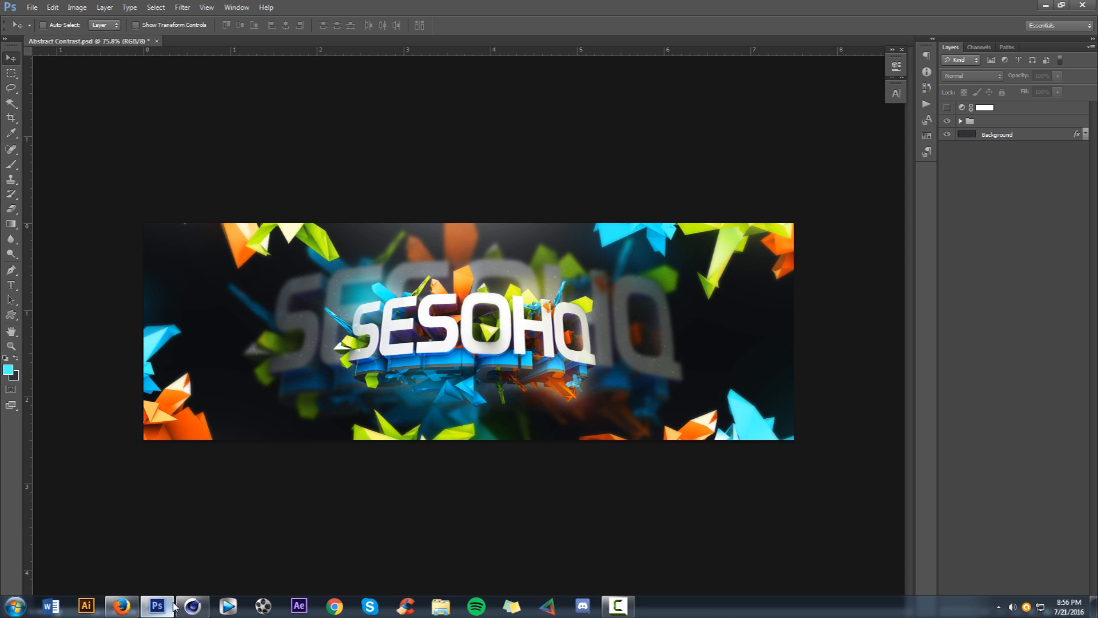
click(194, 607)
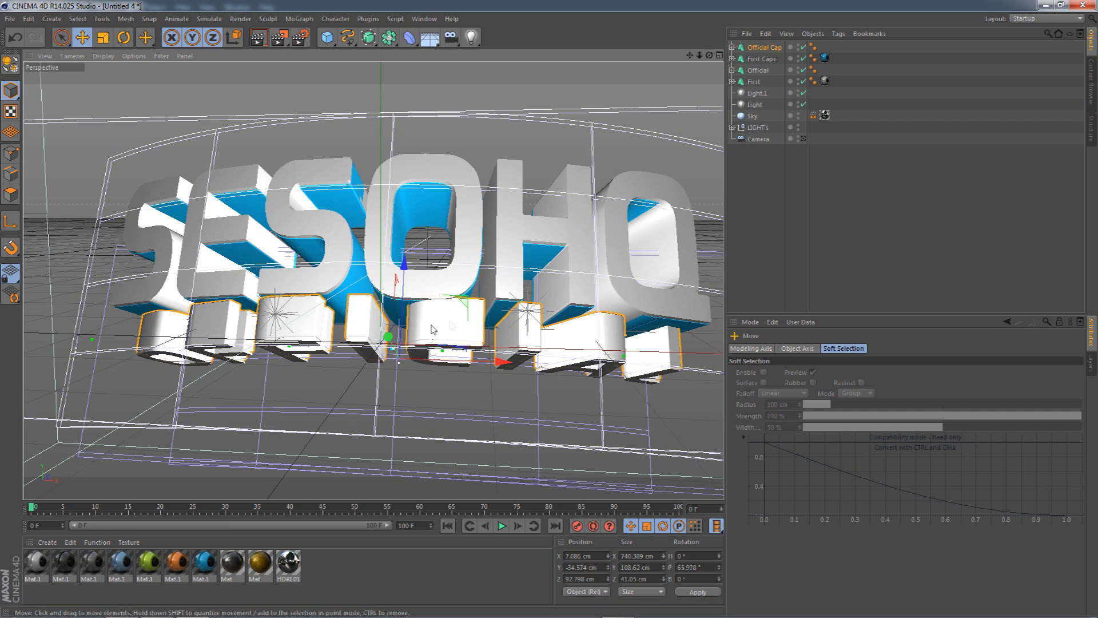
Apply the bright blue material (RGB 22, 171, 217) to Official Cap with Cubic projection.
click(127, 560)
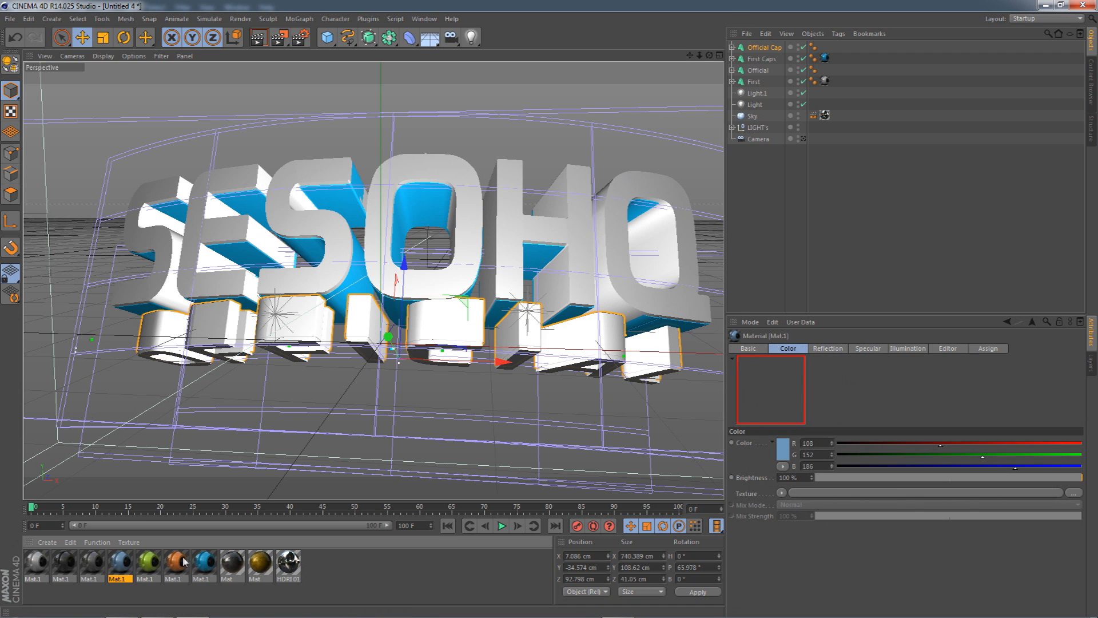
click(208, 562)
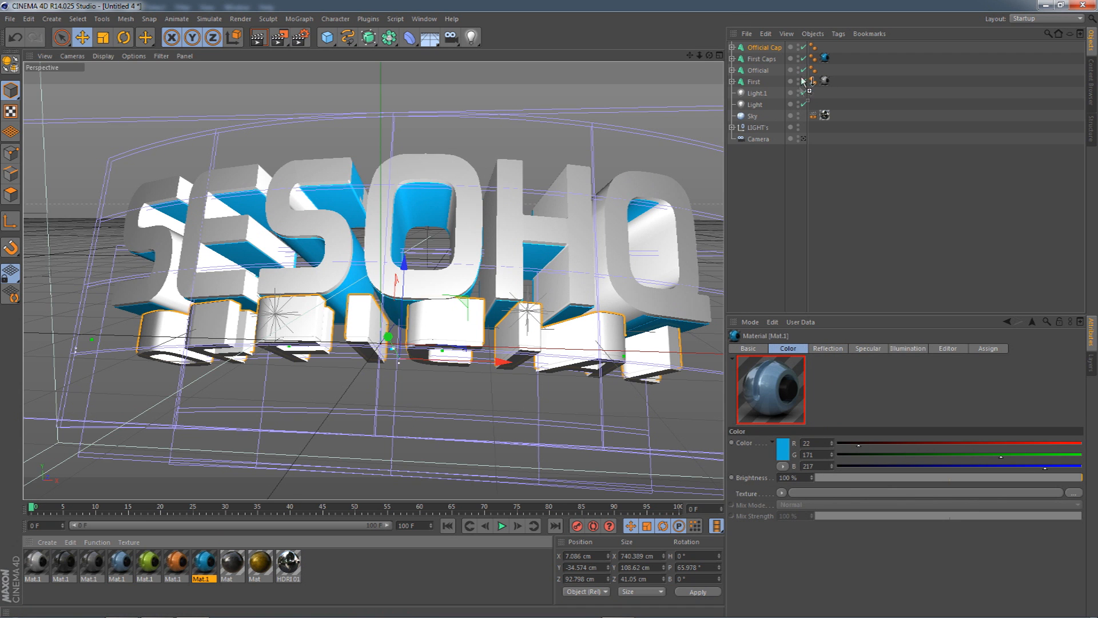
drag(760, 47, 761, 47)
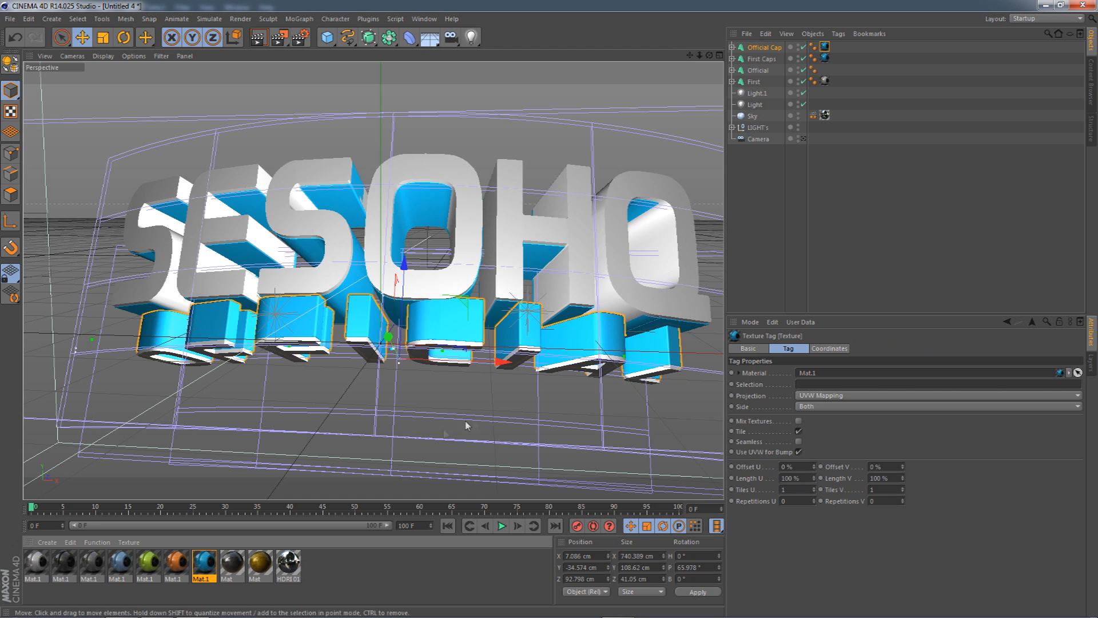
click(811, 396)
click(811, 453)
click(812, 395)
click(812, 442)
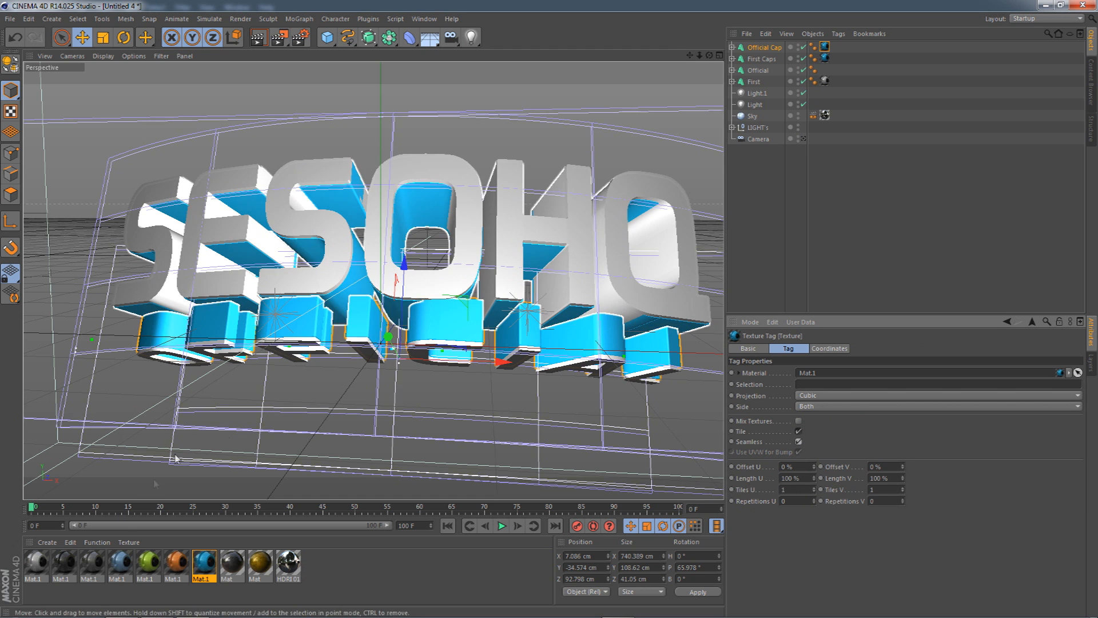
Apply the dark grey material to the Official text object with Cubic projection.
drag(80, 566, 760, 71)
click(815, 395)
click(809, 443)
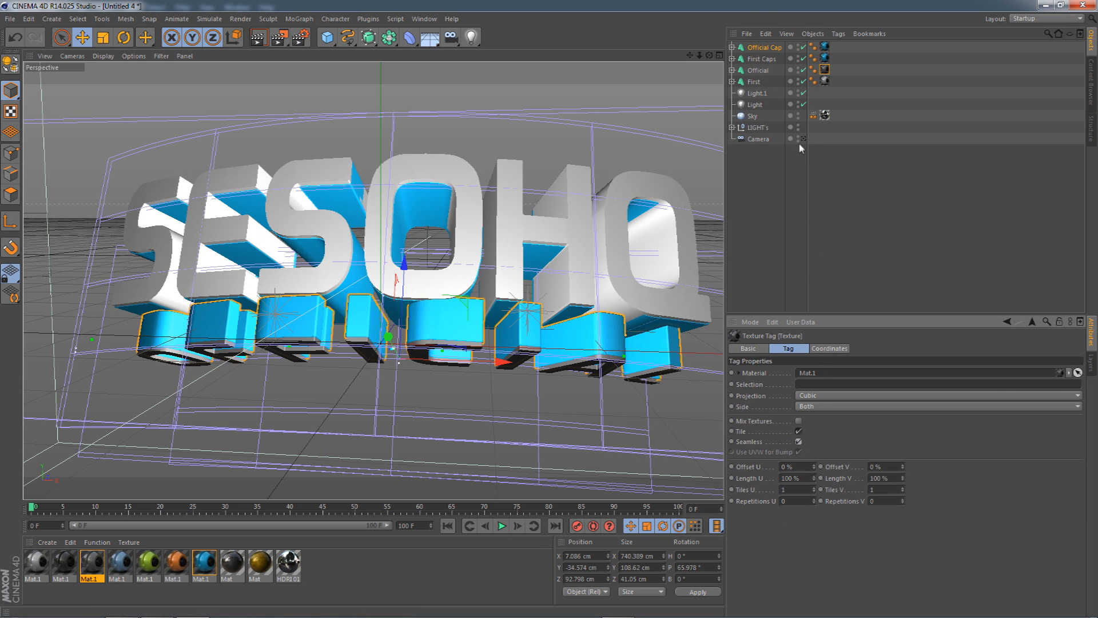
Look through the scene Camera and render a preview of the lettering in the viewport.
click(803, 139)
click(258, 39)
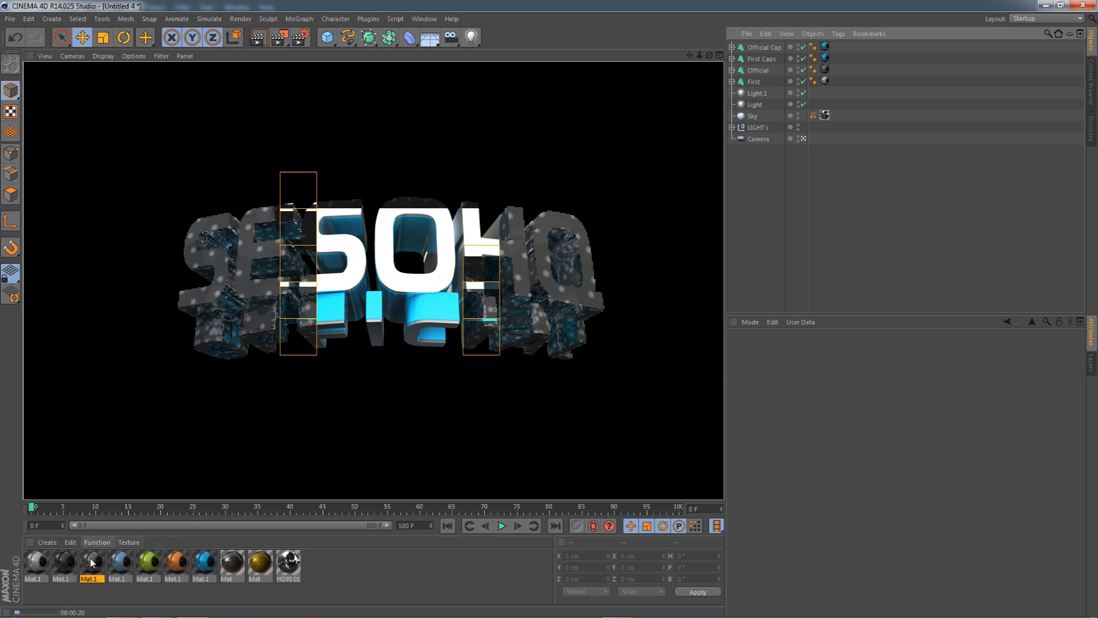
click(769, 173)
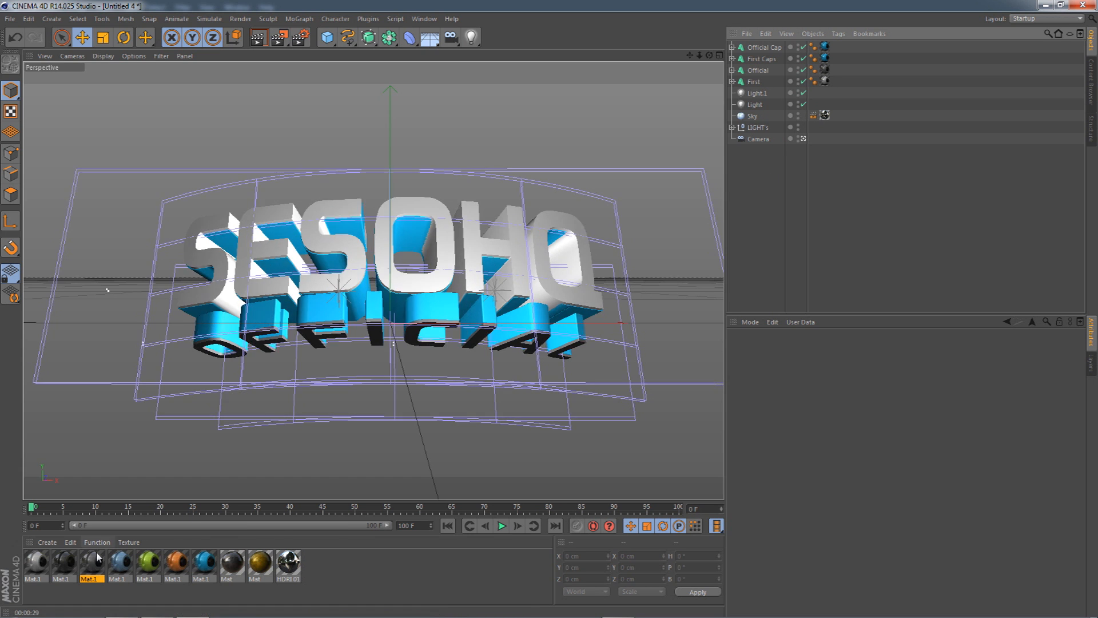
Lighten the Official text's grey material to RGB 126, 126, 126.
double_click(91, 562)
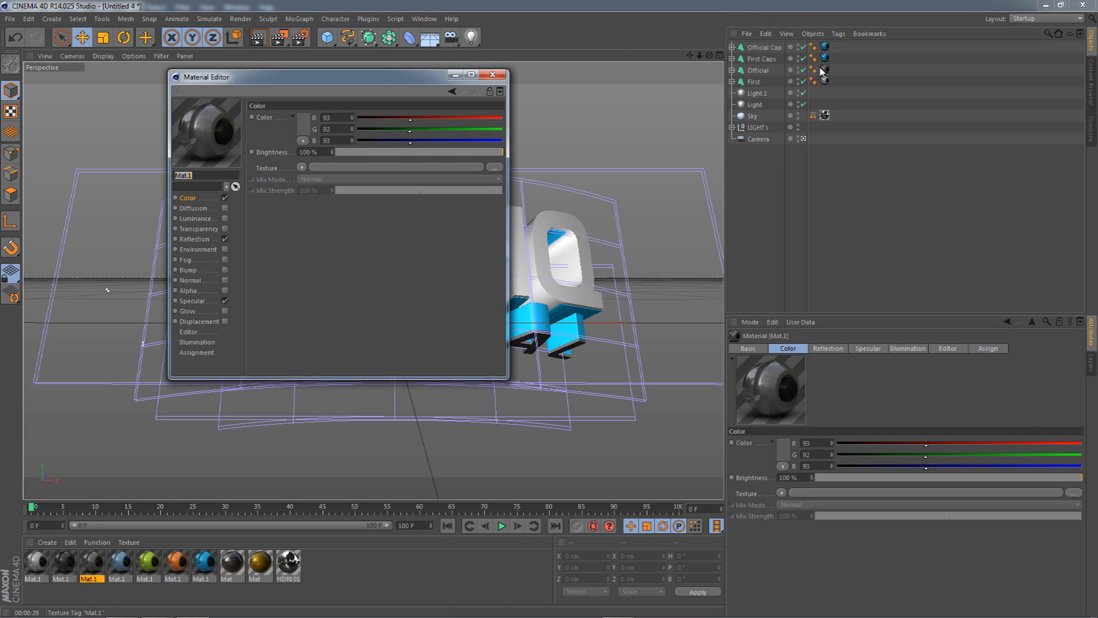
double_click(821, 69)
drag(403, 118, 427, 122)
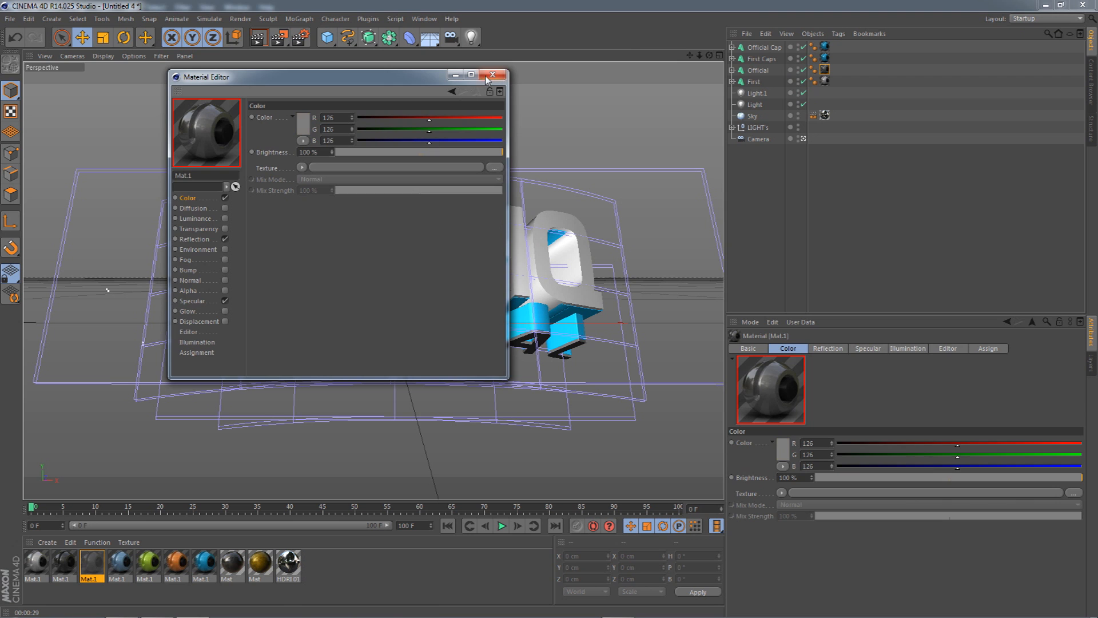
click(487, 78)
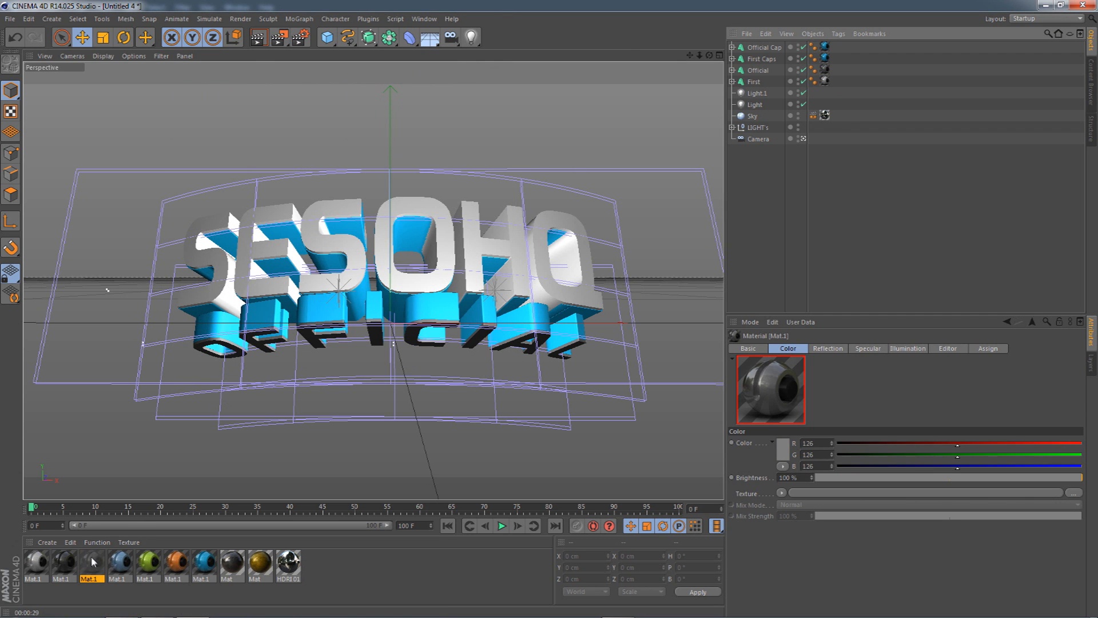
click(379, 578)
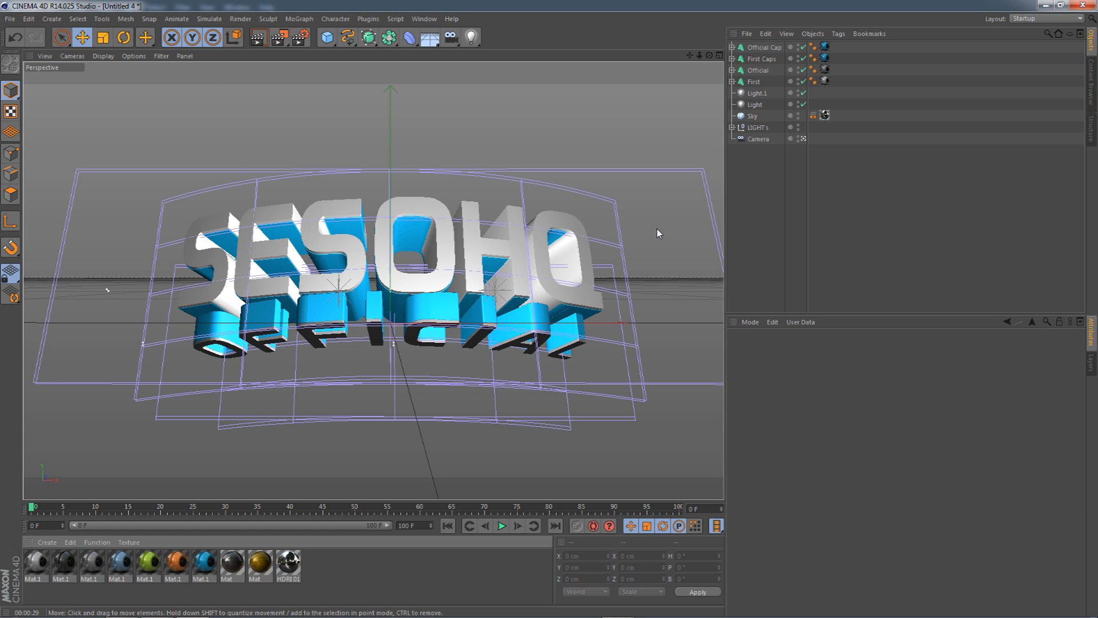
Switch to Photoshop to examine the angular shapes around the banner lettering, and return to Cinema 4D.
mouse_move(214, 616)
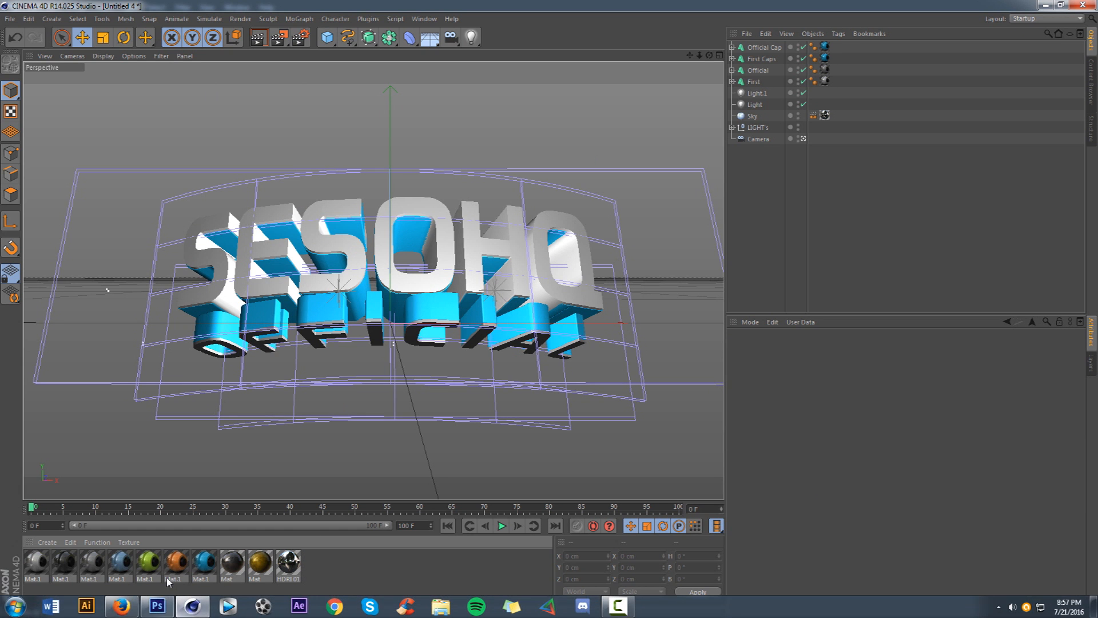
click(157, 605)
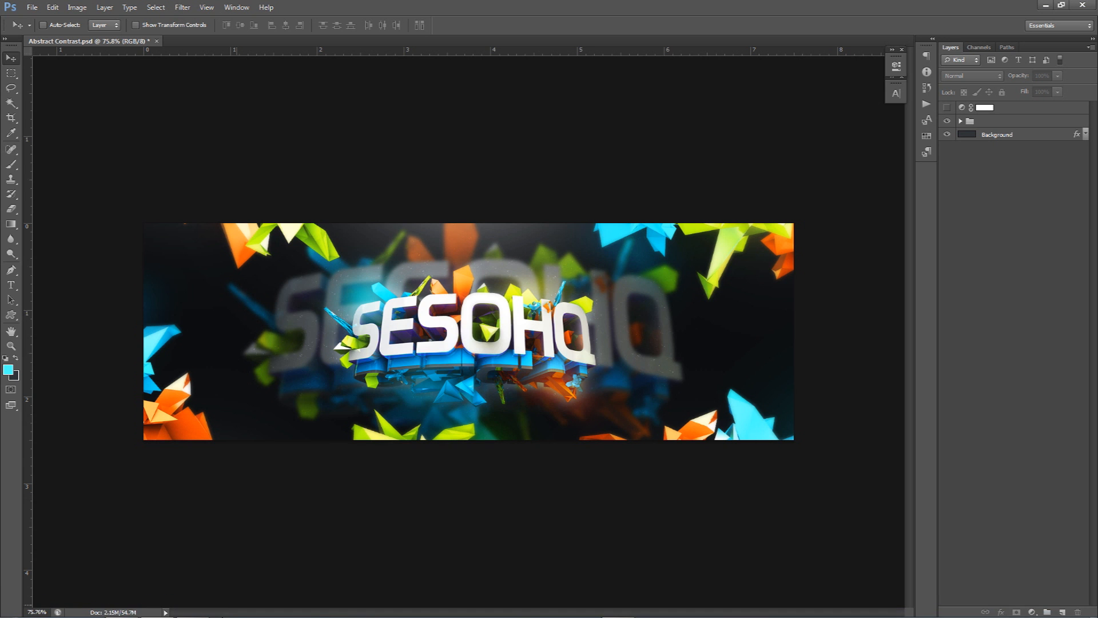
click(202, 602)
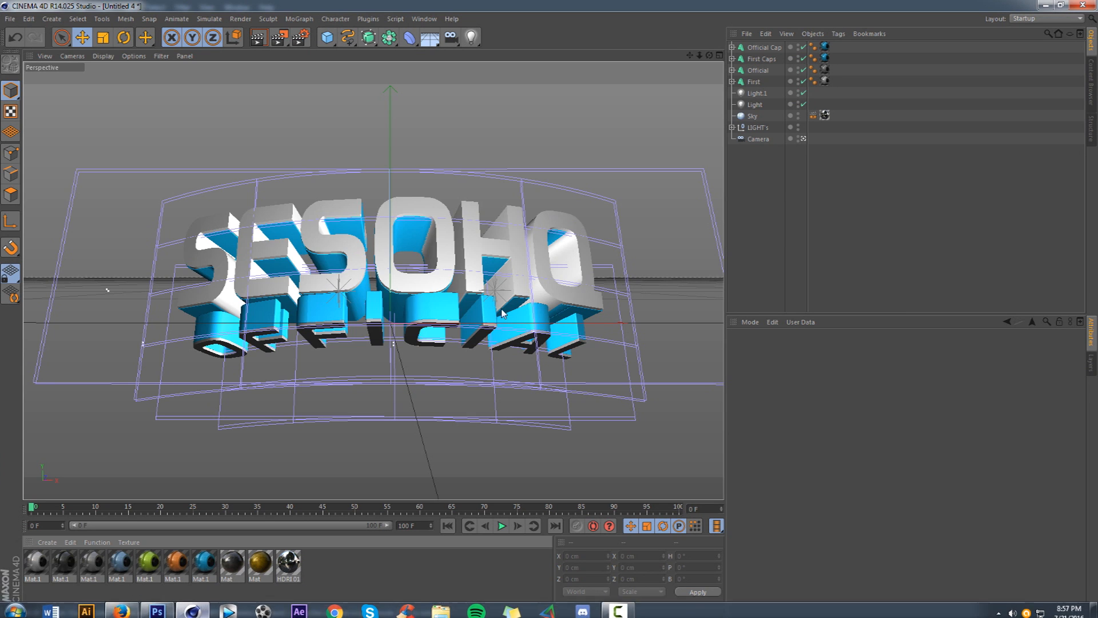
Add a Platonic primitive and move it in front of the lettering to about Z -124 cm.
drag(325, 39, 446, 121)
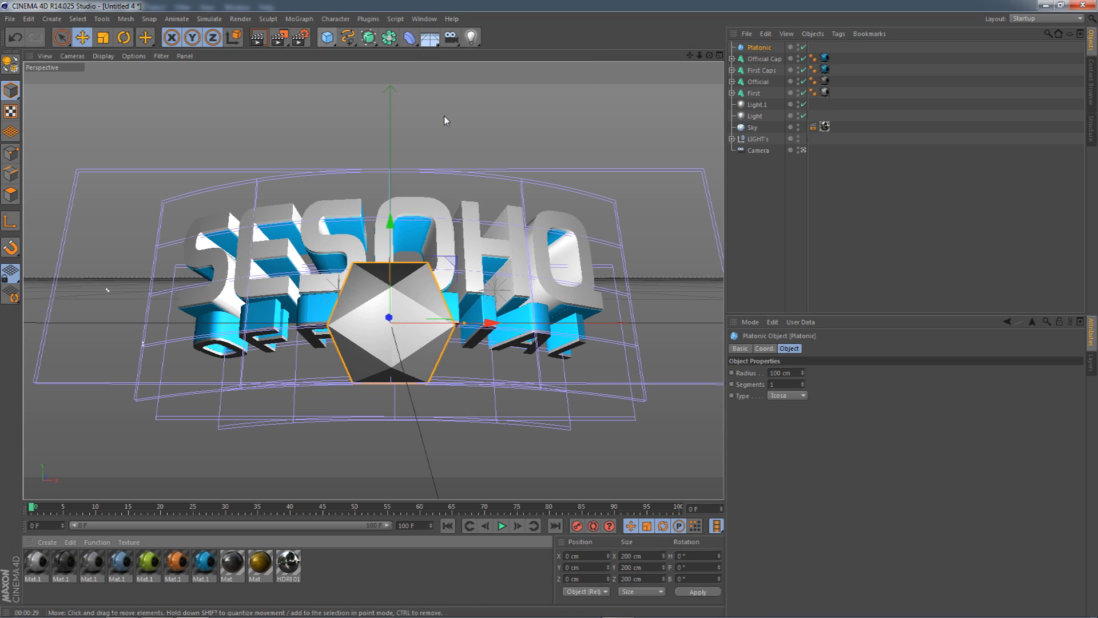
drag(709, 56, 672, 64)
drag(425, 295, 393, 312)
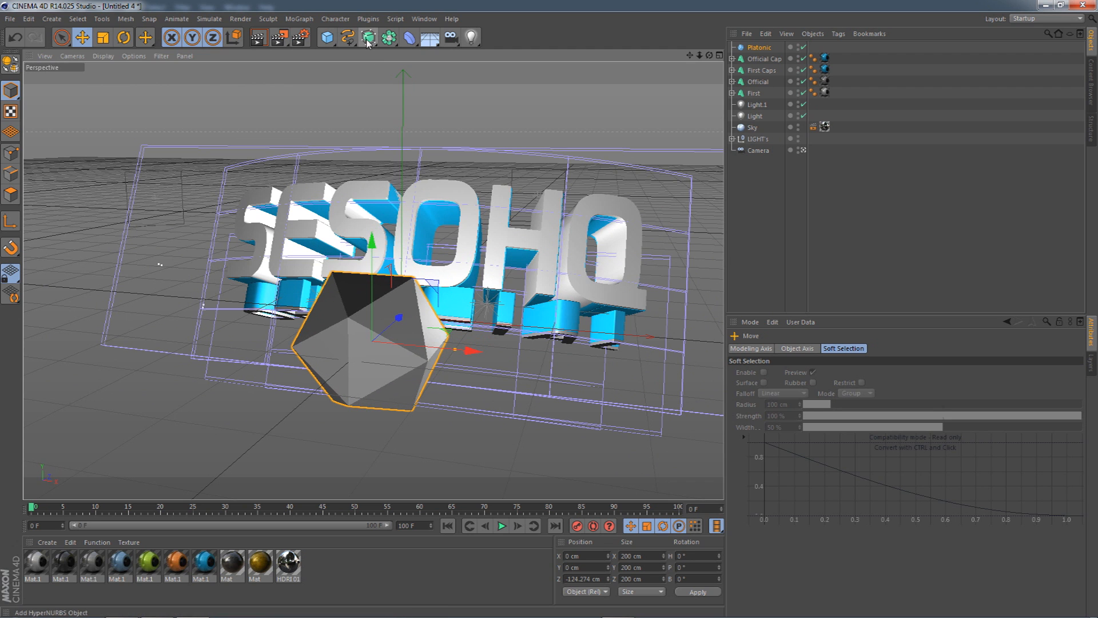
click(424, 19)
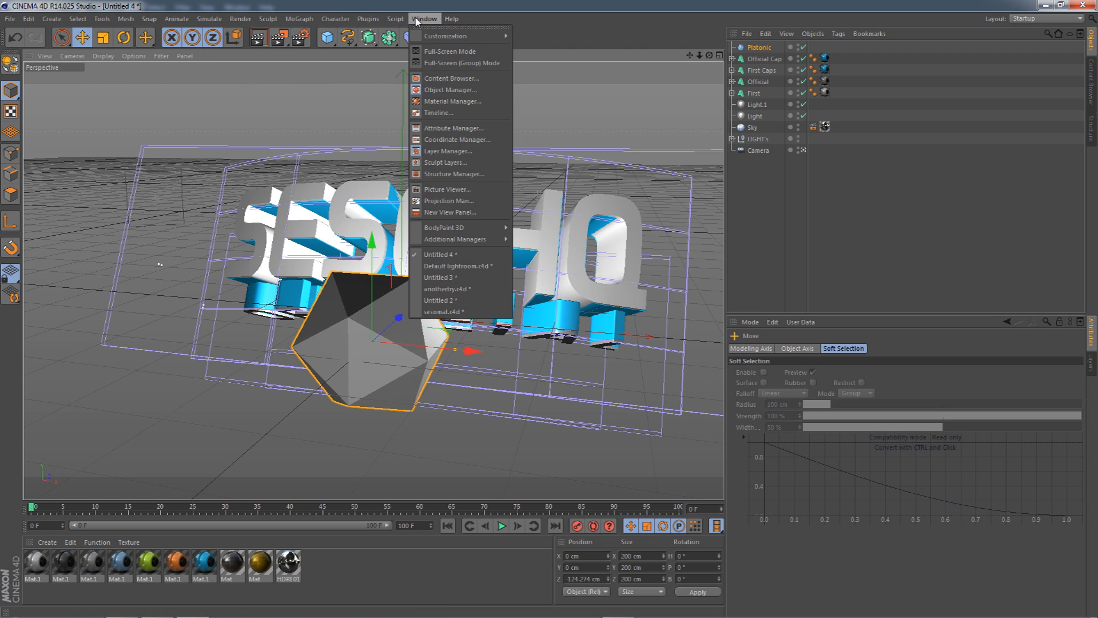
click(453, 5)
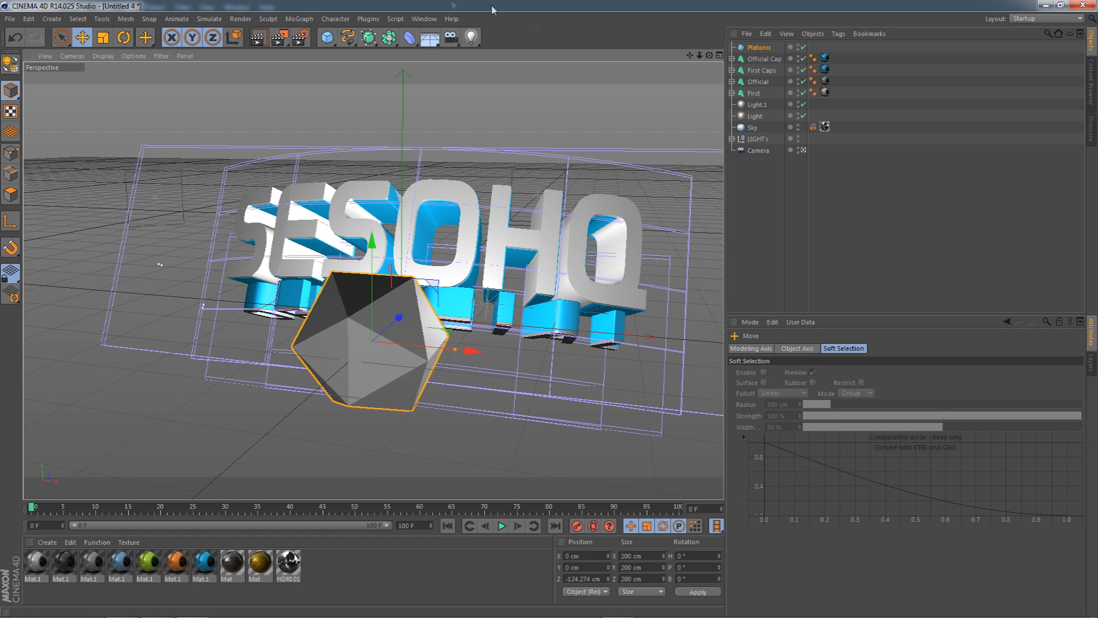
Make the Platonic editable and select one of its upper front triangular faces in polygon mode.
click(767, 48)
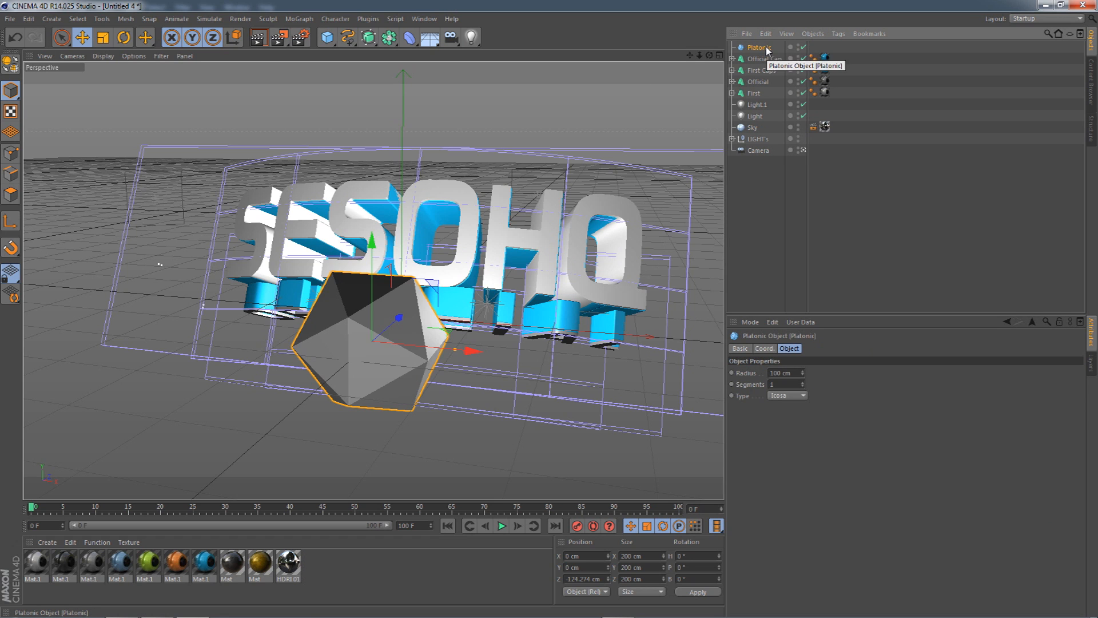
key(c)
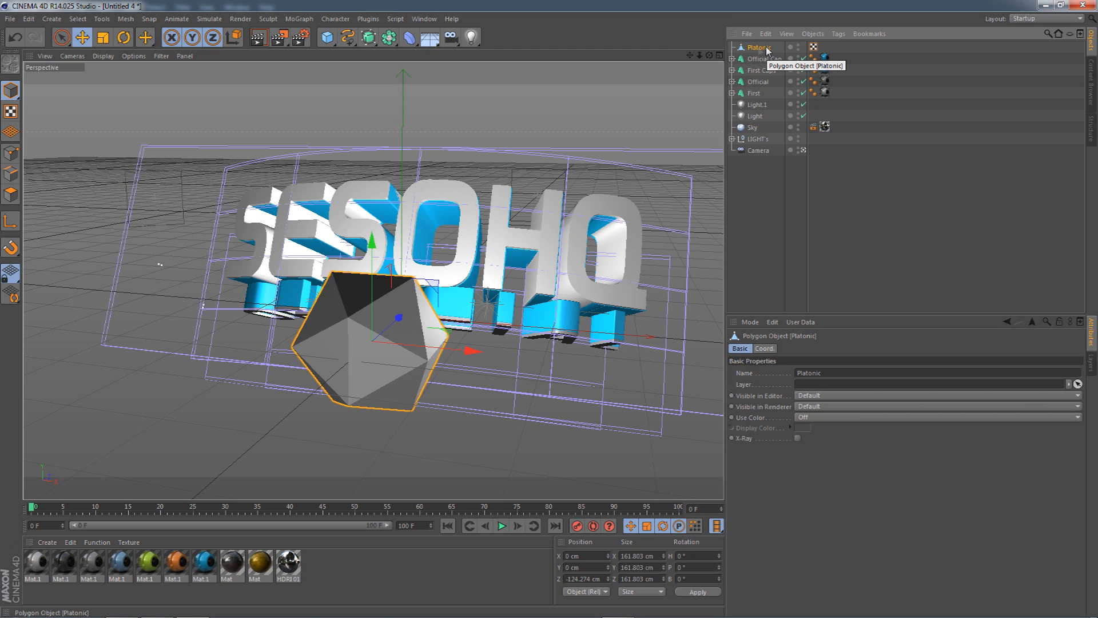
click(11, 194)
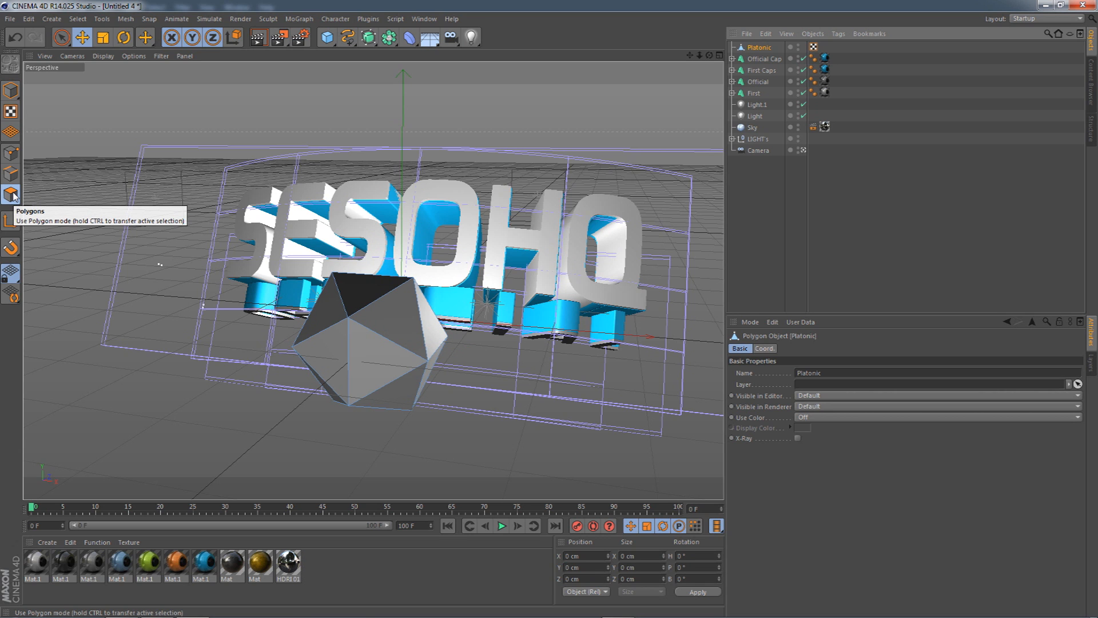
click(404, 309)
Extrude the selected upper front face of the Platonic by about 58 cm.
mouse_move(709, 55)
mouse_down()
mouse_move(658, 102)
mouse_move(732, 43)
mouse_move(707, 70)
mouse_move(709, 57)
mouse_up()
right_click(456, 116)
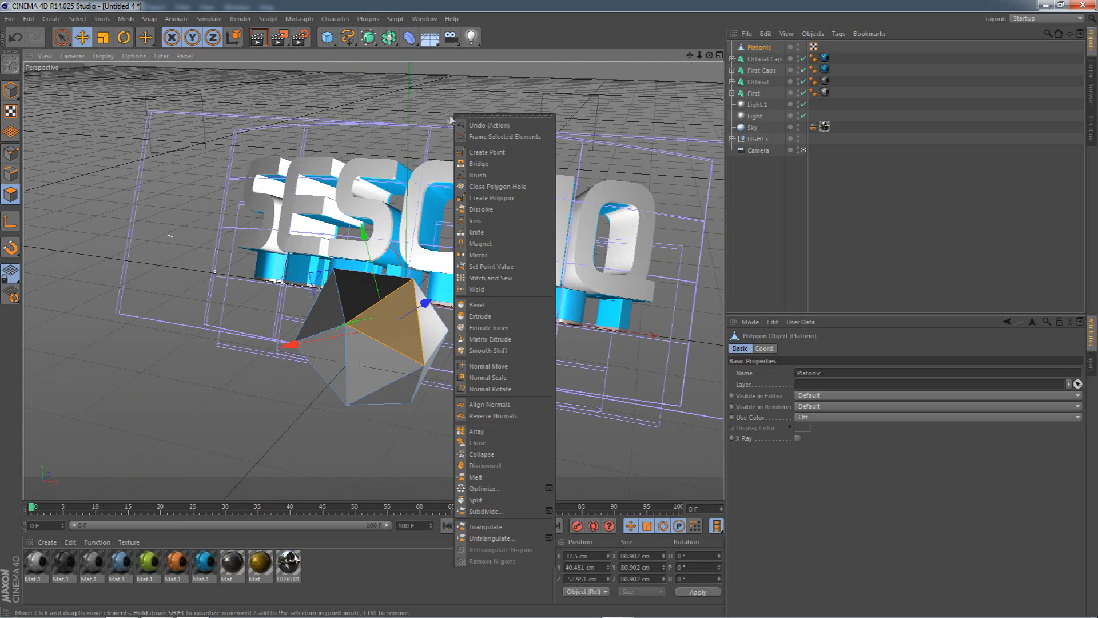
click(480, 316)
right_click(536, 150)
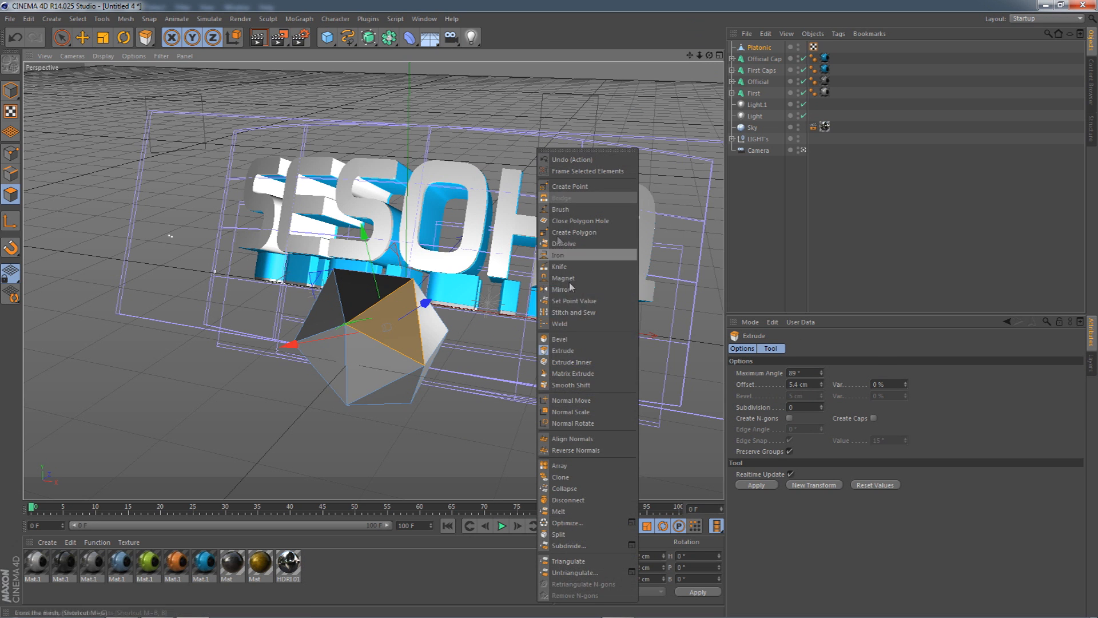
click(557, 353)
drag(710, 56, 798, 37)
mouse_move(473, 246)
mouse_down()
mouse_move(524, 249)
mouse_move(463, 243)
mouse_up()
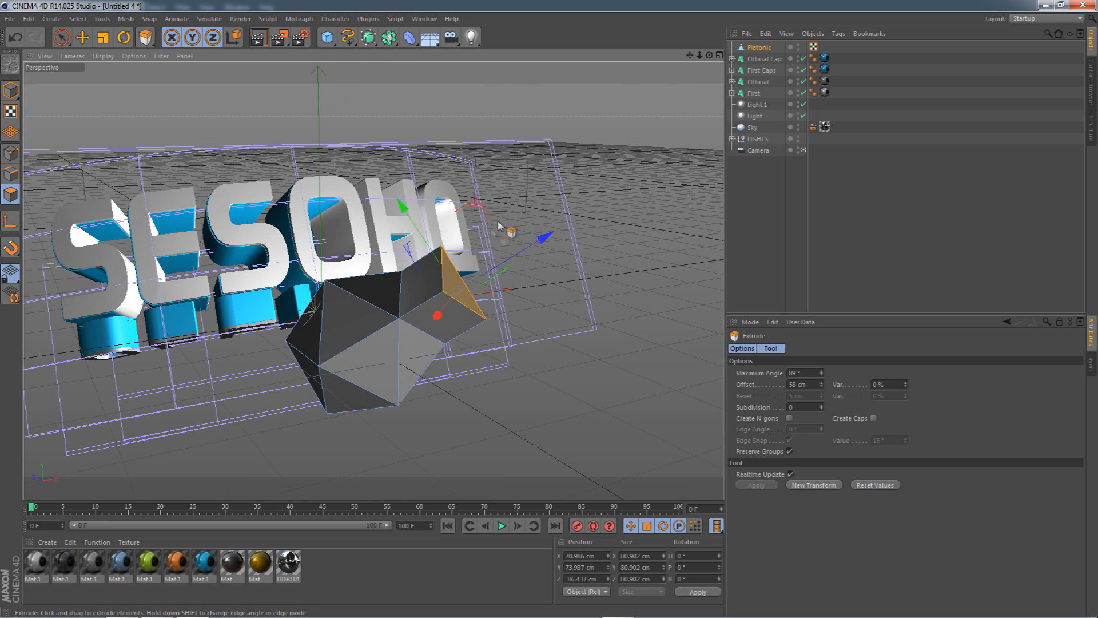
Bevel the end face of that extrusion into a near point with extrusion and inner offset of about 27.6 cm.
right_click(522, 246)
click(560, 354)
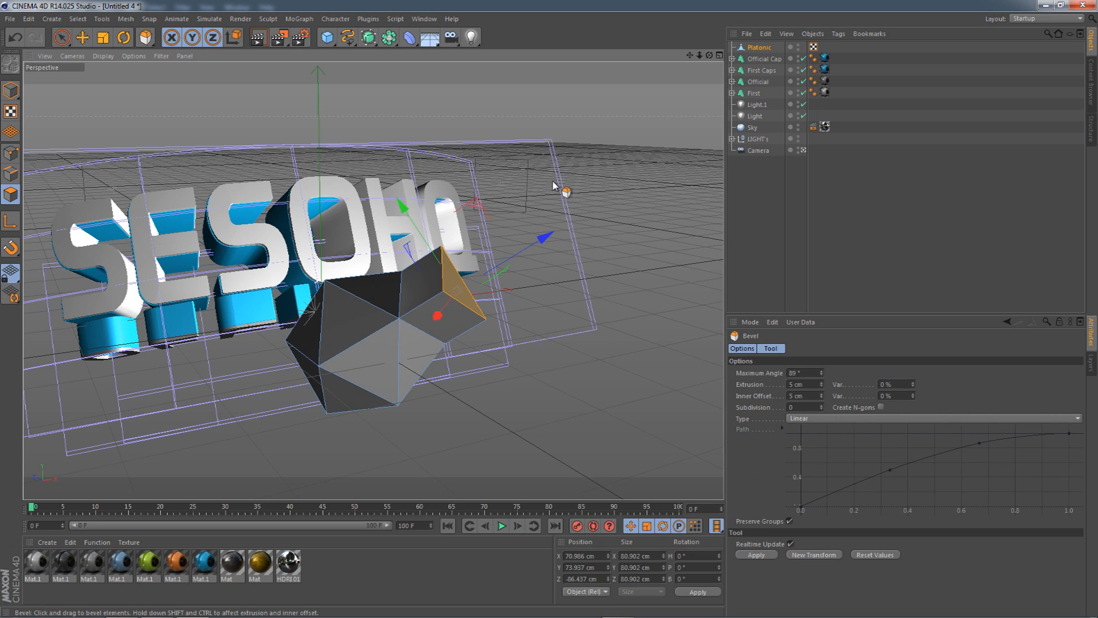
right_click(552, 186)
click(577, 354)
drag(549, 274, 578, 275)
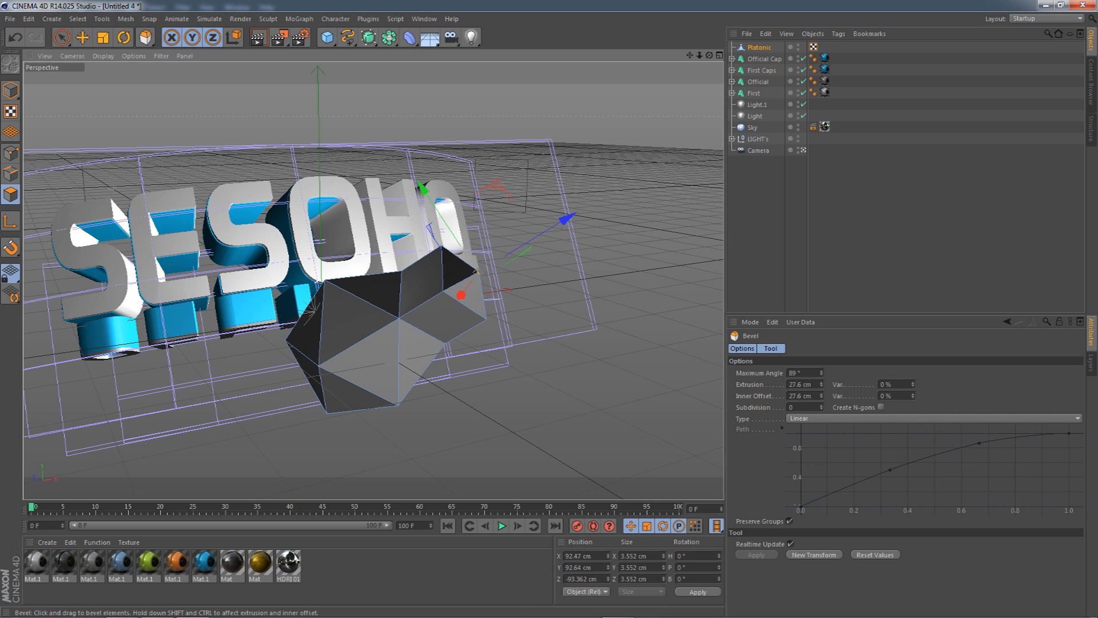
Extrude the Platonic's left-hand side face by about 183 cm and bevel its end by about 25.8 cm.
drag(709, 56, 340, 315)
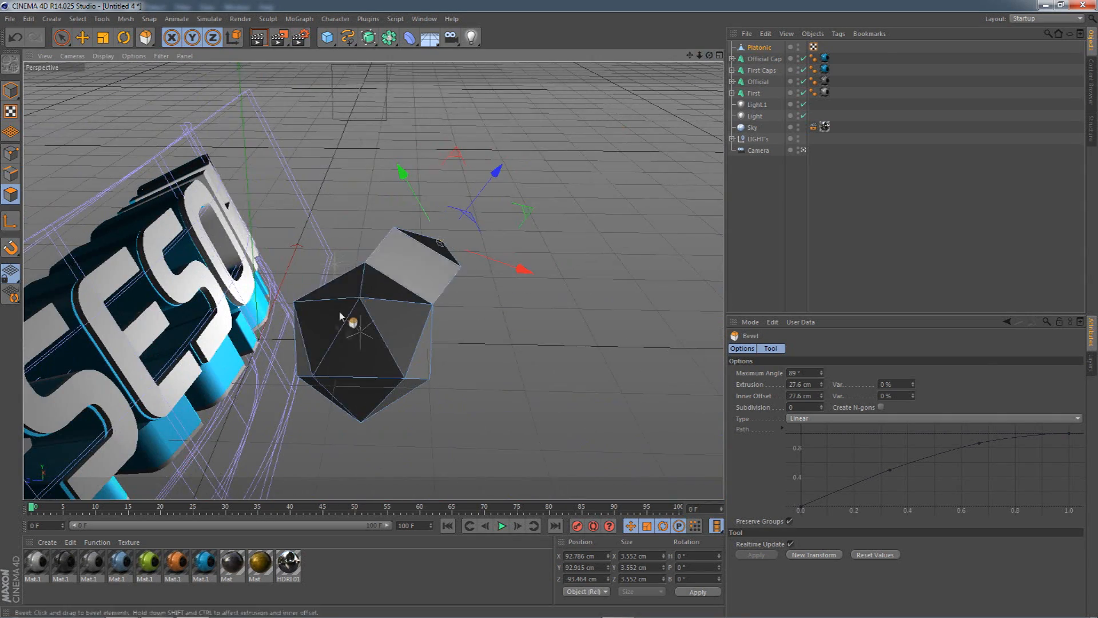
click(360, 349)
right_click(526, 292)
click(566, 351)
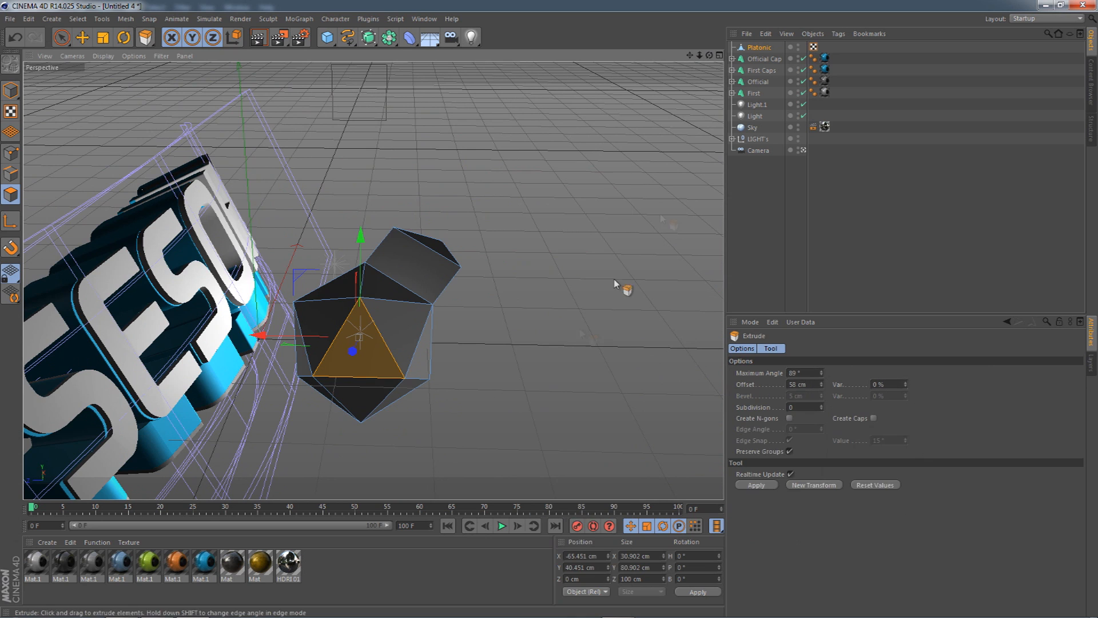
drag(709, 56, 430, 222)
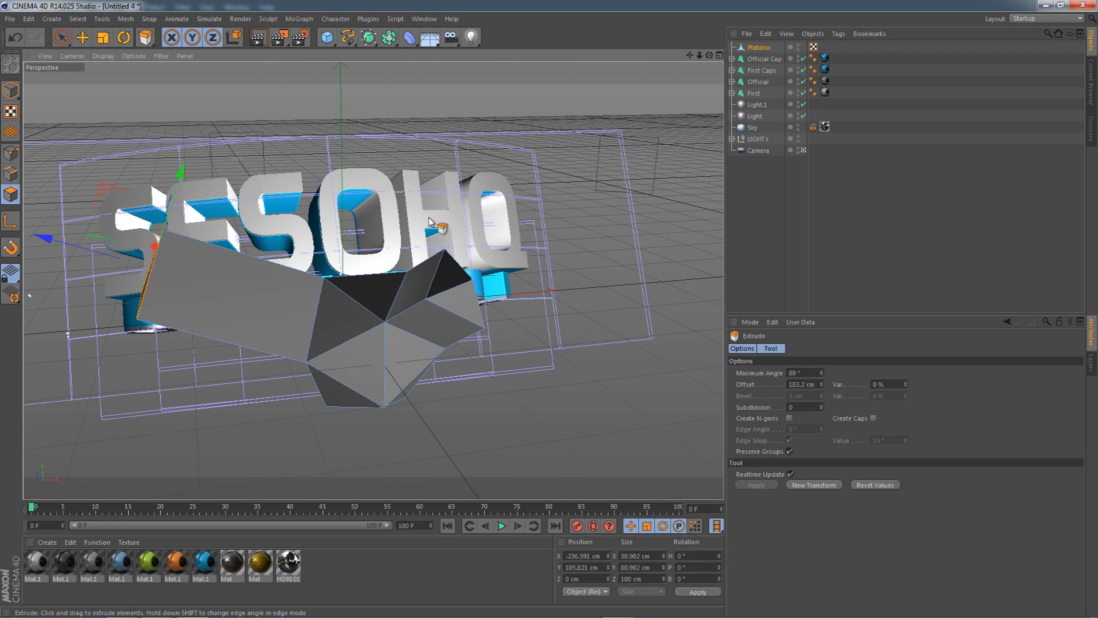
right_click(372, 246)
click(398, 353)
drag(399, 351, 458, 351)
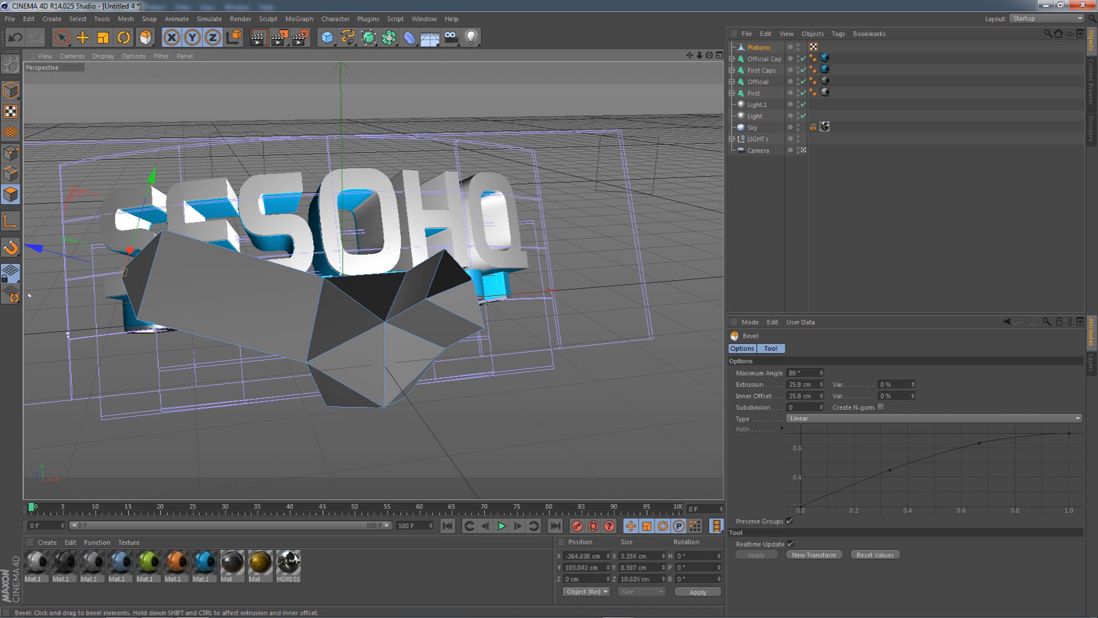
Extrude the Platonic's front-left face below the long arm by about 17.7 cm.
click(395, 356)
click(358, 358)
right_click(517, 298)
click(540, 365)
alt+drag(549, 372, 400, 343)
Bevel the upper front-left face beside the long arm by about 26 cm.
right_click(400, 342)
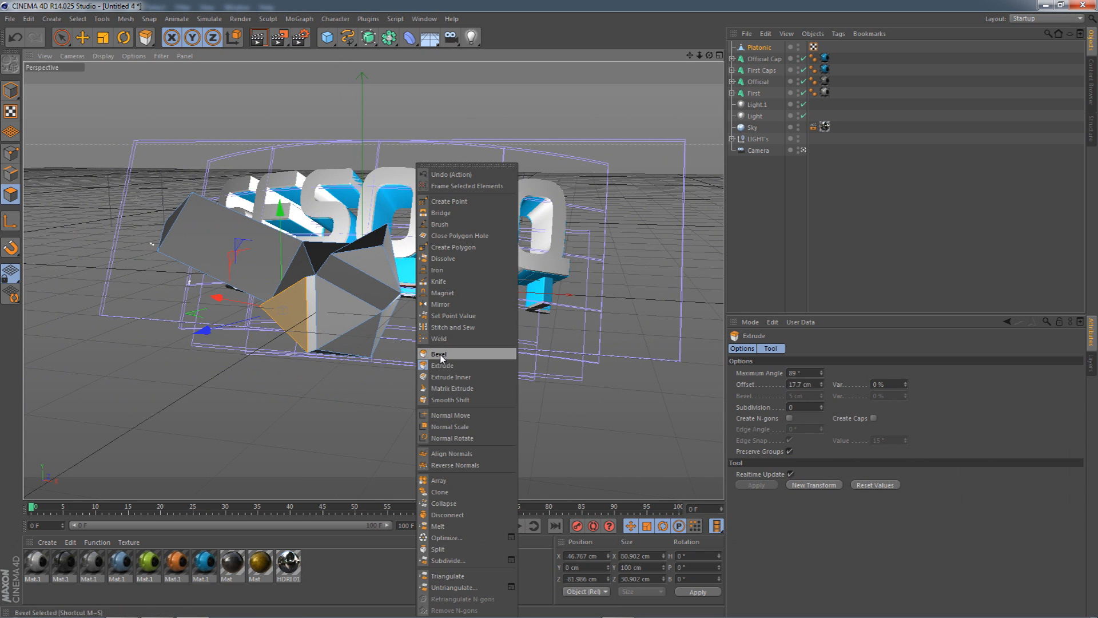
click(441, 353)
click(295, 270)
drag(343, 280, 388, 280)
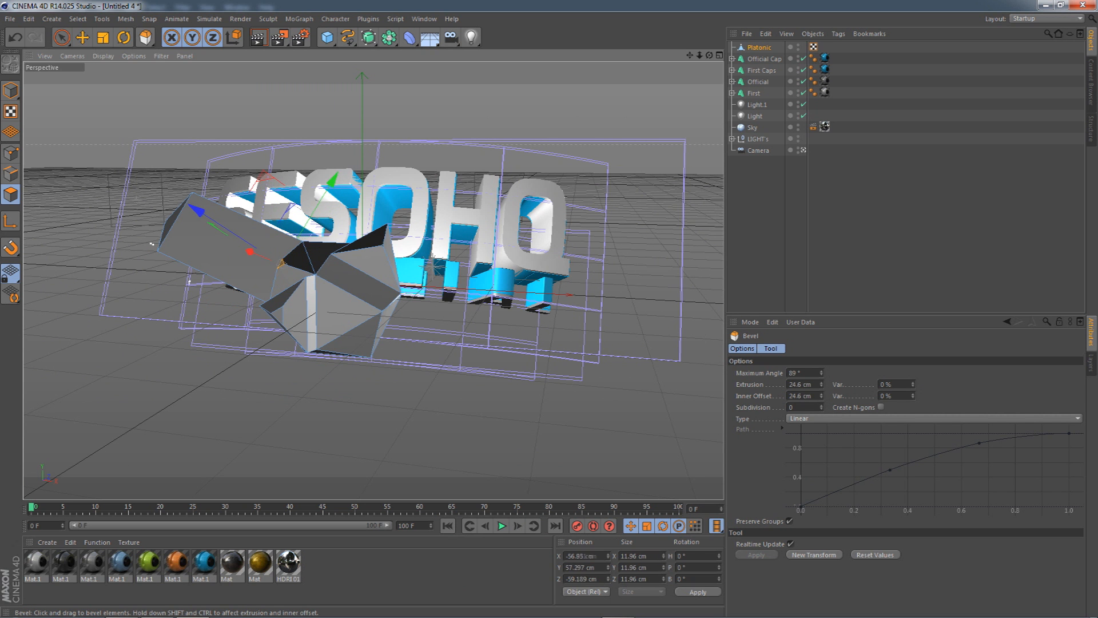
Extrude the lower rear-right face of the Platonic toward the lettering and bevel its end by about 25 cm.
drag(709, 55, 624, 29)
click(482, 351)
right_click(451, 392)
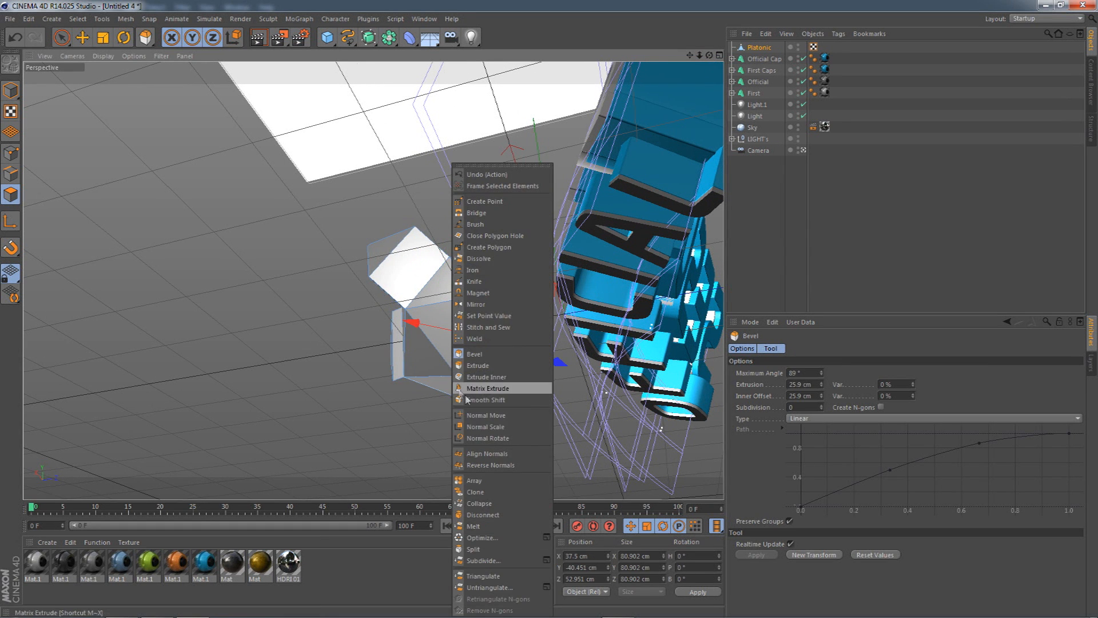
click(476, 366)
drag(365, 378, 422, 366)
right_click(382, 387)
click(409, 356)
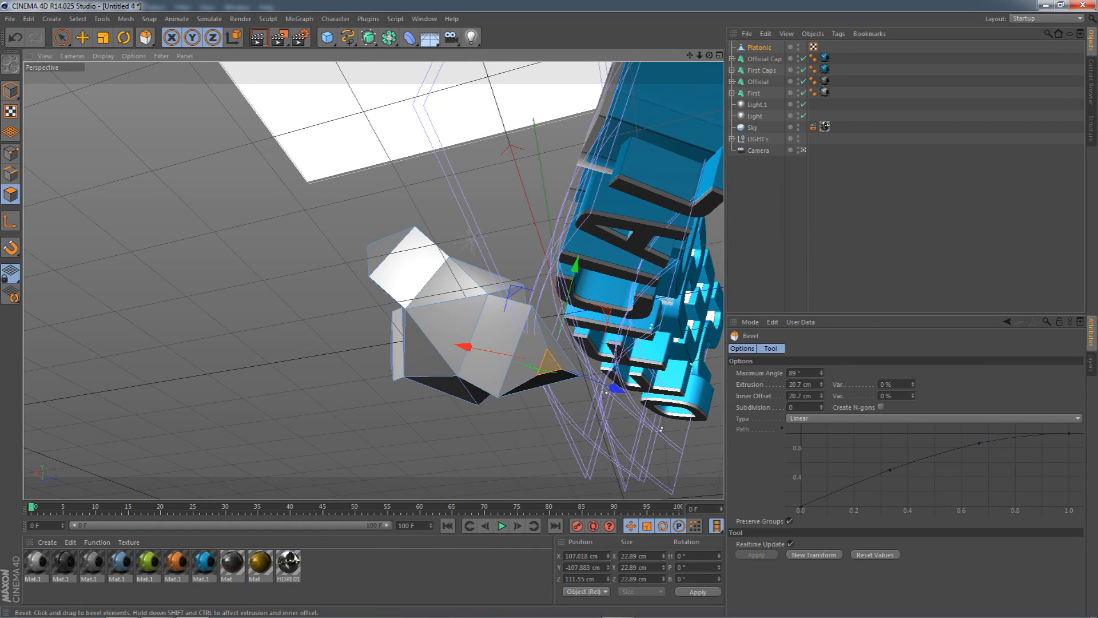
Extrude the upper rear-right face of the Platonic by about 60.5 cm and bevel its end by about 26.6 cm.
drag(709, 55, 675, 125)
click(492, 311)
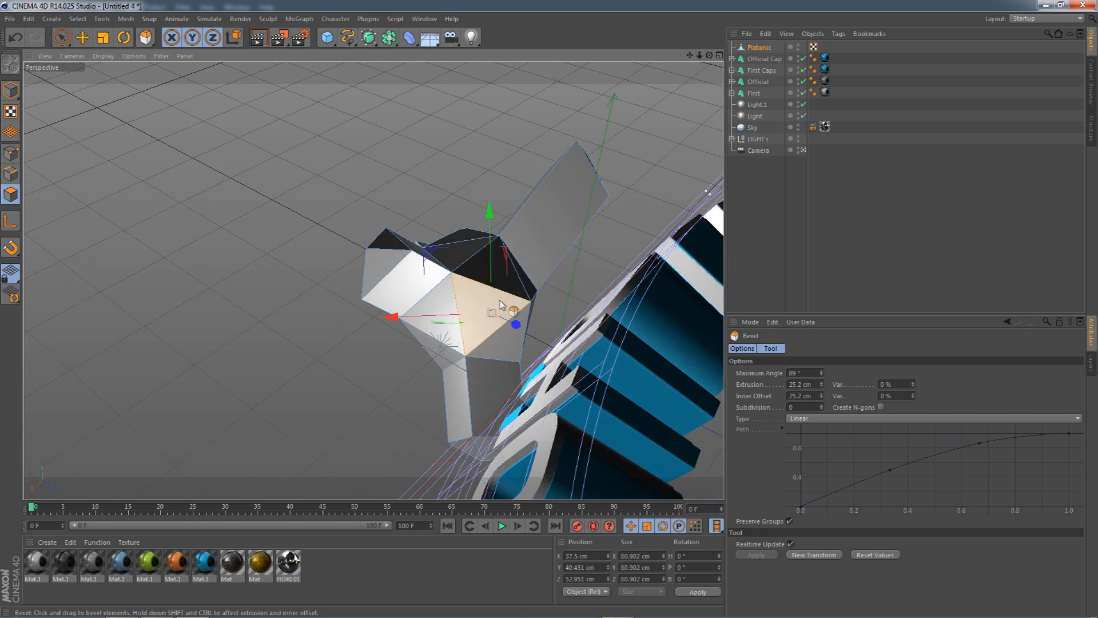
right_click(513, 314)
click(540, 366)
drag(546, 349, 570, 309)
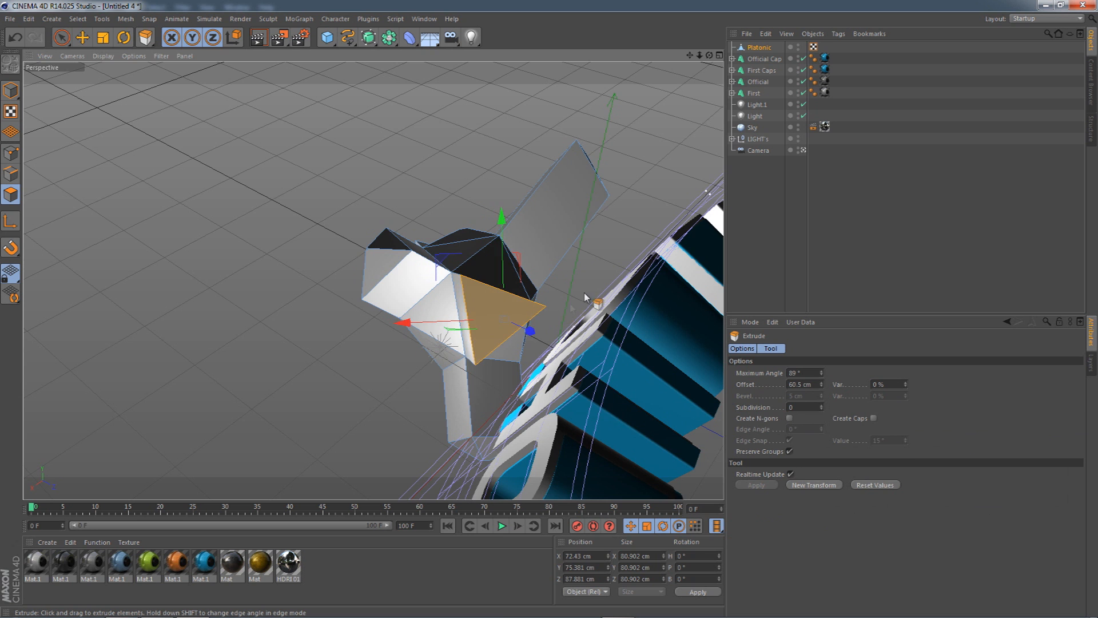
alt+drag(613, 243, 673, 153)
right_click(674, 153)
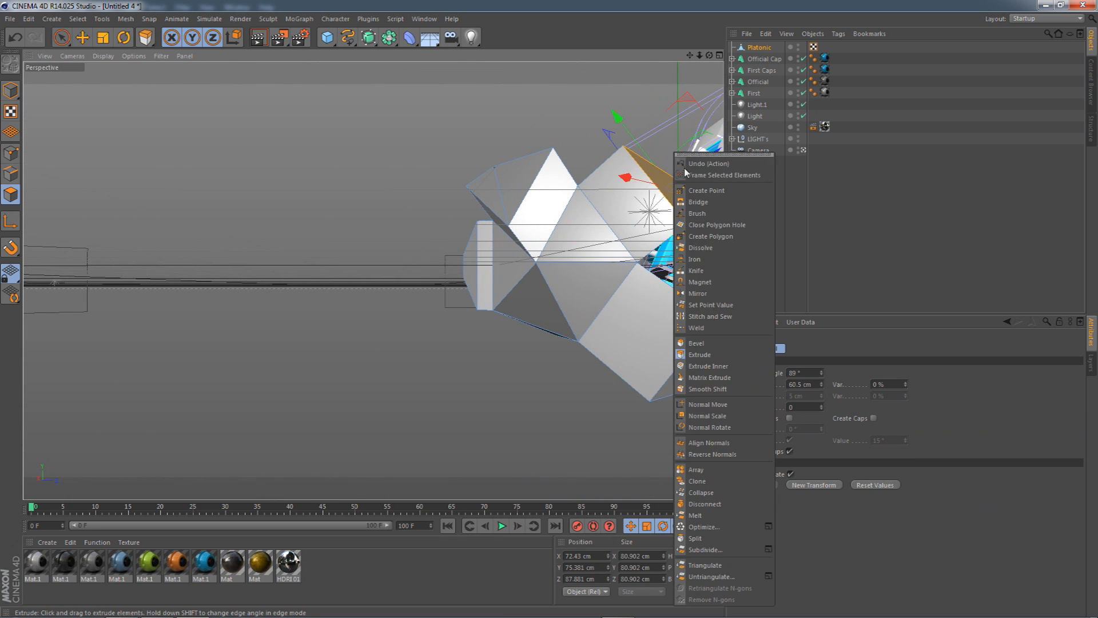
click(696, 343)
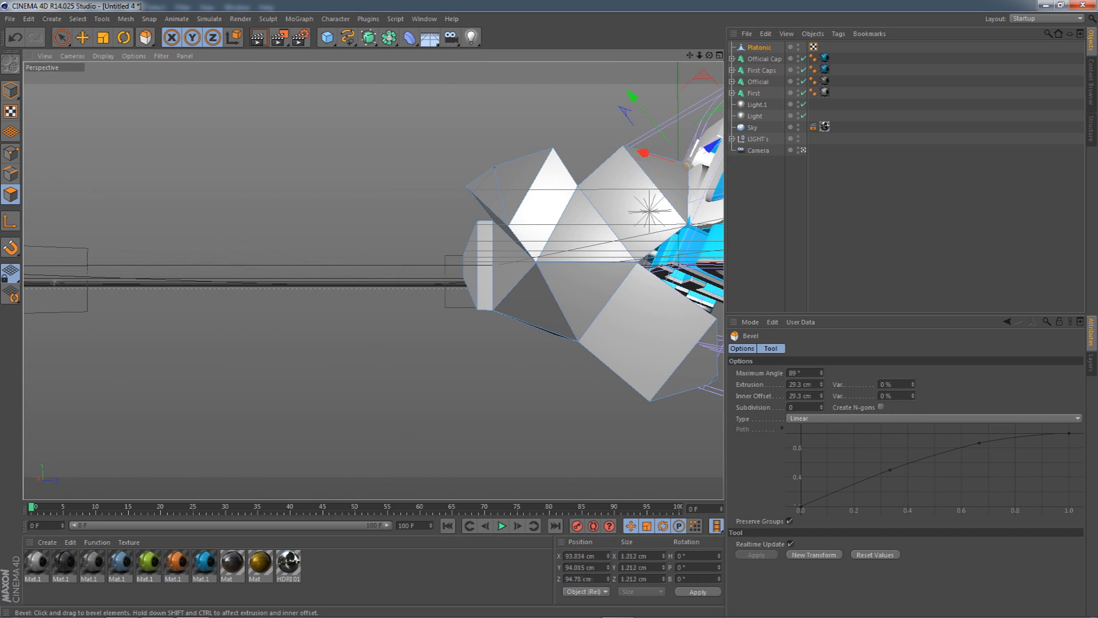
drag(580, 253, 631, 253)
Extrude the lower front-right face of the Platonic slightly and bevel its end by about 26.2 cm.
click(522, 303)
right_click(523, 304)
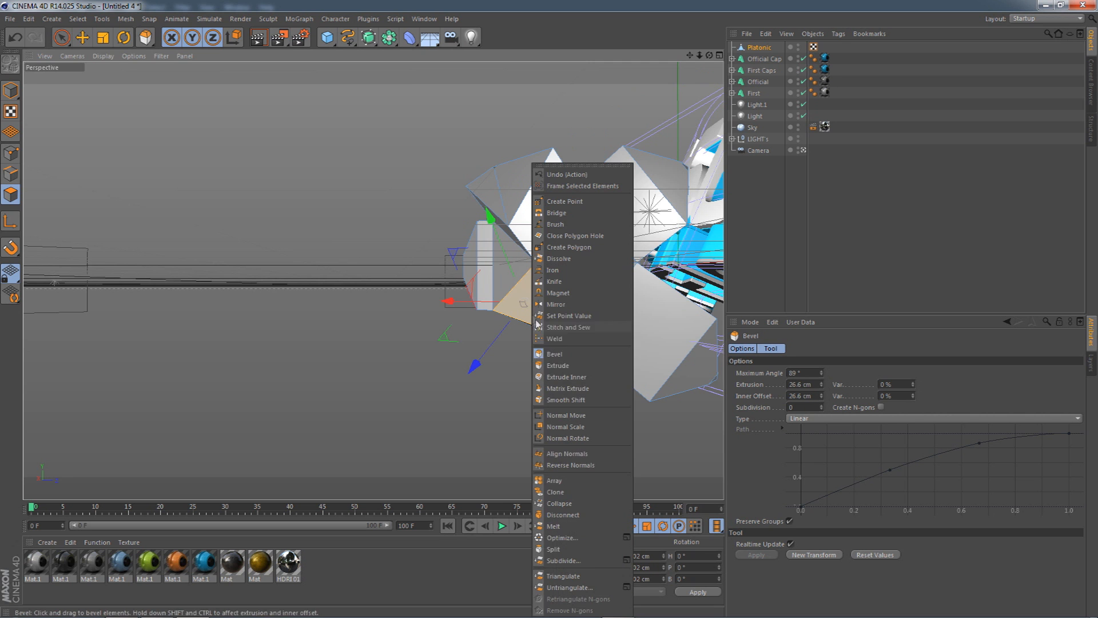
click(544, 363)
right_click(517, 375)
drag(506, 374, 571, 369)
click(546, 359)
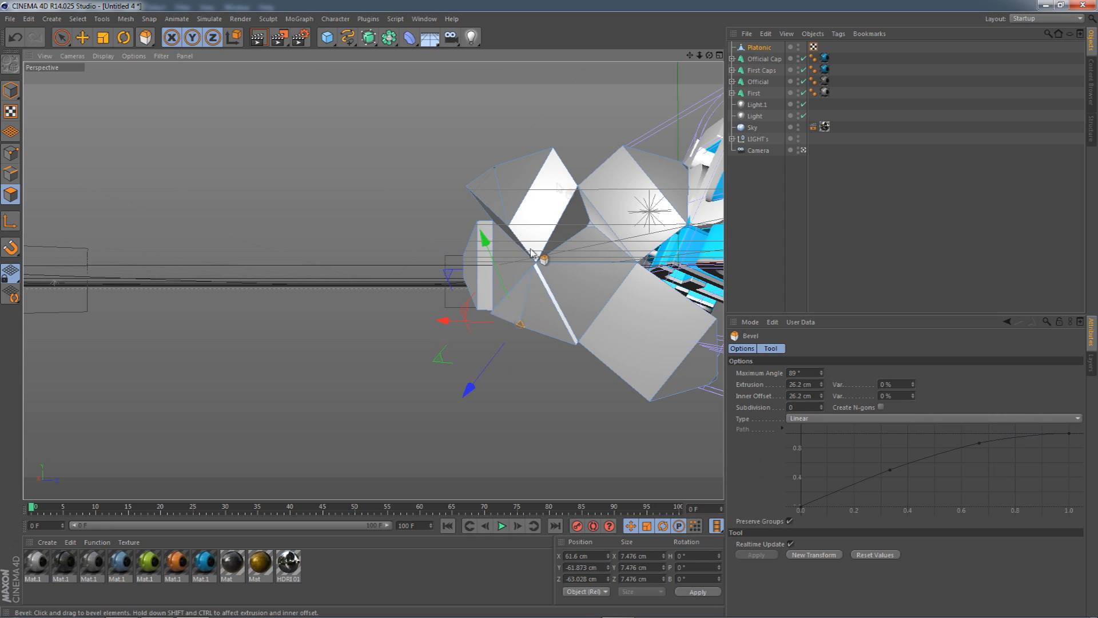
Extrude the lower rear-left face of the Platonic and bevel its end by about 28 cm.
drag(699, 56, 806, 17)
click(269, 328)
click(304, 325)
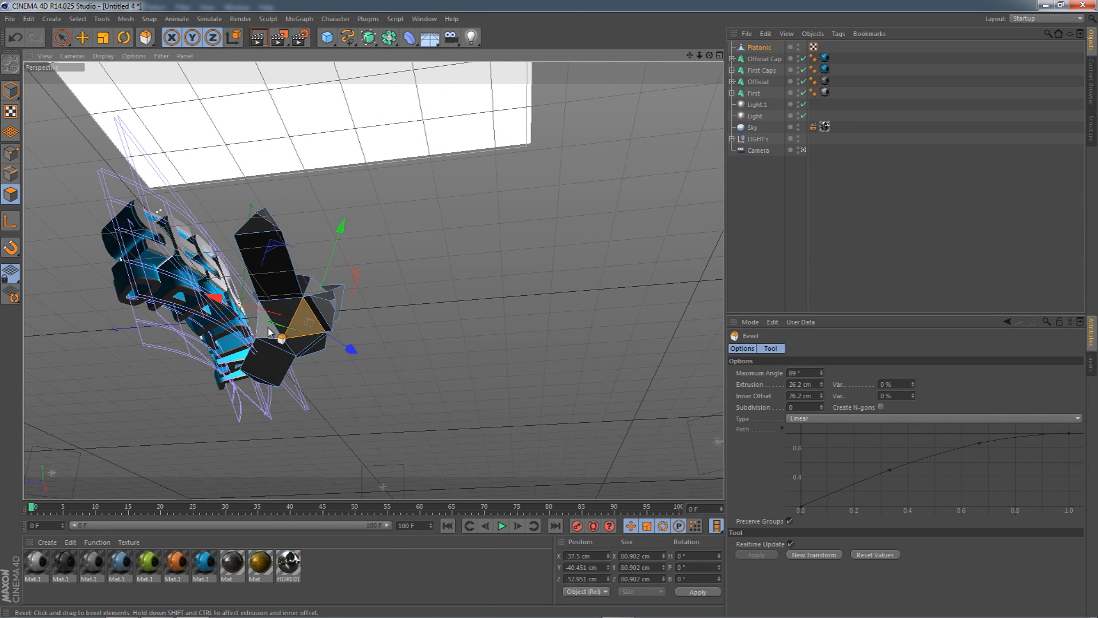
click(269, 332)
right_click(380, 337)
click(411, 366)
mouse_move(411, 367)
mouse_down()
mouse_move(456, 368)
mouse_move(372, 369)
mouse_move(437, 354)
mouse_move(418, 354)
mouse_up()
right_click(375, 367)
click(403, 353)
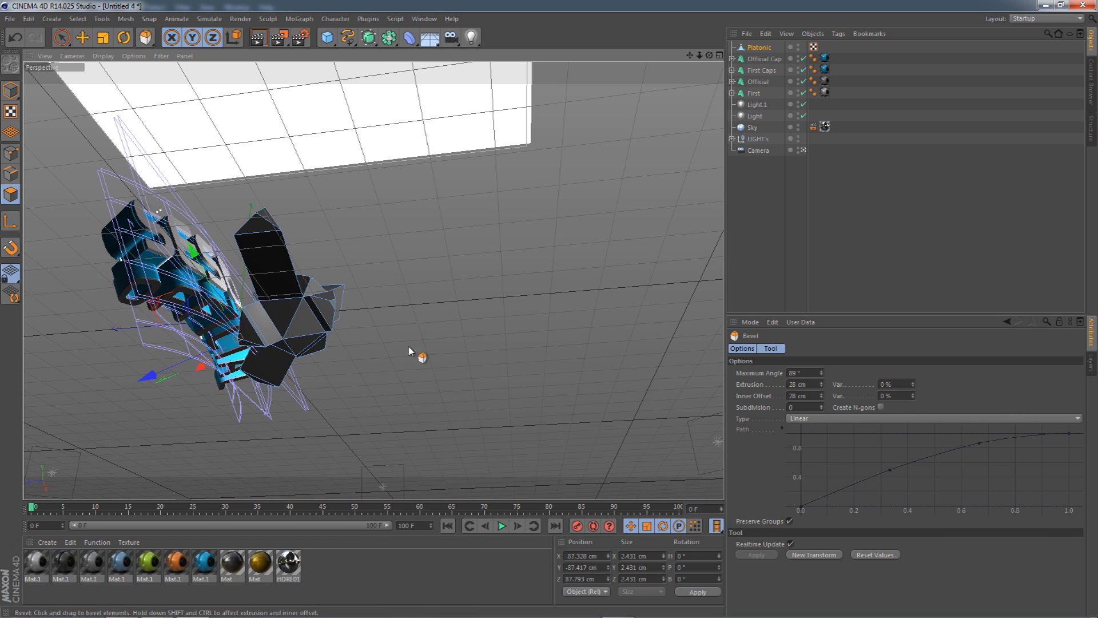
Extrude the front-right face of the Platonic by about 298 cm and bevel its end by about 26.9 cm.
drag(709, 57, 595, 54)
click(498, 276)
right_click(542, 252)
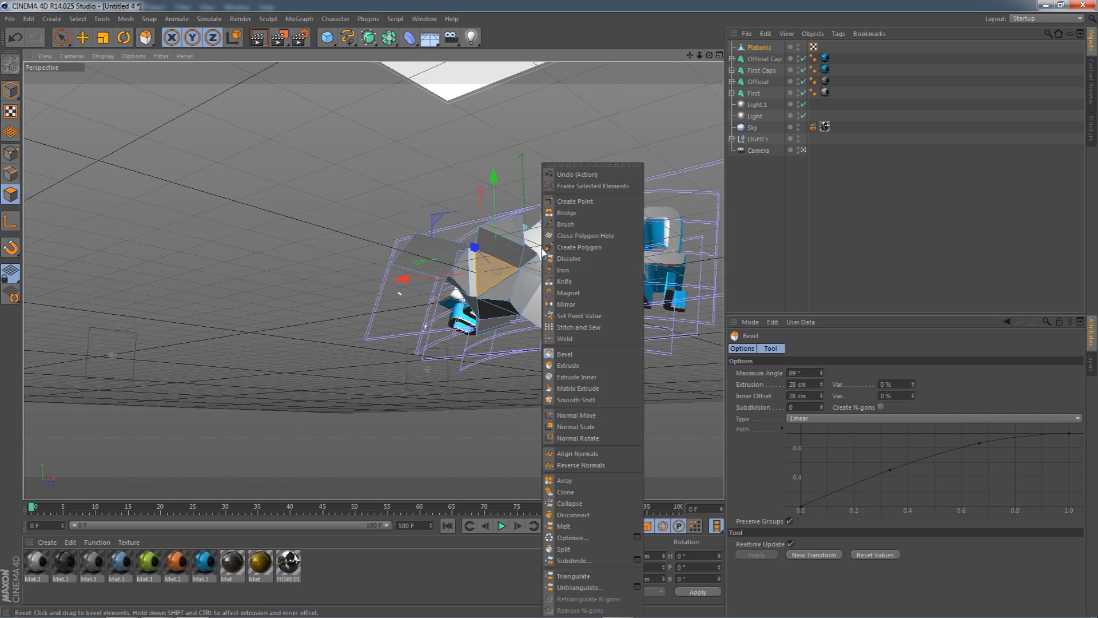
click(553, 366)
drag(515, 360, 674, 360)
right_click(504, 345)
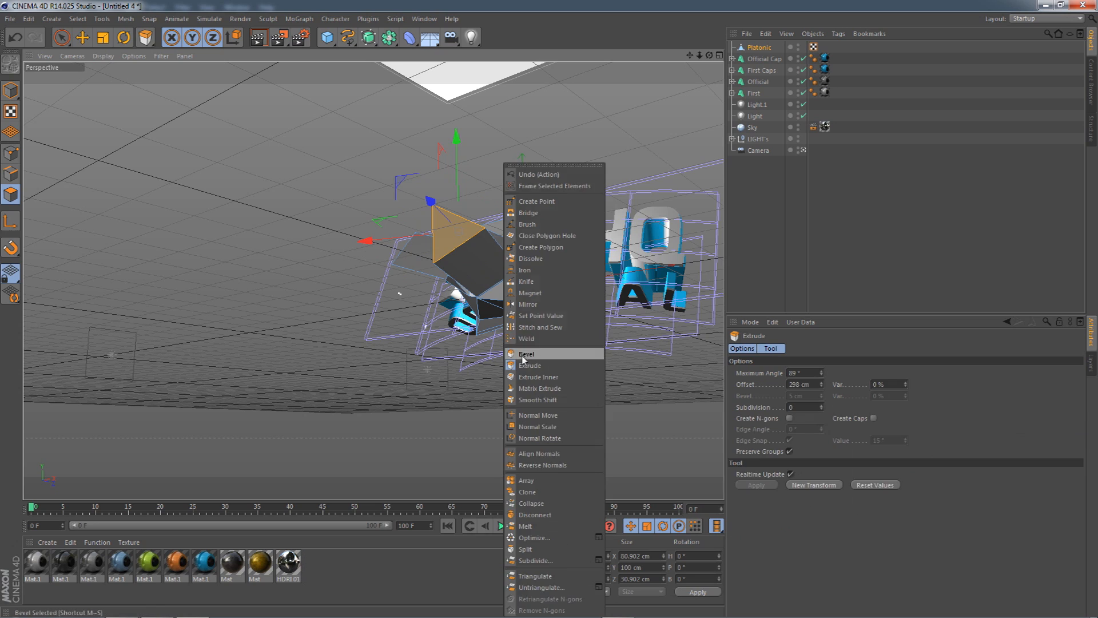
click(526, 354)
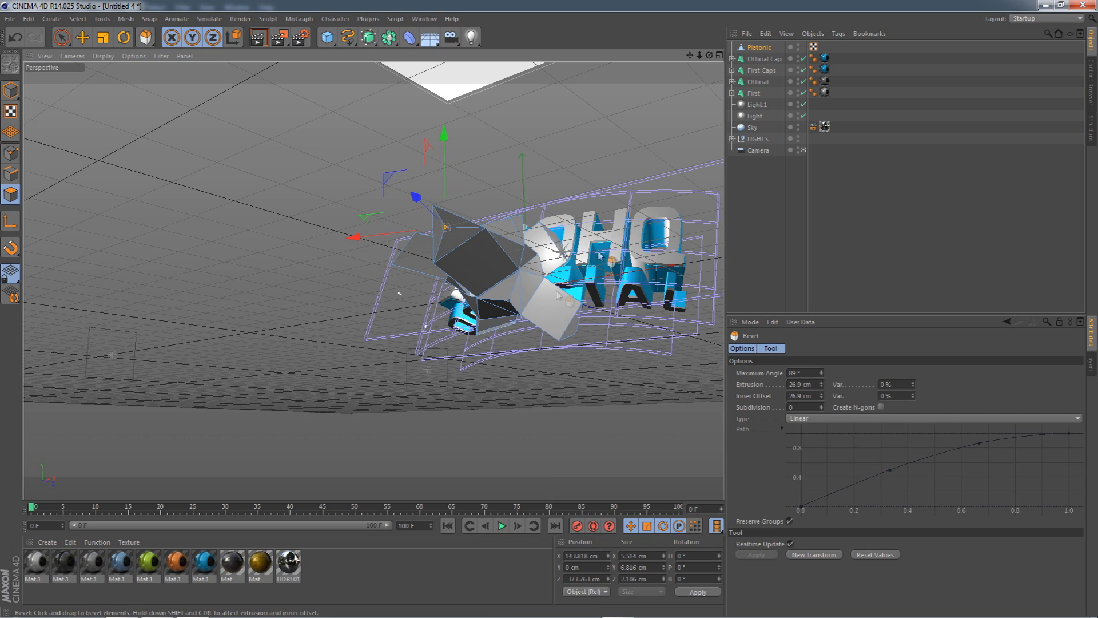
Scale the whole Platonic object down to about 240.5 × 148.4 × 269.3 cm in model mode.
mouse_move(709, 55)
mouse_down()
mouse_move(595, 117)
mouse_move(686, 69)
mouse_move(709, 85)
mouse_move(686, 40)
mouse_move(714, 77)
mouse_move(697, 71)
mouse_up()
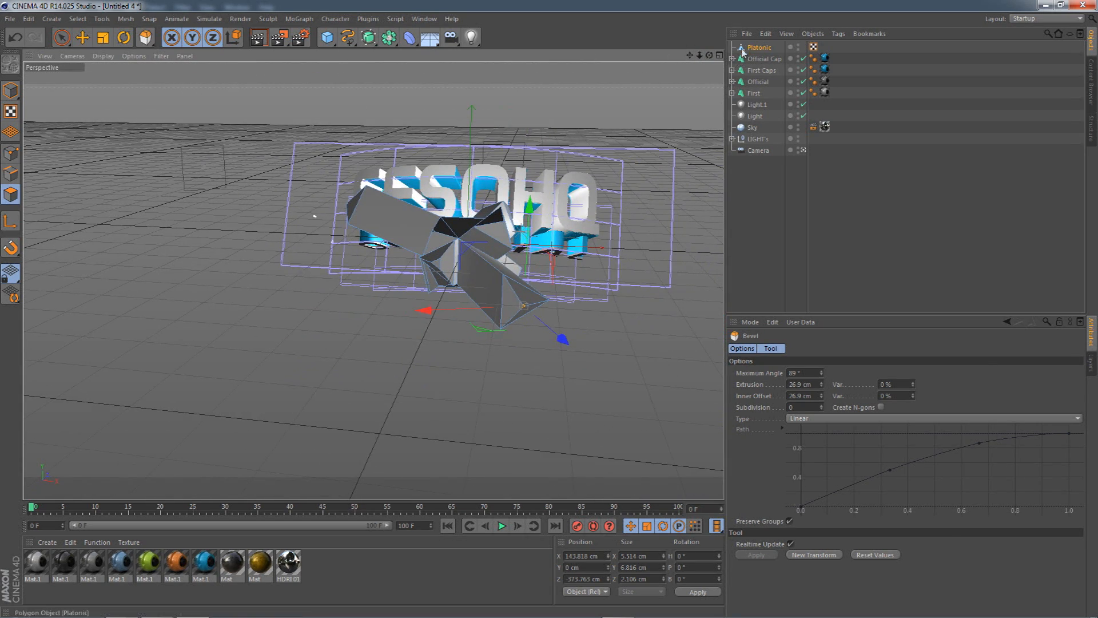
click(758, 48)
click(7, 91)
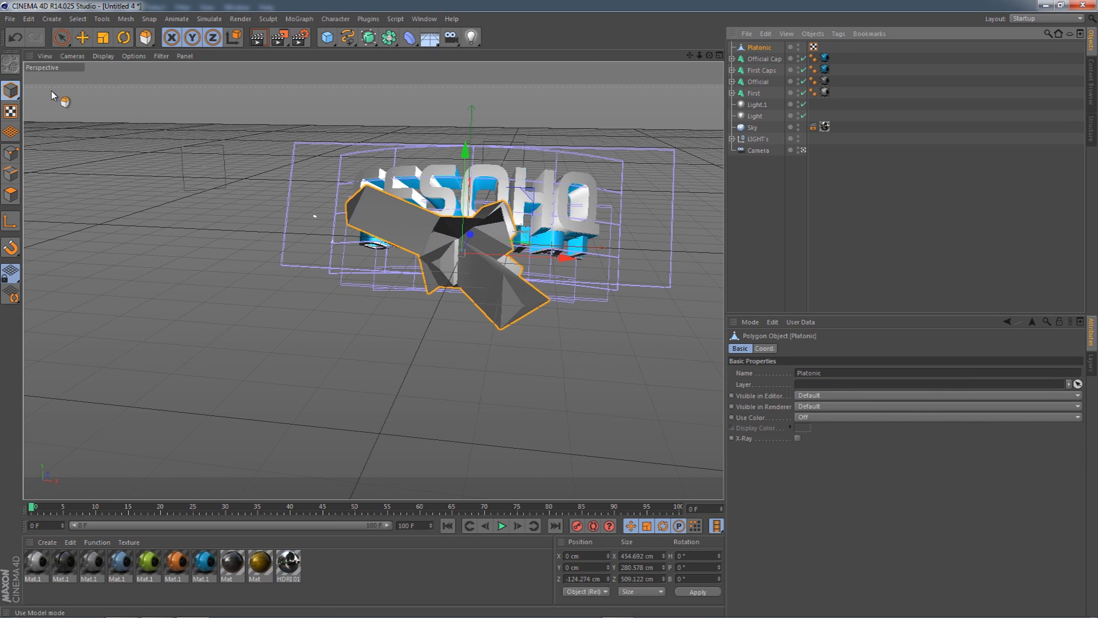
click(102, 41)
drag(320, 160, 260, 159)
Group the Platonic under a null and select the Platonic inside the expanded group.
drag(689, 56, 721, 32)
click(770, 47)
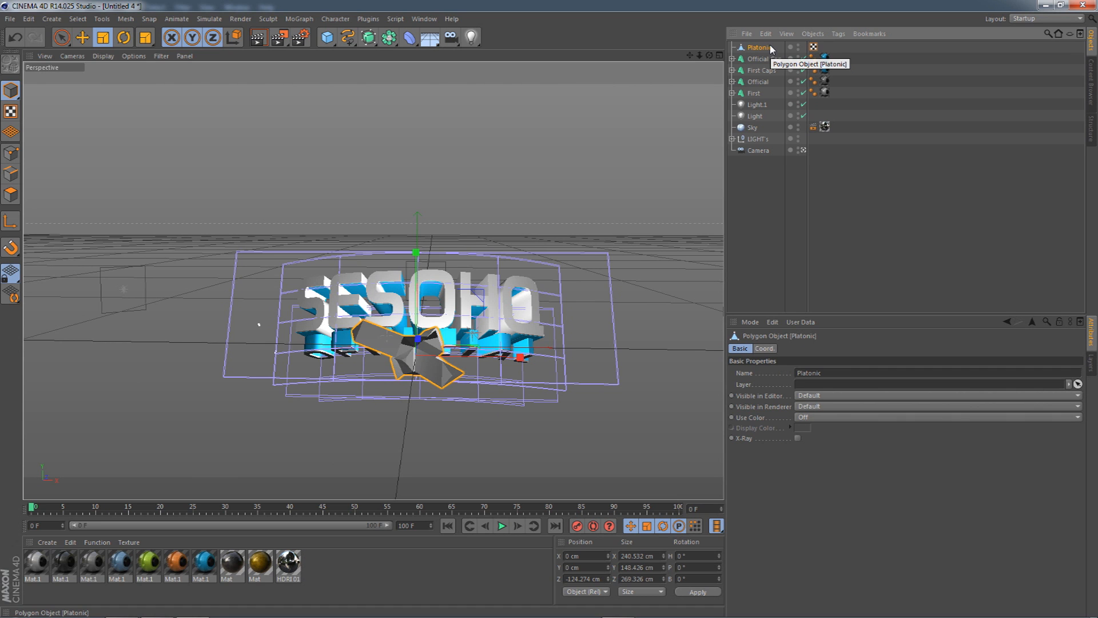
key(alt+g)
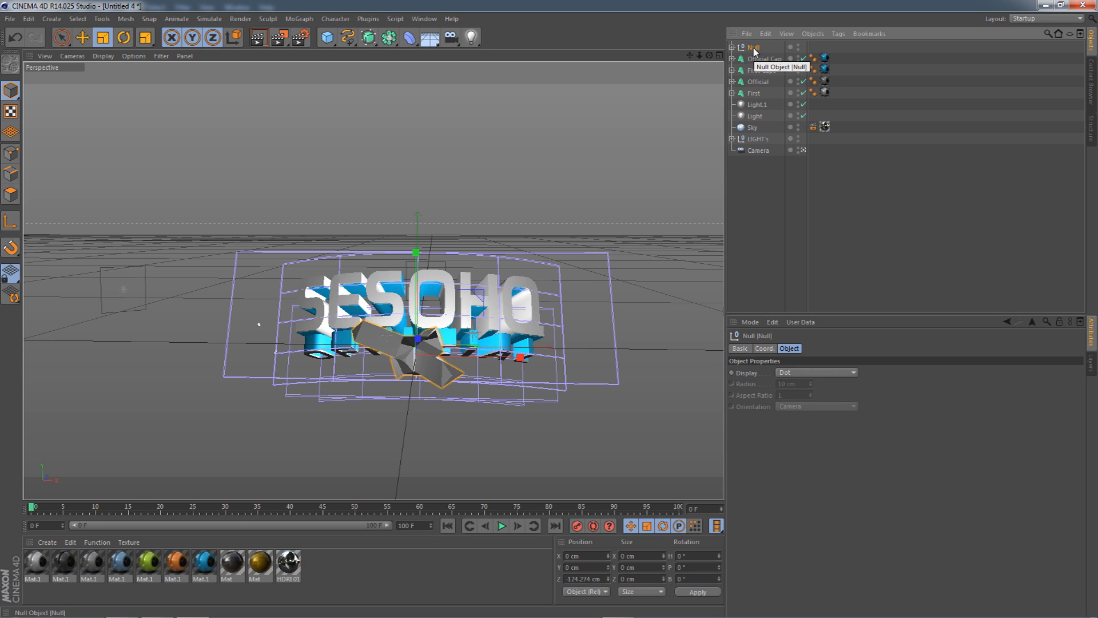
click(732, 47)
click(764, 60)
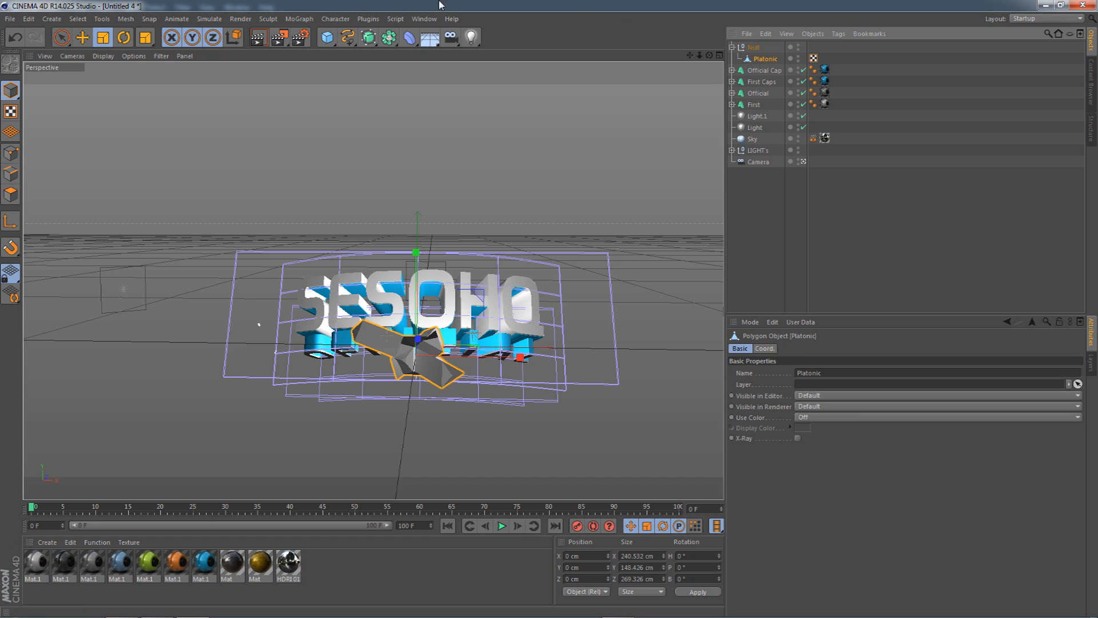
Add a Random effector, set its deformation to Point, and show its effector settings.
click(299, 19)
mouse_move(311, 38)
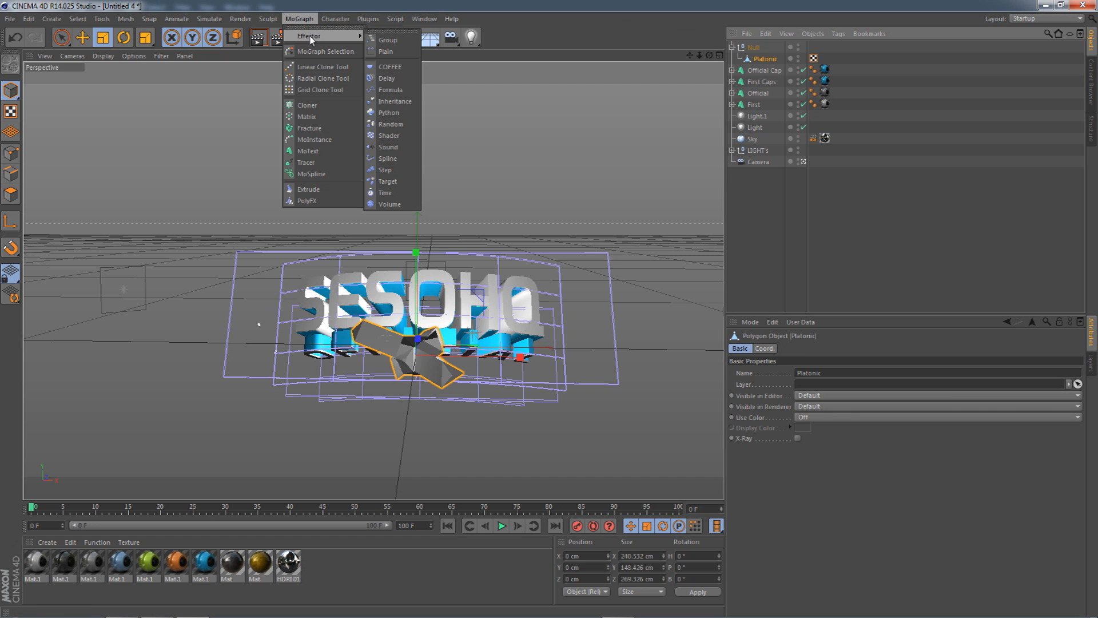
click(391, 124)
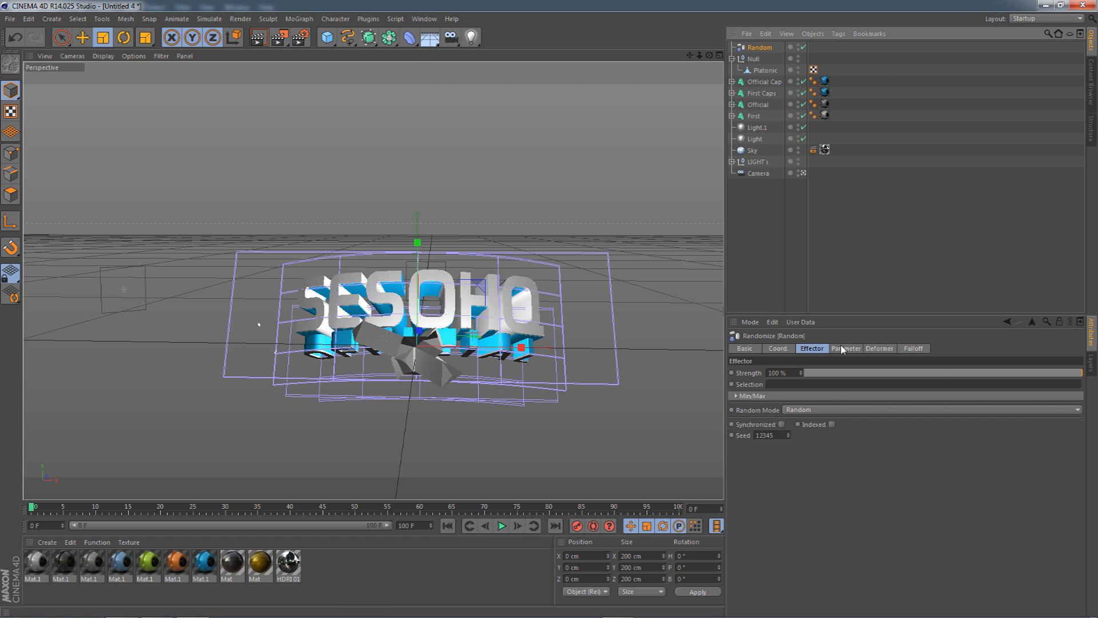
click(876, 349)
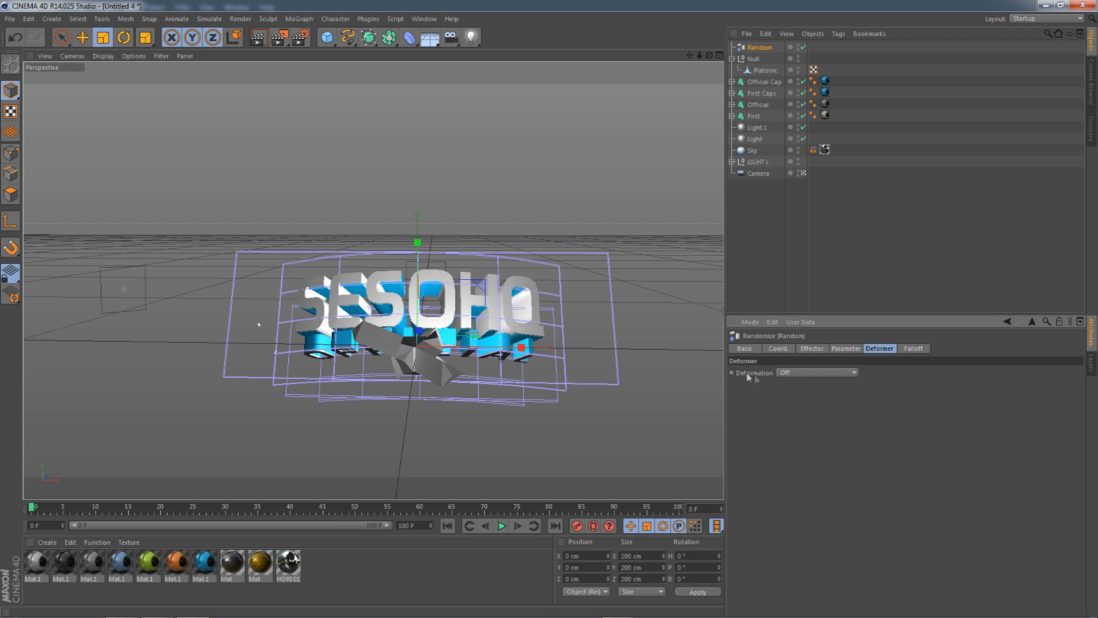
click(793, 377)
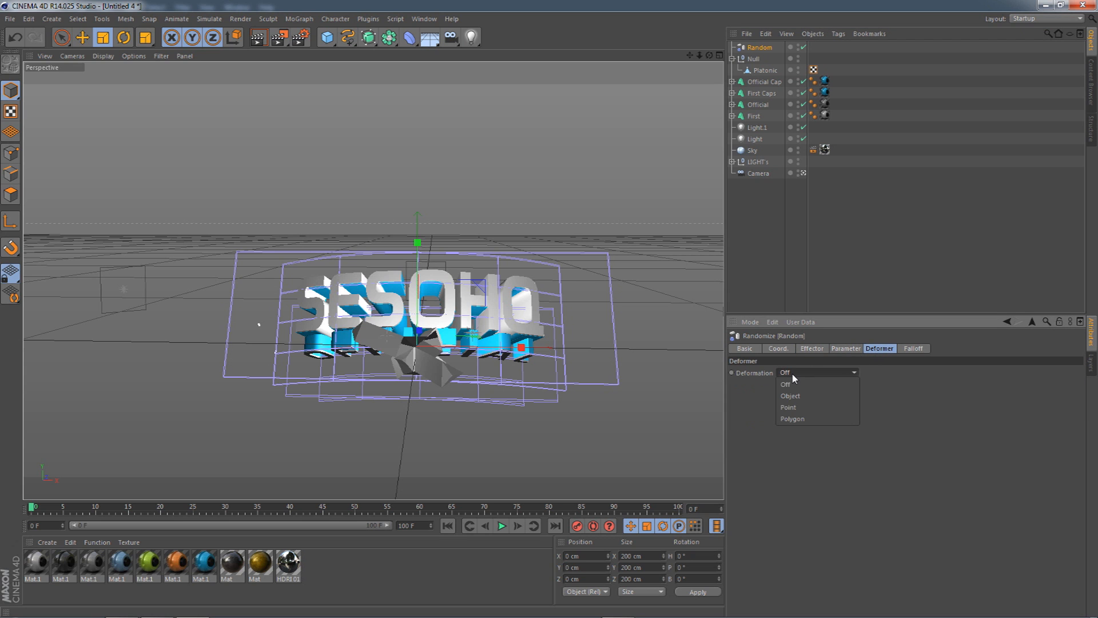
click(800, 395)
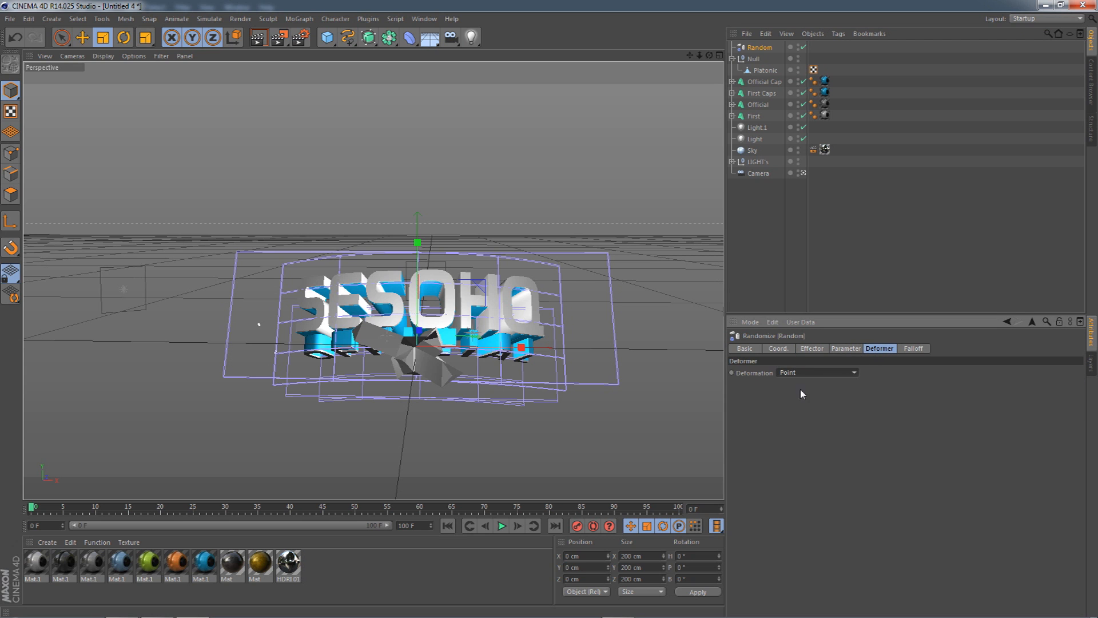
click(764, 51)
click(801, 350)
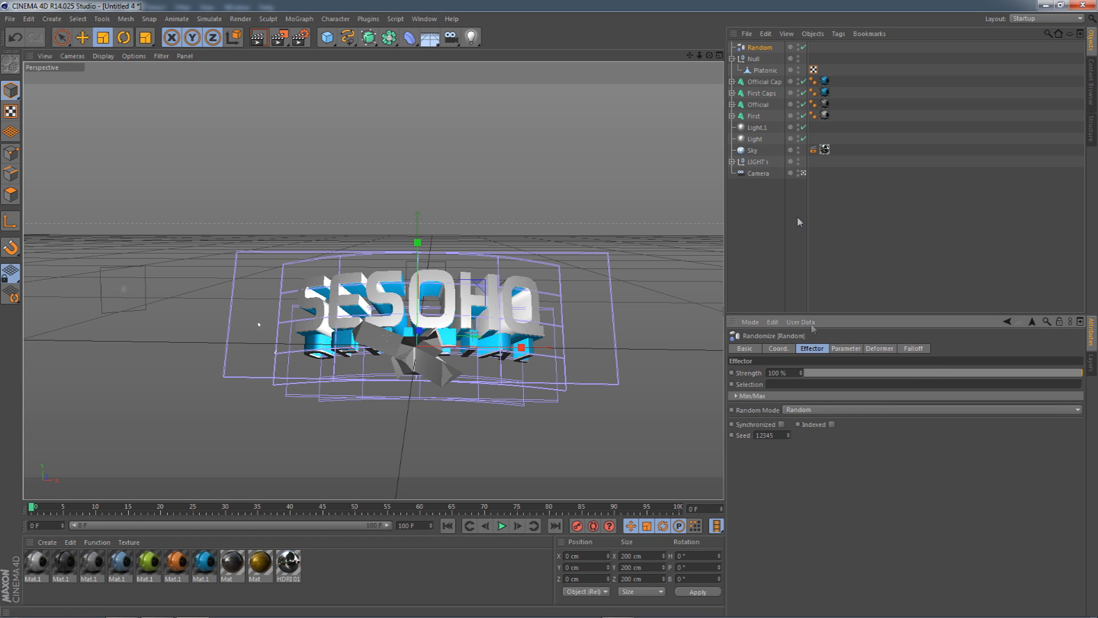
Nest the Random effector inside the Null with the Platonic and set its strength to 19%.
click(759, 51)
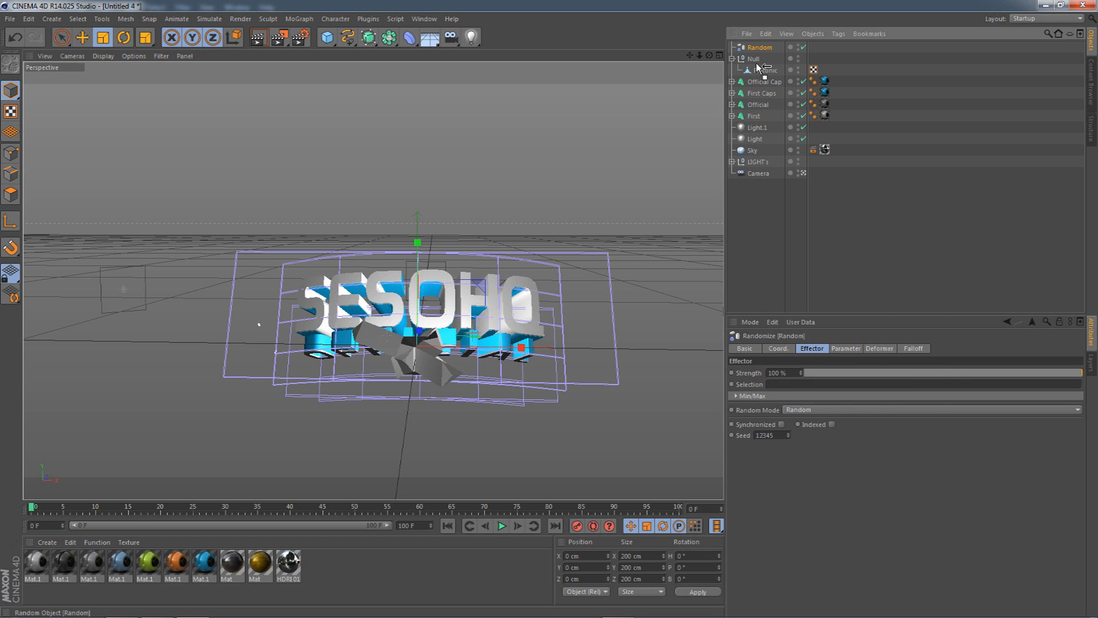
drag(761, 68, 737, 35)
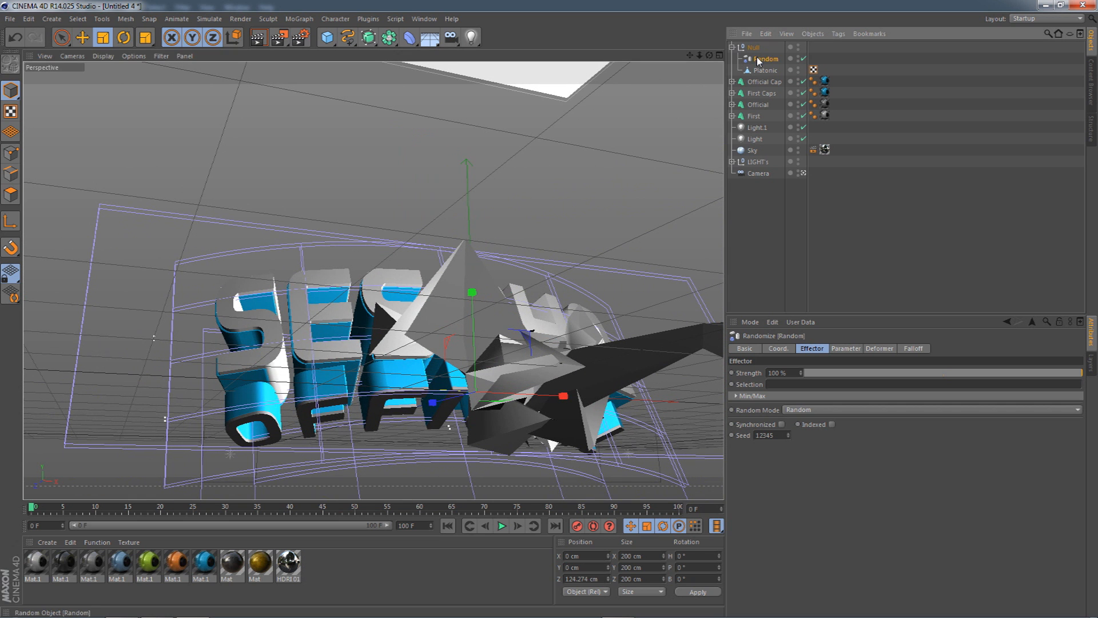
drag(804, 372, 796, 432)
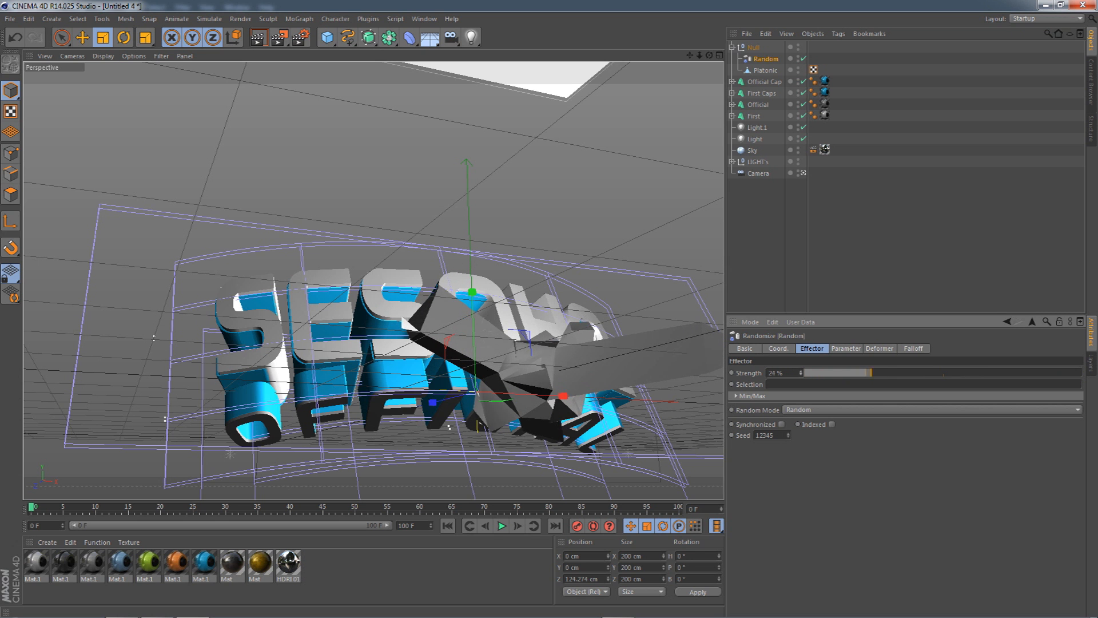
drag(707, 55, 713, 55)
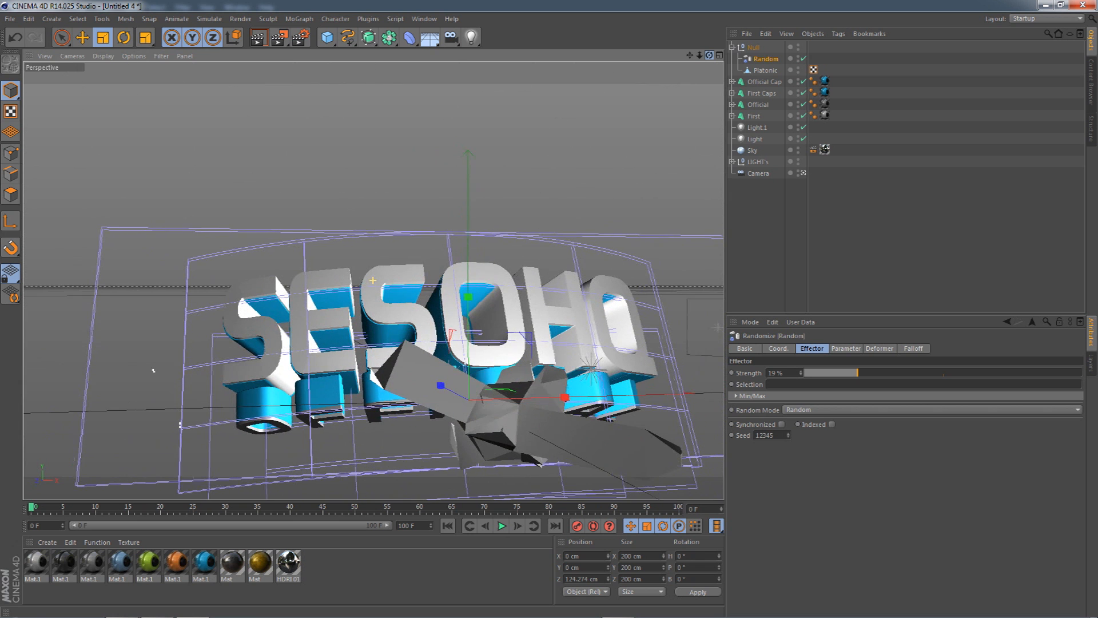
click(781, 373)
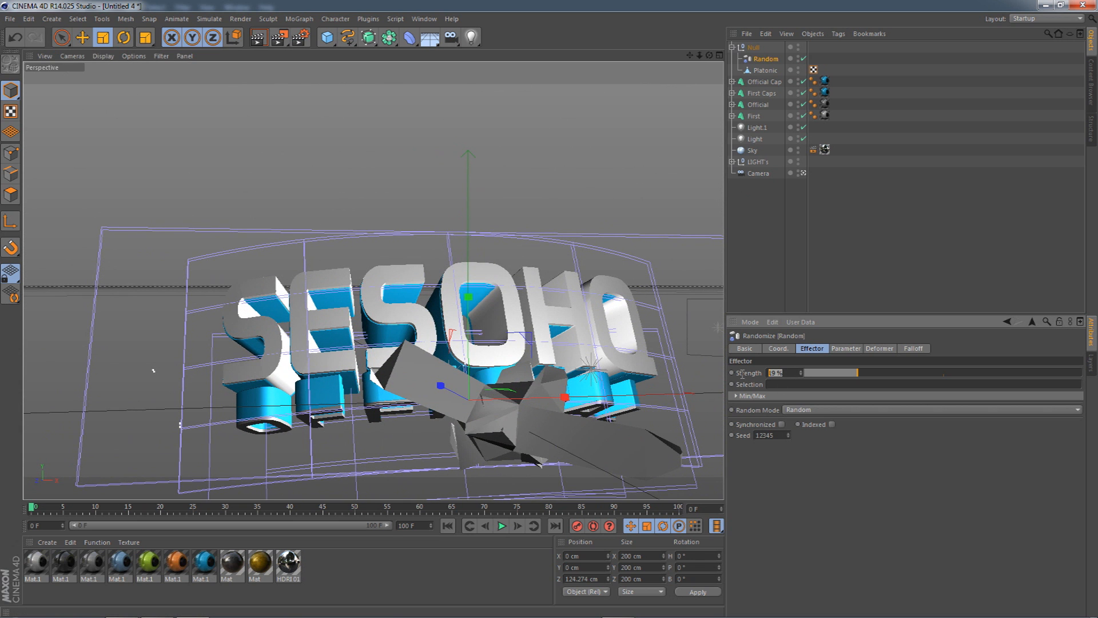
click(800, 61)
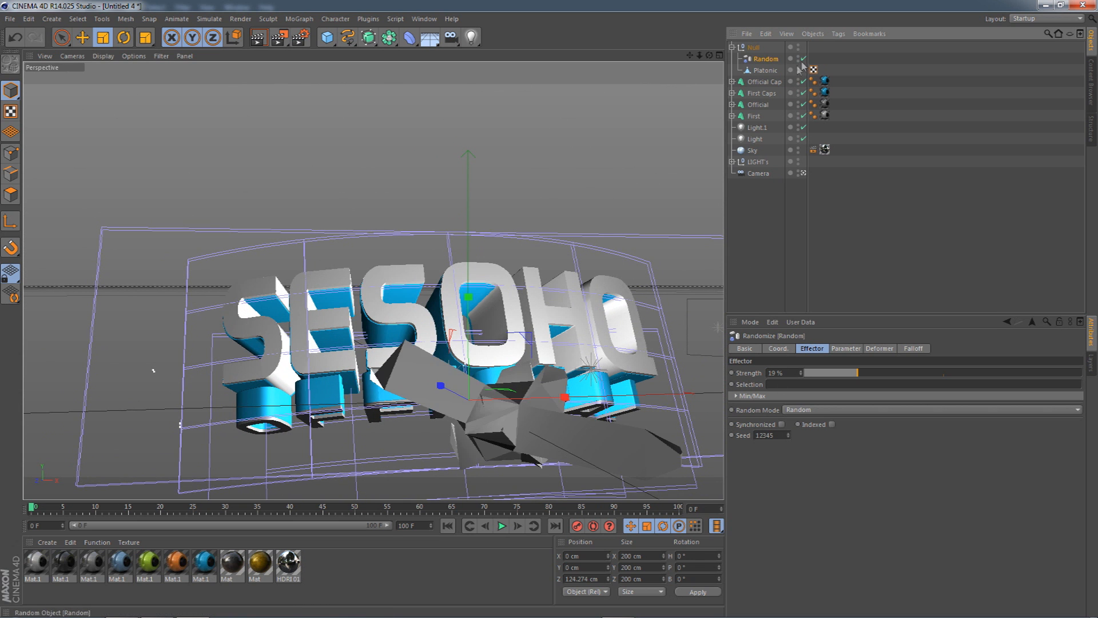
Leave the camera view, move the collapsed Null group behind the H and rotate it to about H 36°, P -32.7°, B -3.7°.
drag(709, 56, 703, 92)
click(743, 49)
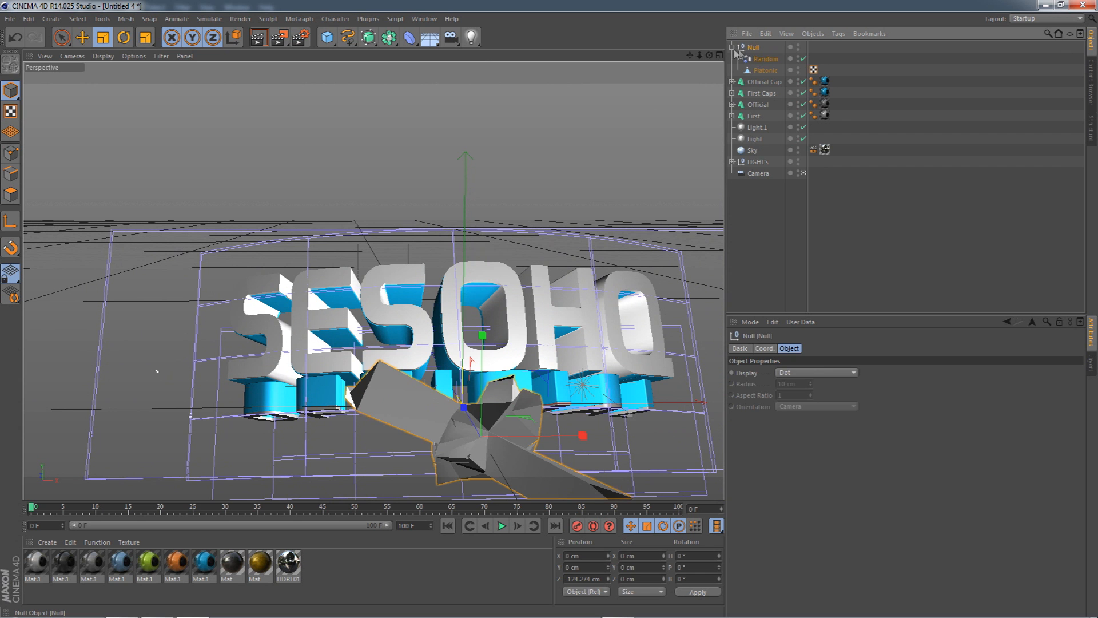
click(732, 47)
click(88, 44)
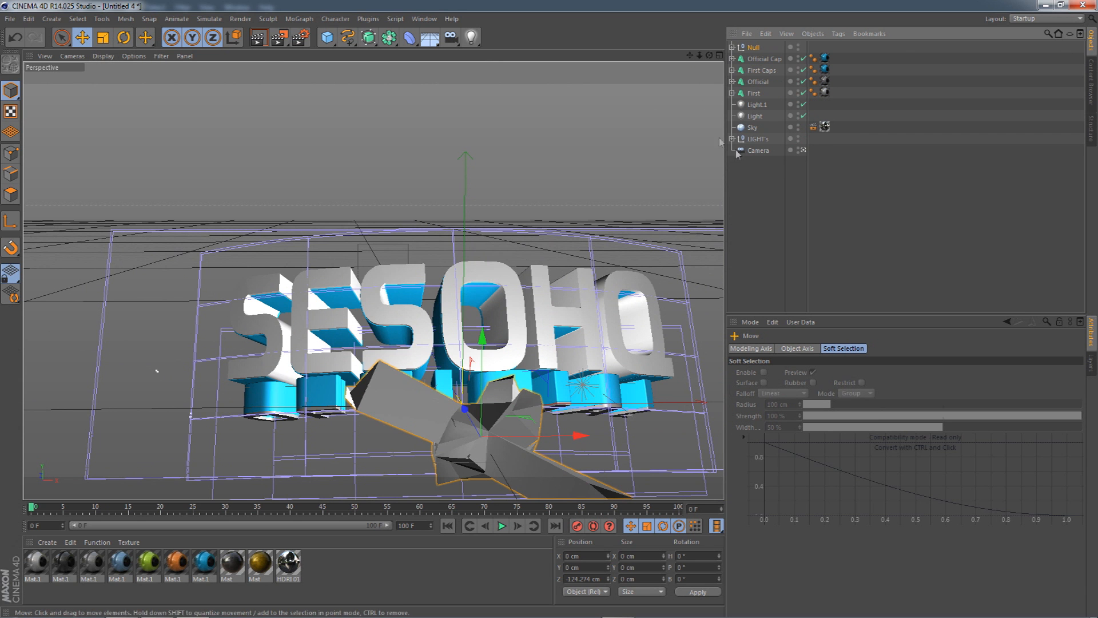
drag(690, 55, 633, 1)
mouse_move(709, 56)
mouse_down()
mouse_move(705, 26)
mouse_move(683, 56)
mouse_move(668, 57)
mouse_move(699, 56)
mouse_up()
click(804, 149)
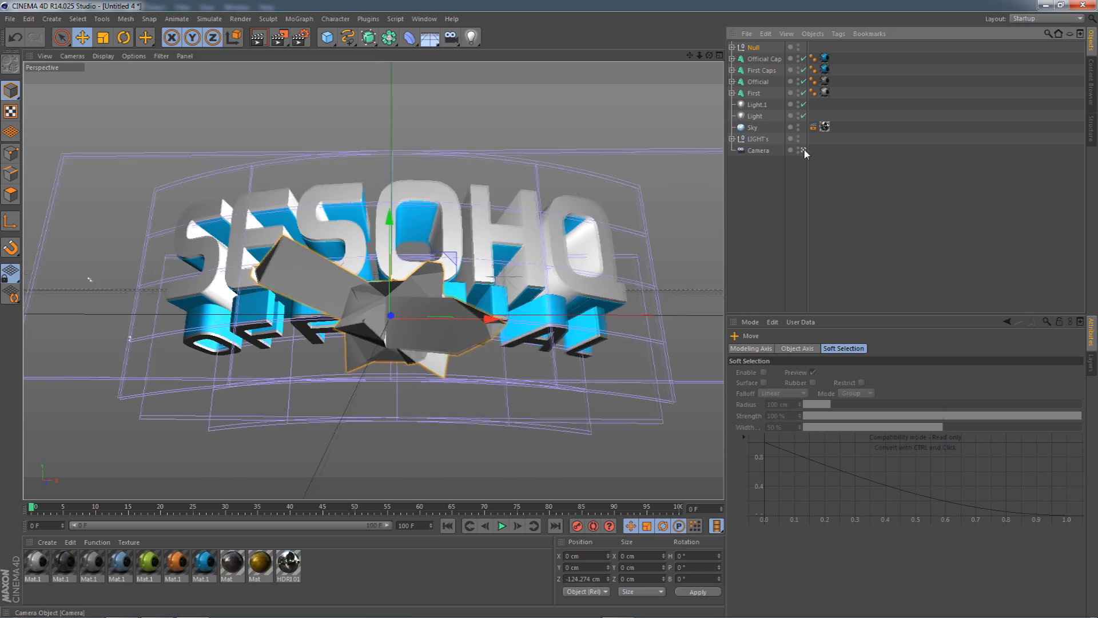
drag(699, 56, 681, 72)
drag(485, 178, 586, 191)
key(r)
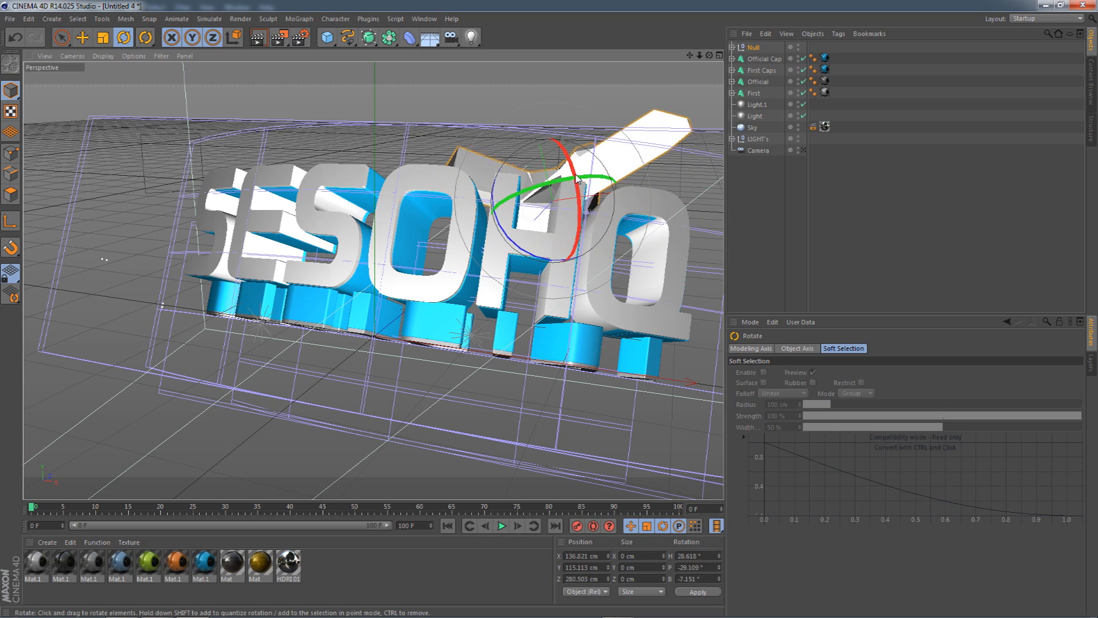
drag(709, 56, 594, 43)
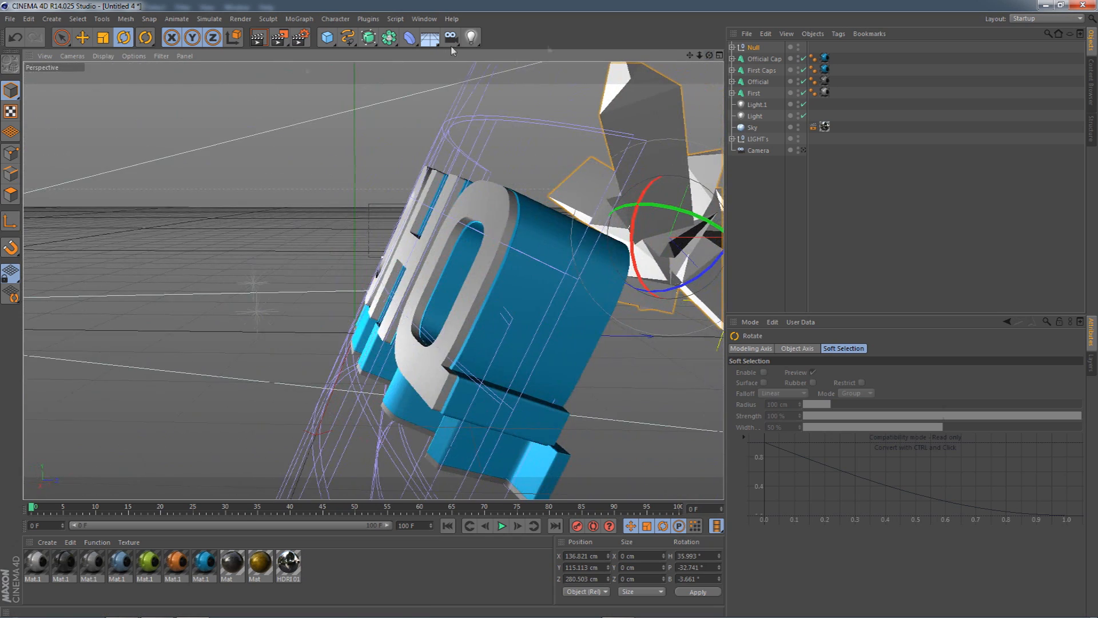
Move the Null group closer behind the text, to about X 97.6, Y 115.5, Z 208.4 cm.
click(82, 39)
drag(680, 244, 622, 247)
drag(709, 56, 709, 86)
mouse_move(587, 160)
mouse_down()
mouse_move(573, 173)
mouse_move(570, 156)
mouse_up()
drag(709, 56, 743, 28)
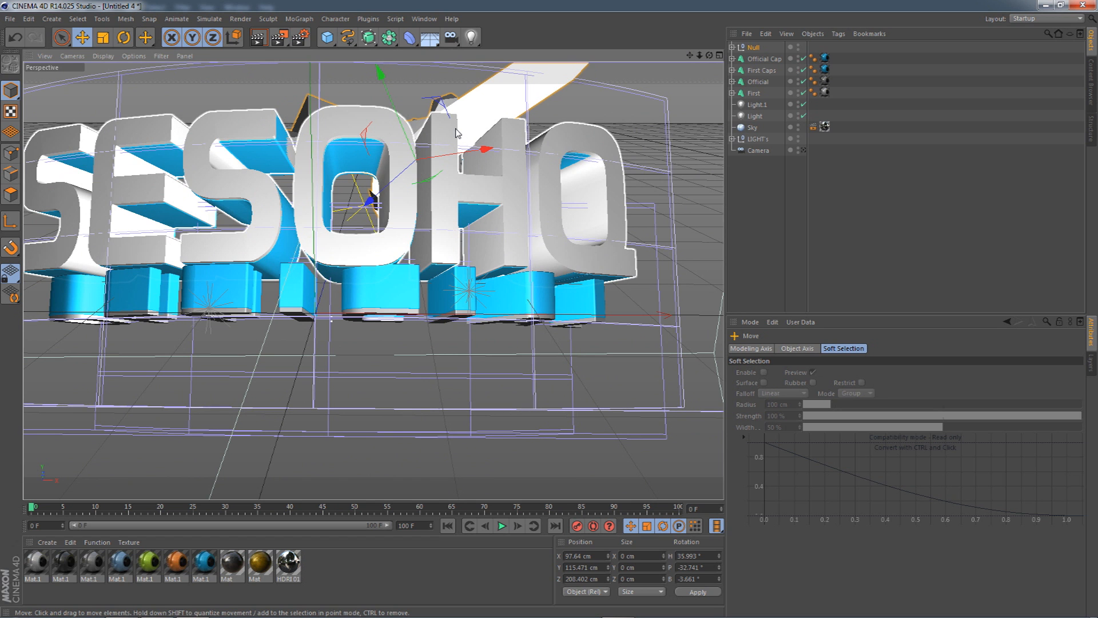
Duplicate the Null group behind the Q at about X 293.5, Y 11.7, Z 182.2 cm, rotated to about H 135.5°, P -139.8°, B 2°.
ctrl+drag(448, 126, 609, 215)
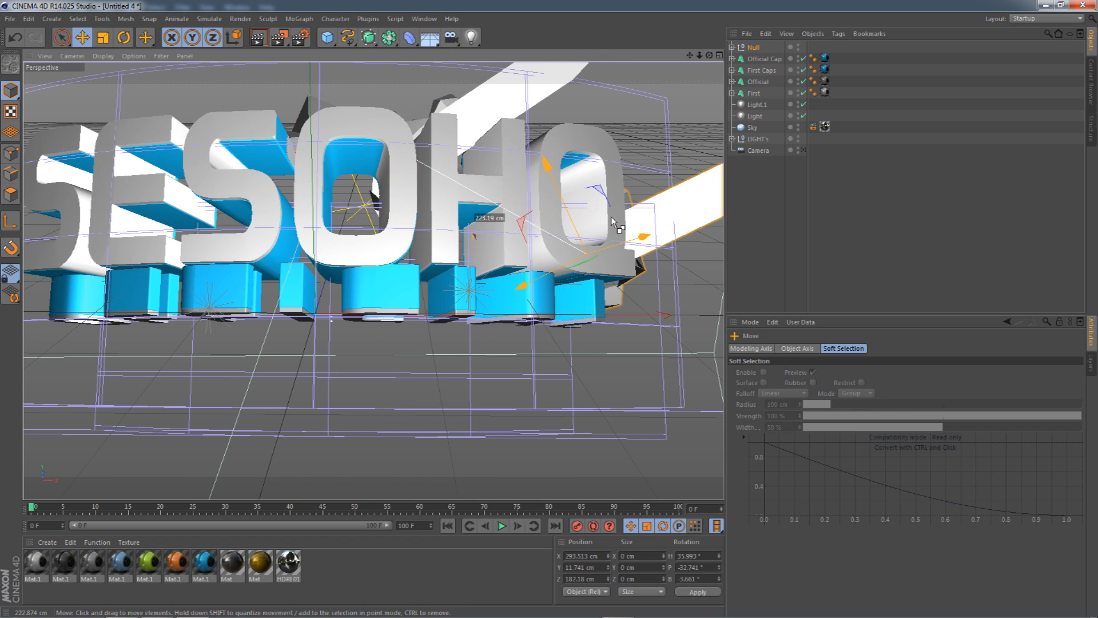
click(124, 38)
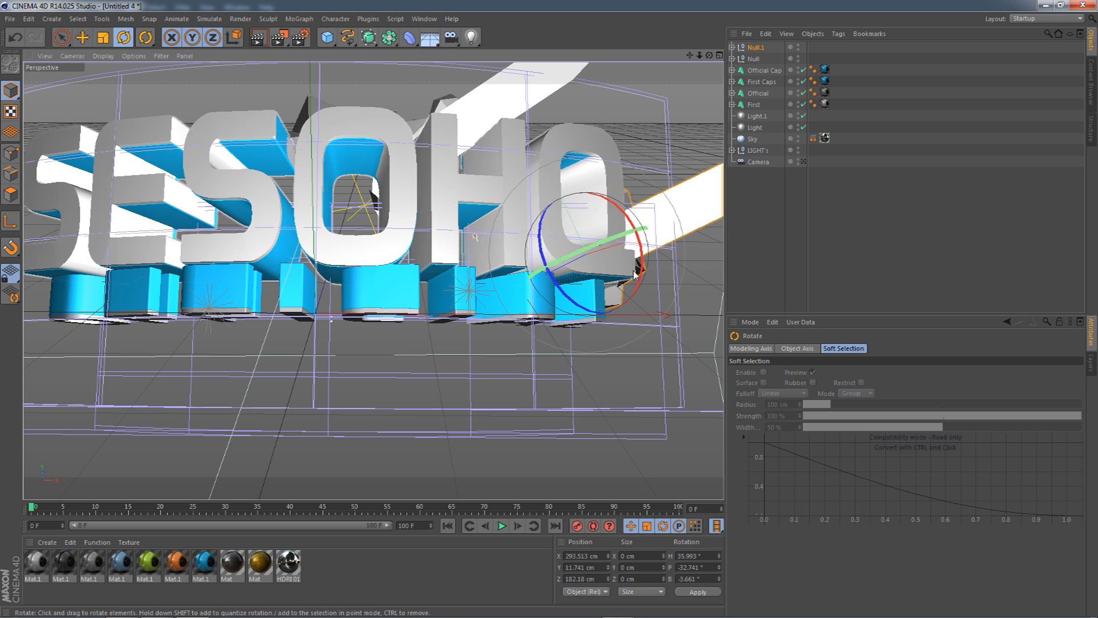
mouse_move(606, 217)
mouse_down()
mouse_move(598, 240)
mouse_move(615, 231)
mouse_up()
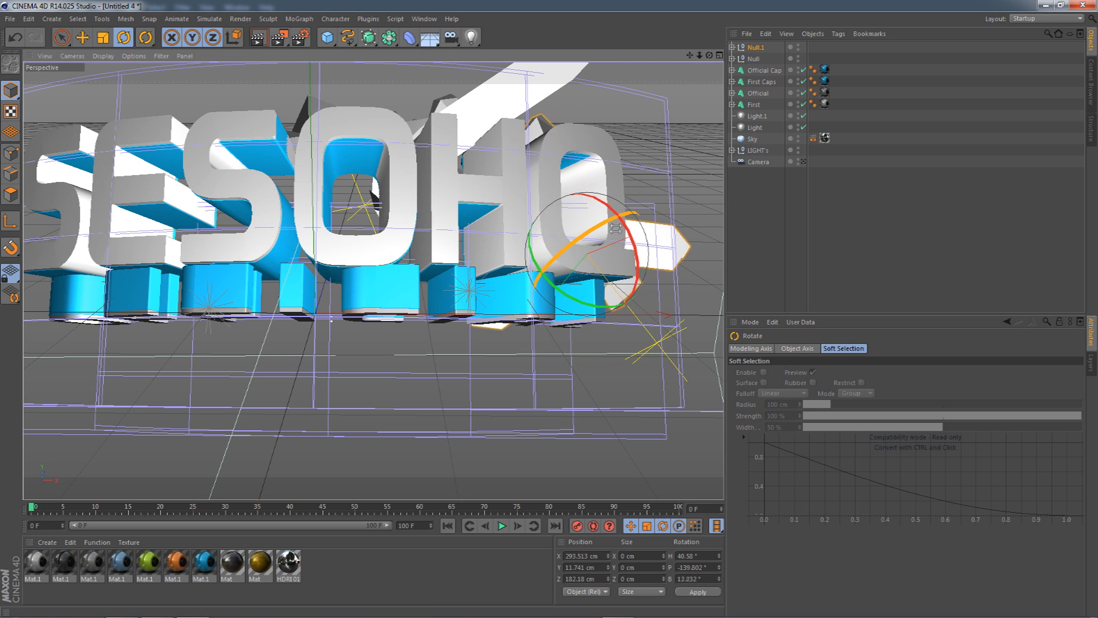
drag(498, 256, 665, 296)
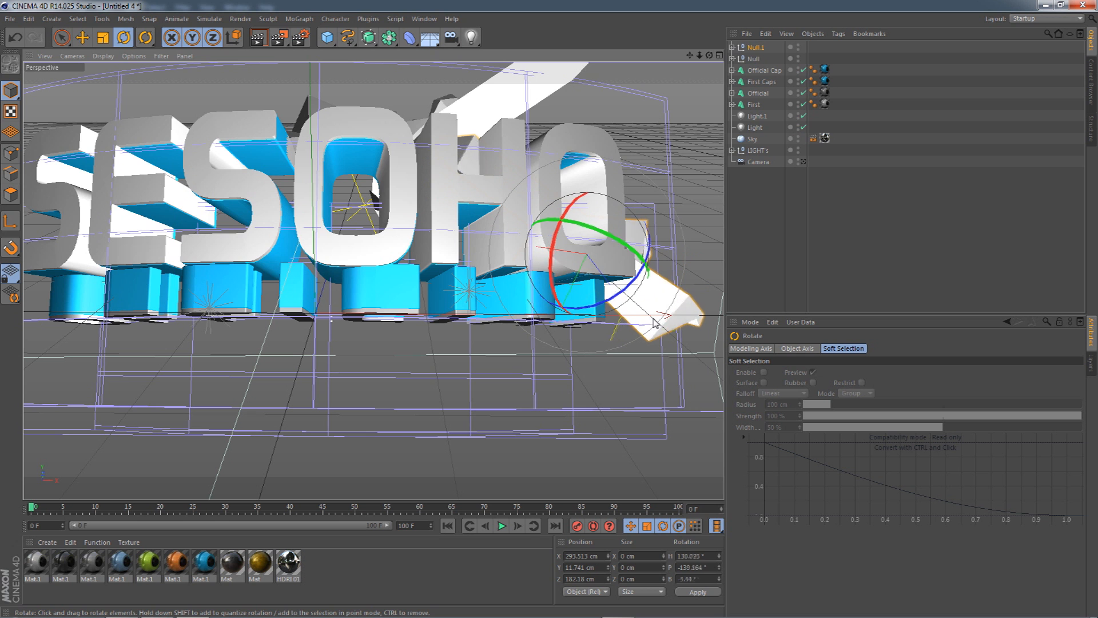
drag(700, 55, 675, 71)
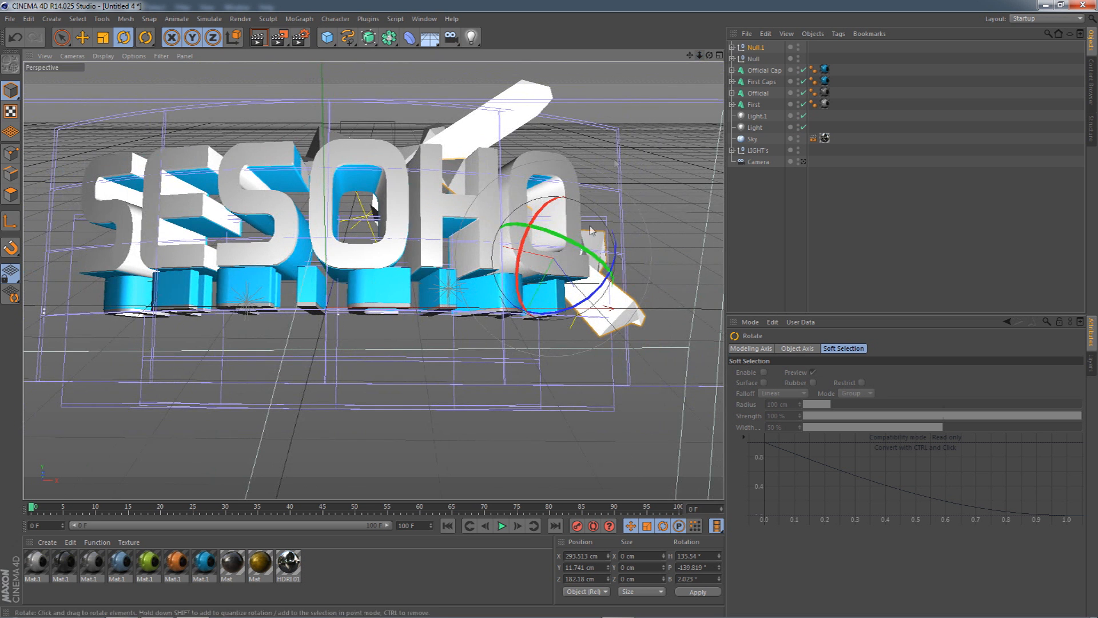
Duplicate the shape group three times around the text, rotating and scaling the copies, with the last at about X -119.7, Y -16.8, Z 70.2 cm.
mouse_move(544, 227)
mouse_down()
mouse_move(503, 250)
mouse_move(482, 233)
mouse_move(537, 244)
mouse_up()
click(123, 39)
key(e)
drag(646, 266, 452, 286)
key(r)
key(e)
click(124, 38)
click(103, 38)
click(85, 39)
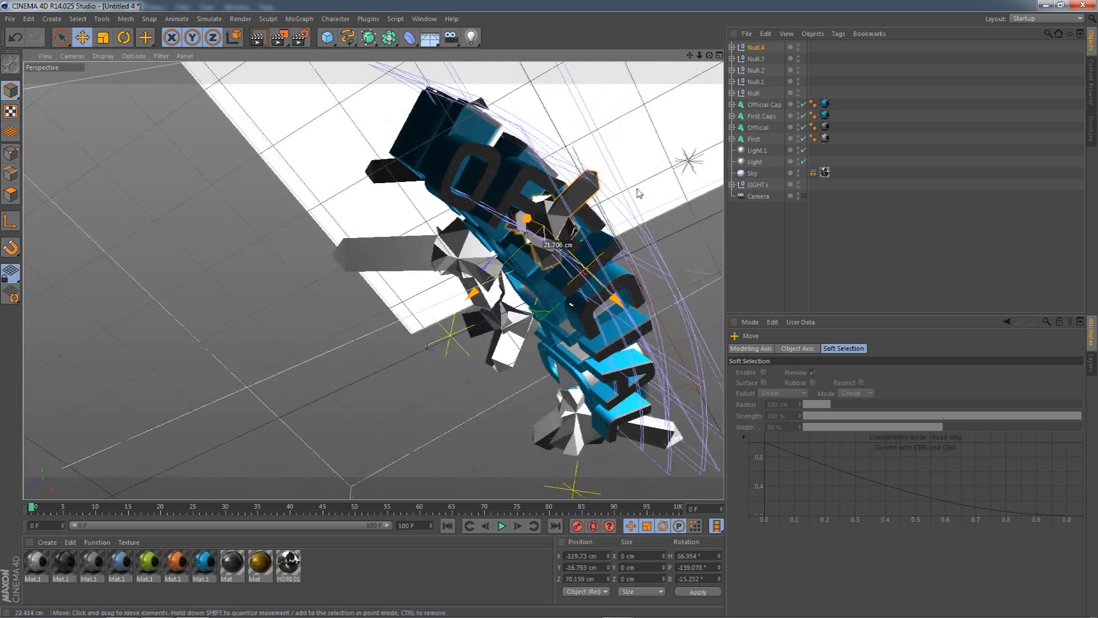
alt+drag(640, 193, 398, 248)
Return to the camera view and arrange angular Platonic shapes beneath the lower text and beside the Q.
click(803, 196)
click(331, 176)
click(123, 37)
click(82, 37)
drag(423, 366, 394, 395)
mouse_move(512, 372)
mouse_down()
mouse_move(472, 343)
mouse_move(518, 372)
mouse_move(504, 371)
mouse_up()
click(626, 289)
drag(641, 309, 651, 292)
click(123, 37)
Place further Platonic copies behind the first letters of SESOHQ, adjusting their position and rotation.
drag(563, 228, 213, 258)
click(82, 37)
click(123, 38)
click(82, 37)
drag(167, 290, 203, 237)
key(r)
drag(339, 216, 251, 223)
key(e)
Place a Platonic copy above the O, scaled down to about 156.8 × 96.8 × 175.6 cm and rotated to fan out behind the letter.
drag(251, 225, 460, 194)
click(124, 37)
click(103, 38)
drag(458, 143, 378, 149)
click(124, 38)
drag(491, 171, 366, 189)
key(e)
drag(453, 113, 453, 129)
mouse_move(453, 129)
alt+mouse_down()
mouse_move(563, 80)
mouse_move(448, 117)
mouse_move(451, 108)
alt+mouse_up()
drag(709, 56, 719, 62)
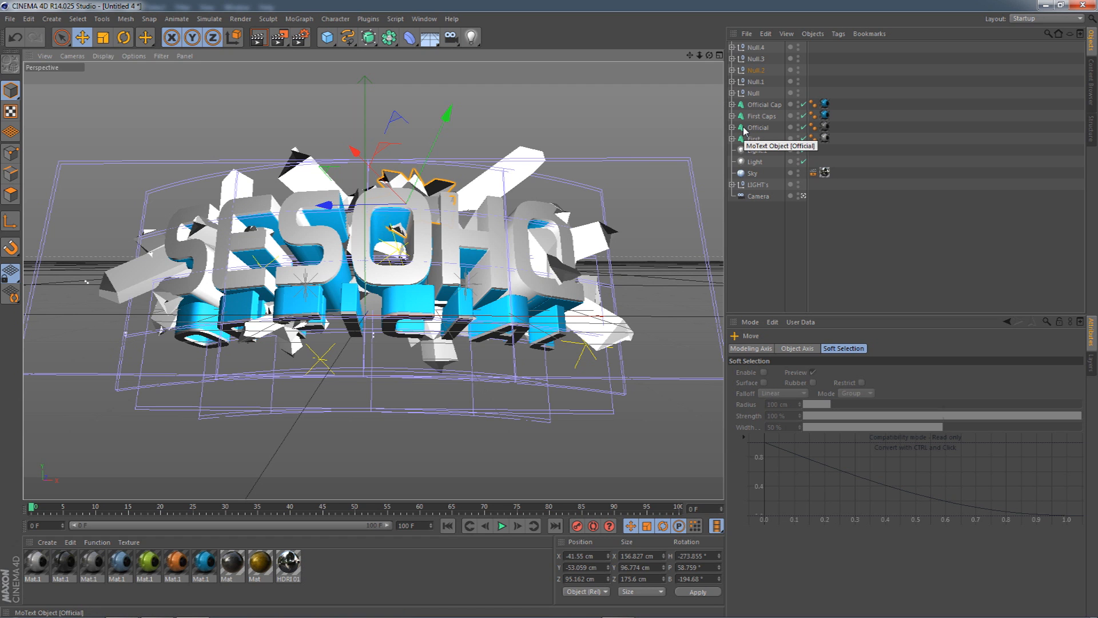
Set the strength of the Random effector in Null.4 to 65%.
click(732, 47)
click(764, 58)
drag(801, 372, 847, 373)
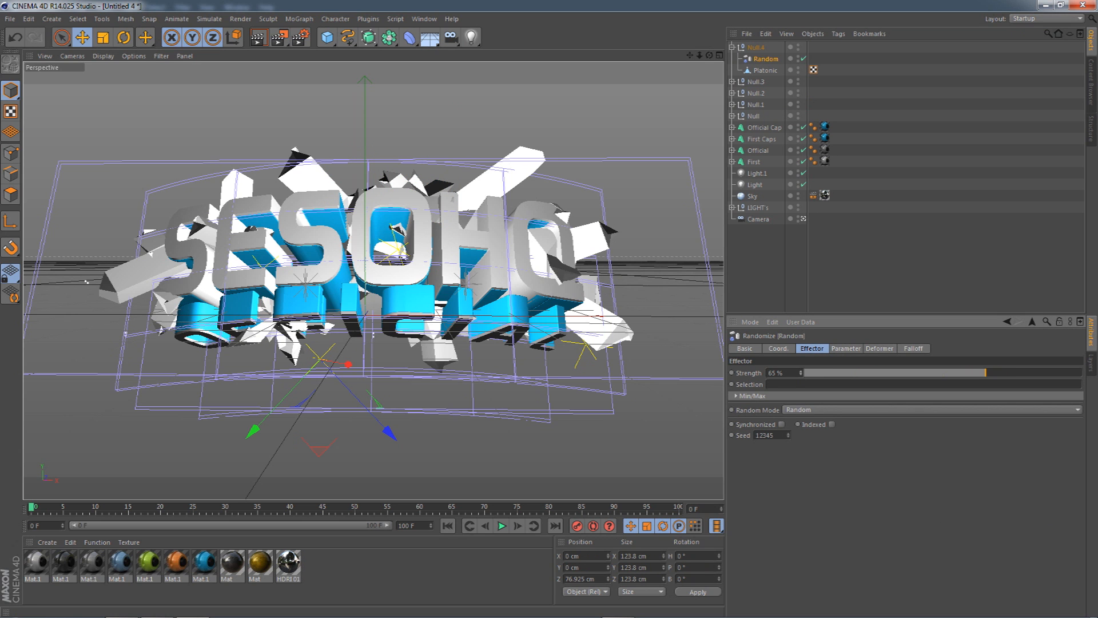
Set the strength of the Random effector in Null.2 to 31%.
click(732, 93)
click(765, 104)
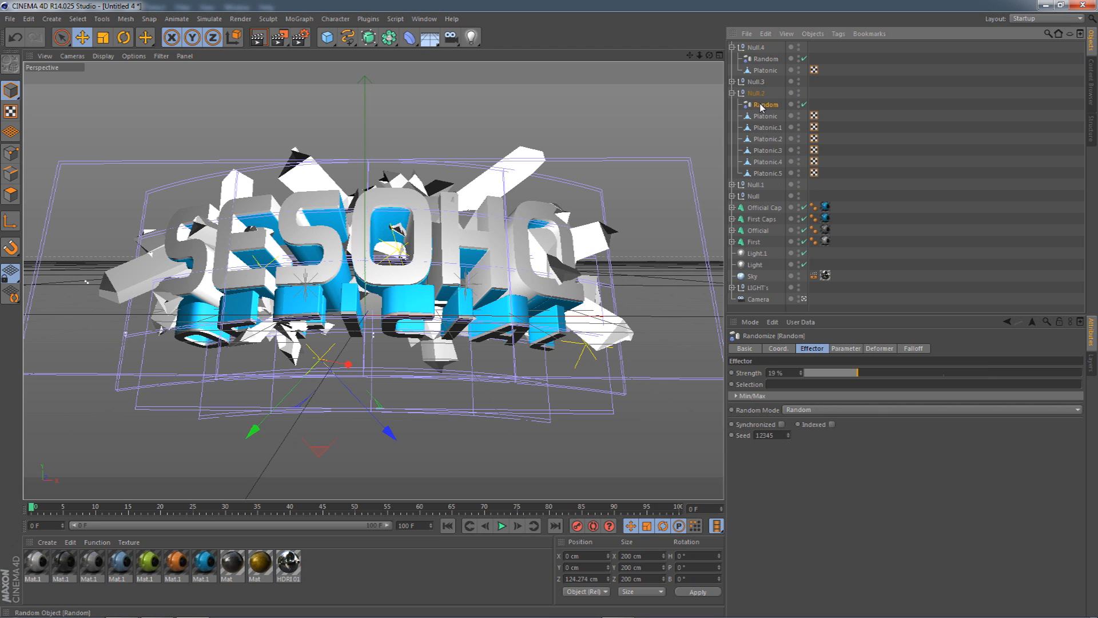
drag(799, 372, 763, 322)
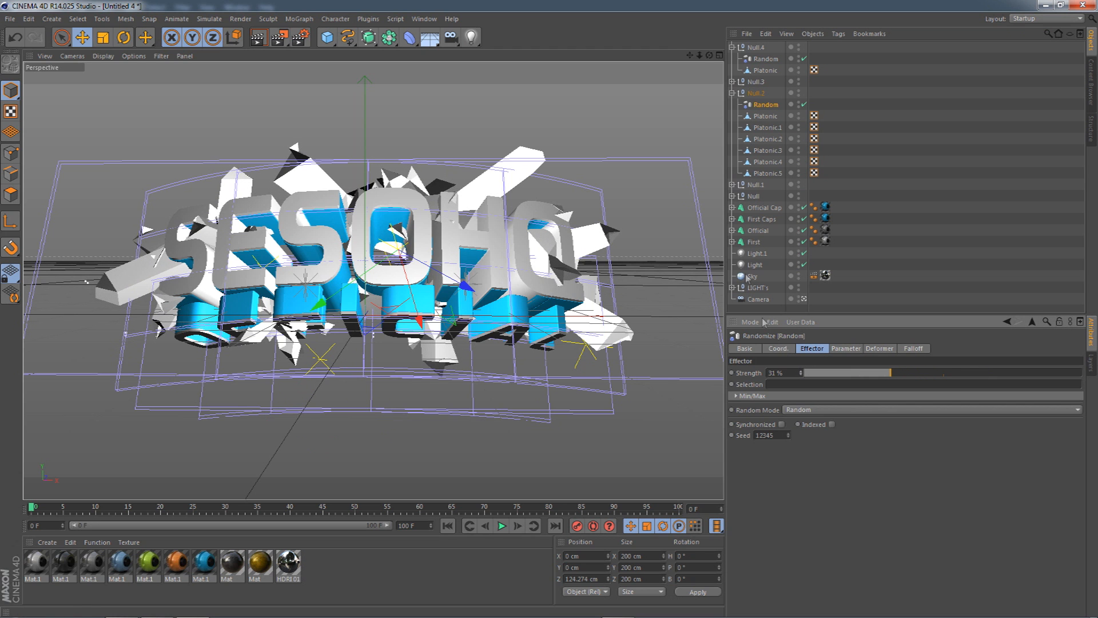
Collapse Null.2 and set the strength of the Random effector in Null.1 to 36%.
click(742, 94)
click(732, 93)
click(746, 105)
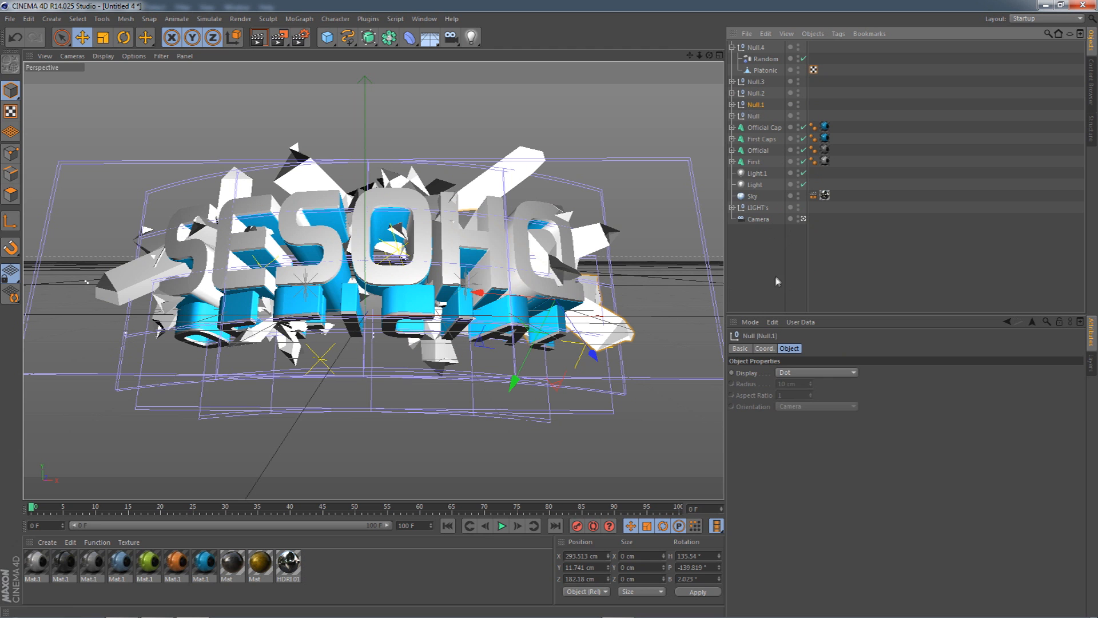
click(732, 104)
click(764, 116)
drag(801, 373, 823, 373)
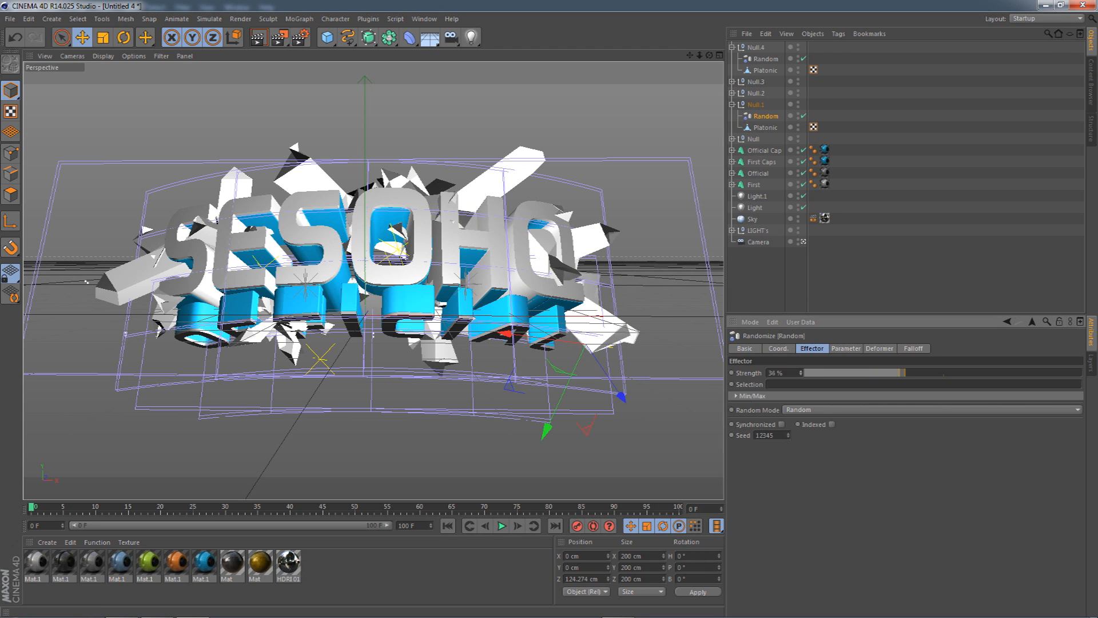
Increase the strength of the Random effector in the original Null group to distort its shape more.
click(598, 238)
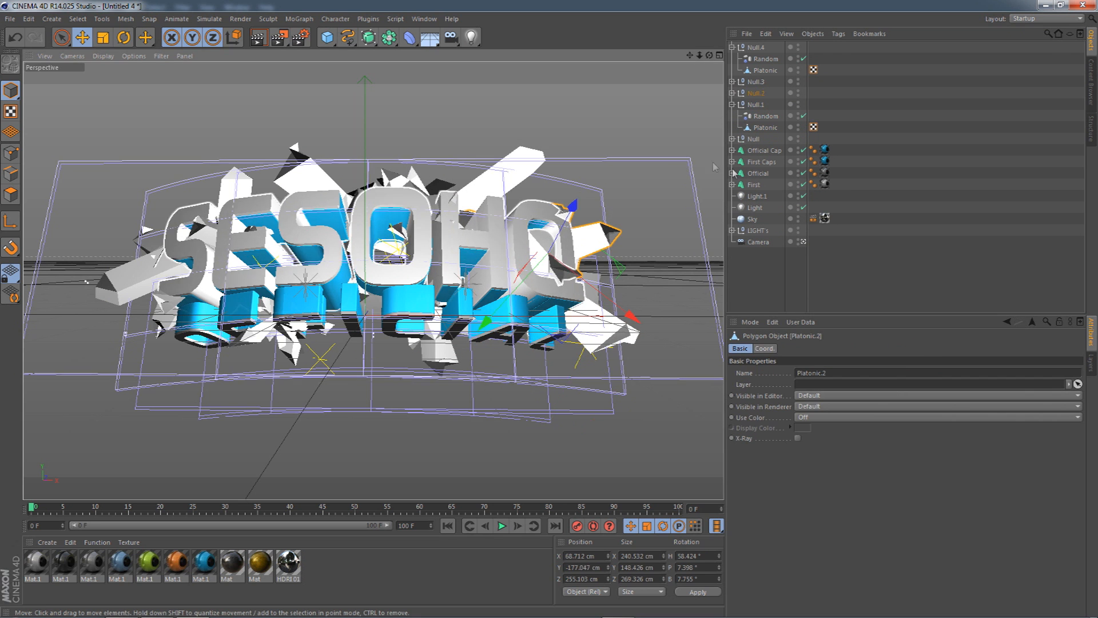
click(732, 93)
click(733, 93)
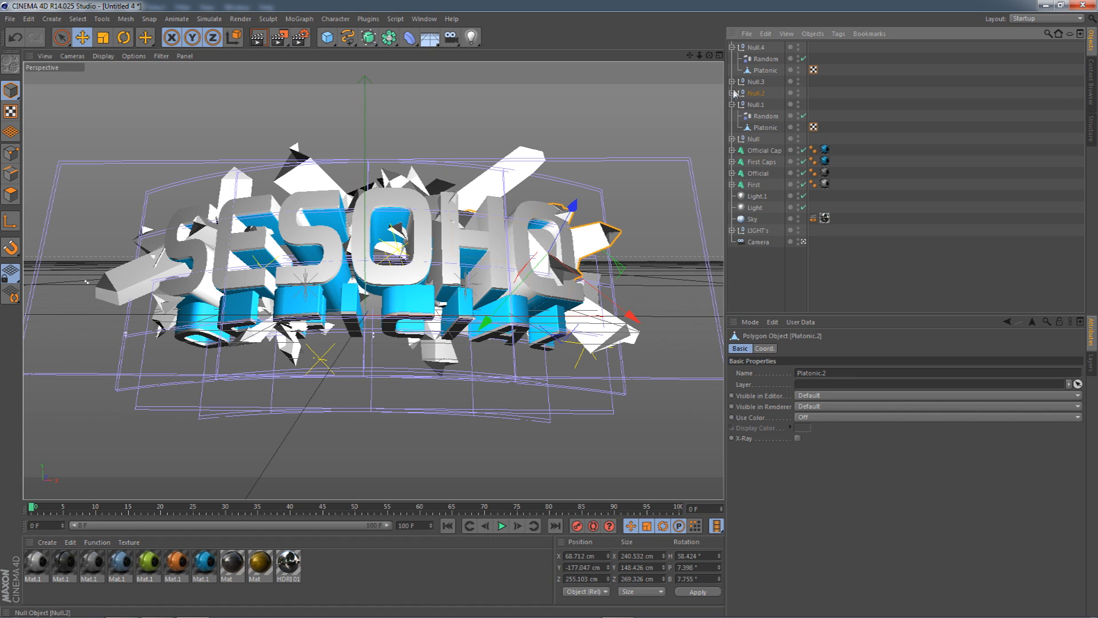
click(731, 139)
click(765, 150)
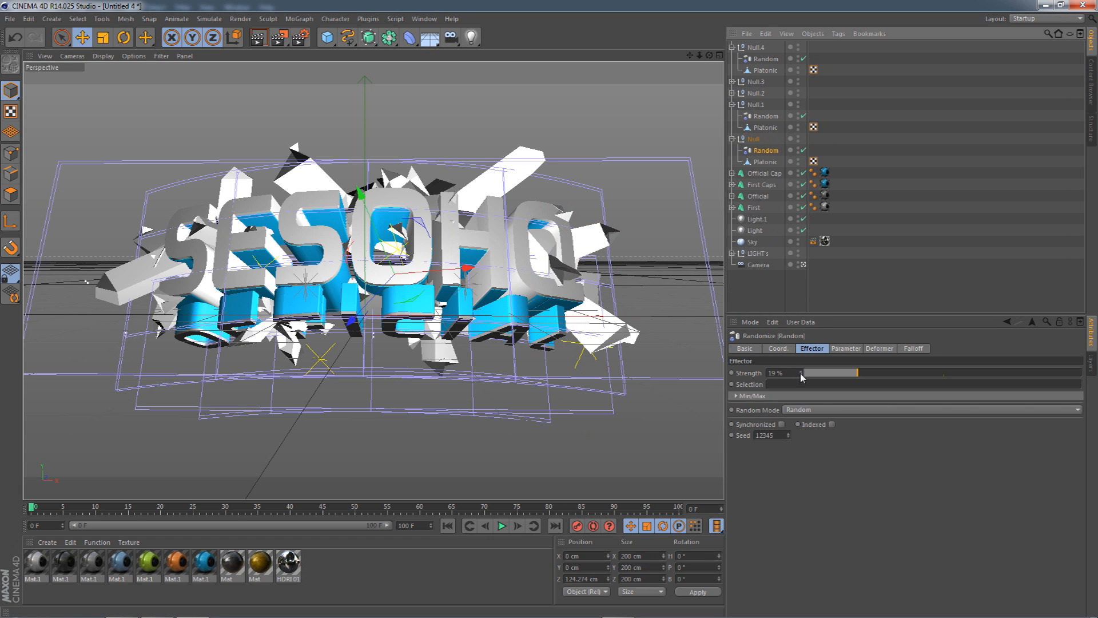
drag(891, 372, 971, 372)
Select the large shape beside the first S and collapse the expanded null groups in the object list.
click(134, 279)
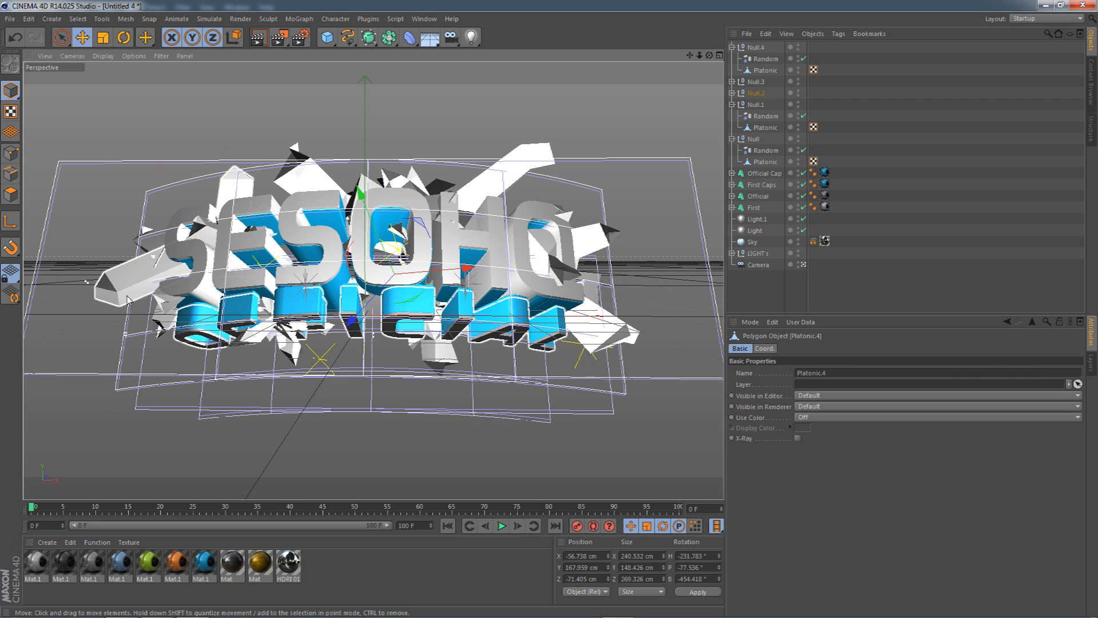
click(733, 93)
click(732, 93)
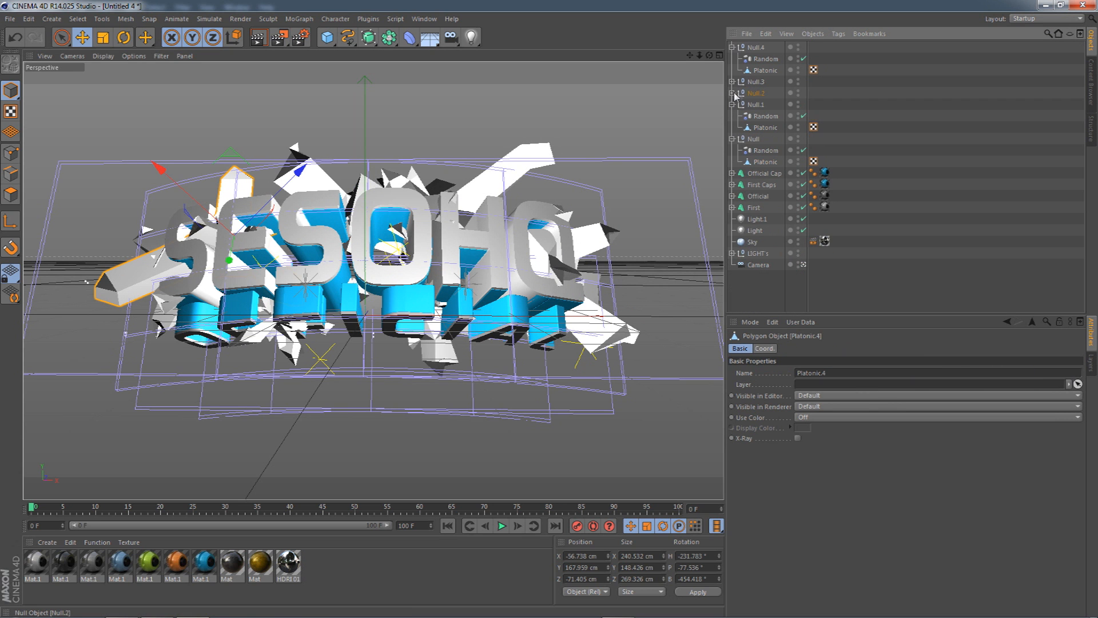
click(732, 105)
click(732, 47)
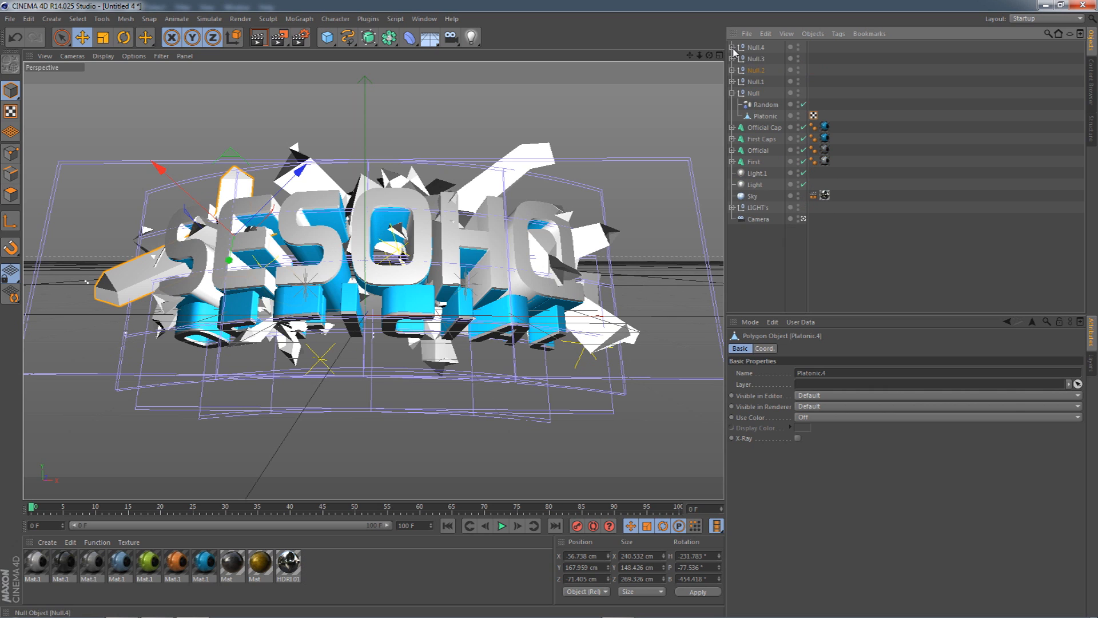
click(732, 93)
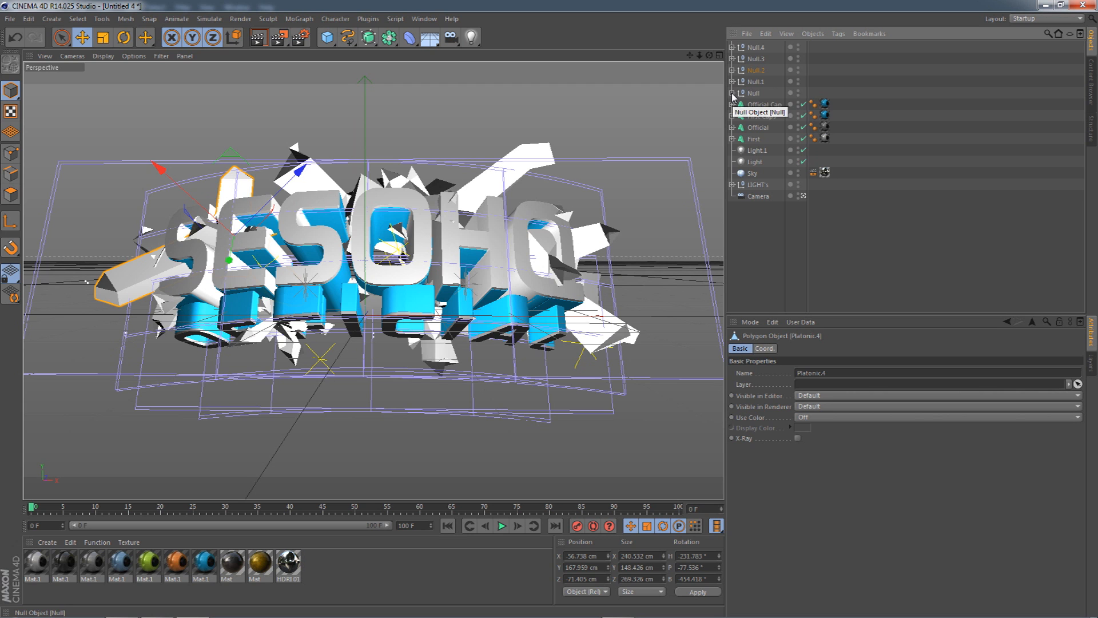
Check the finished banner in Photoshop, return to Cinema 4D and group Null.4 through Null under a single null.
click(754, 48)
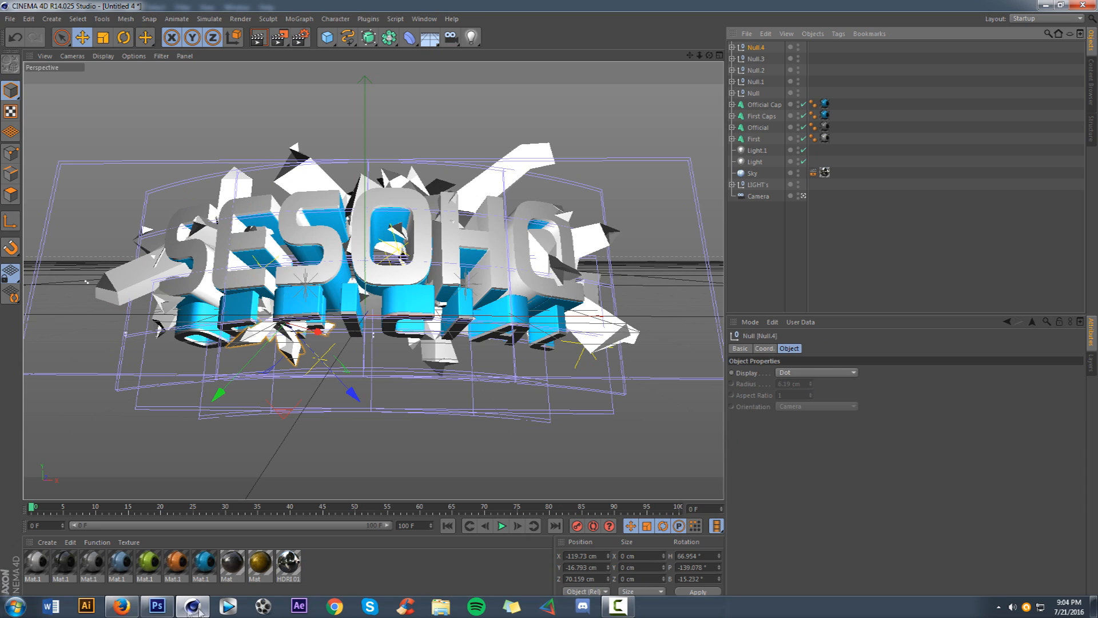
click(170, 612)
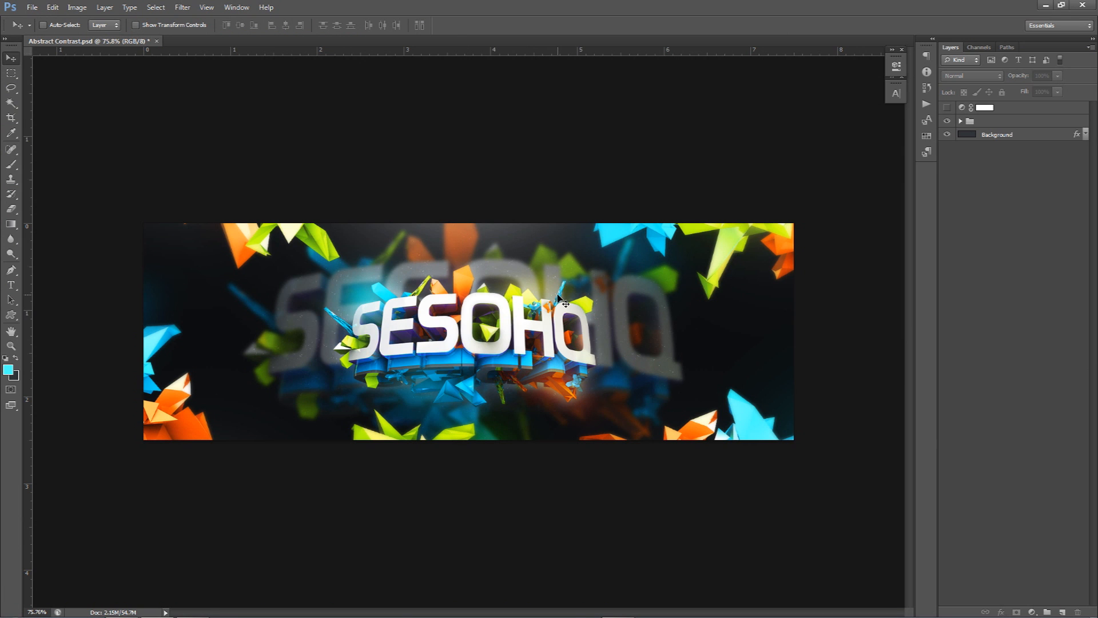
click(198, 609)
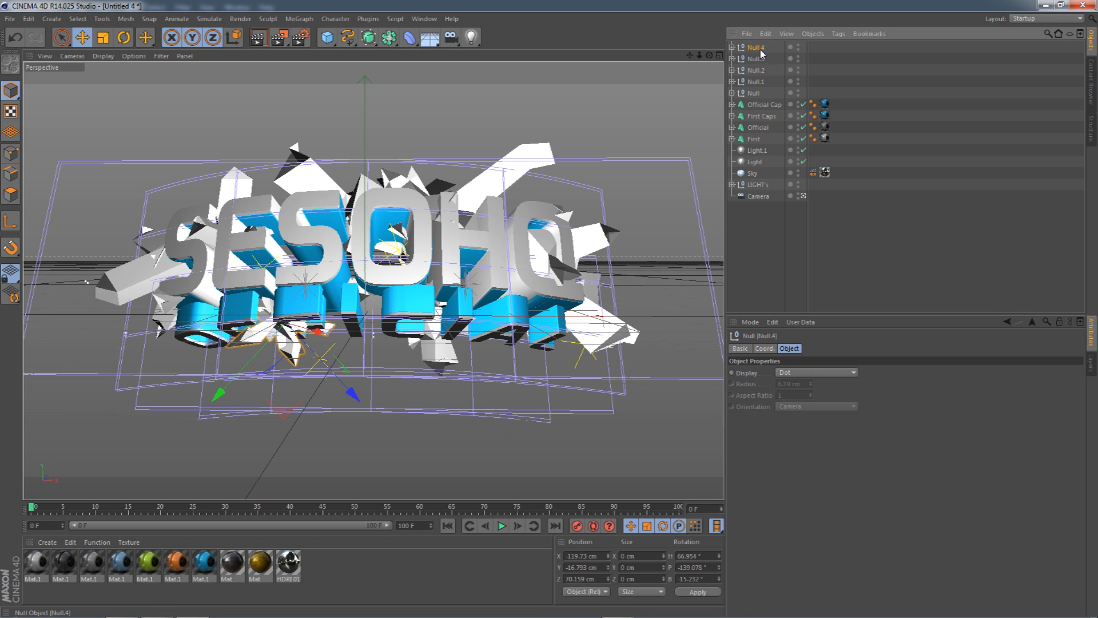
shift+click(752, 93)
key(alt+g)
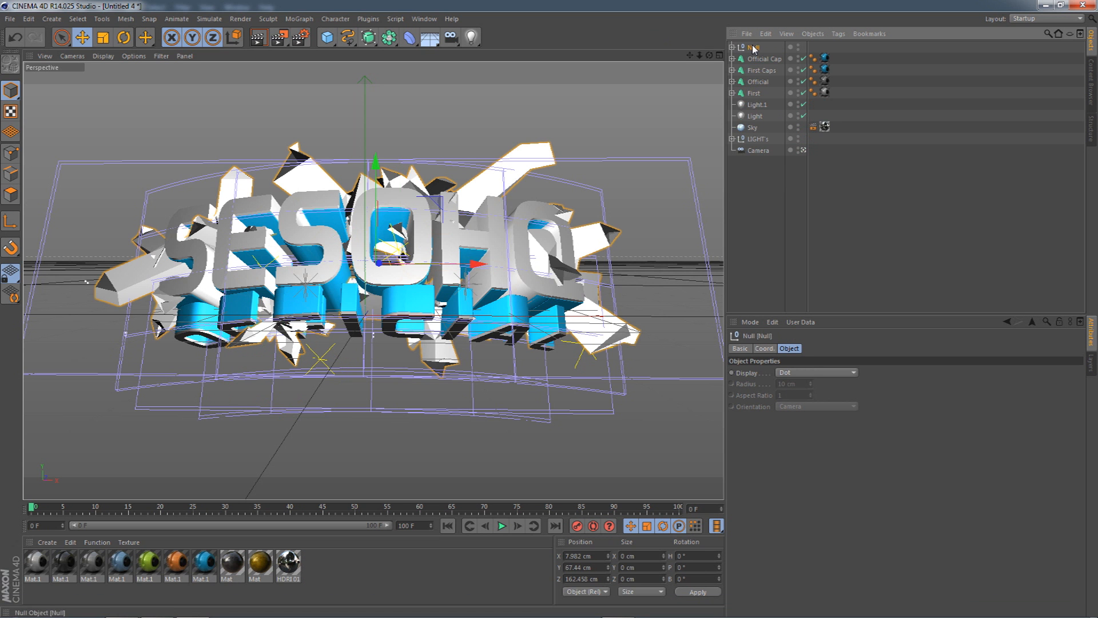
Rename the null that groups the angular shapes as Cry.
double_click(754, 48)
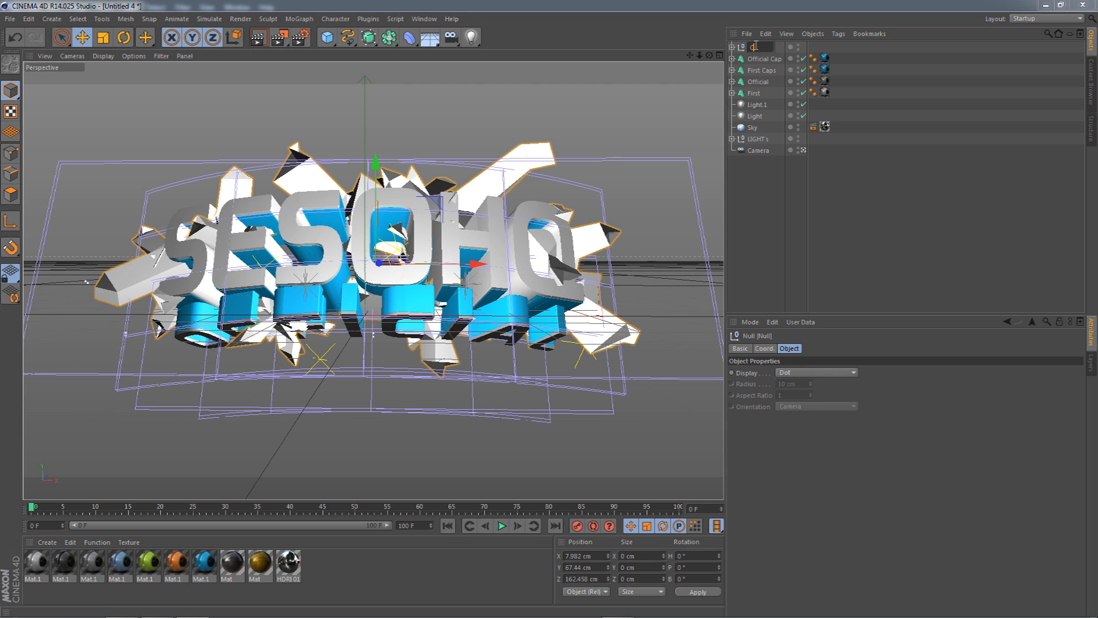
text(Cry)
key(Return)
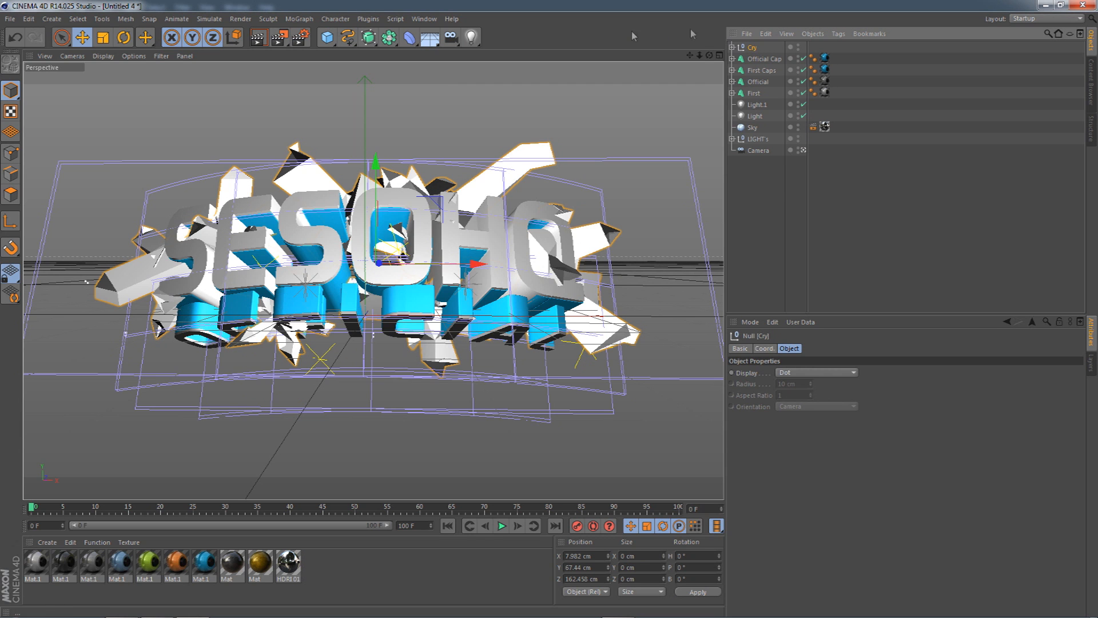
Add a cone and set its bottom radius to 30 cm and its height to 290 cm.
click(327, 38)
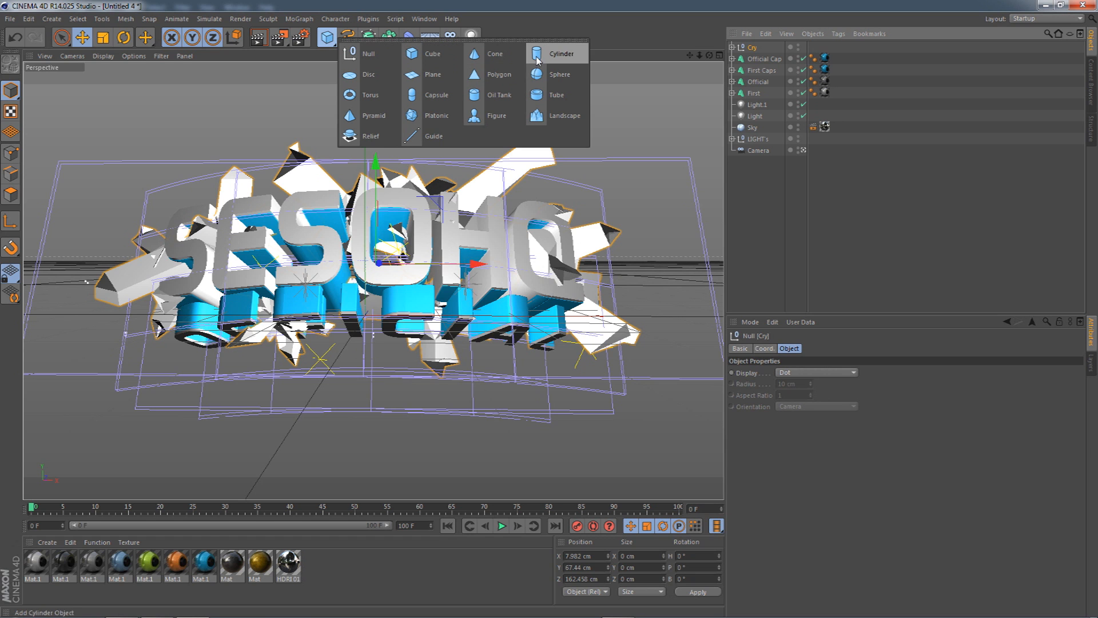
click(483, 54)
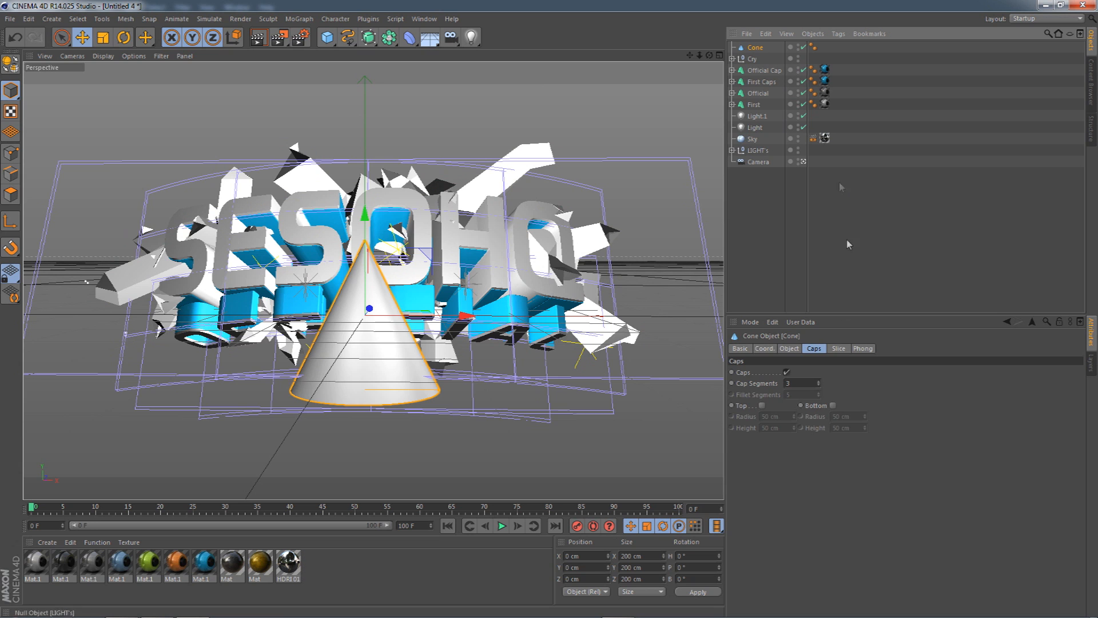
click(787, 349)
drag(832, 401, 830, 388)
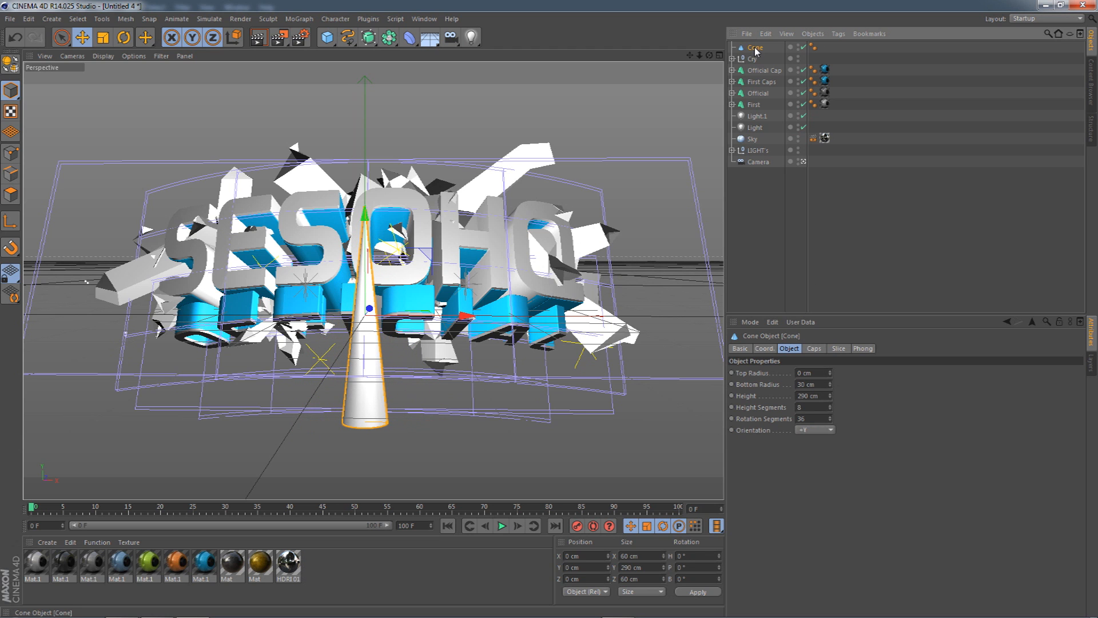
Group the cone under a null and add a Random effector with deformation enabled inside that null.
key(alt+g)
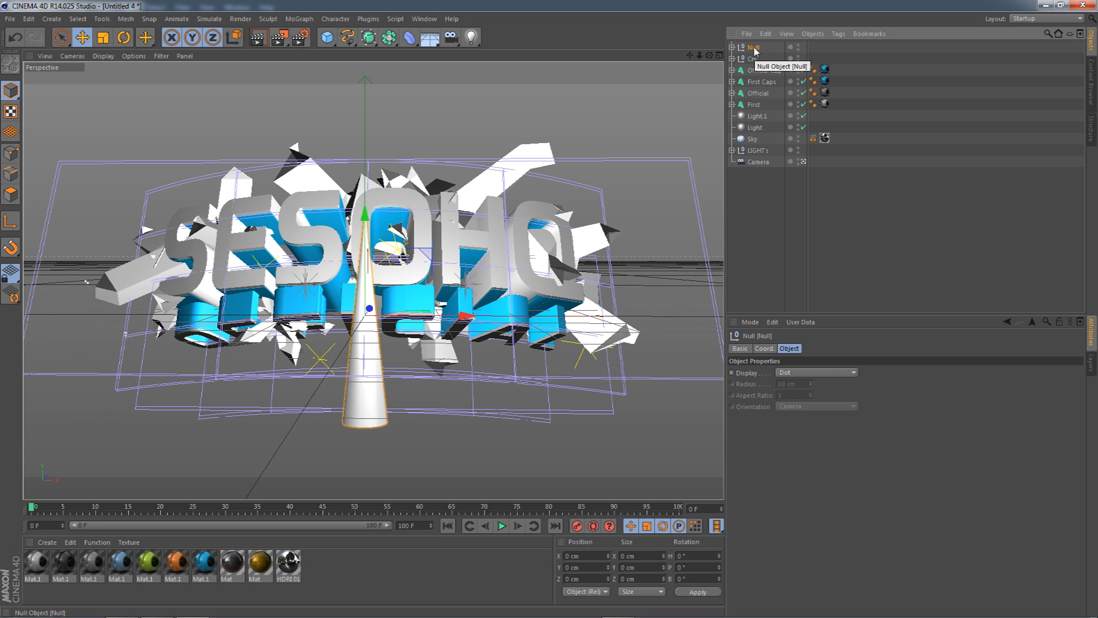
click(732, 48)
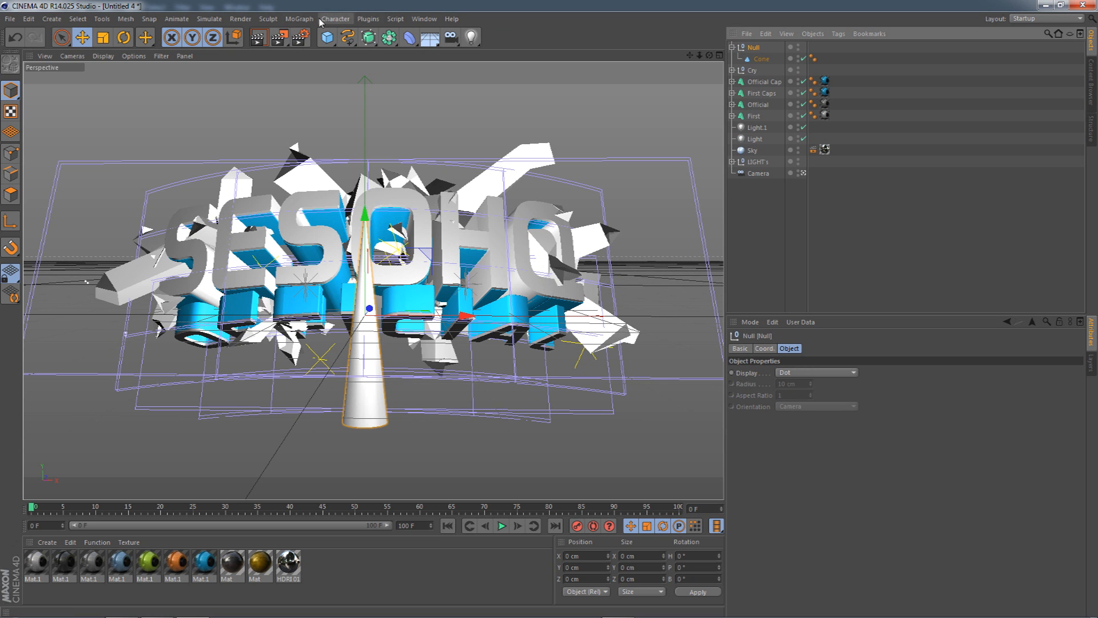
click(299, 19)
mouse_move(320, 36)
click(403, 124)
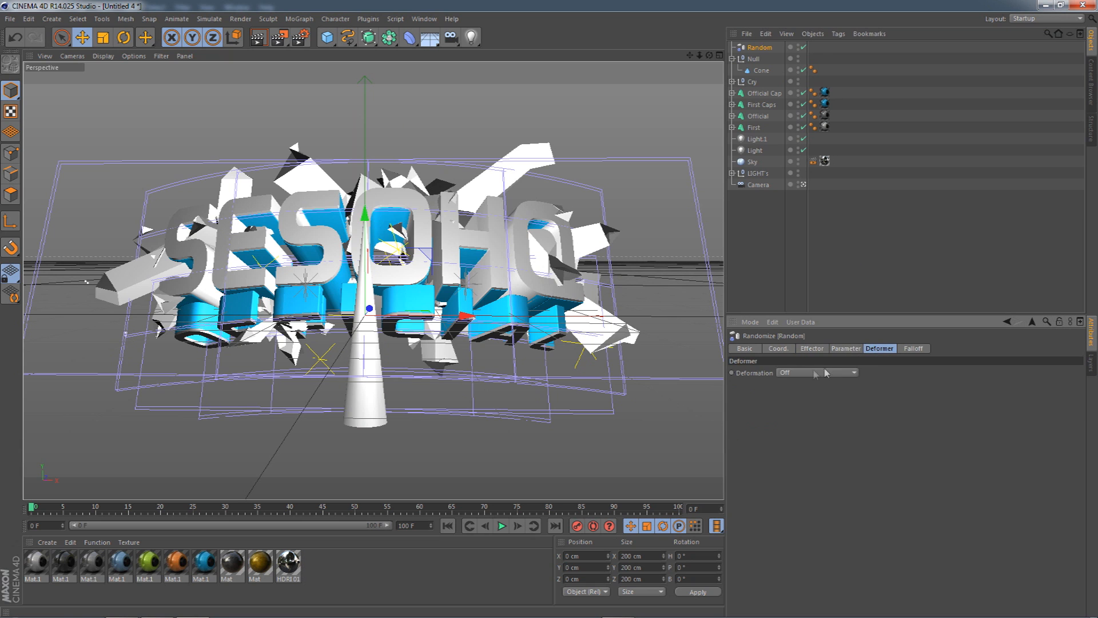
drag(759, 48, 761, 67)
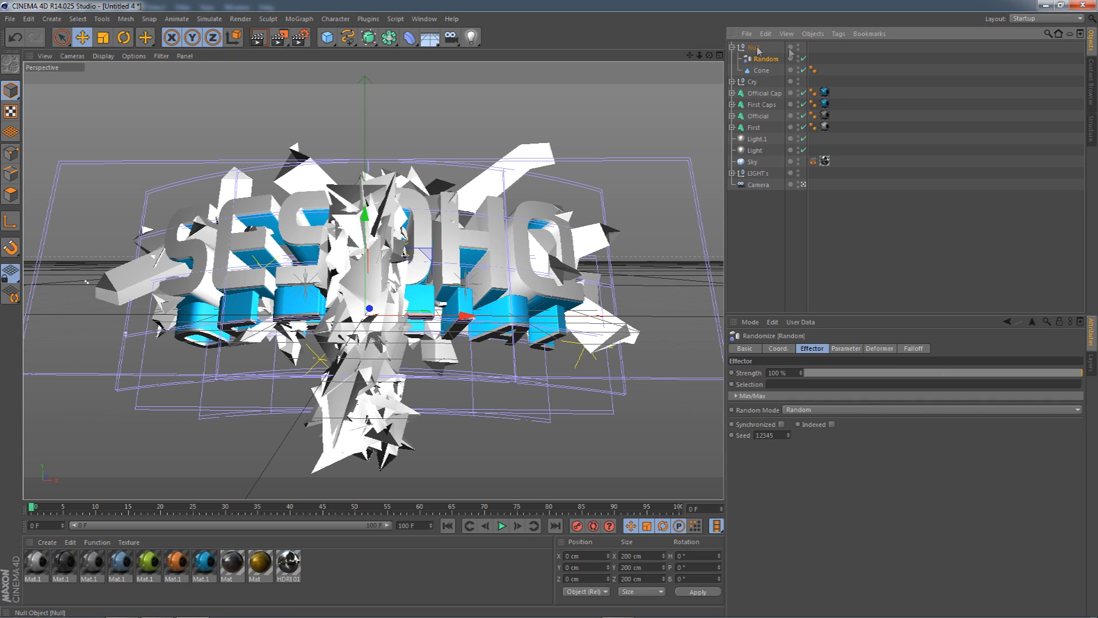
Set the strength of the cone's Random effector to 11%.
double_click(780, 373)
text(15)
key(Return)
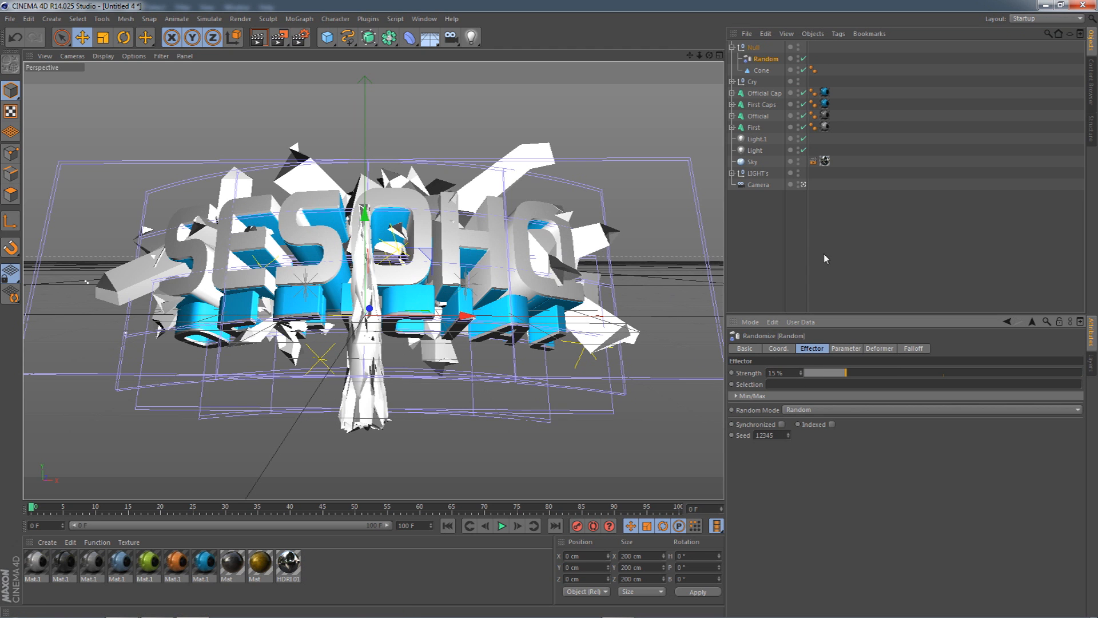
drag(786, 373, 671, 367)
text(11)
key(Return)
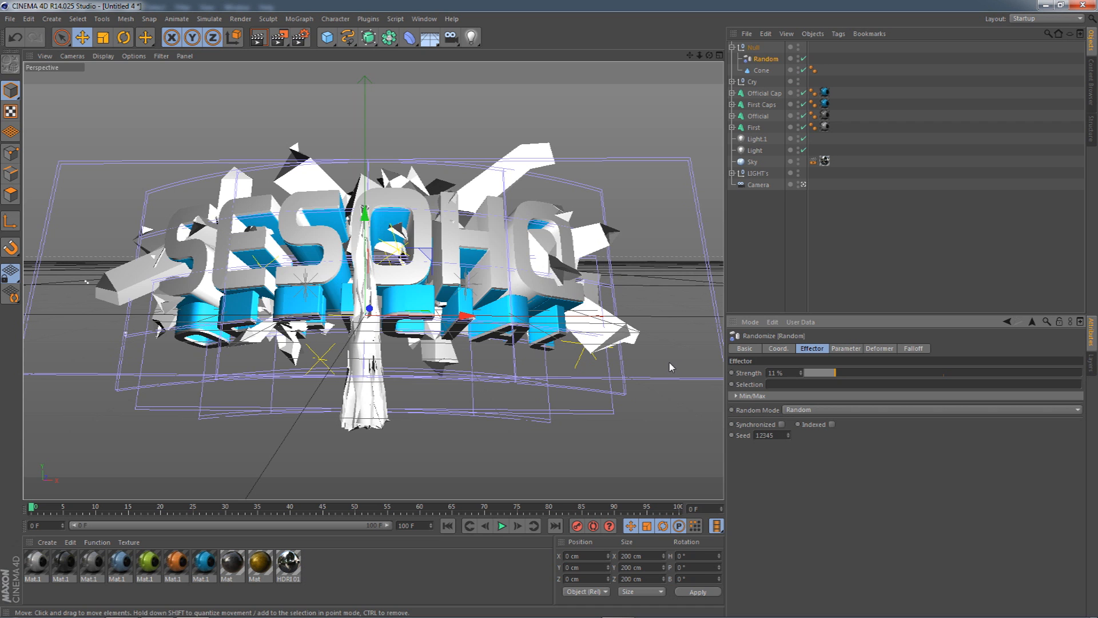
Scale down the cone's null, rotate it diagonally and move it to the upper side of the Q.
click(732, 47)
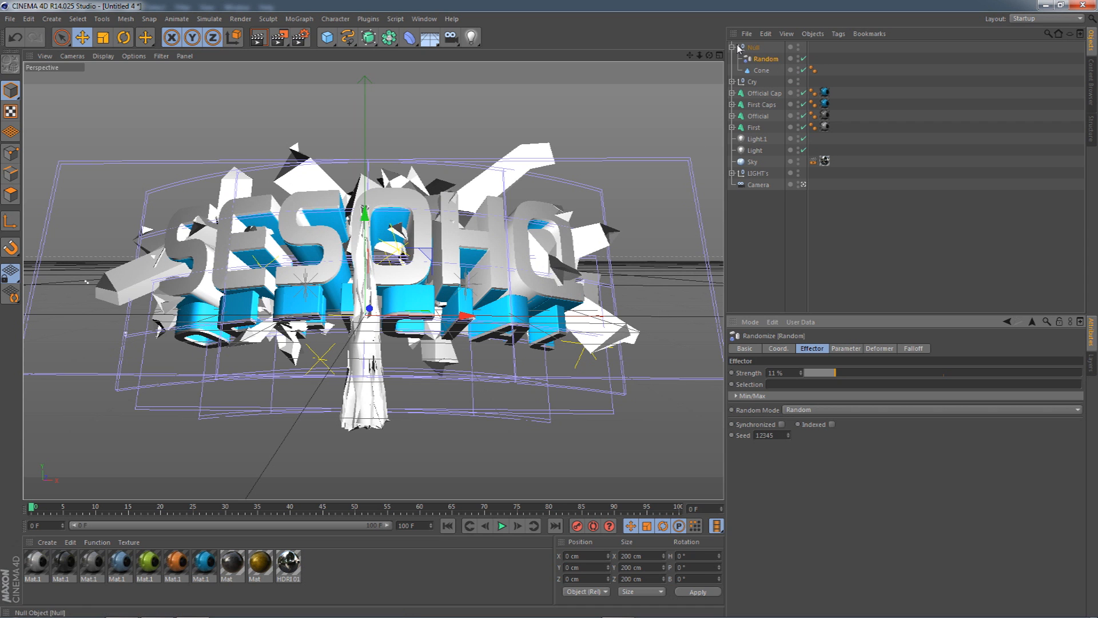
click(103, 37)
click(123, 37)
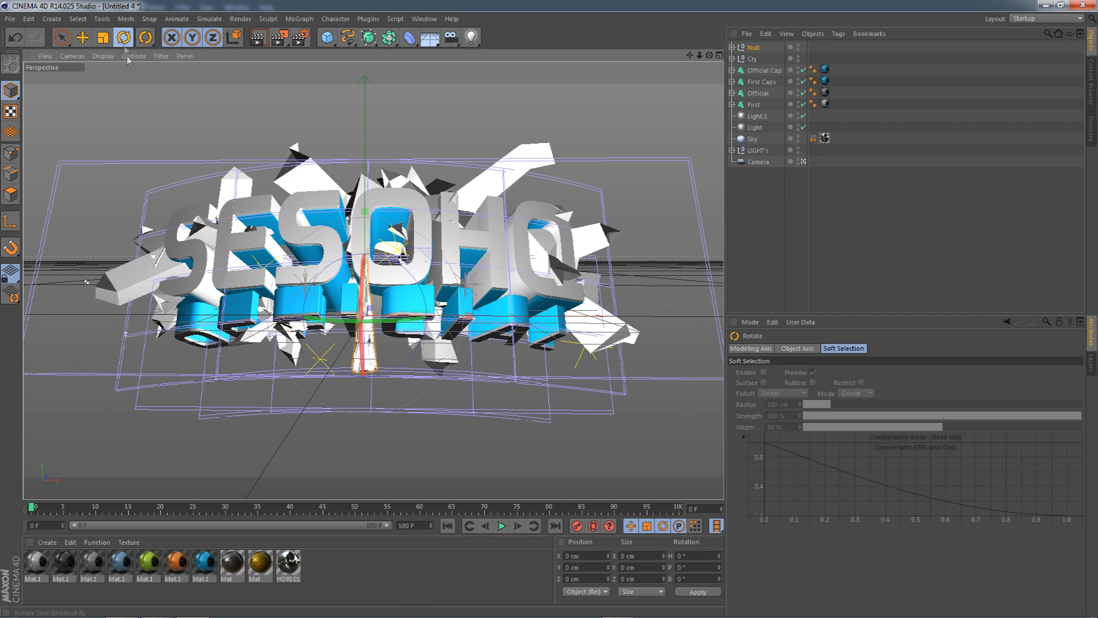
drag(355, 300, 563, 187)
click(82, 37)
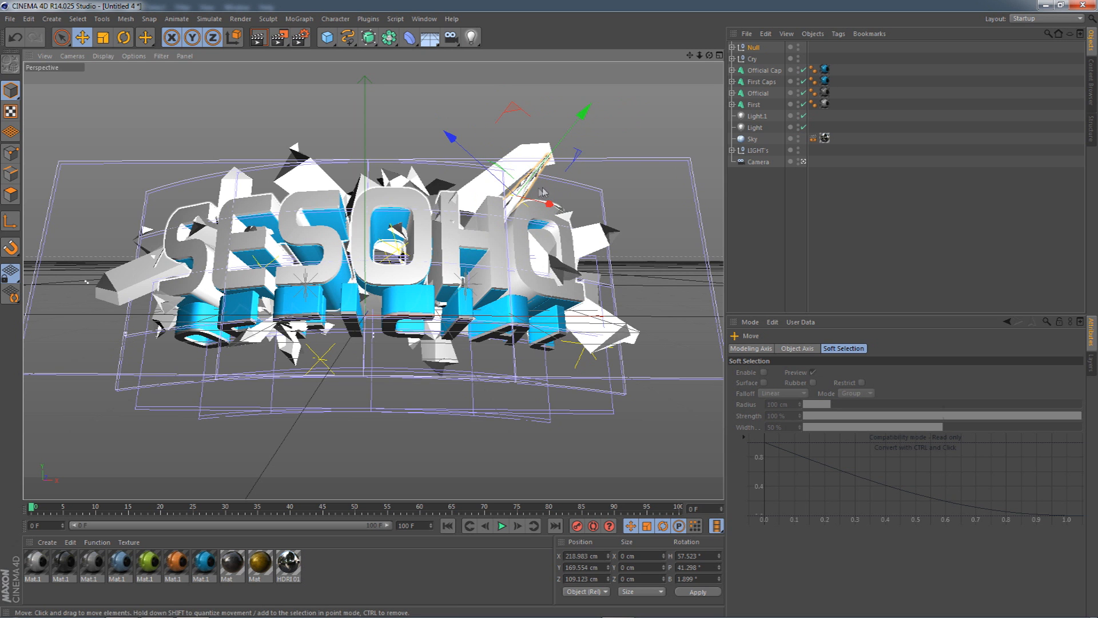
Duplicate the cone's null and place the rotated copy below the middle of the OFFICIAL text.
drag(562, 187, 321, 440)
key(r)
key(e)
drag(211, 132, 229, 138)
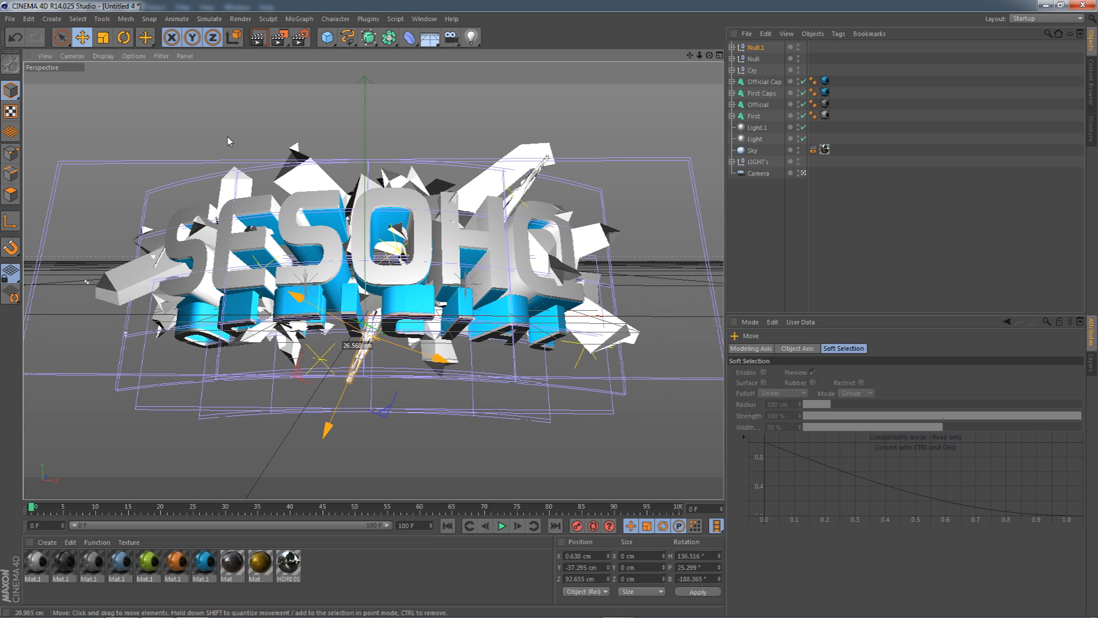
Duplicate the lower cone null again and move and rotate the copy beside the first S.
ctrl+drag(416, 248, 199, 187)
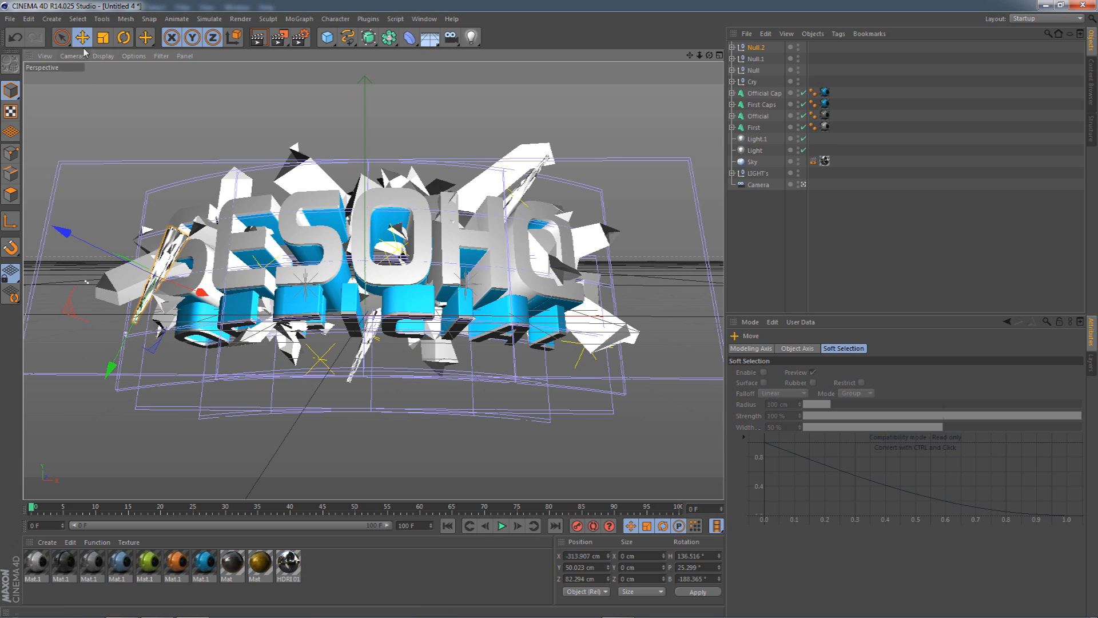
drag(104, 256, 130, 311)
click(123, 38)
drag(215, 292, 153, 268)
click(82, 37)
drag(130, 136, 137, 166)
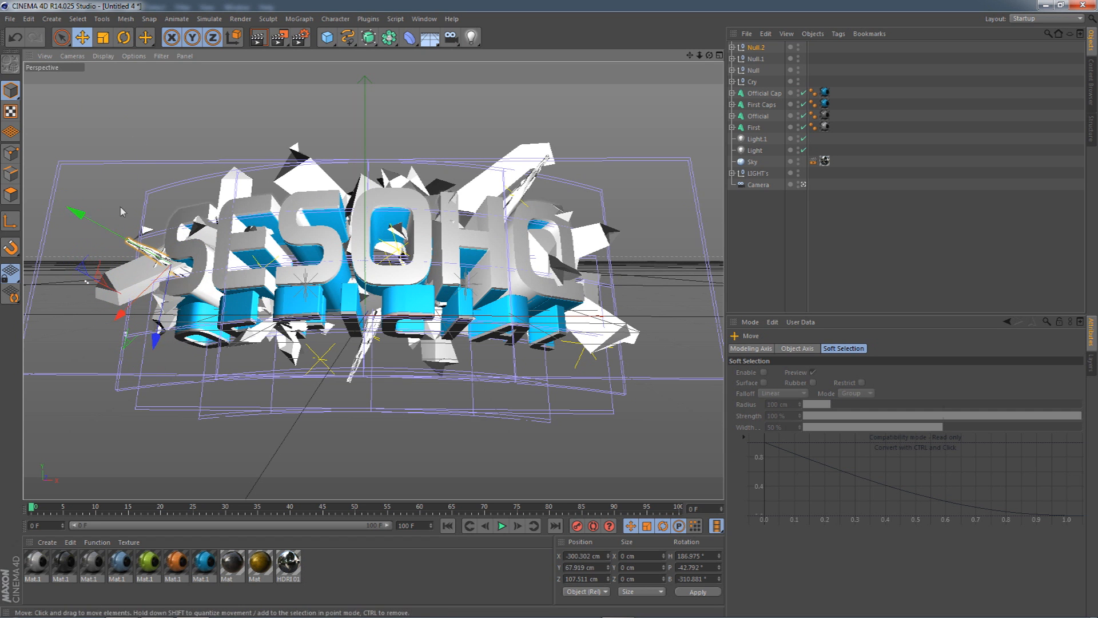
Rotate Null.2 to point outward and move it to the upper-left side of the first S.
click(124, 38)
drag(165, 233, 165, 270)
click(82, 39)
drag(136, 105, 159, 46)
drag(160, 229, 204, 248)
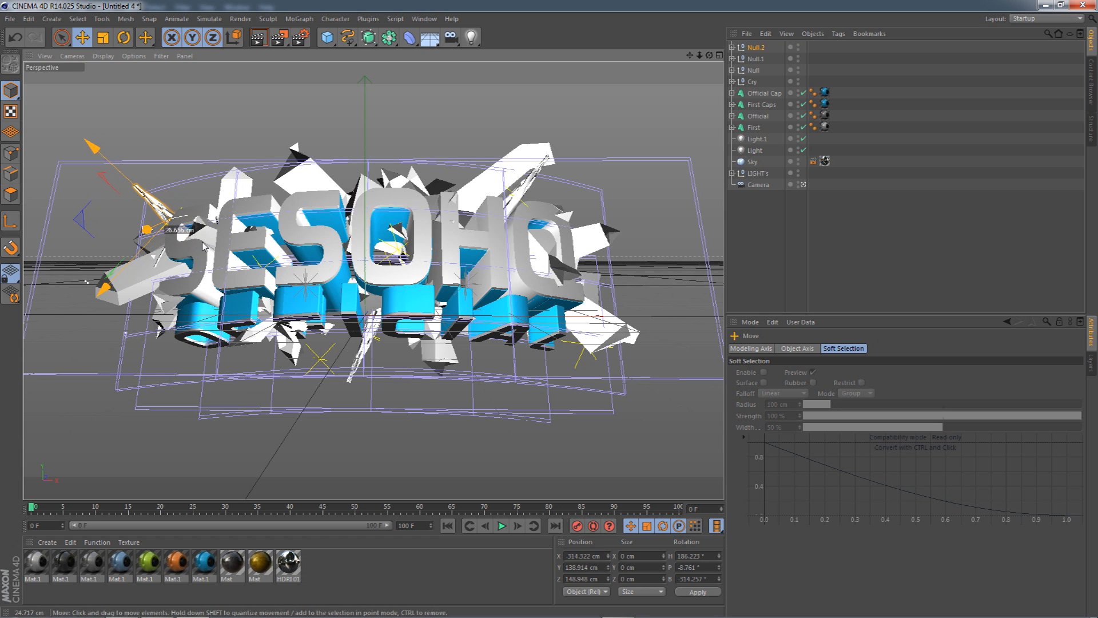
click(766, 245)
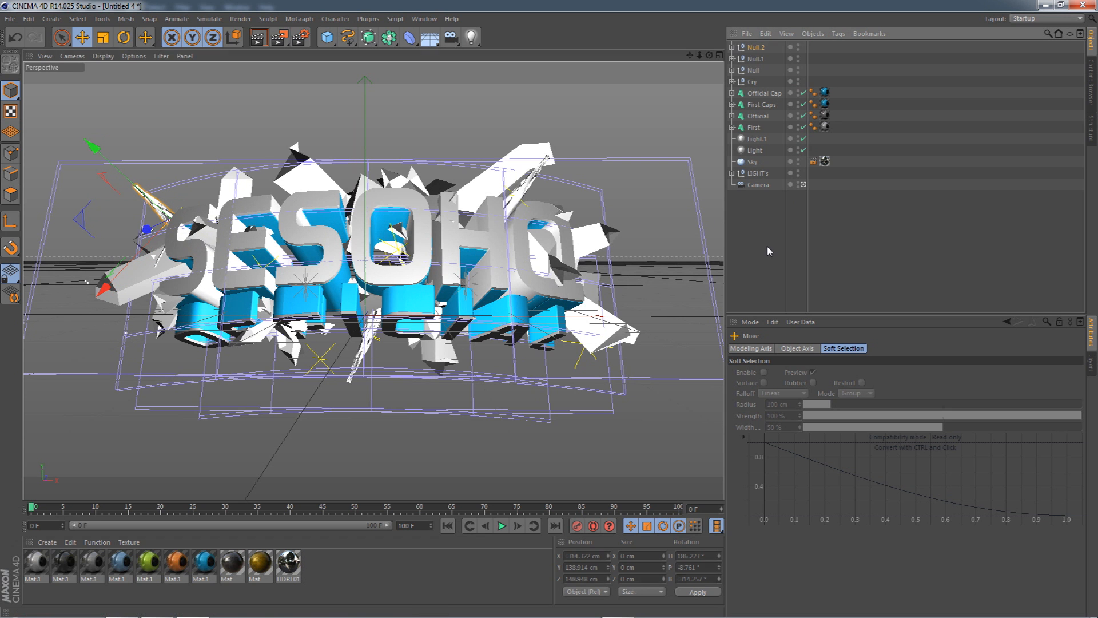
Group the three cone nulls under a single null and rename it Cone.
click(754, 49)
key(alt+g)
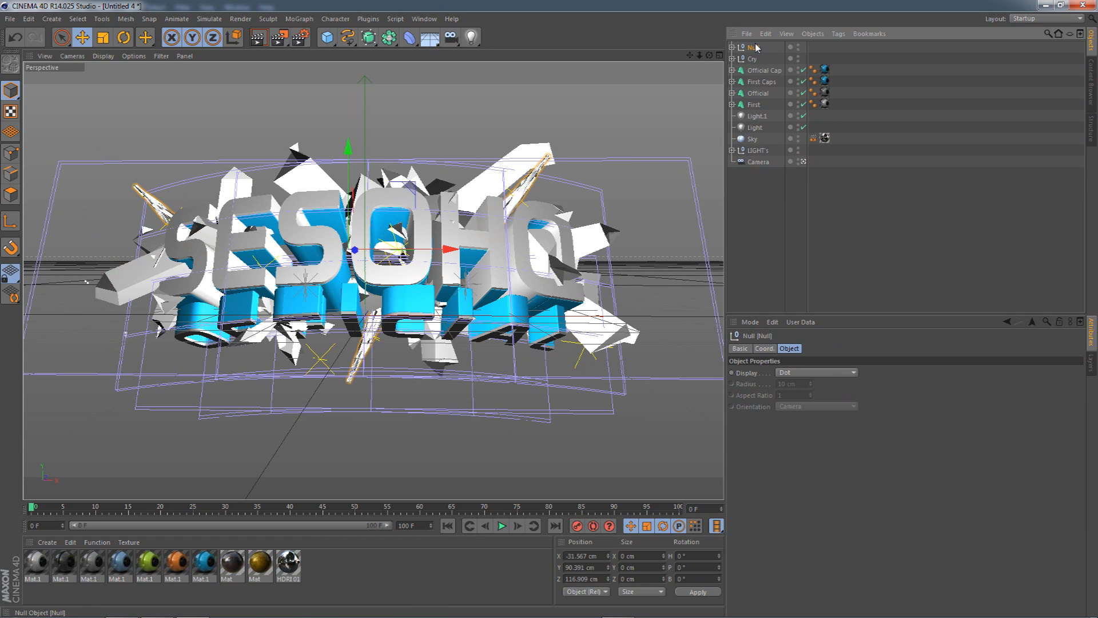
double_click(755, 47)
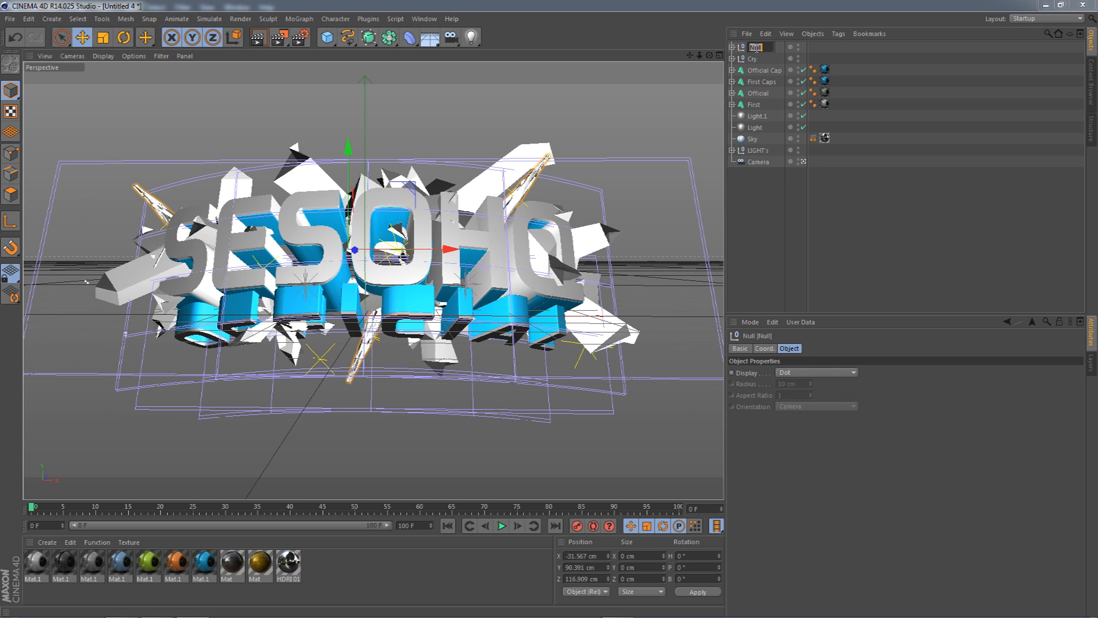
text(Cone)
key(Return)
Expand the Cry group and apply the green material to Null.4, orange to Null.3 and grey-blue to Null.2.
click(731, 58)
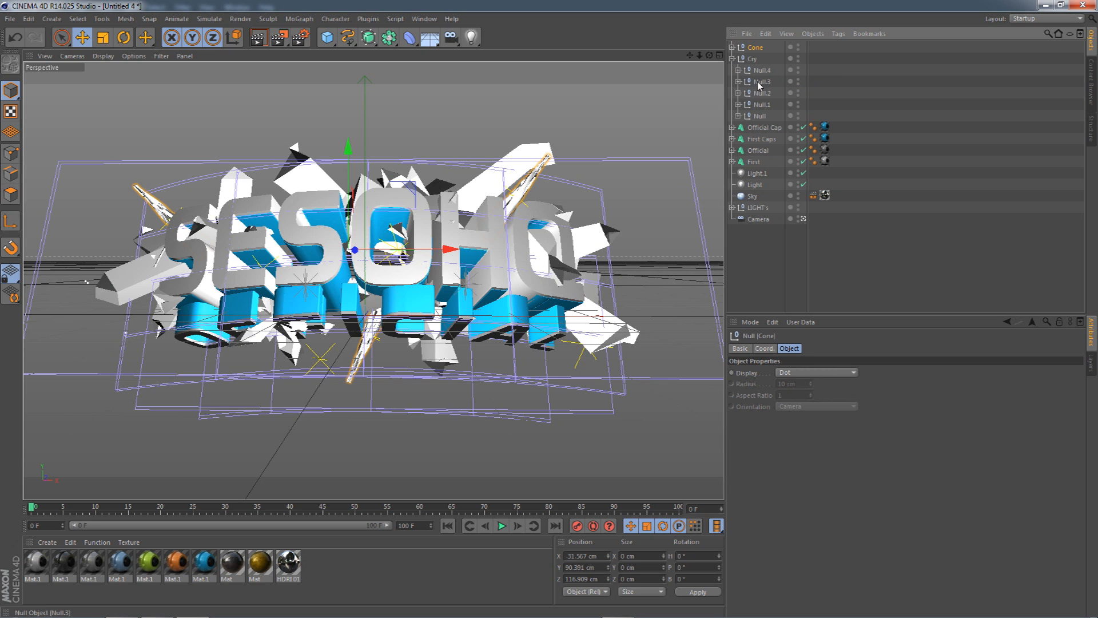
click(149, 563)
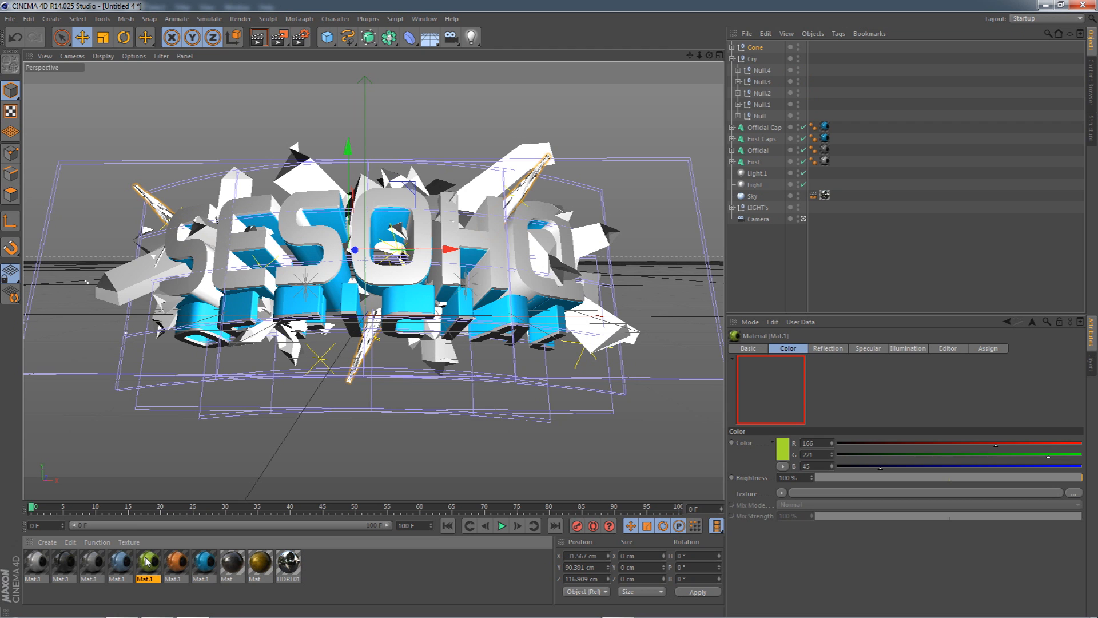
drag(151, 563, 764, 96)
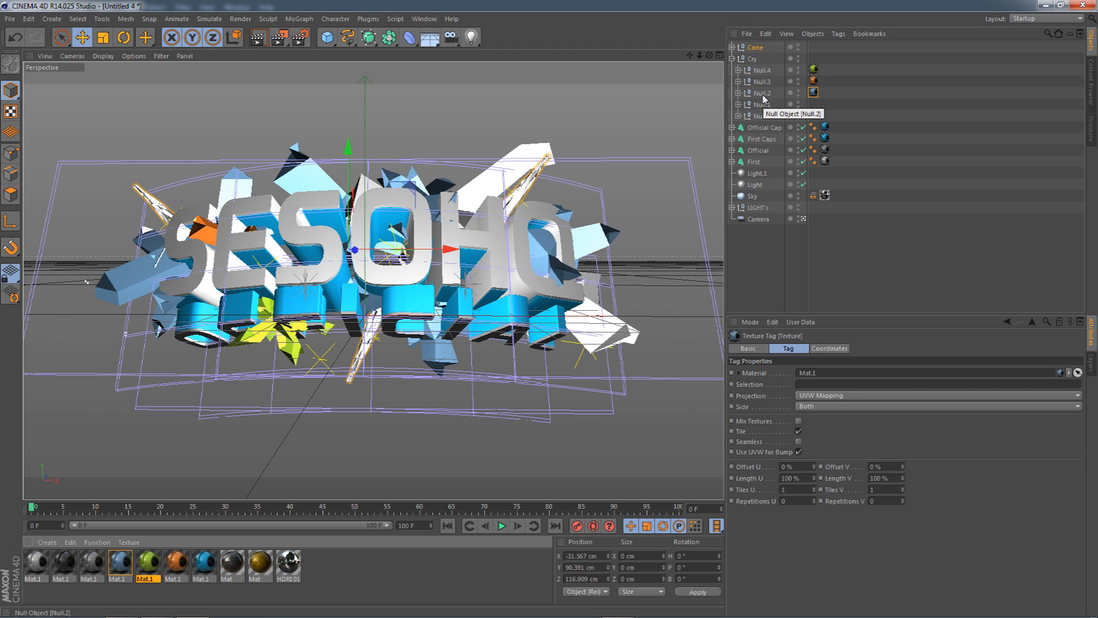
click(203, 563)
click(147, 563)
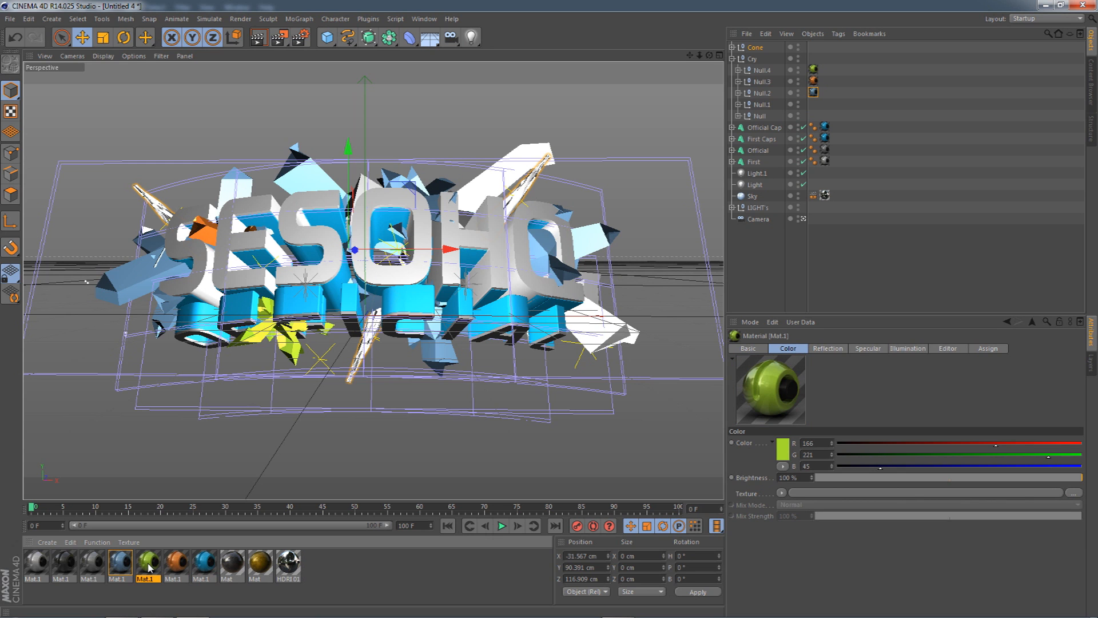
click(425, 19)
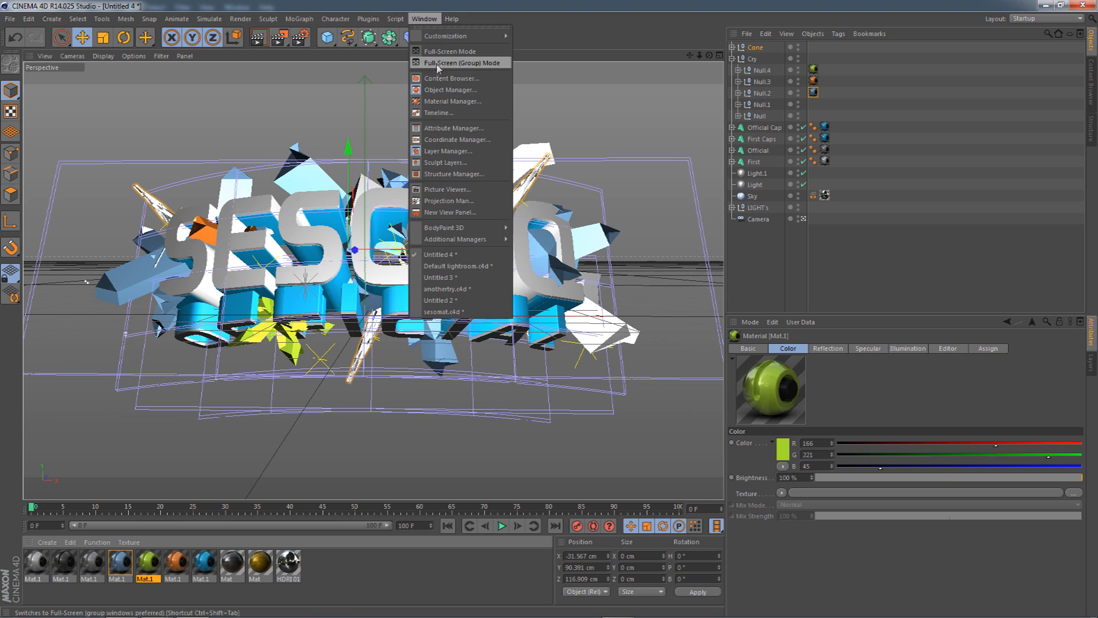
click(452, 62)
click(670, 87)
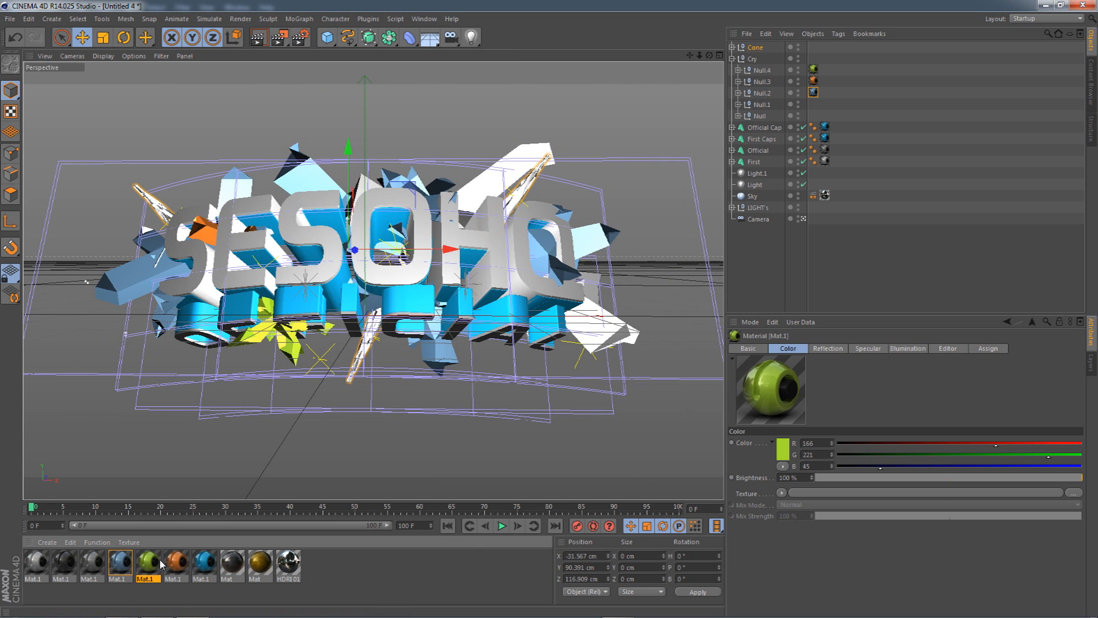
Duplicate the green material and set the copy's color to pink with RGB 242, 76, 193.
key(ctrl+c)
key(ctrl+v)
double_click(43, 564)
click(479, 119)
click(413, 118)
click(401, 130)
click(446, 142)
click(461, 119)
click(385, 131)
click(412, 130)
click(494, 119)
drag(401, 130, 400, 131)
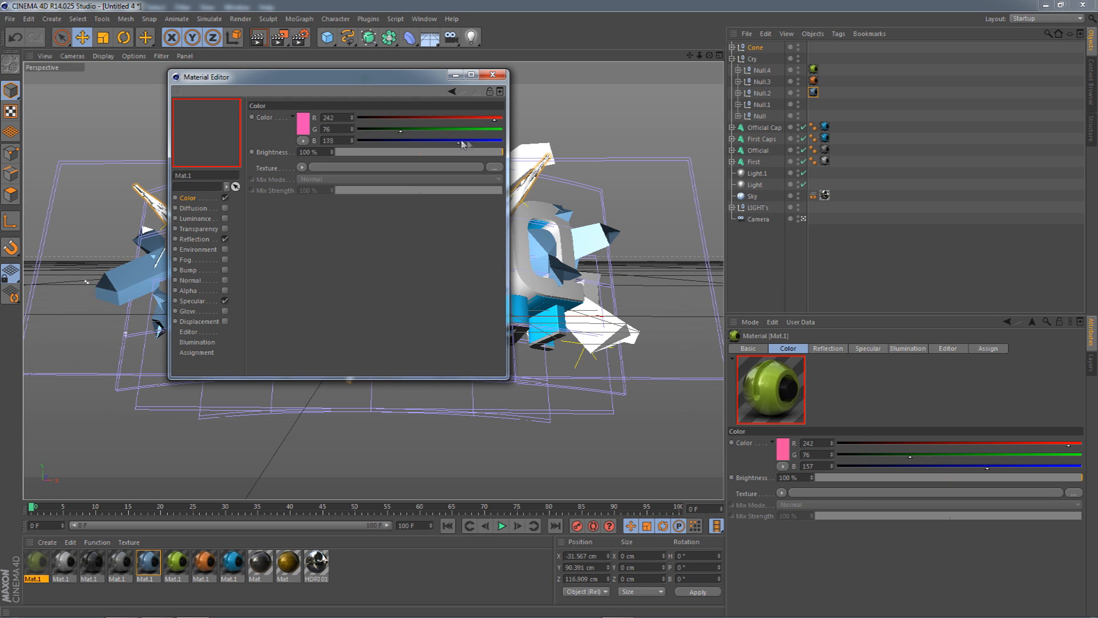
drag(470, 146, 467, 147)
click(493, 75)
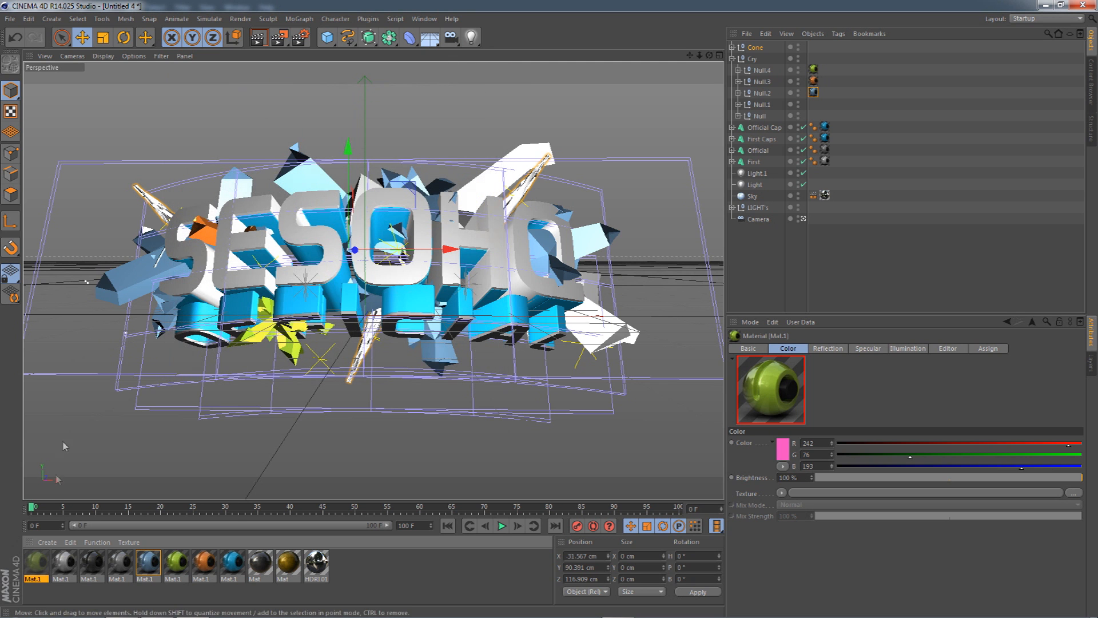
Expand Null.2 in the Cry group and apply the pink material to its Platonic and Platonic.2 instead of the whole null.
drag(701, 164, 813, 91)
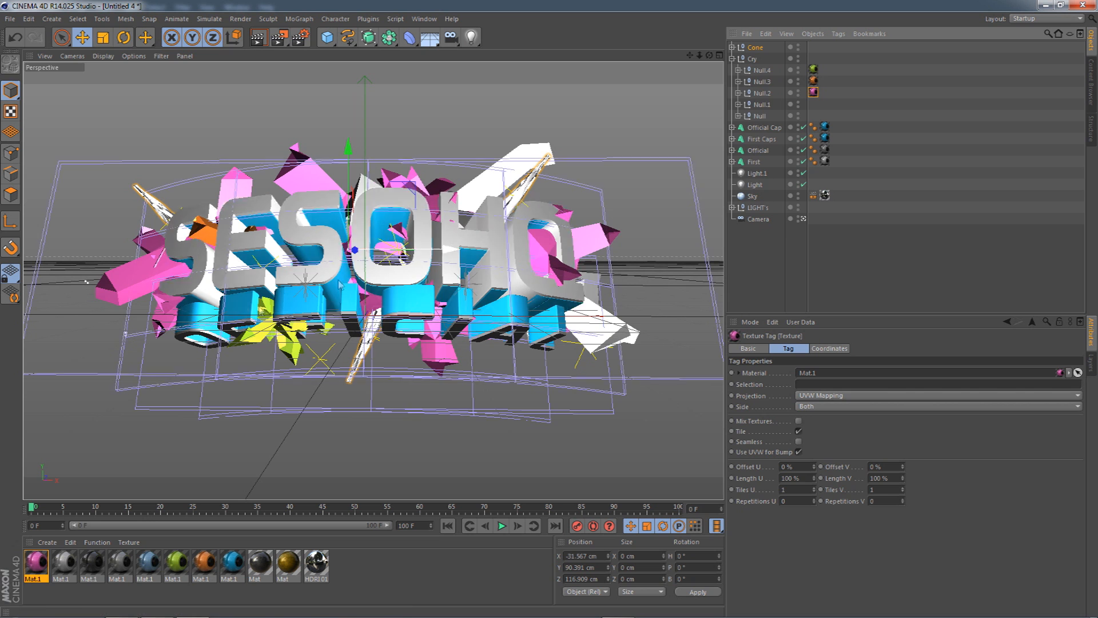
click(739, 93)
drag(819, 92, 832, 139)
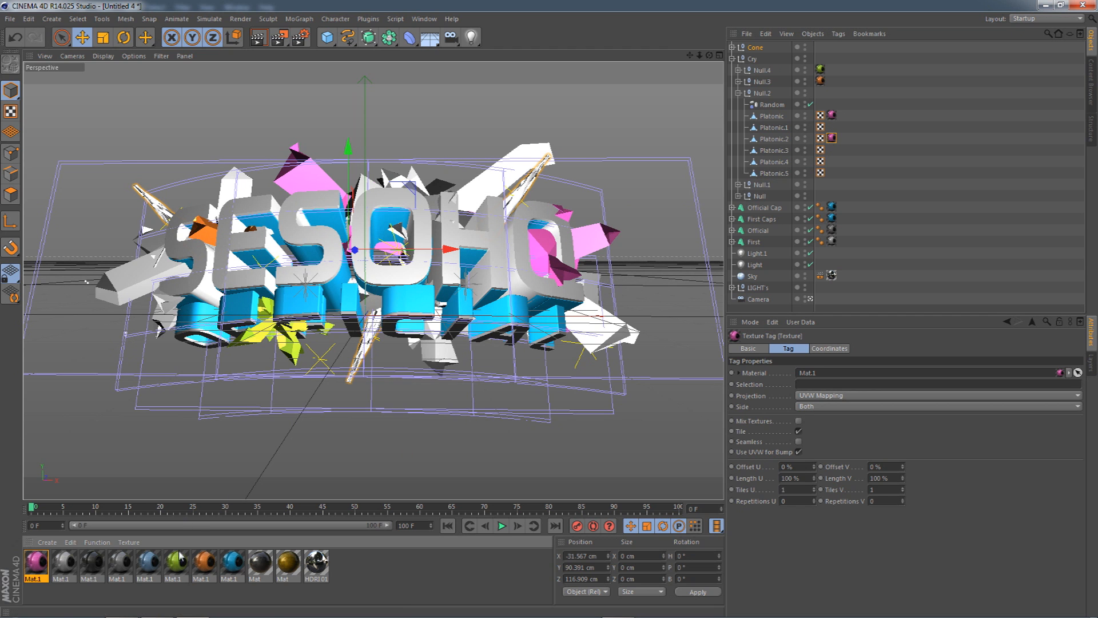
Apply the green material to Platonic.1 and Platonic.3, and the bright blue material to Platonic.4 and Platonic.5.
drag(175, 560, 832, 150)
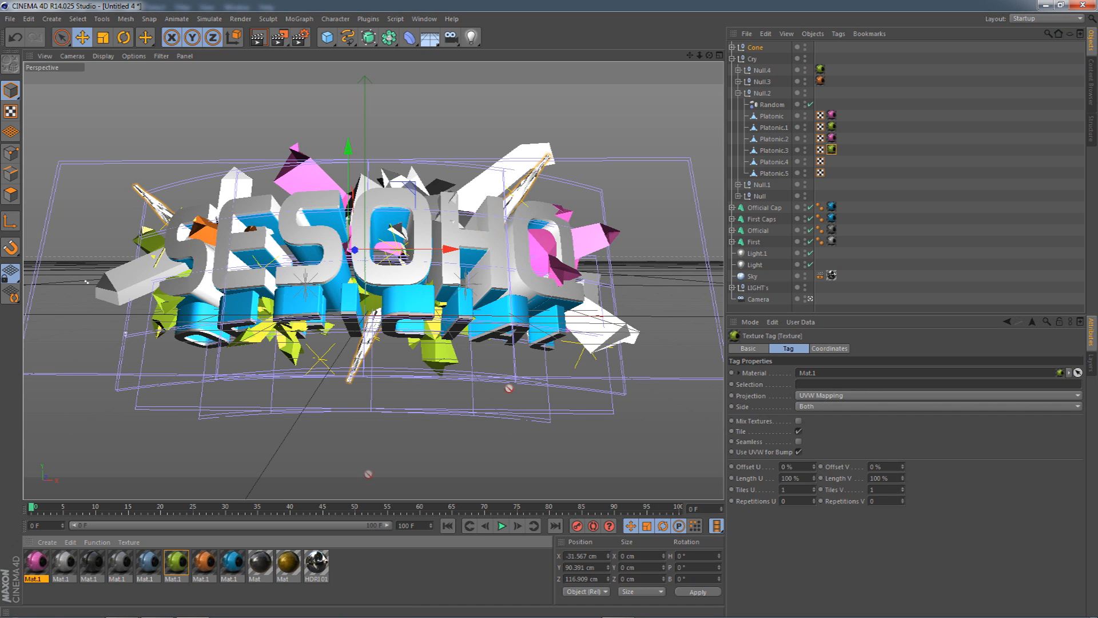
drag(786, 110, 832, 172)
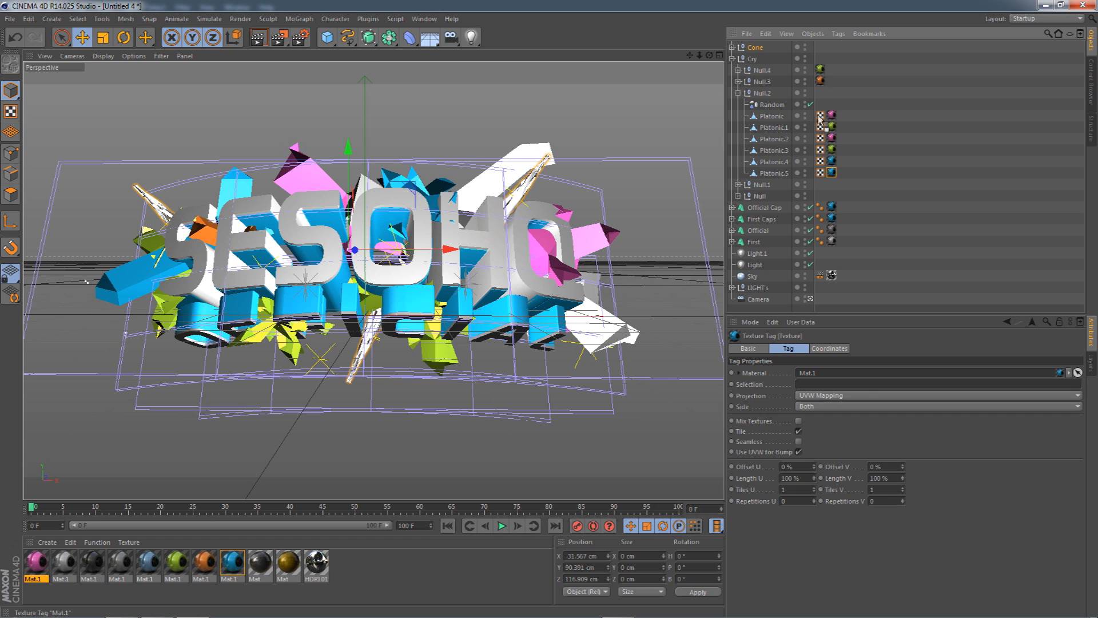
Move the bright blue material tag from Platonic.5 to Null, and apply the orange material to Platonic.5 and Null.1.
drag(822, 195, 824, 195)
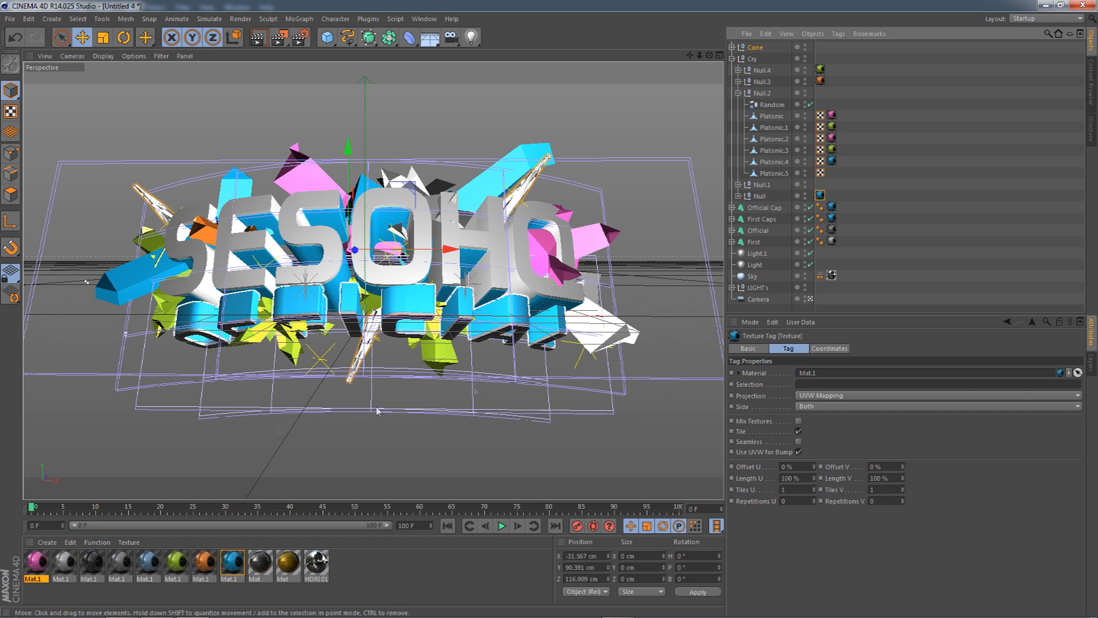
click(205, 565)
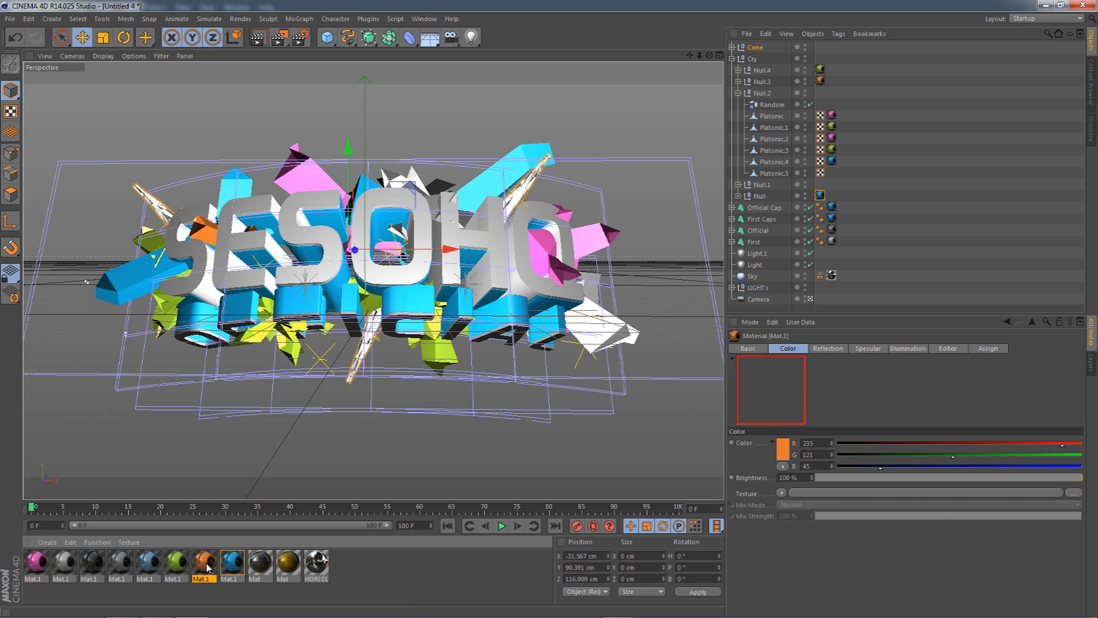
drag(831, 172, 826, 173)
drag(209, 565, 763, 187)
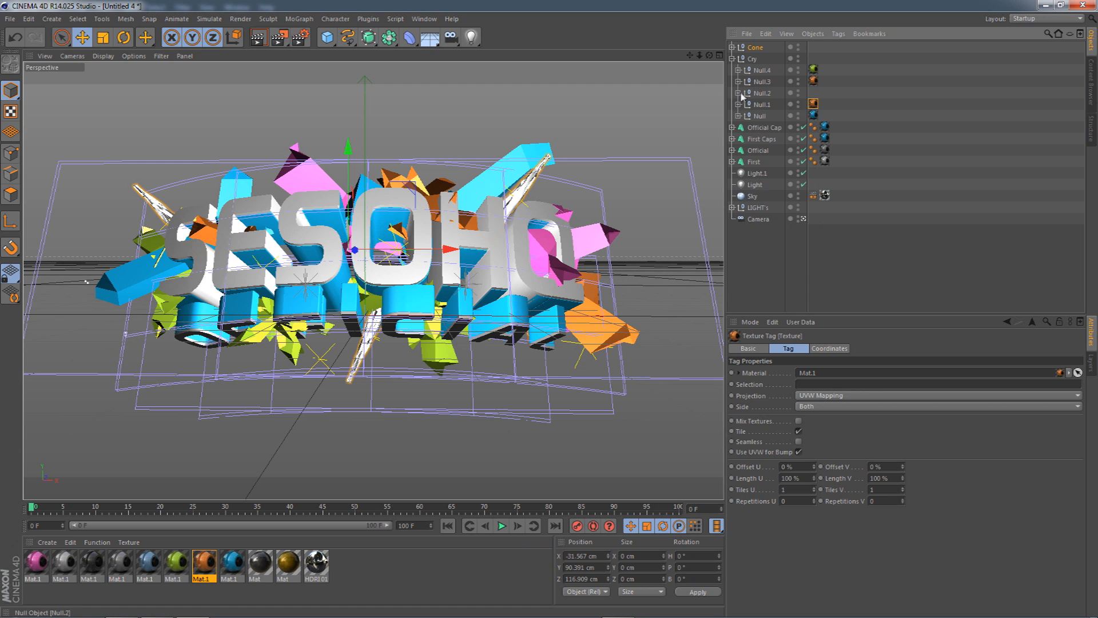
Select all the material tags in the Cry group, set their projection to Cubic and turn on Seamless.
ctrl+click(820, 195)
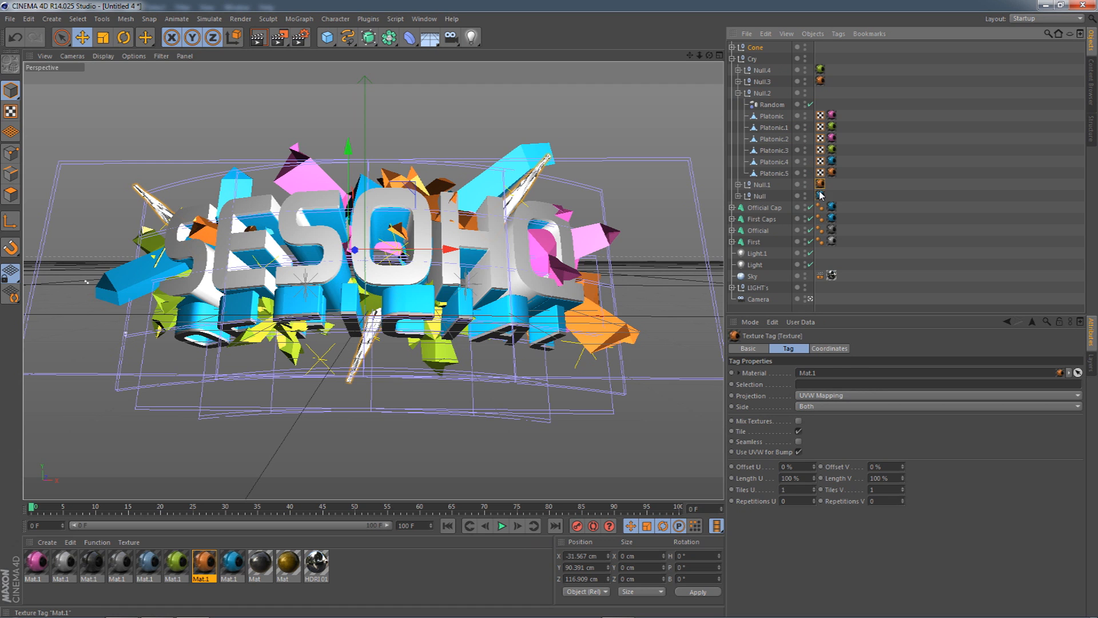
ctrl+click(832, 149)
ctrl+click(831, 138)
ctrl+click(831, 127)
ctrl+click(831, 115)
ctrl+click(820, 81)
ctrl+click(820, 69)
click(815, 396)
click(812, 440)
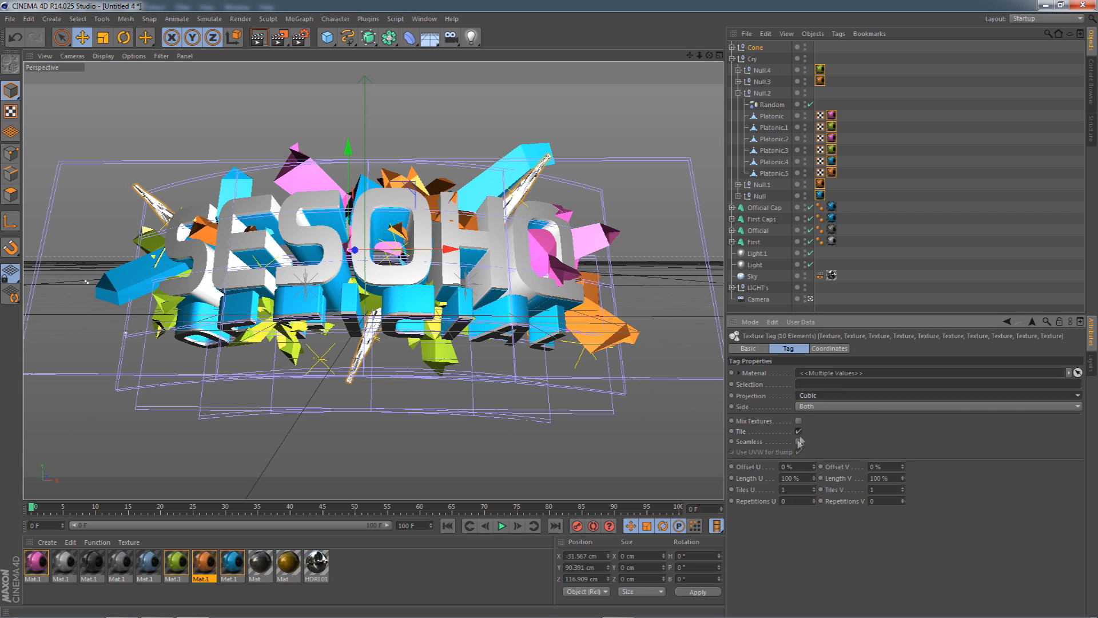
click(798, 442)
Expand the Cone group and apply the orange material to Null.2, bright blue to Null.1 and green to Null.
click(732, 58)
click(732, 47)
click(761, 59)
drag(204, 563, 773, 60)
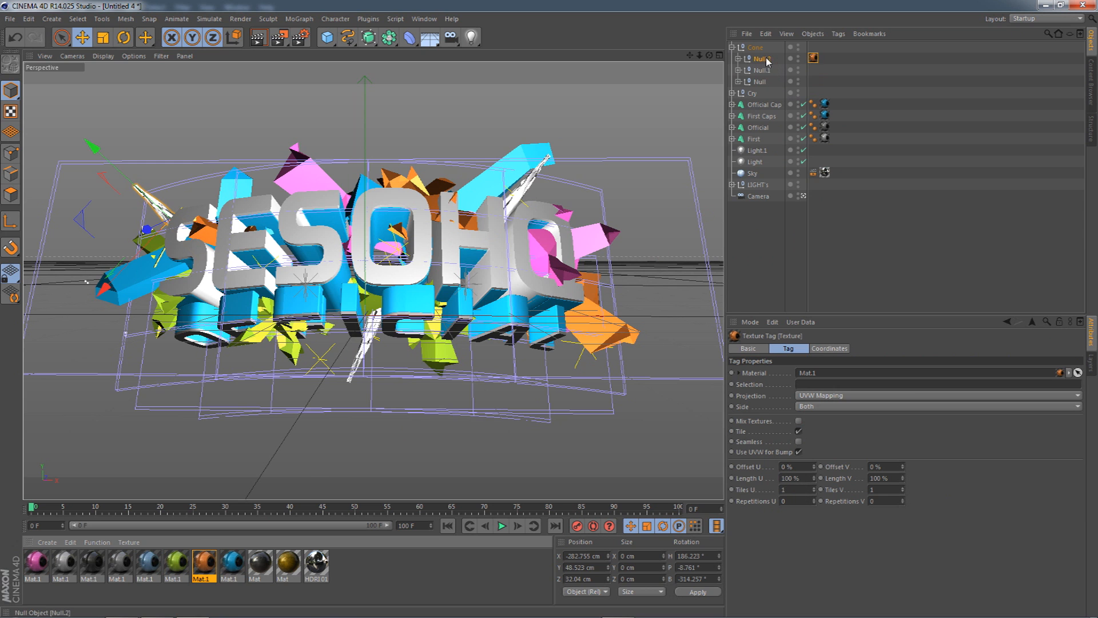
click(229, 563)
drag(752, 94, 768, 71)
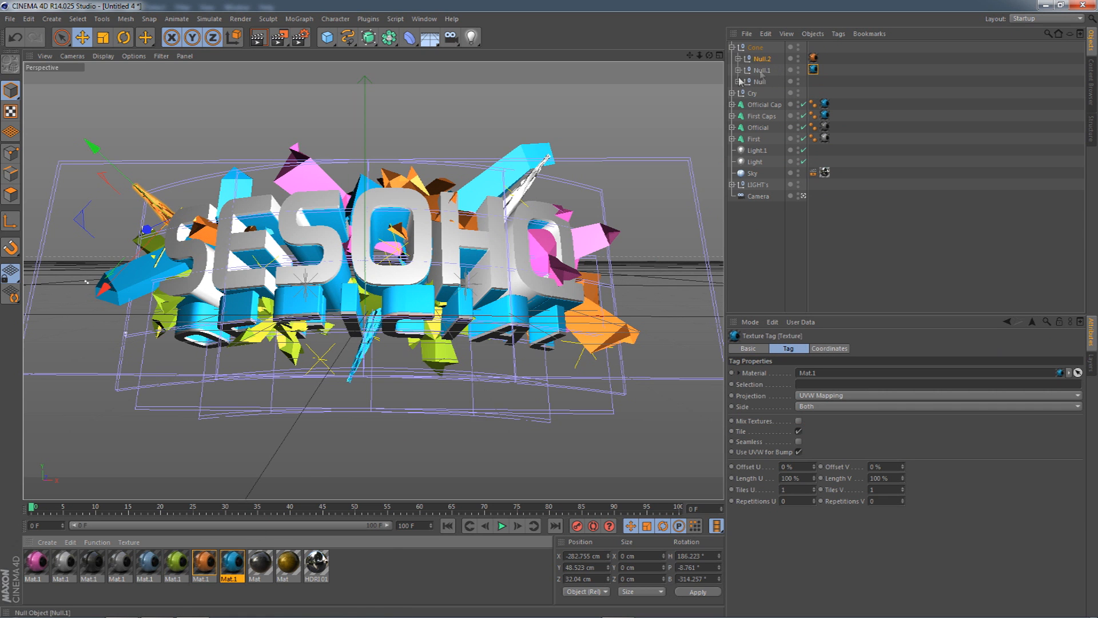
click(176, 563)
drag(806, 87, 808, 86)
click(732, 48)
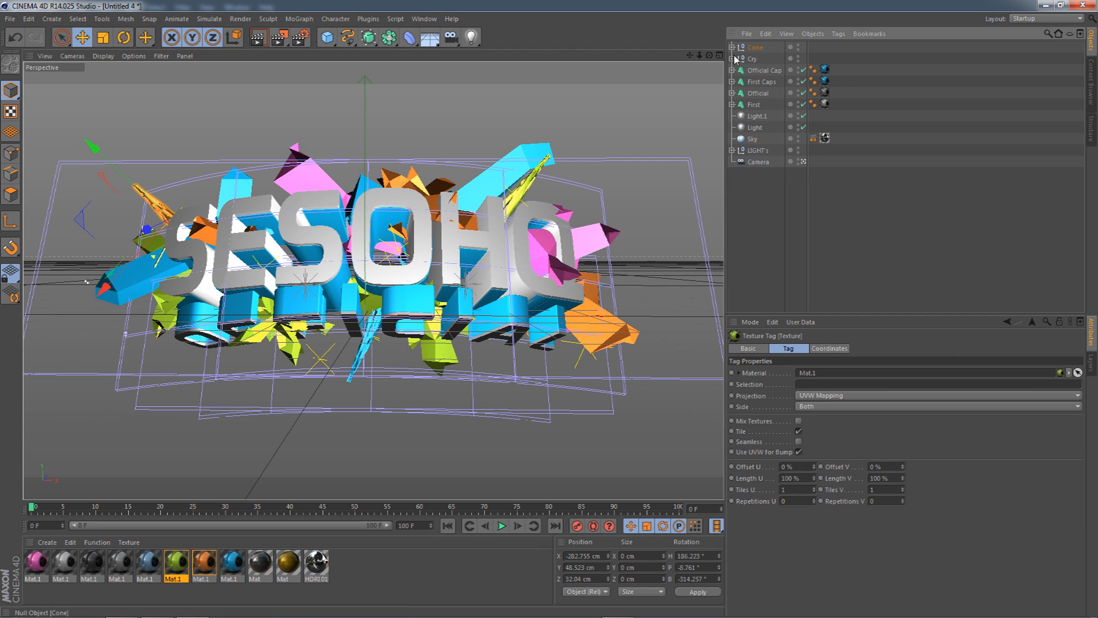
Render a preview of the scene in the viewport and switch to Photoshop to view the Abstract Contrast banner.
click(821, 221)
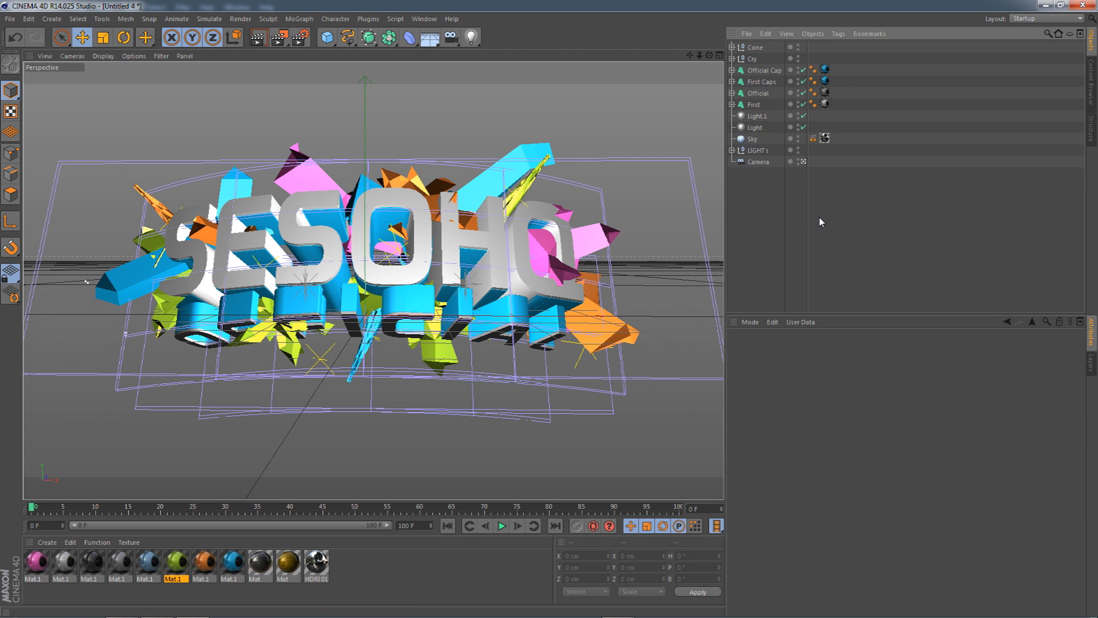
drag(689, 56, 689, 62)
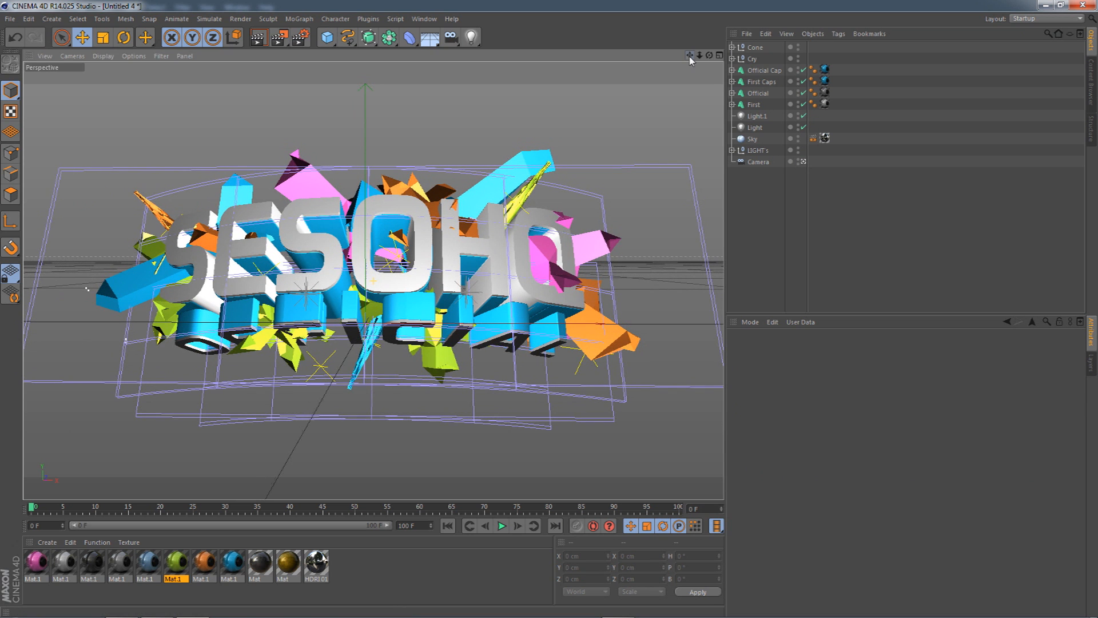
click(259, 40)
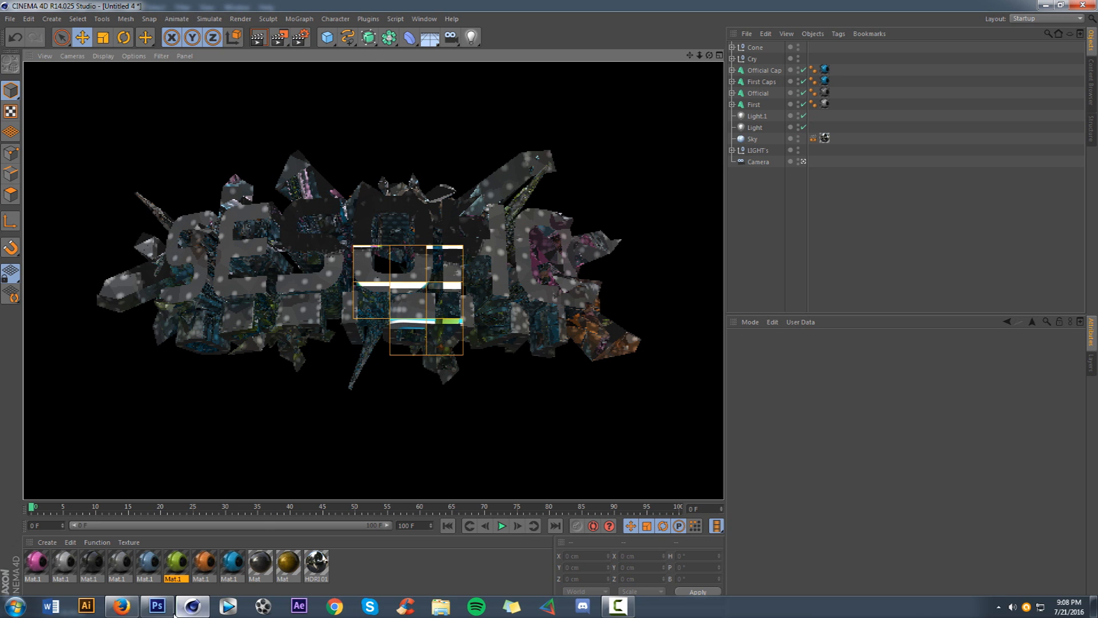
click(157, 605)
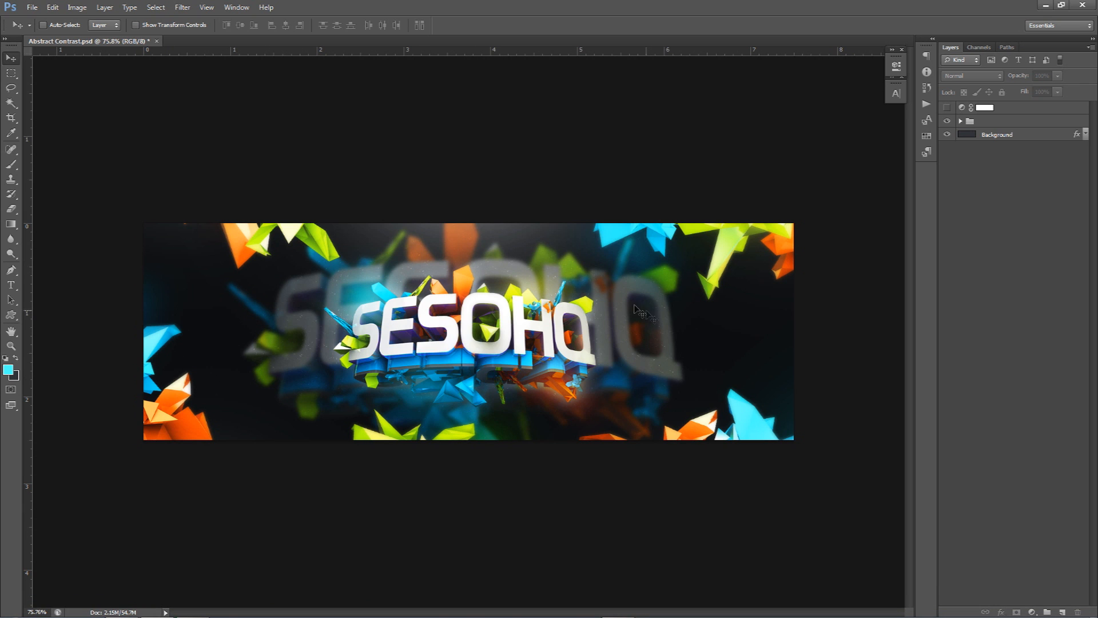
Switch back to Cinema 4D and open the render settings to review the Save options, including file format and alpha channel.
click(193, 611)
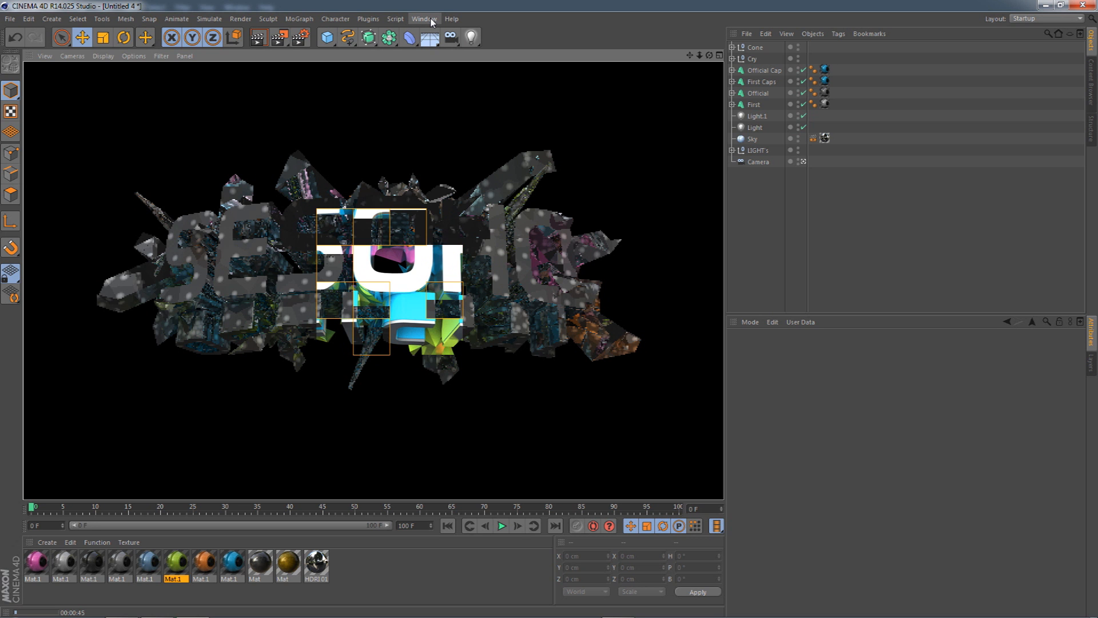
click(299, 37)
drag(278, 11, 843, 179)
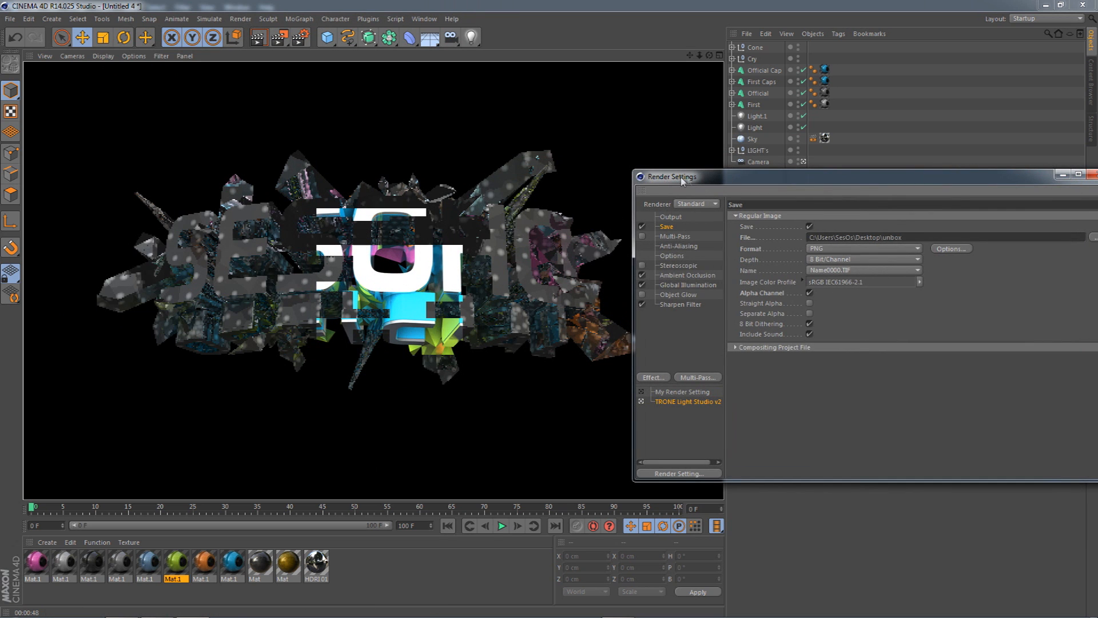
drag(690, 179, 599, 133)
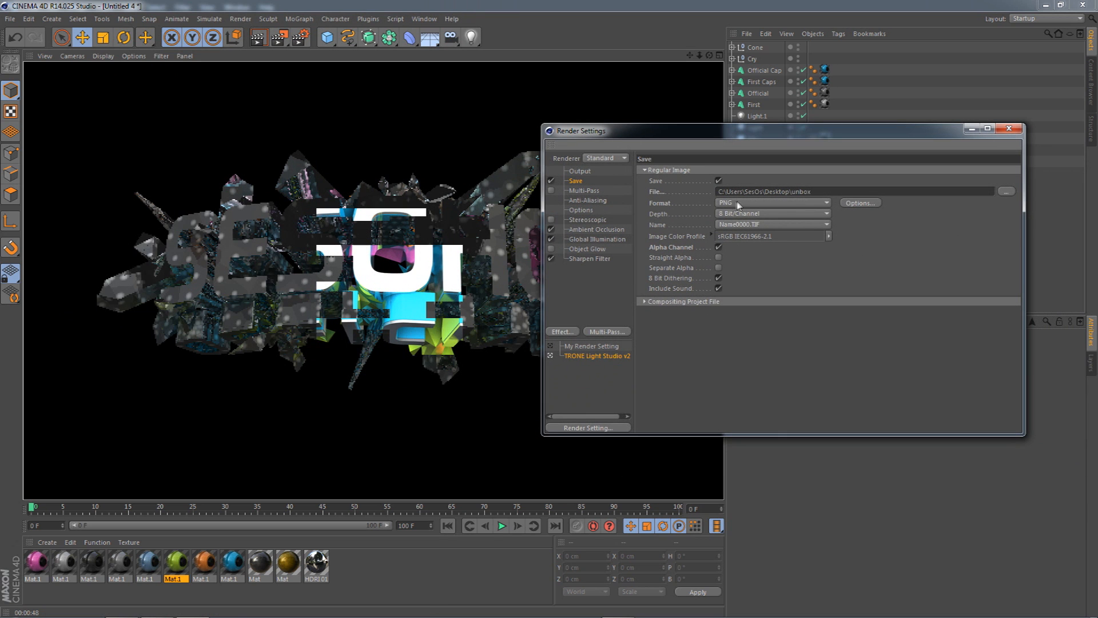
click(577, 184)
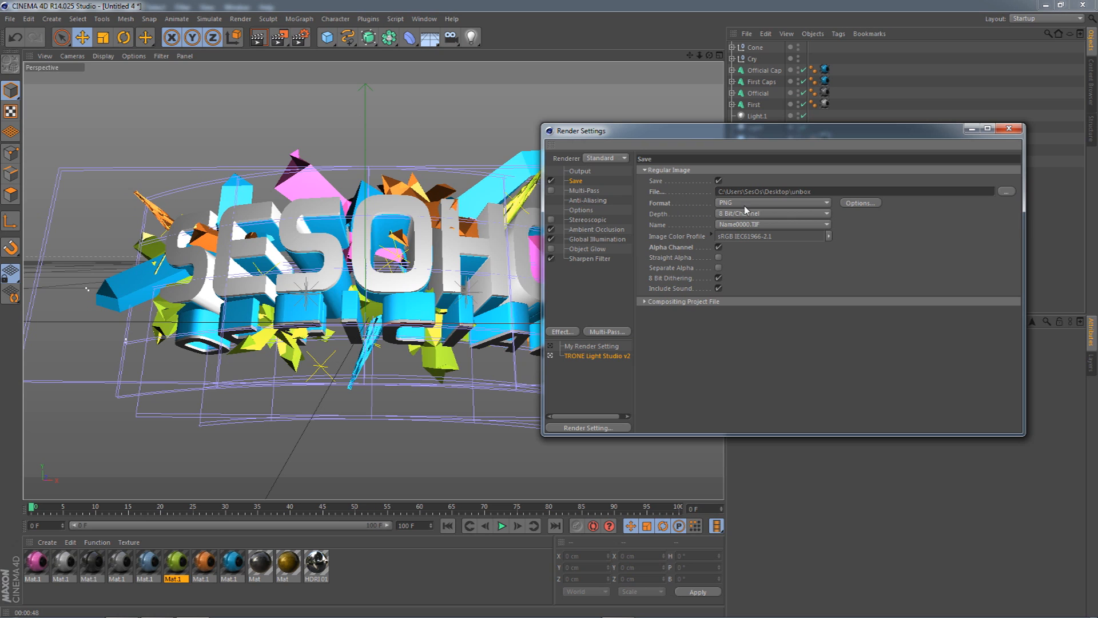
click(718, 248)
Review the Ambient Occlusion, Global Illumination and Sharpen Filter render settings and return to the Save options.
click(597, 230)
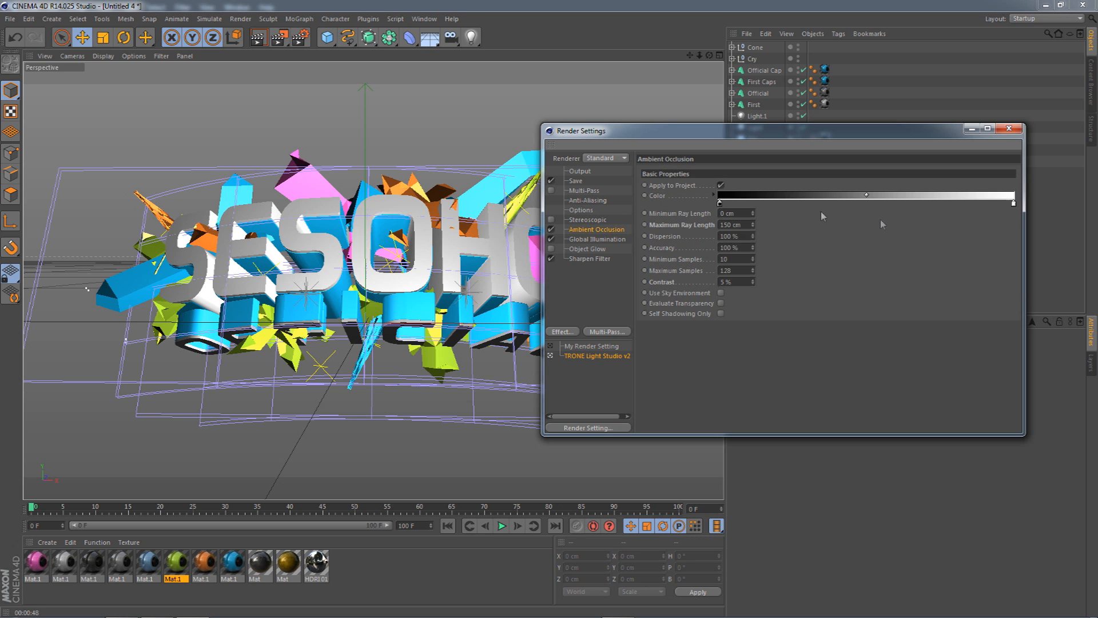
click(732, 213)
key(Tab)
click(590, 239)
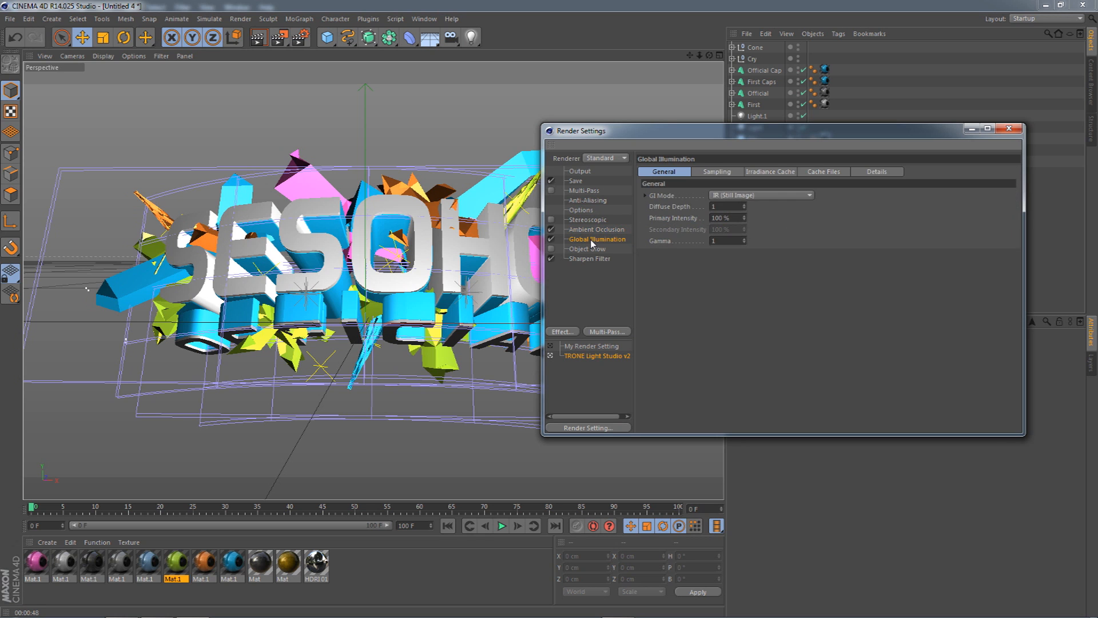
click(590, 259)
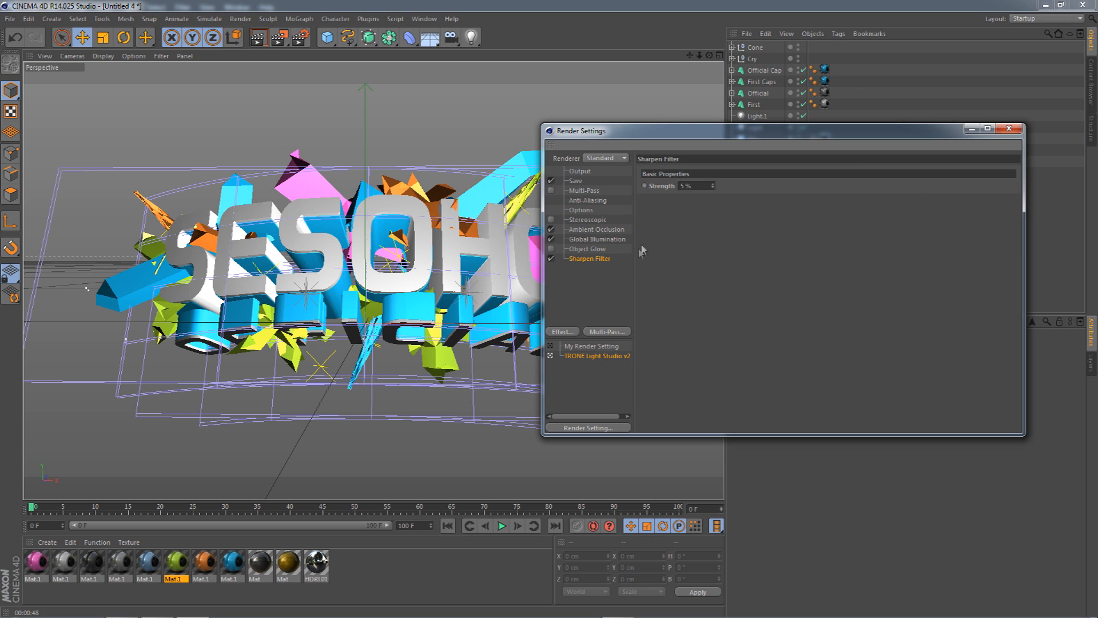
click(575, 181)
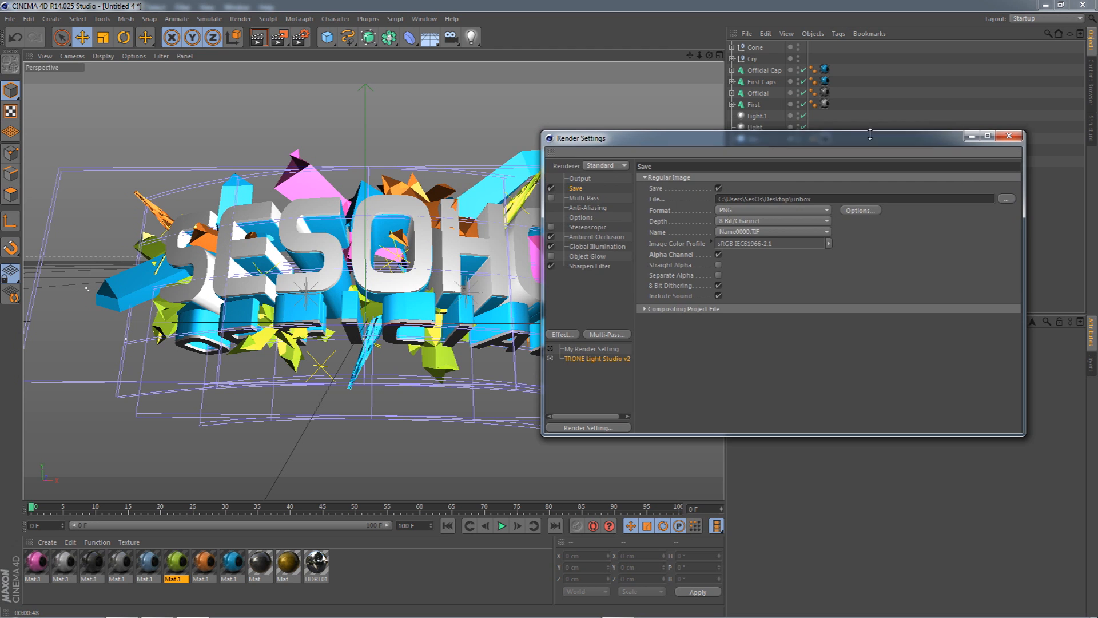
drag(861, 137, 672, 162)
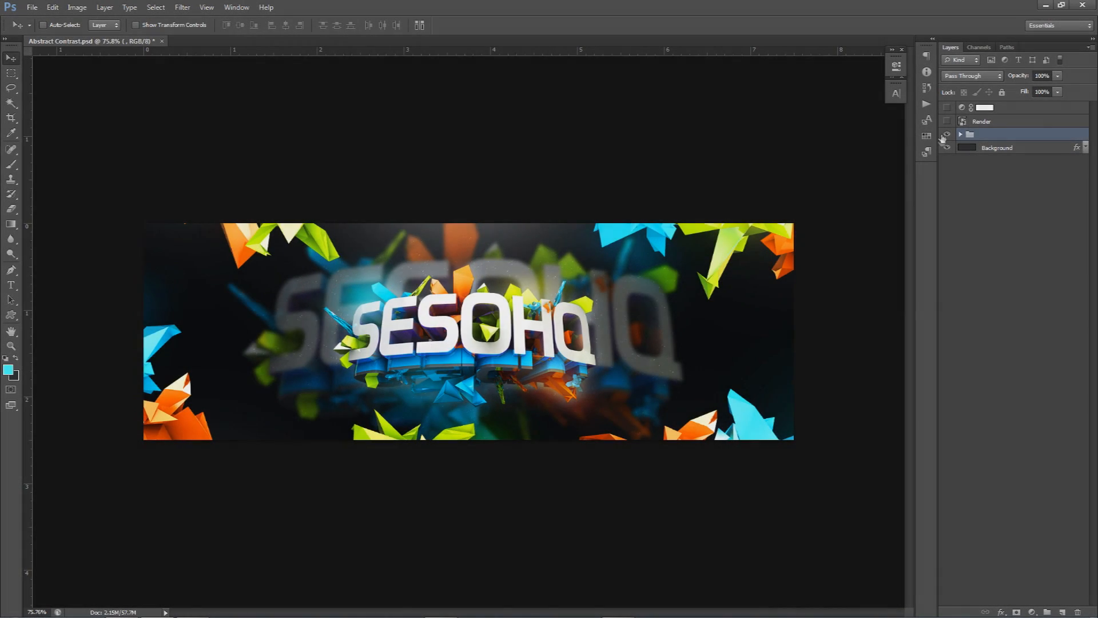
Hide the finished banner's layer group in Photoshop and compare the two part2.png renders in Cinema 4D's Picture Viewer.
click(945, 135)
click(947, 121)
click(197, 607)
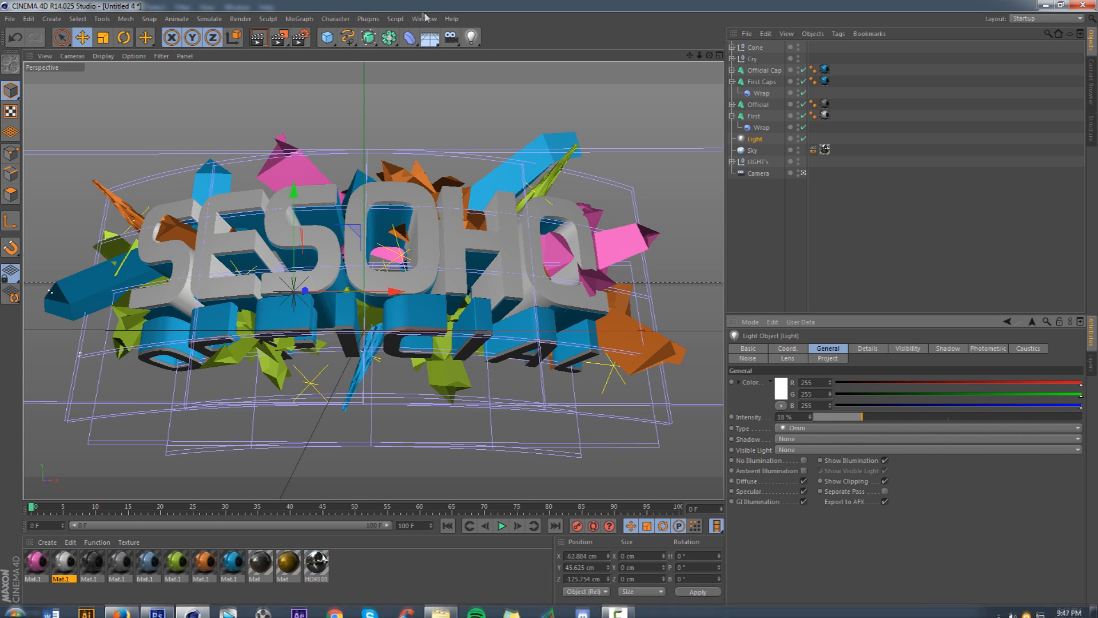
click(424, 19)
click(454, 182)
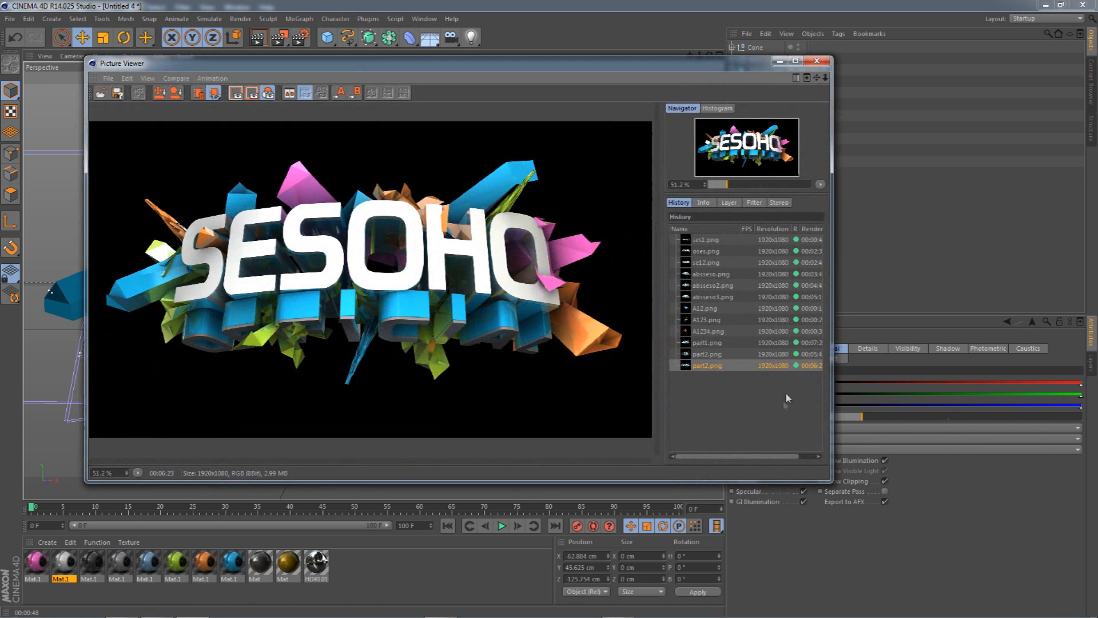
click(704, 355)
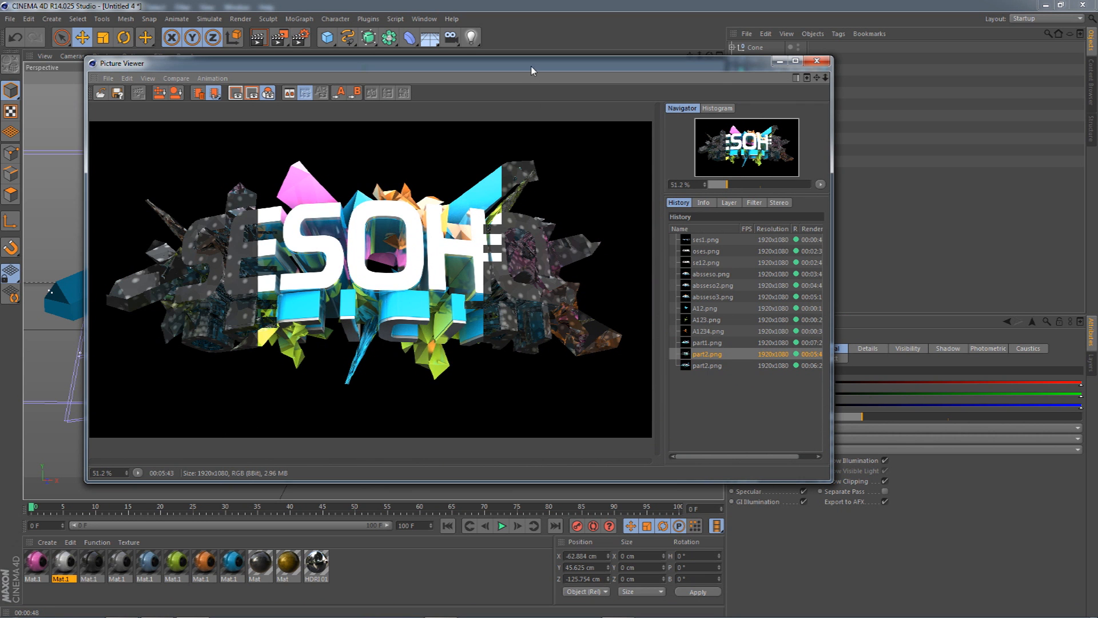
drag(530, 66, 414, 60)
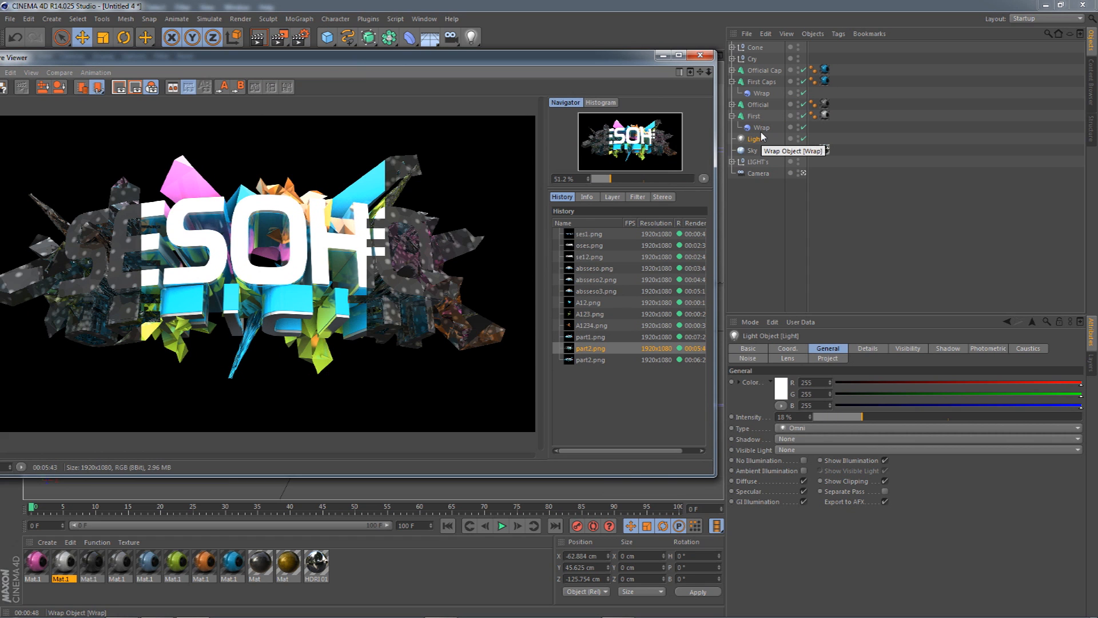
click(589, 360)
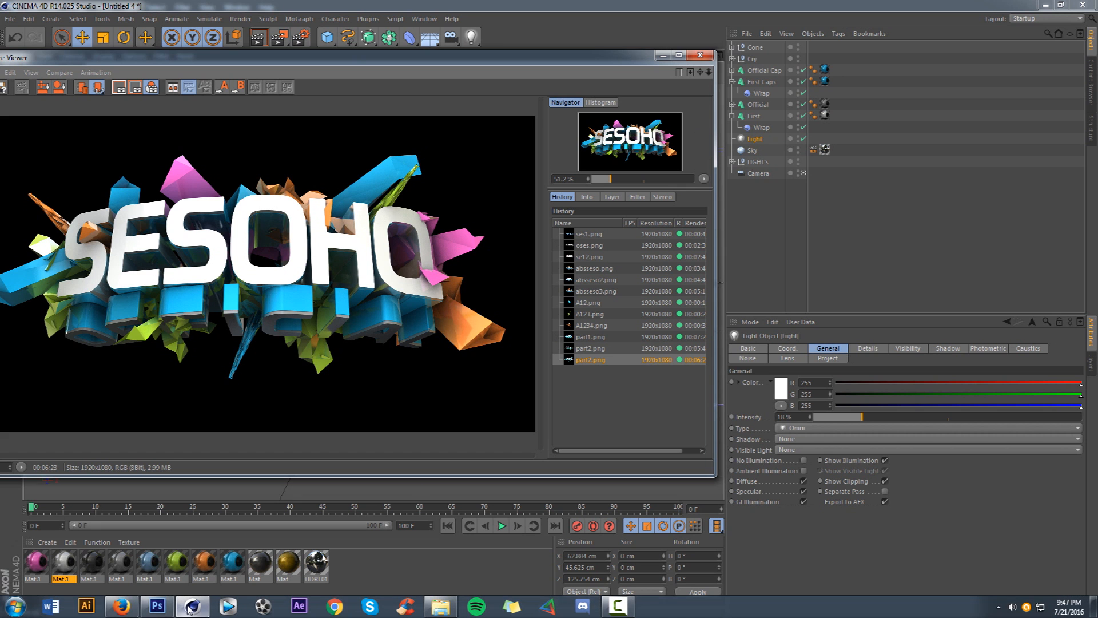
Switch to Photoshop, check the finished banner's layer group, hide it and show the Render layer instead.
click(163, 606)
drag(946, 108, 947, 121)
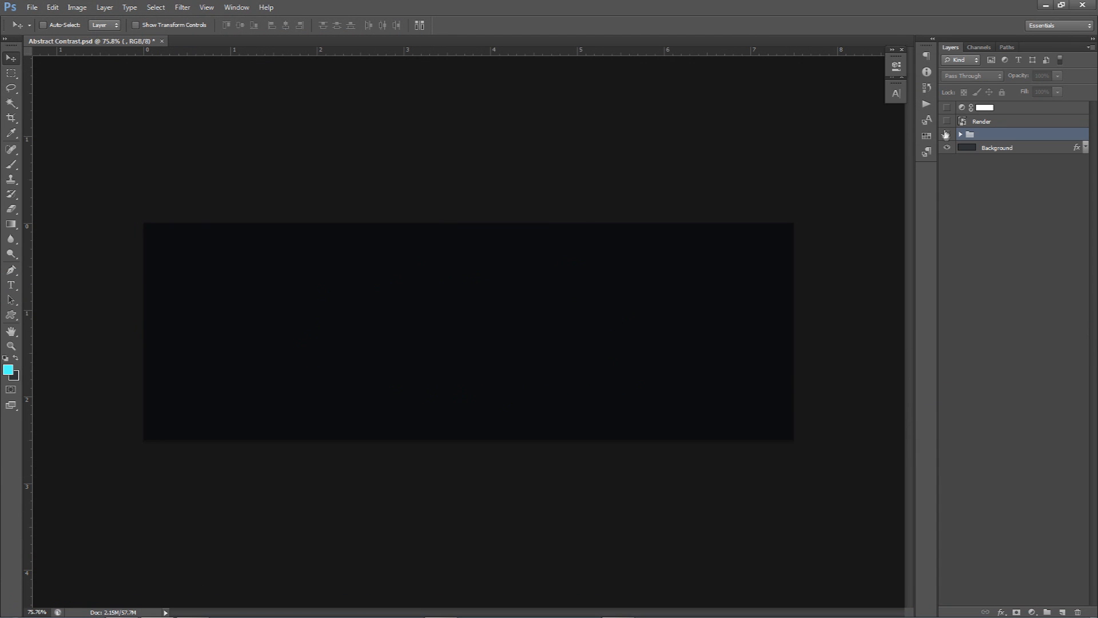
click(947, 134)
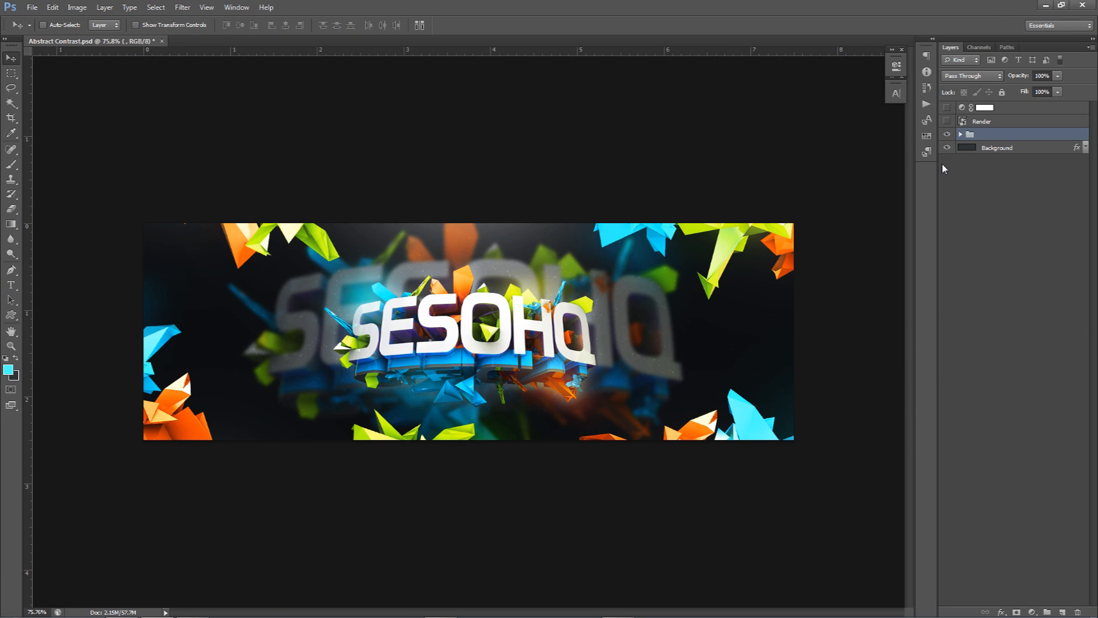
click(946, 134)
click(946, 121)
Duplicate the Render layer, place the copy beneath the original and scale it proportionally from its center to about 11%.
click(982, 121)
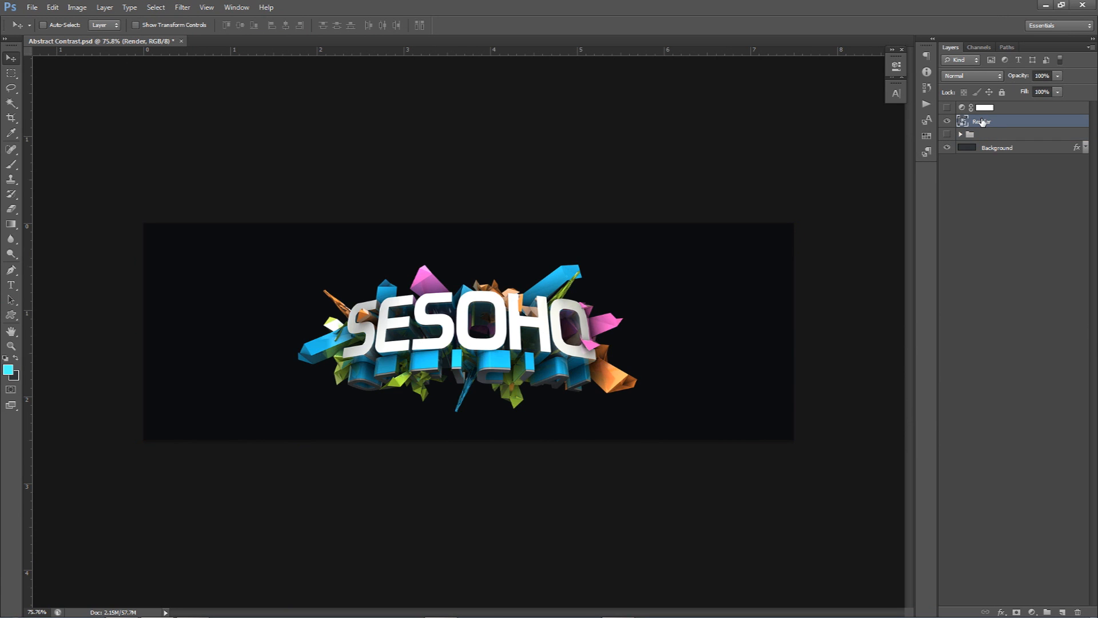
key(ctrl+j)
drag(982, 121, 984, 140)
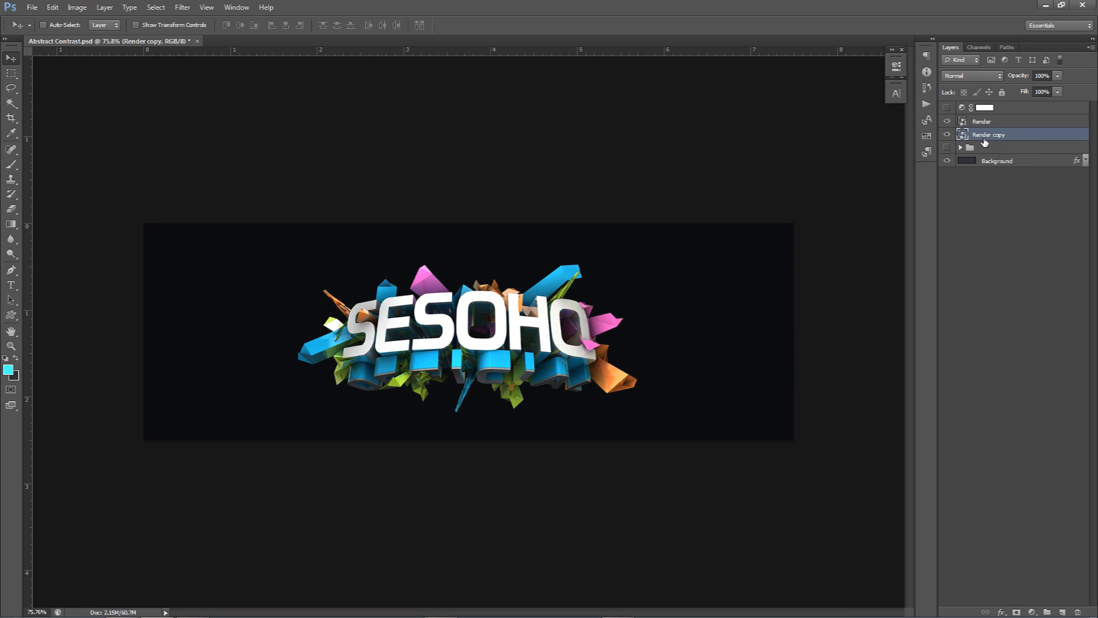
key(ctrl+t)
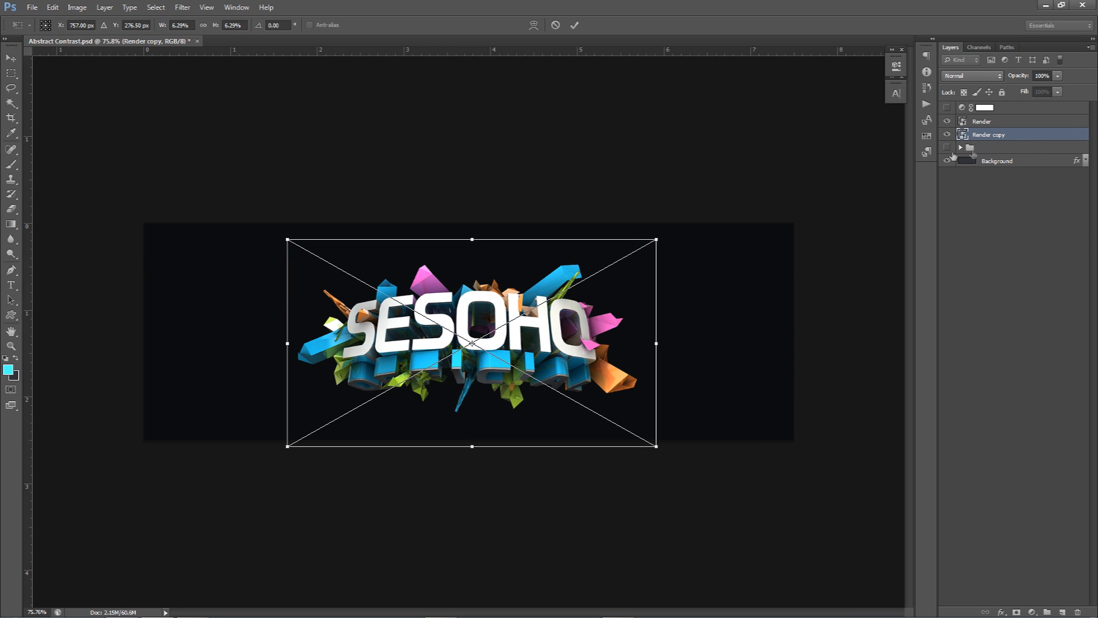
alt+shift+drag(656, 239, 801, 179)
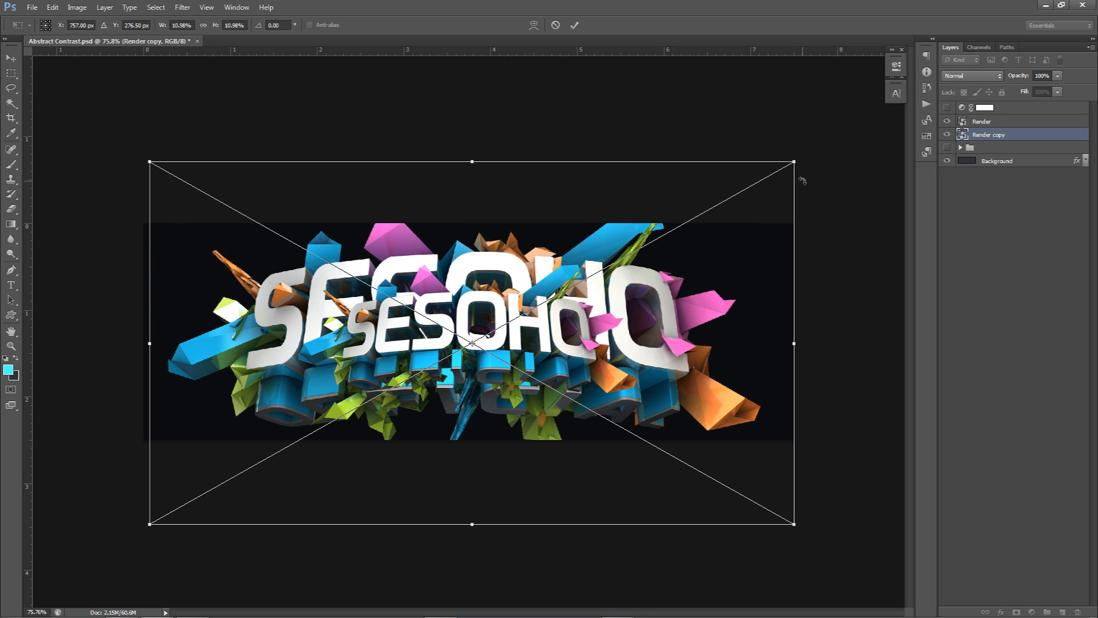
key(Return)
Set the Render copy layer's opacity to 25% and select the original Render layer.
click(1042, 76)
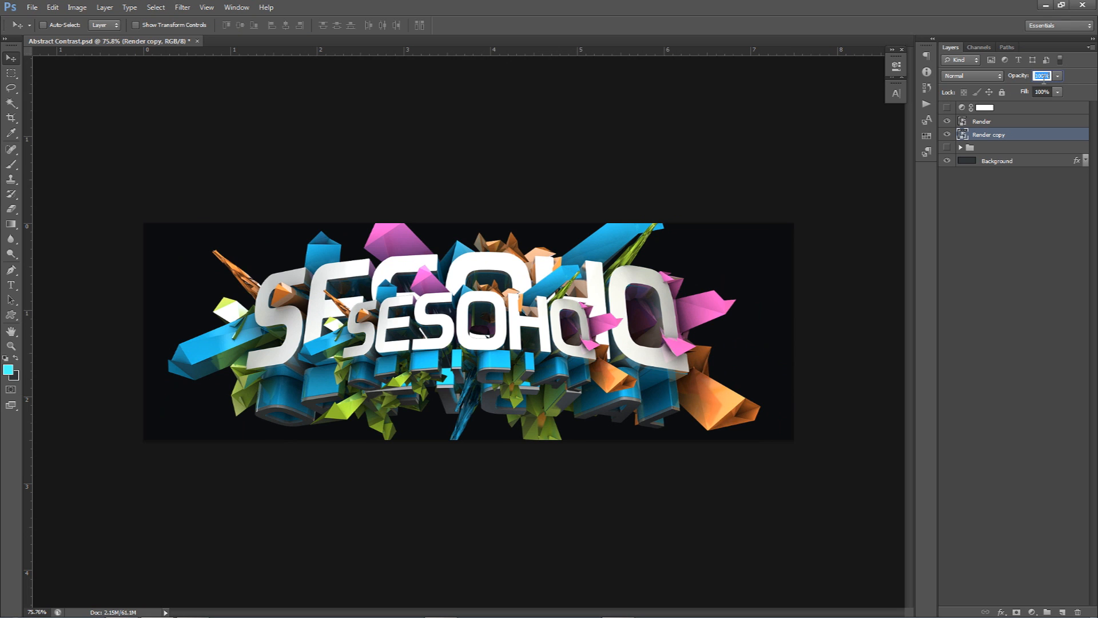
text(25)
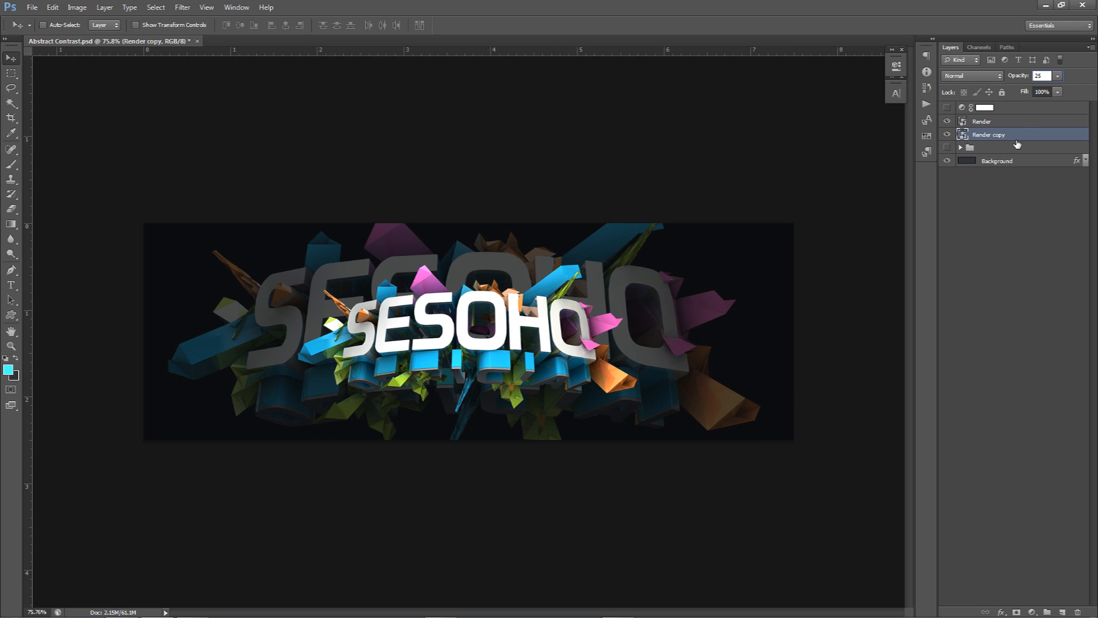
click(999, 123)
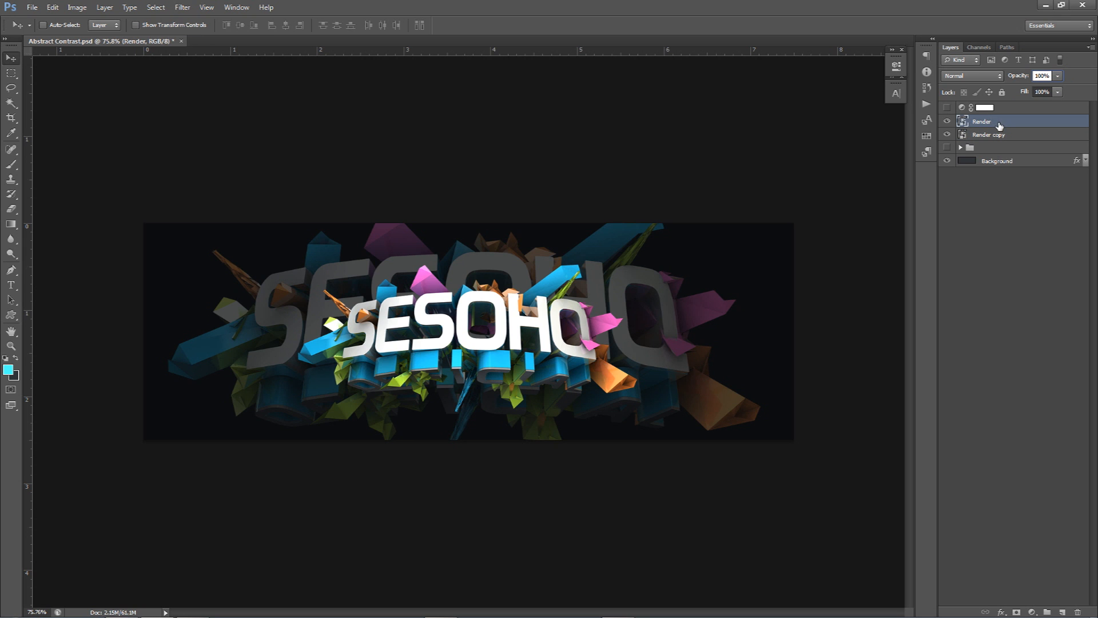
Add a layer above Render, paint a soft white glow at the banner's top center with an 885 px brush, and set its opacity to 80%.
click(1062, 611)
key(b)
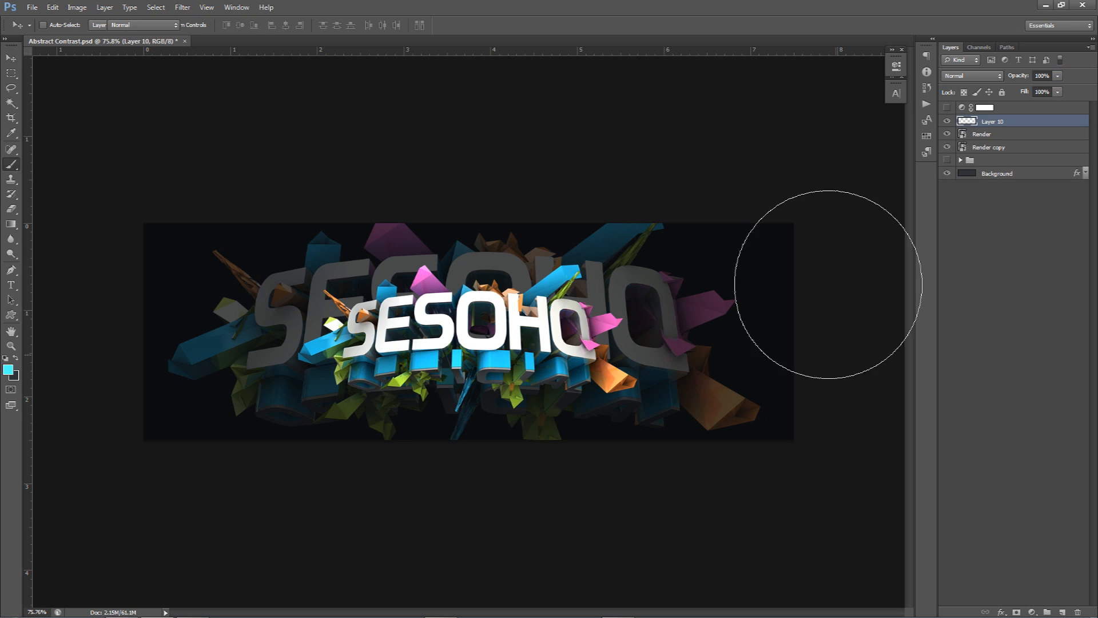
alt+click(445, 327)
alt+right_drag(444, 312, 512, 309)
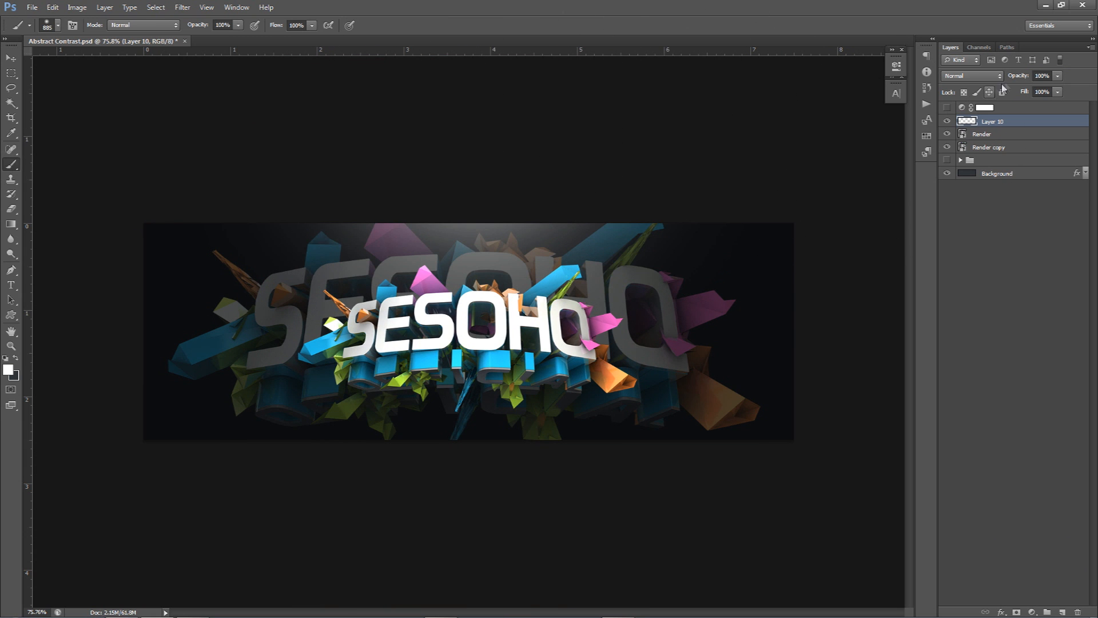
click(1047, 76)
text(80)
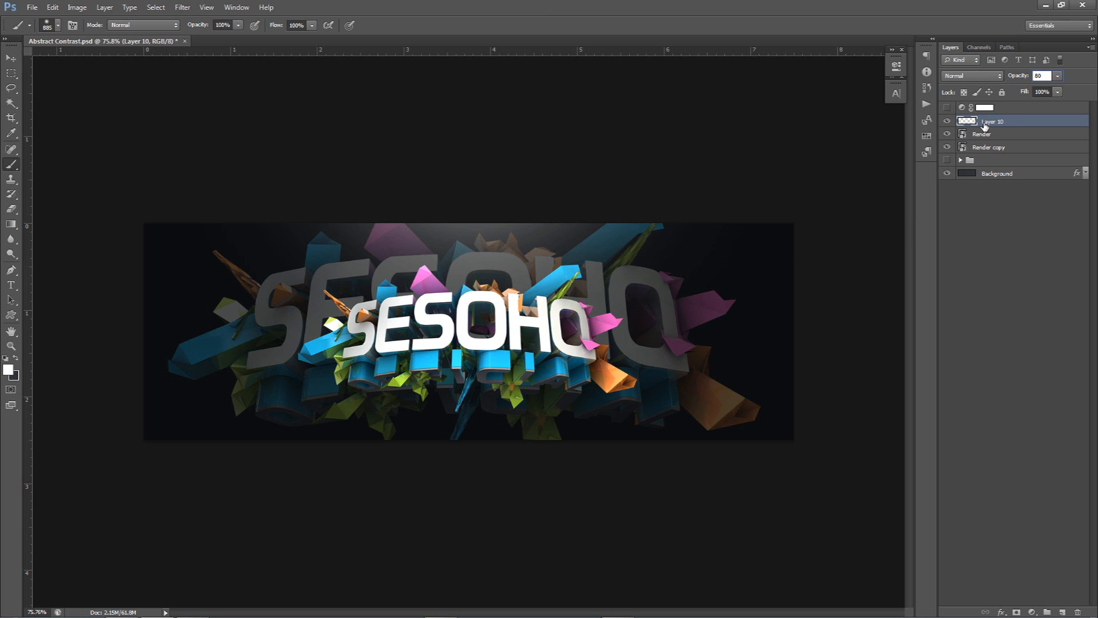
Add a Hue/Saturation adjustment layer with saturation 55 above the glow and toggle its visibility to compare the effect.
click(1028, 611)
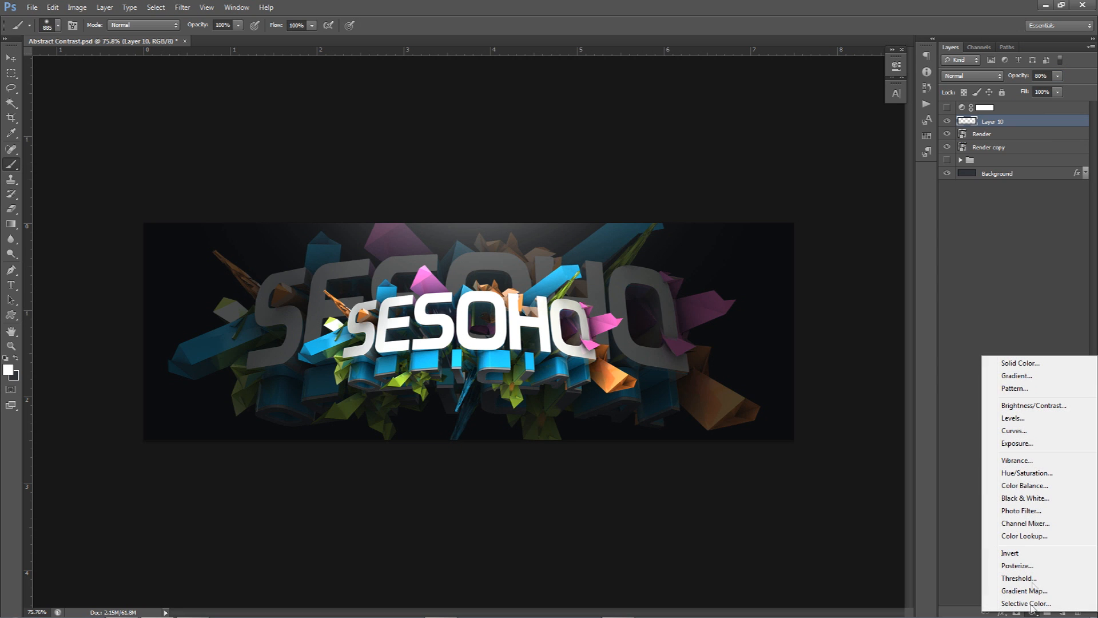
click(1019, 473)
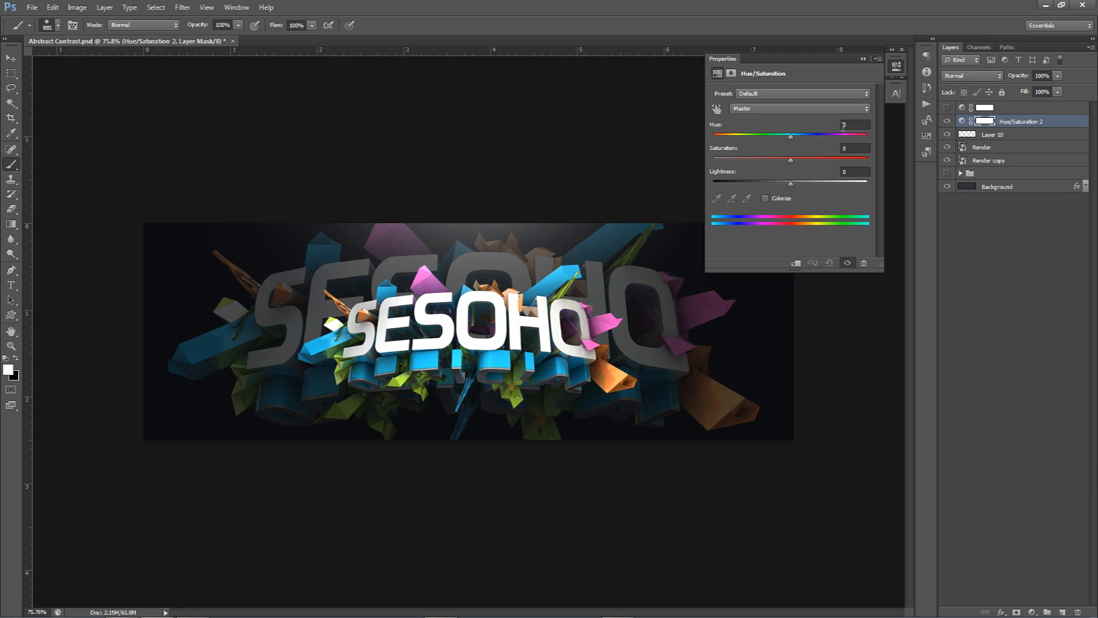
click(859, 147)
text(55)
key(Tab)
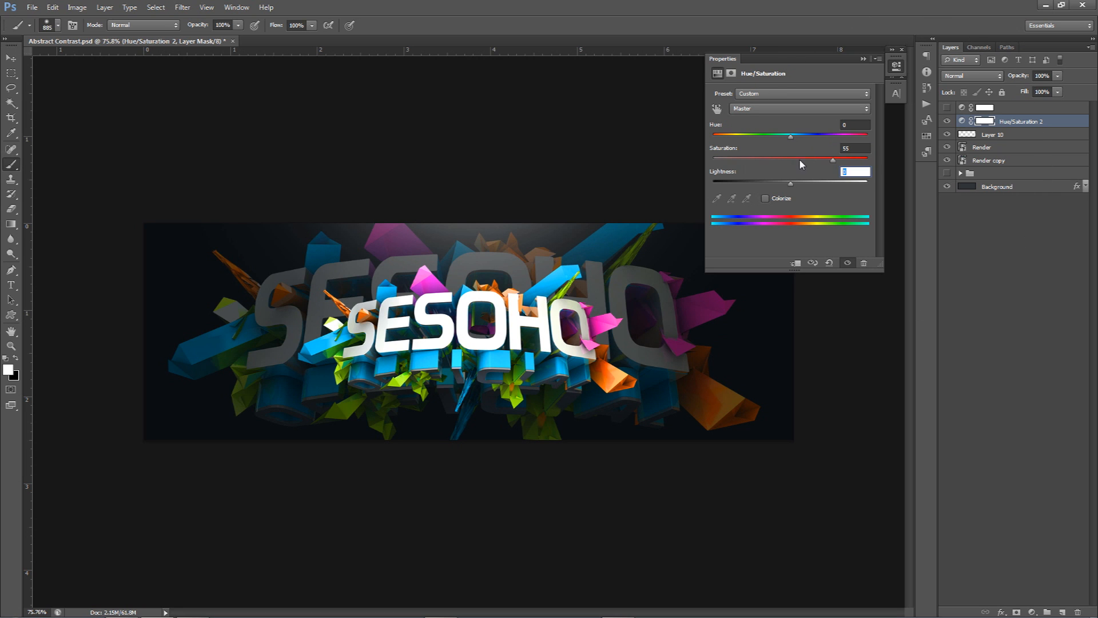
click(896, 65)
click(947, 121)
click(947, 122)
click(947, 121)
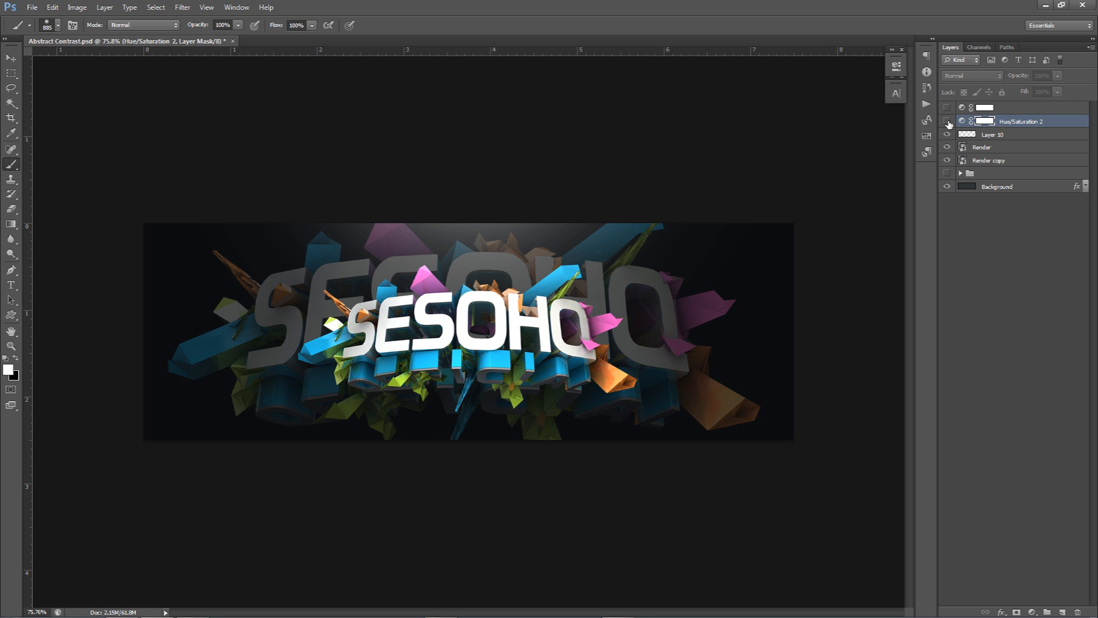
click(947, 121)
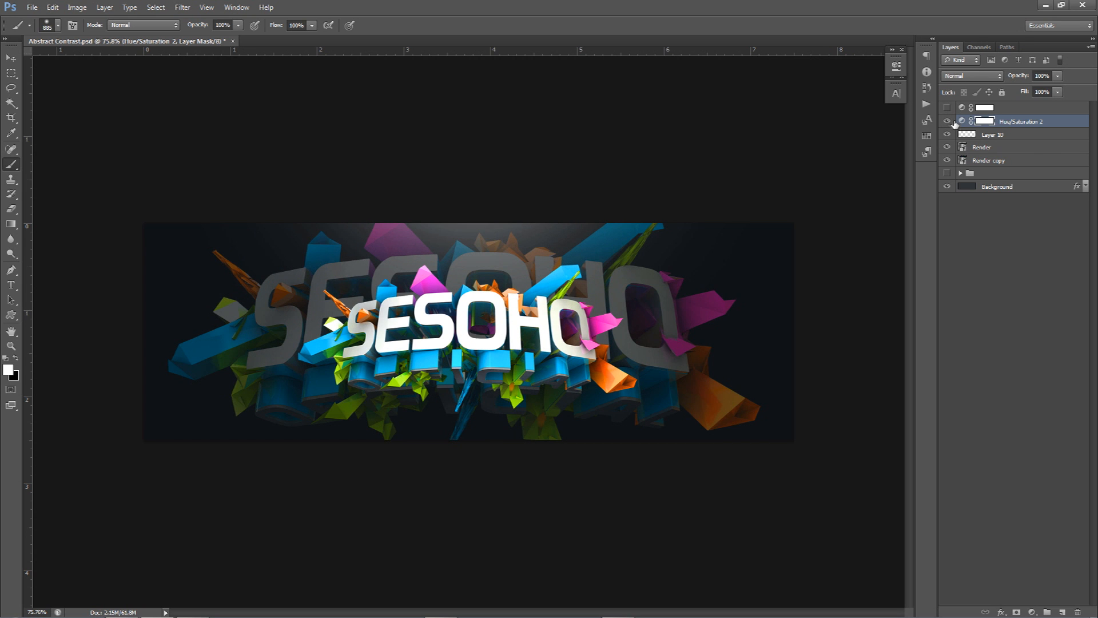
Add an Exposure adjustment layer with offset +0.0015 and gamma correction 0.95.
click(1033, 612)
click(1007, 439)
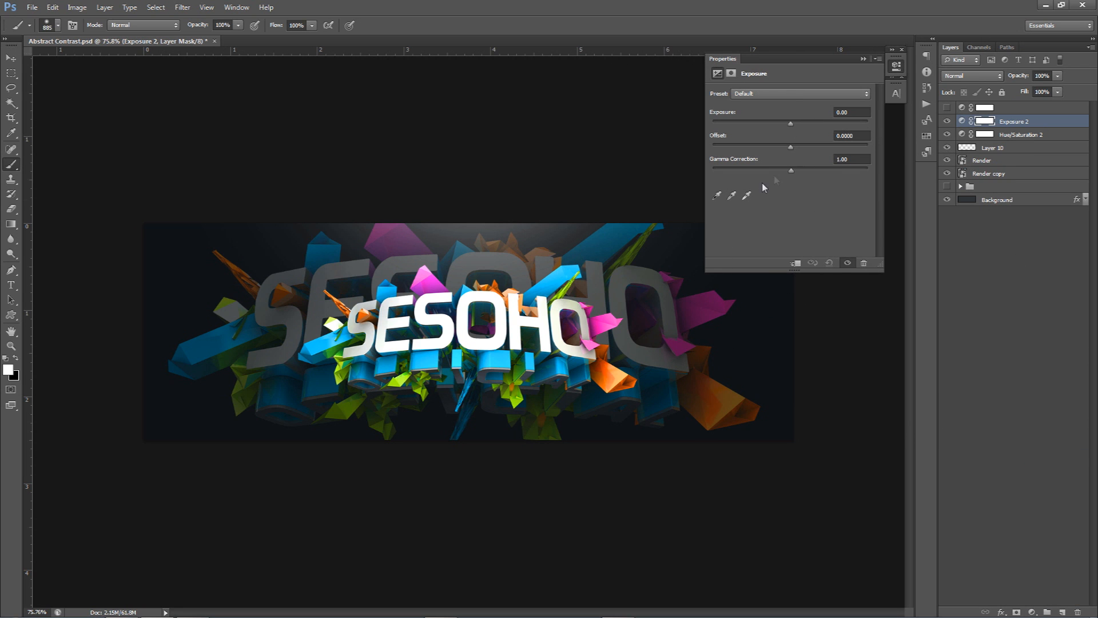
drag(856, 137, 833, 139)
key(BackSpace)
text(.001)
click(861, 161)
text(.95)
key(Tab)
key(Up)
key(Up)
key(Up)
key(Down)
key(Down)
click(963, 120)
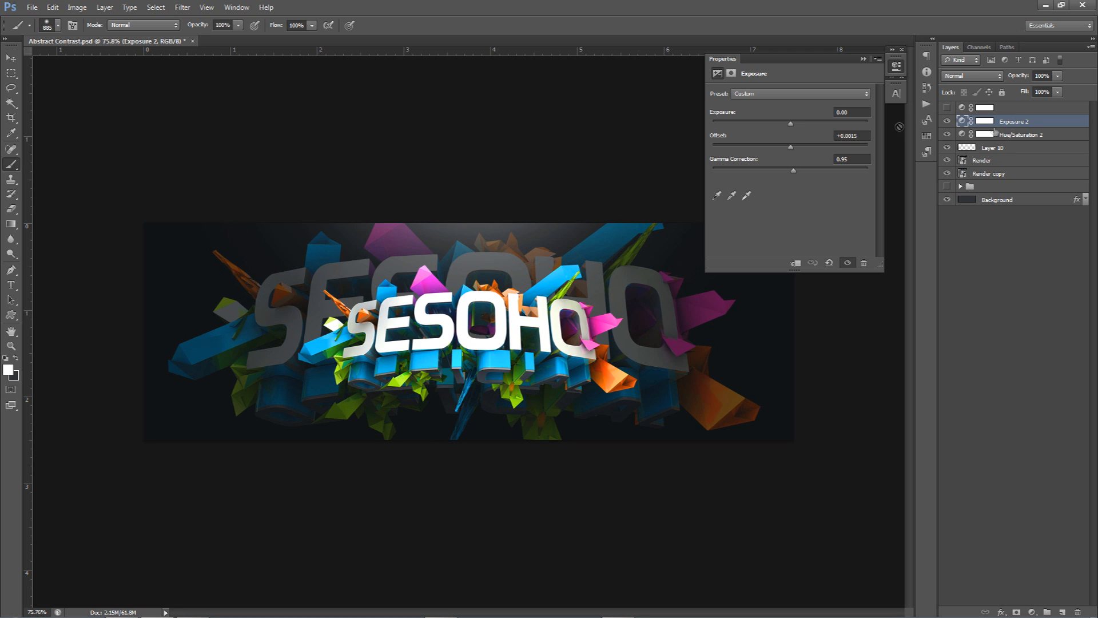
Add a Brightness/Contrast adjustment layer with brightness -15 and contrast 60, and toggle its visibility to compare the effect.
click(1032, 611)
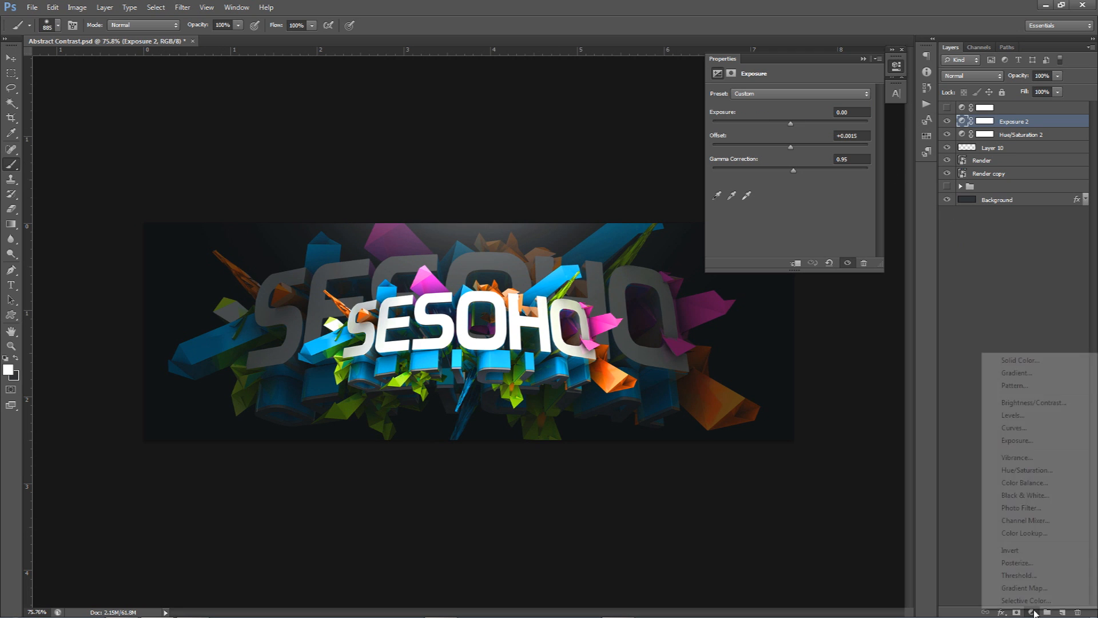
click(1024, 402)
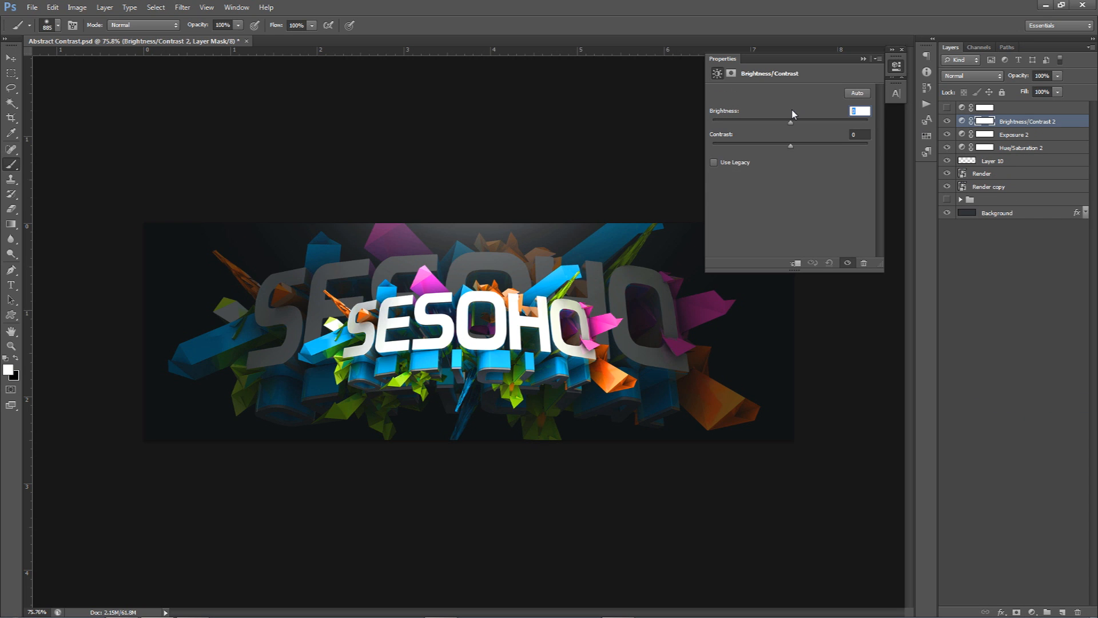
text(15)
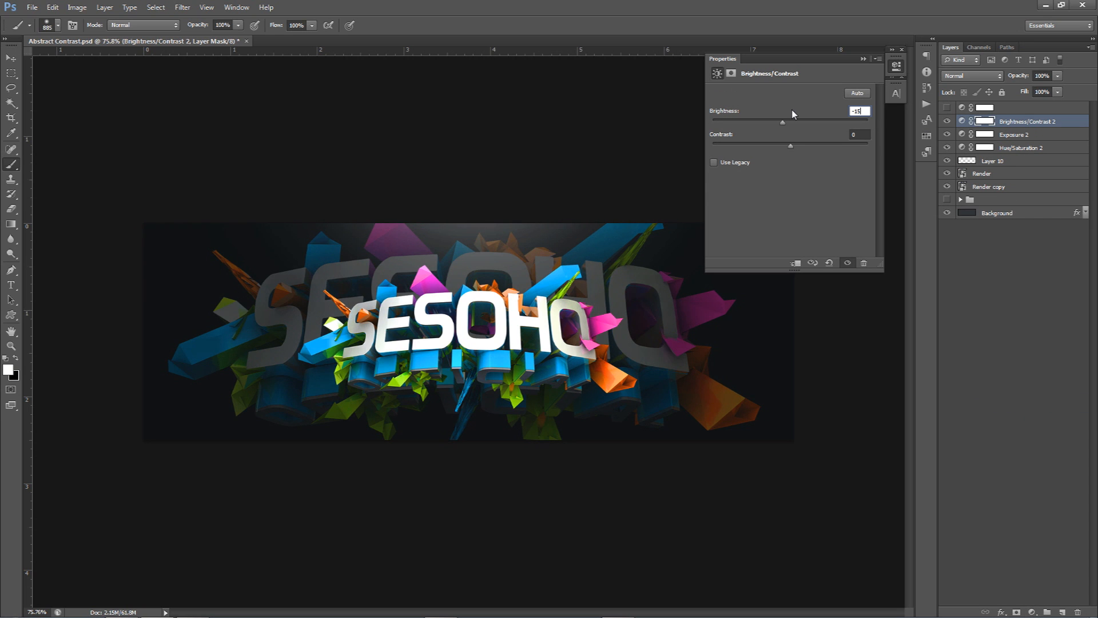
key(Tab)
text(60)
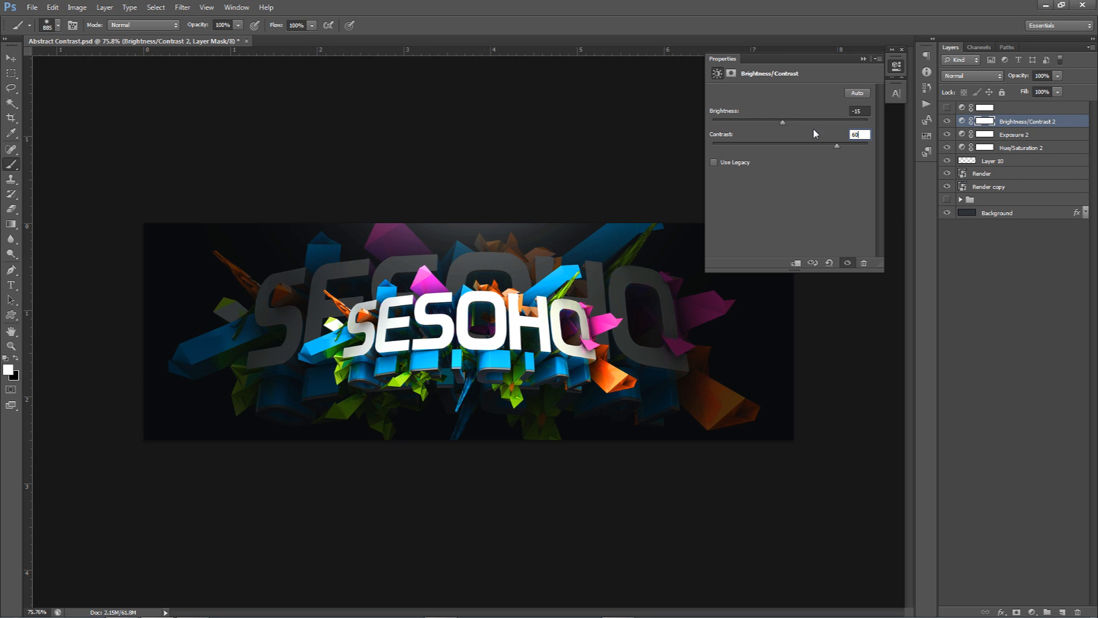
click(900, 67)
click(946, 120)
click(947, 121)
click(947, 120)
click(947, 121)
click(947, 121)
click(947, 121)
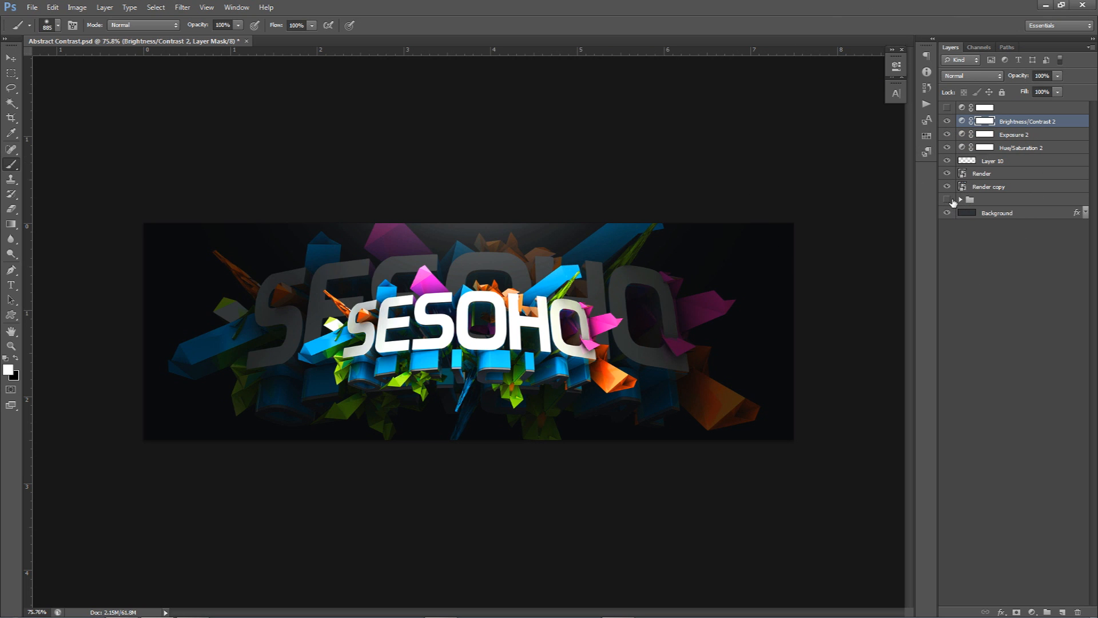
Switch to Cinema 4D, close the Picture Viewer and inspect the abstract shapes around the text, ending on the orange Null.1 shape.
key(v)
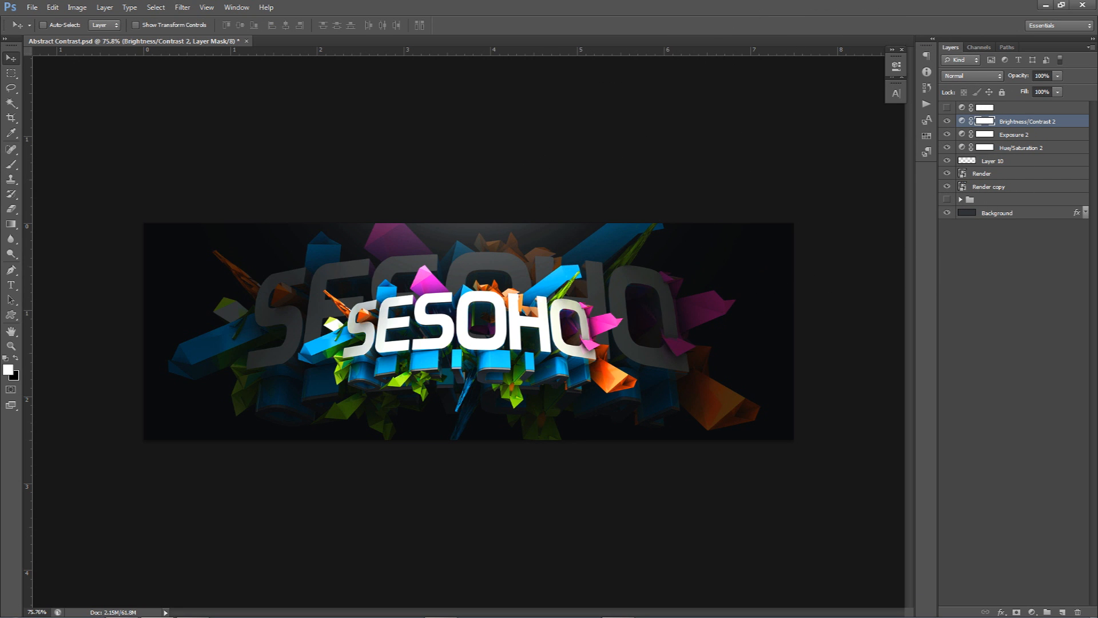
click(188, 604)
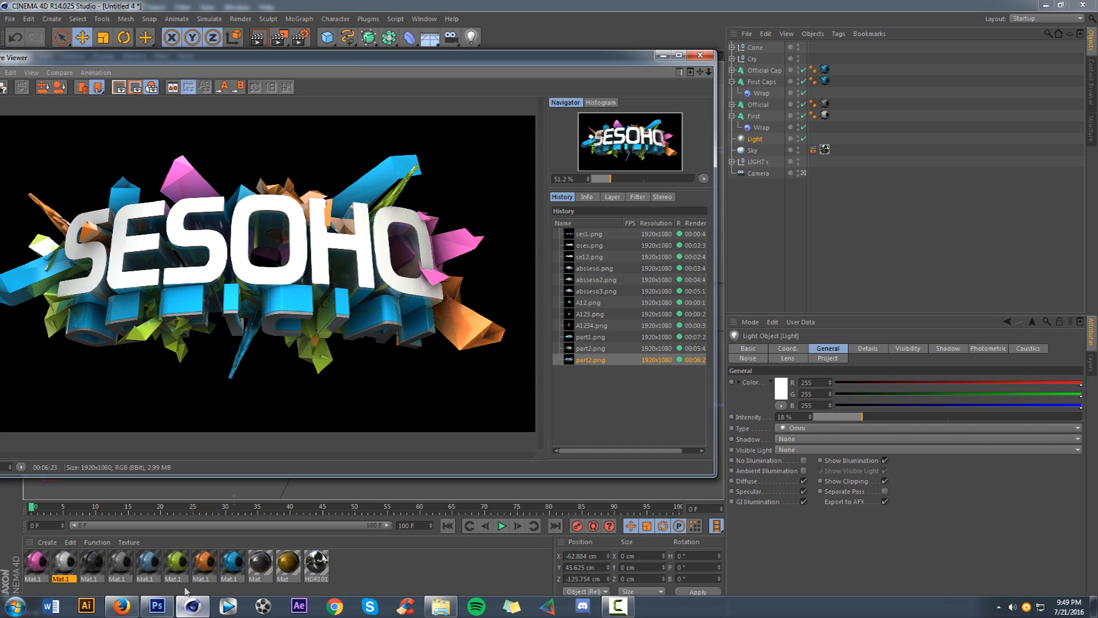
click(697, 56)
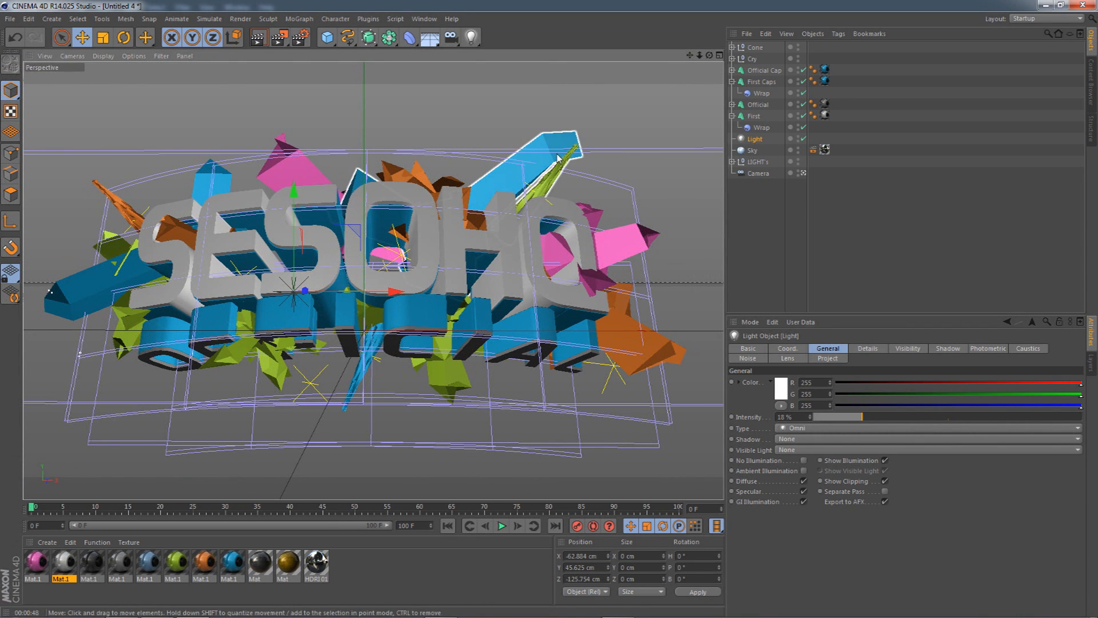
click(540, 155)
click(732, 59)
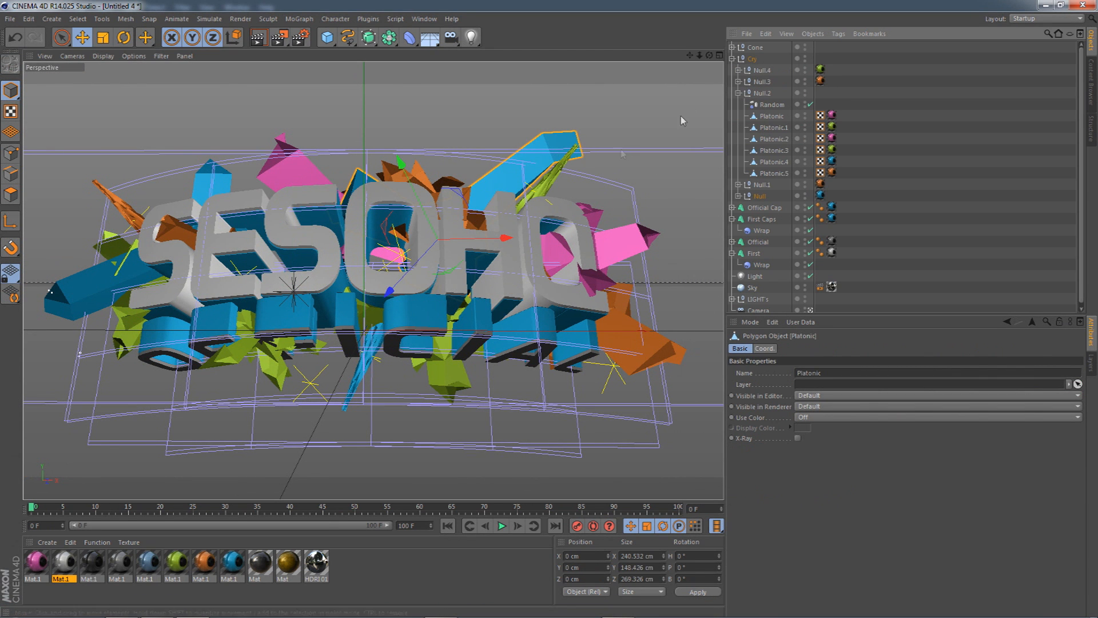
click(527, 164)
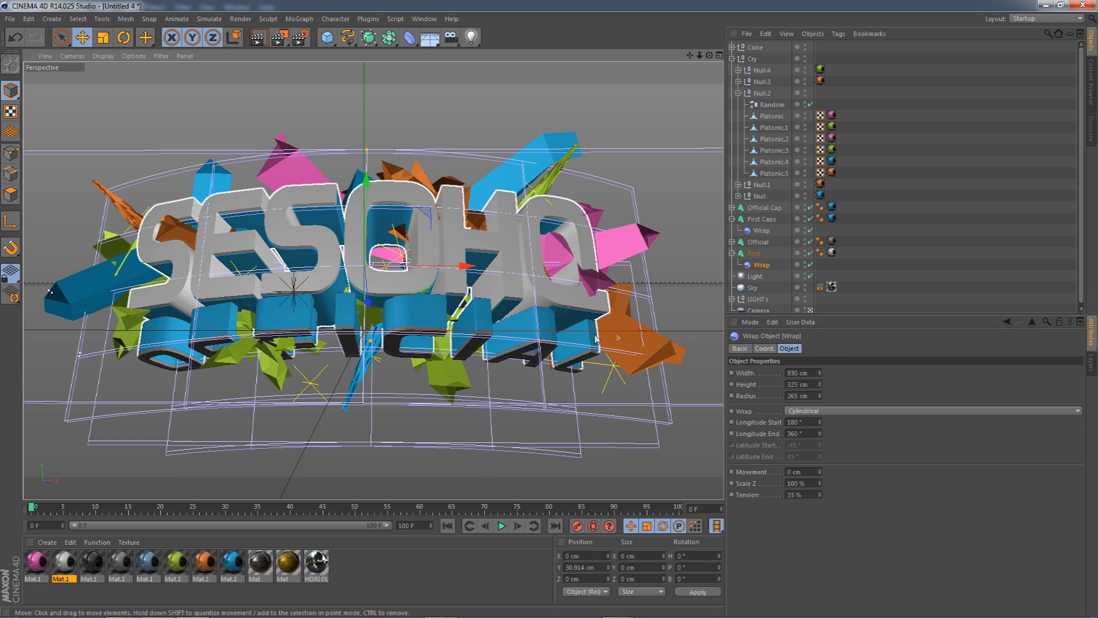
click(646, 338)
click(757, 186)
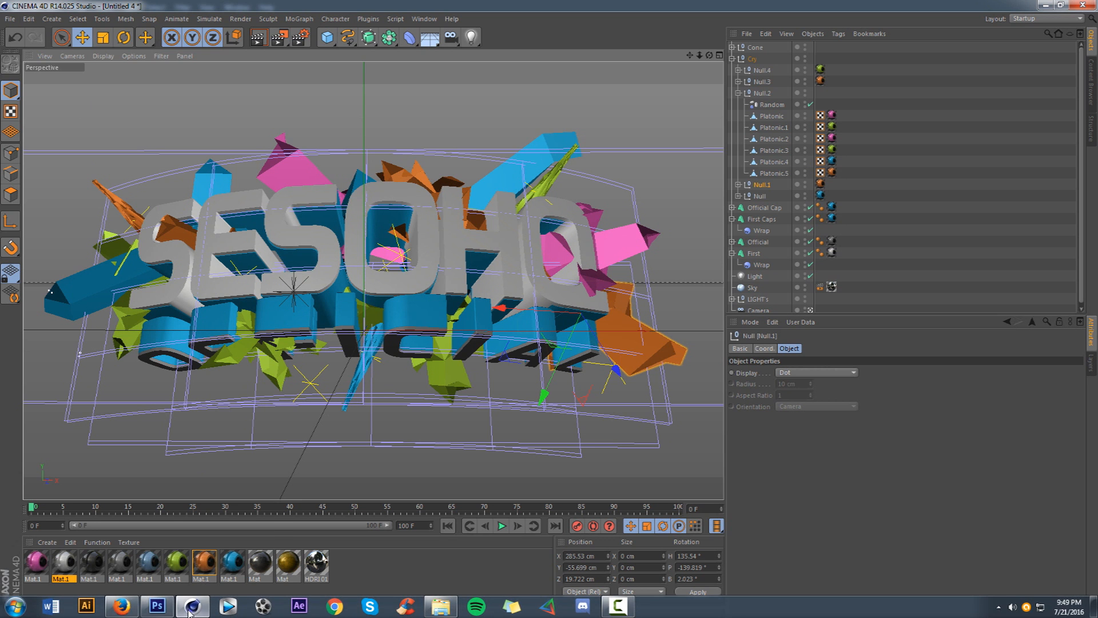
Open the orange abstract shape's separate project without keeping the same name and title, and move and orbit the shape to inspect it.
right_click(190, 611)
click(181, 476)
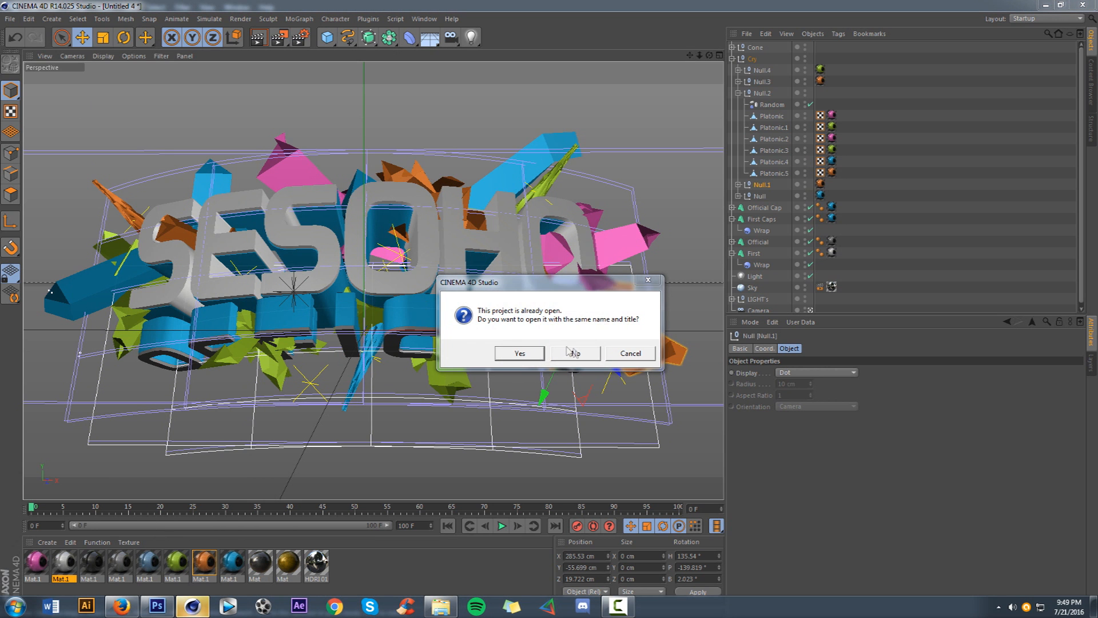
click(572, 352)
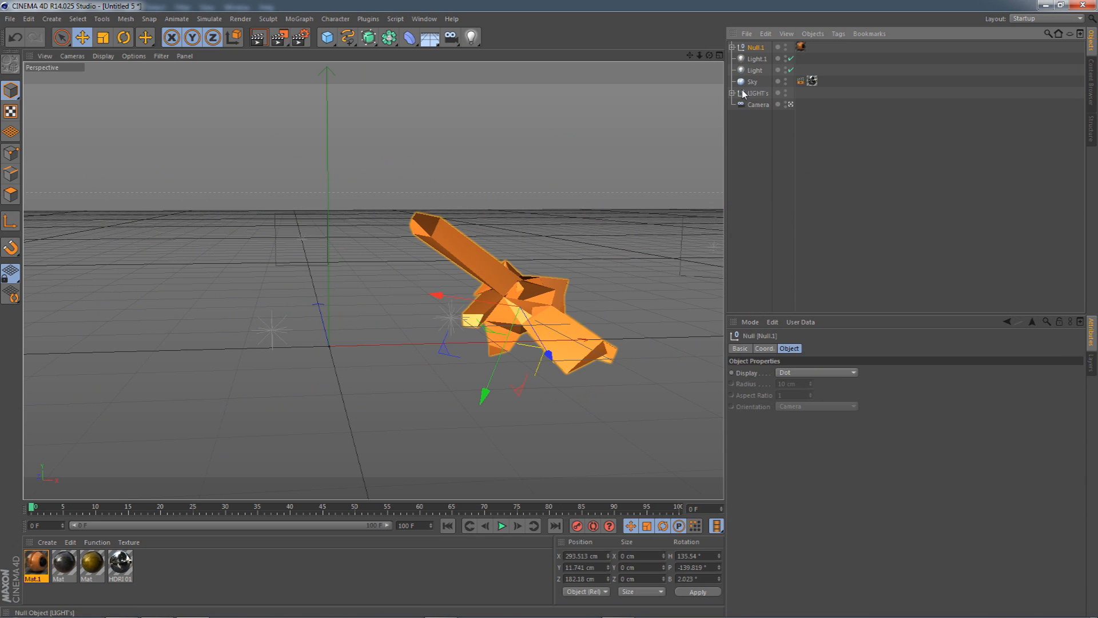
drag(582, 300, 440, 256)
drag(709, 56, 635, 62)
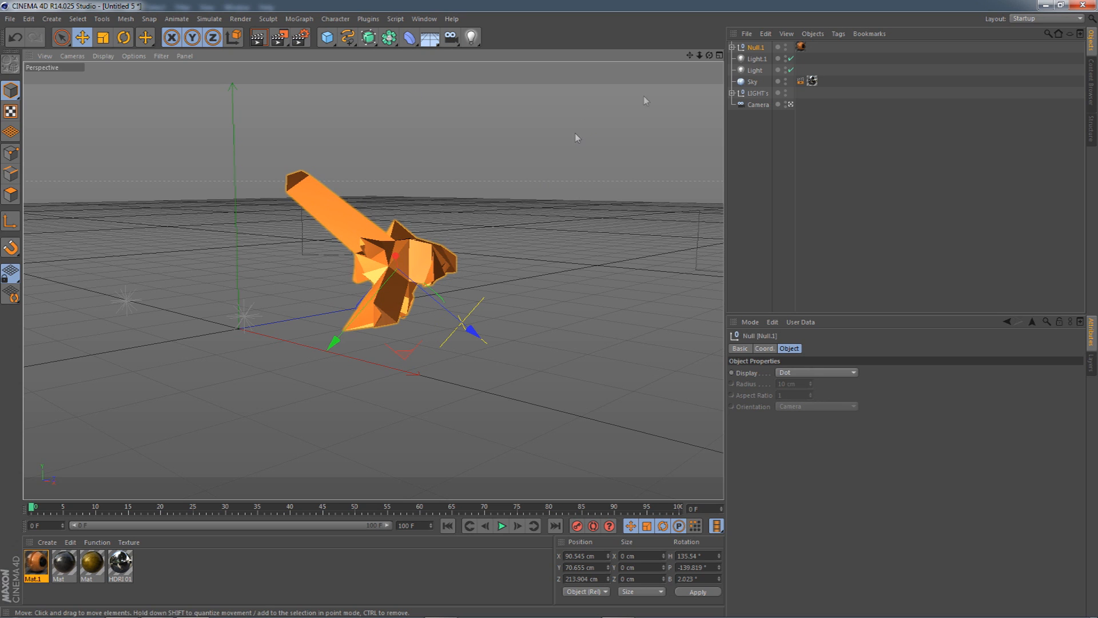
click(344, 227)
drag(427, 294, 497, 240)
Switch to Photoshop and place the A123, A12 and A1234 shape renders into the banner document.
click(157, 609)
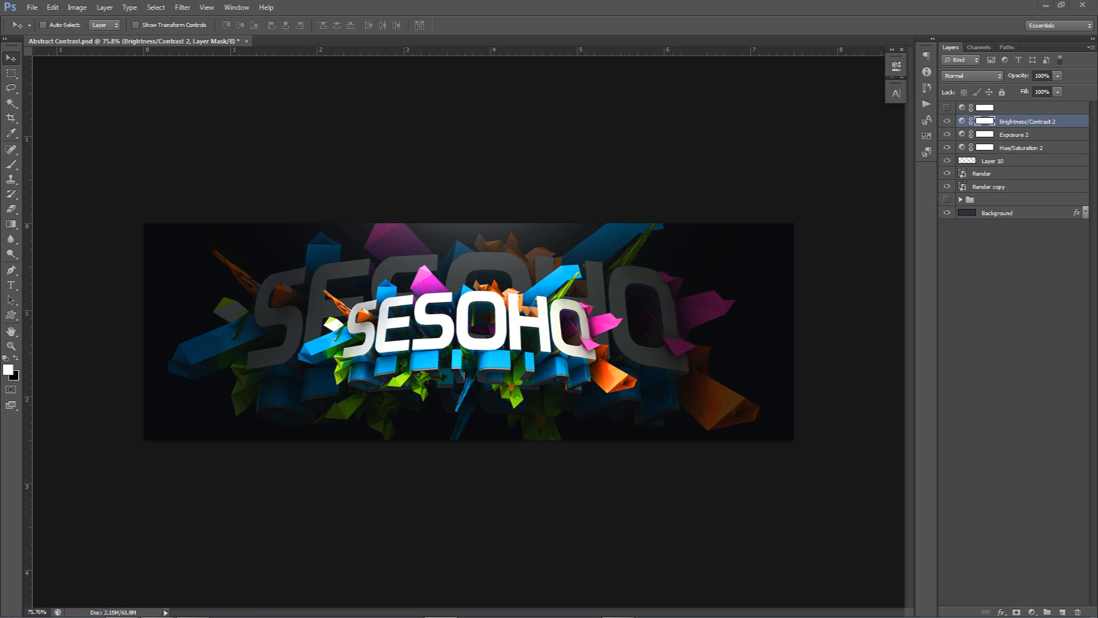
drag(1097, 347, 552, 346)
key(Return)
key(Return)
key(Return)
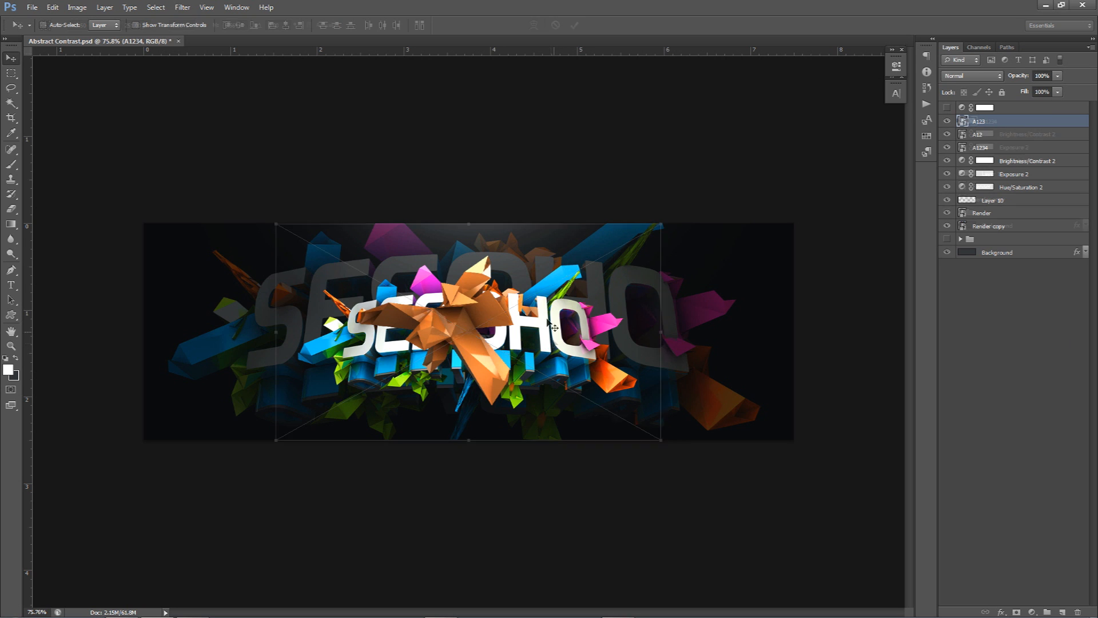
Position the green A123 shape in the banner's lower-left corner, the blue A12 shape at its bottom edge and the orange A1234 shape at its top edge.
drag(488, 334, 721, 334)
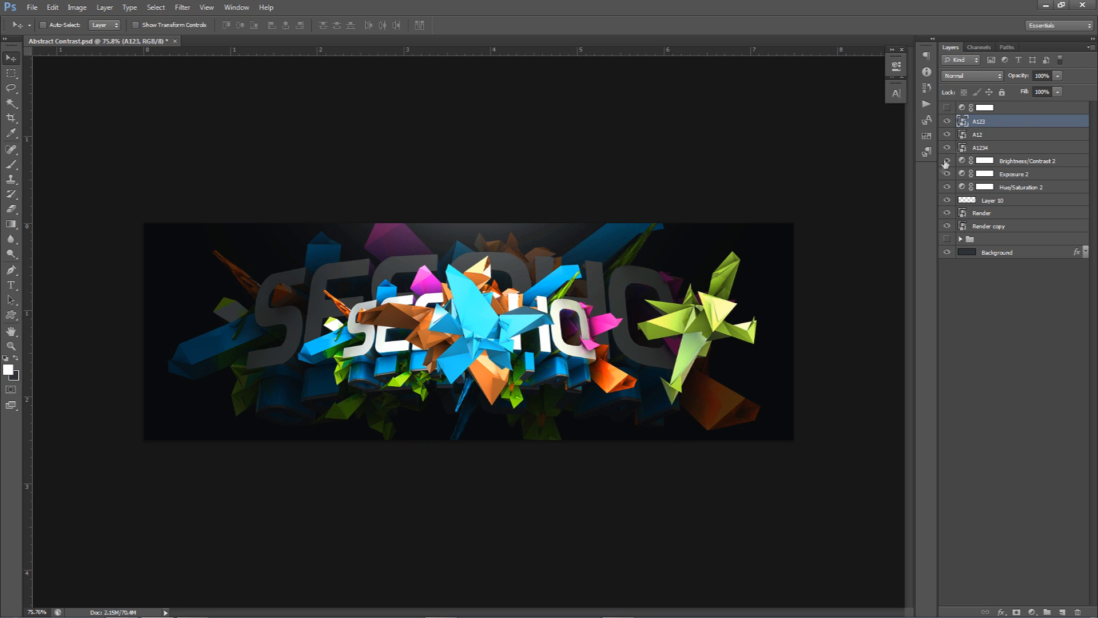
click(978, 134)
drag(502, 310, 624, 440)
click(980, 147)
drag(693, 299, 822, 184)
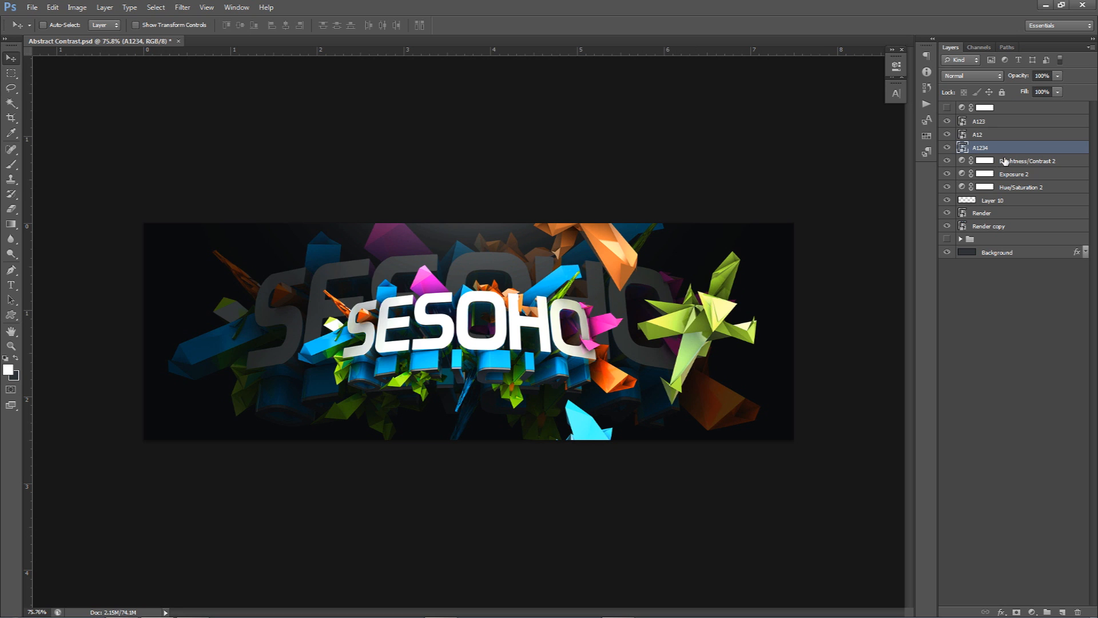
click(986, 121)
drag(556, 324, 103, 425)
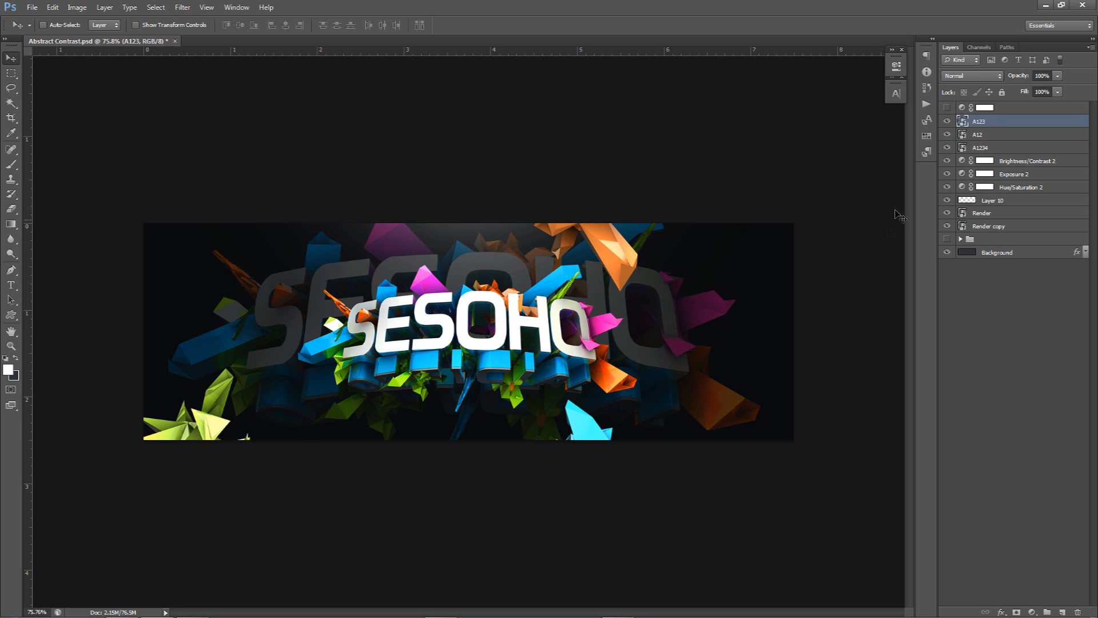
Duplicate the orange A1234 shape twice, placing one copy at the banner's lower left and the other at its lower right.
click(994, 147)
alt+drag(712, 353, 283, 473)
alt+drag(228, 388, 638, 390)
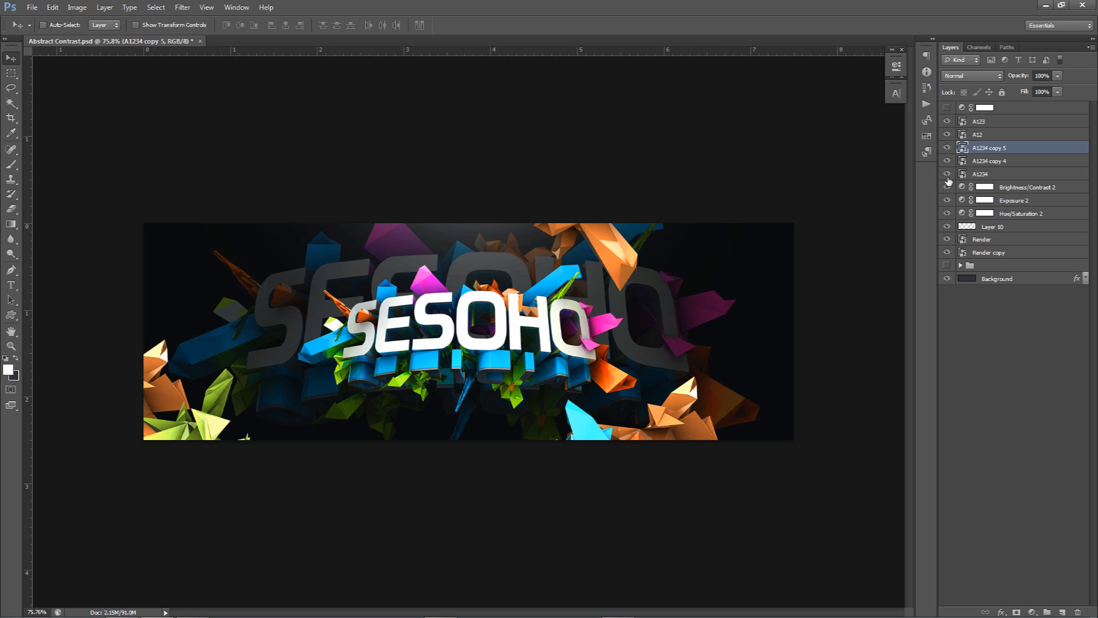
Duplicate the blue A12 shape into the banner's upper-left and upper-right corners and select the A123 layer.
click(981, 135)
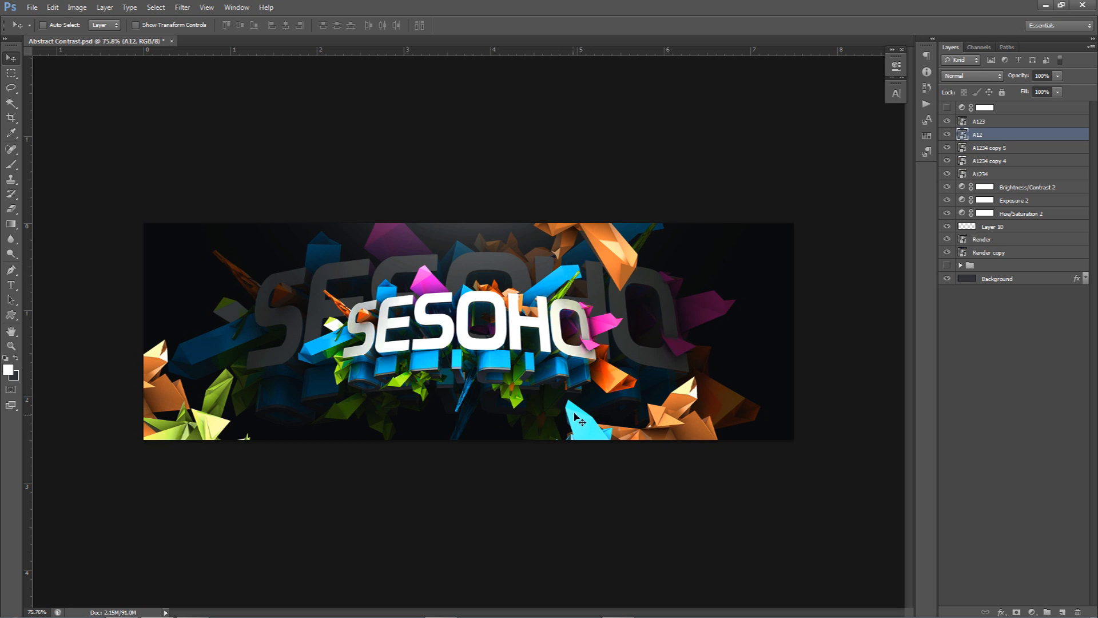
drag(585, 423, 238, 166)
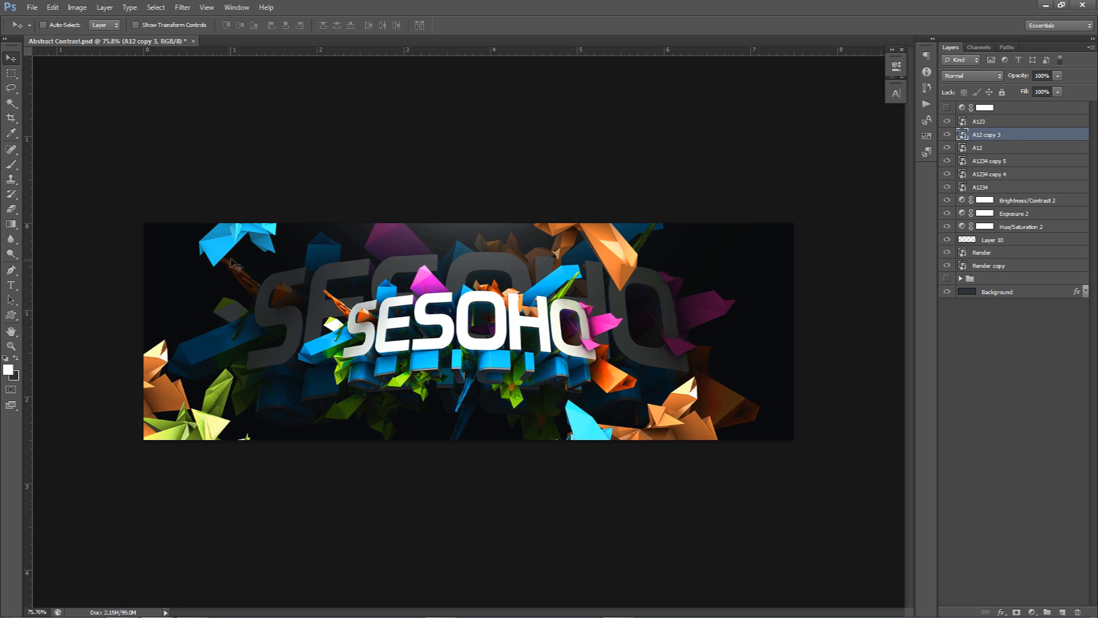
click(992, 122)
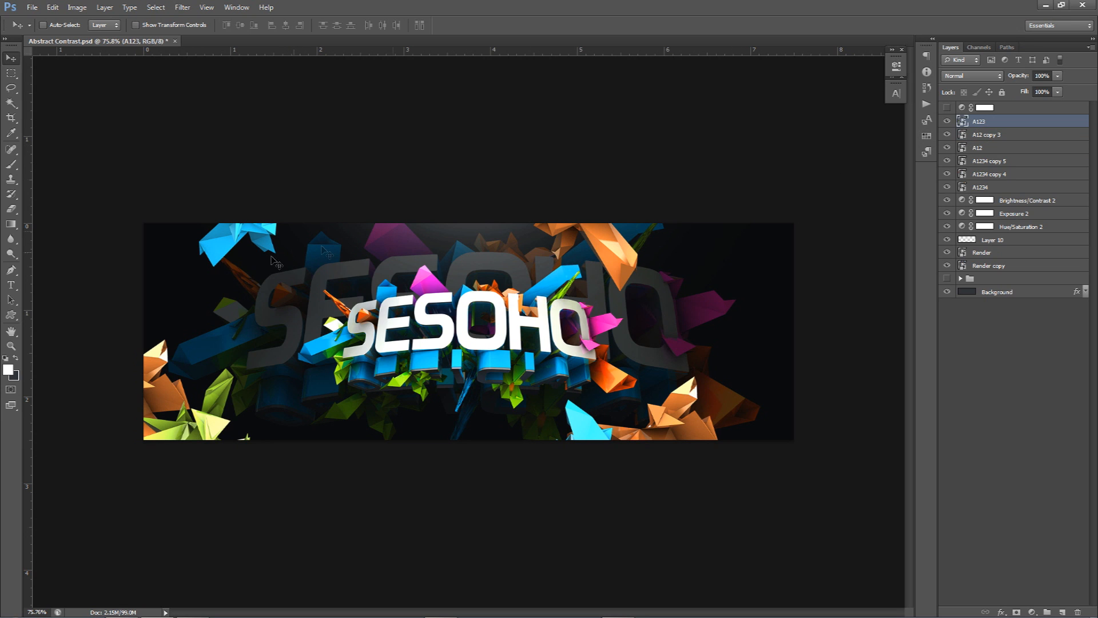
click(978, 136)
alt+drag(321, 260, 812, 292)
drag(682, 284, 734, 285)
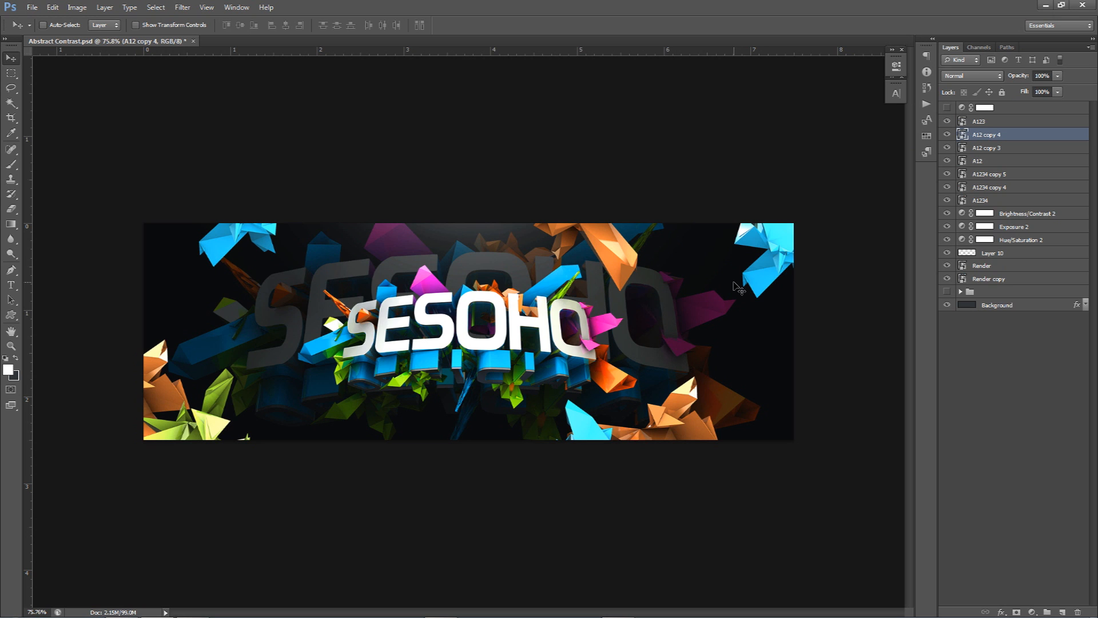
click(1010, 125)
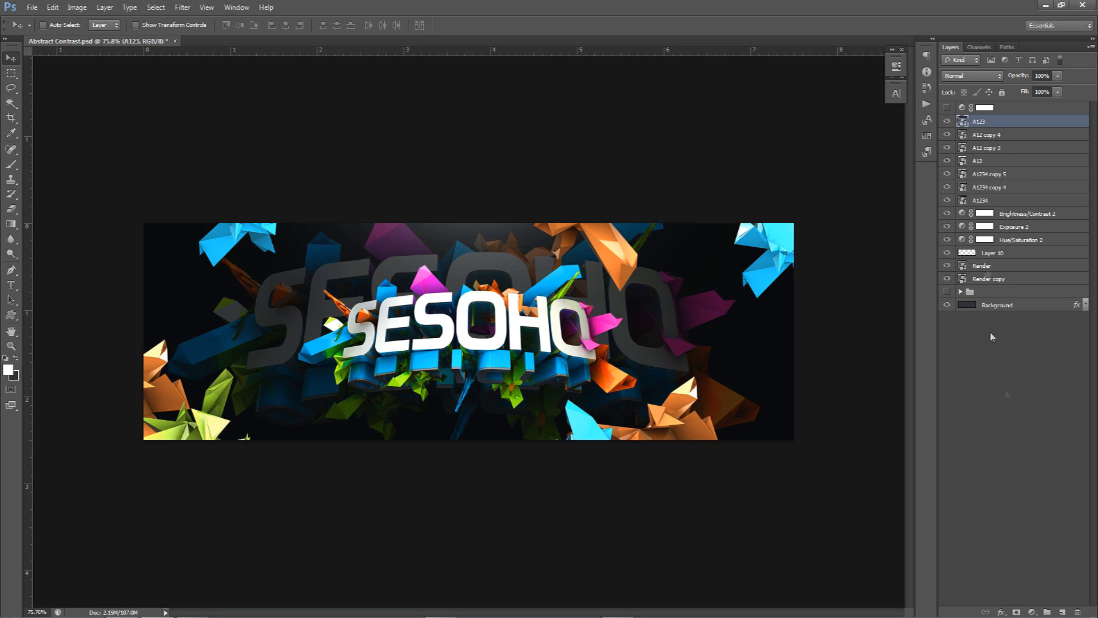
On a new layer above A123, paint a glow with a soft 246 px brush beside the top-edge orange shape, using its sampled orange.
click(1062, 611)
key(b)
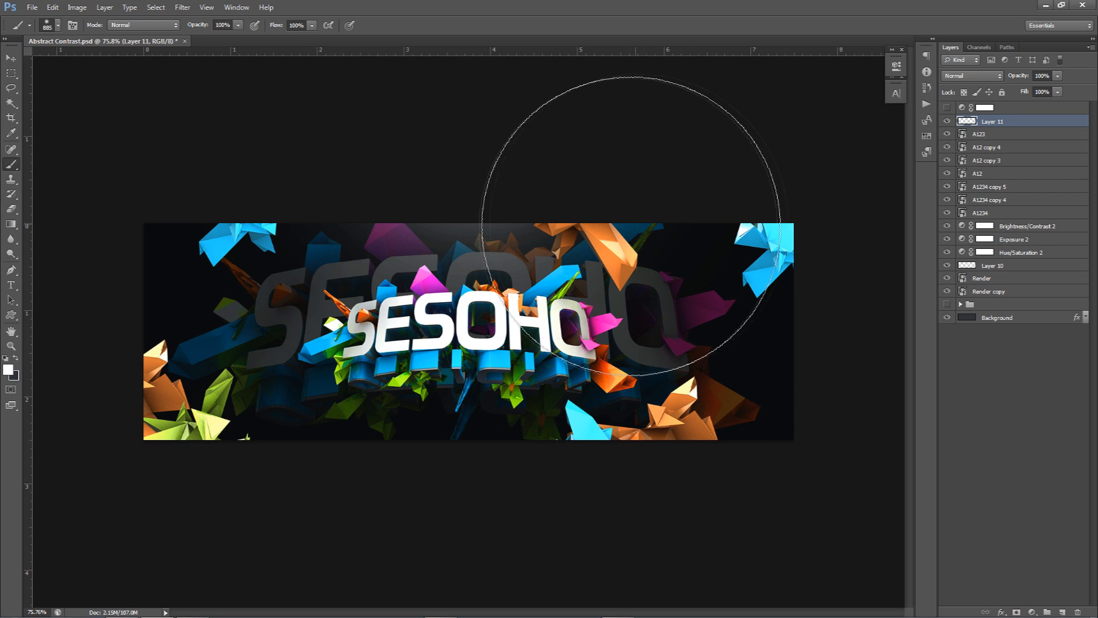
alt+click(610, 241)
mouse_move(620, 243)
alt+right_down()
mouse_move(472, 234)
mouse_move(497, 238)
alt+right_up()
right_click(592, 281)
double_click(598, 333)
alt+right_drag(534, 278, 541, 276)
alt+click(601, 230)
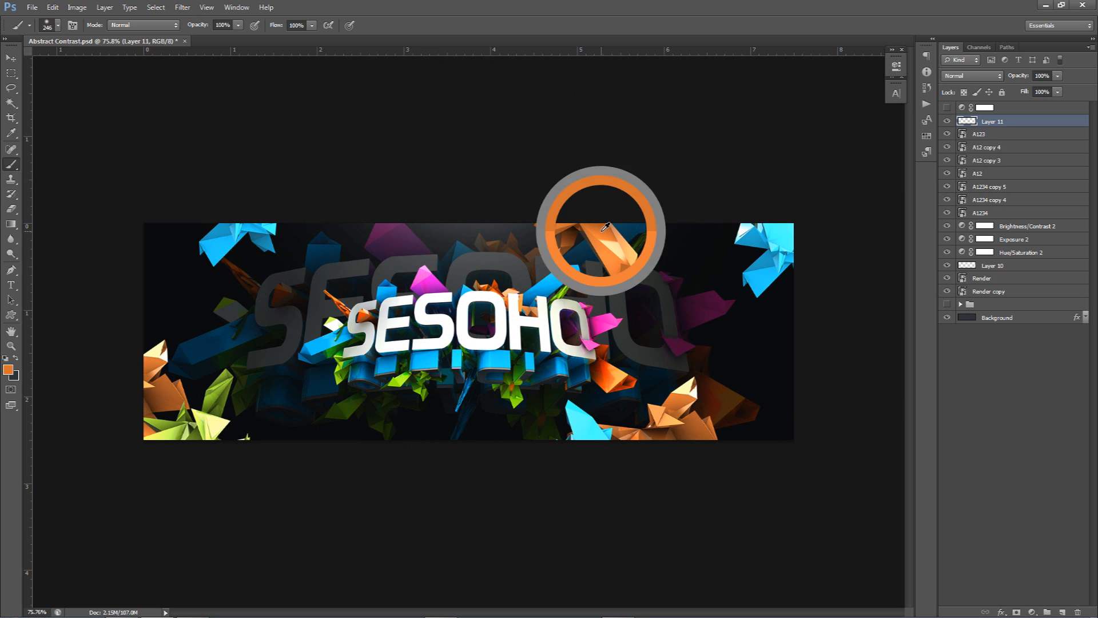
click(552, 221)
With a 256 px brush, add color-matched glows beside the bottom cyan, lower-right orange, upper-corner blue and lower-left green shapes.
alt+click(585, 422)
alt+right_drag(586, 421, 585, 410)
click(551, 424)
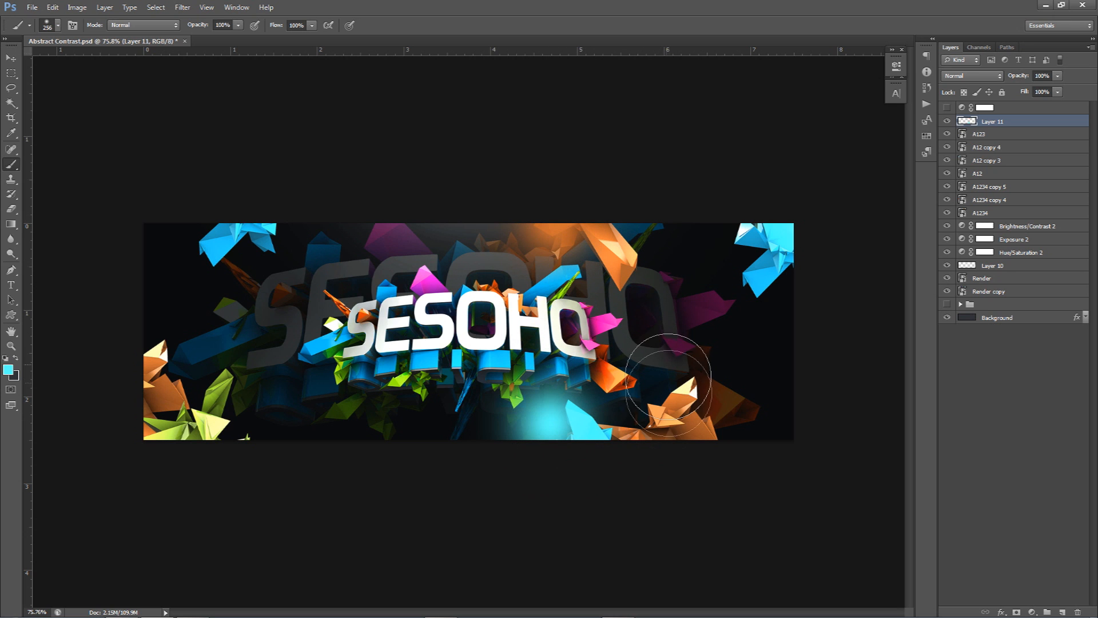
alt+click(689, 429)
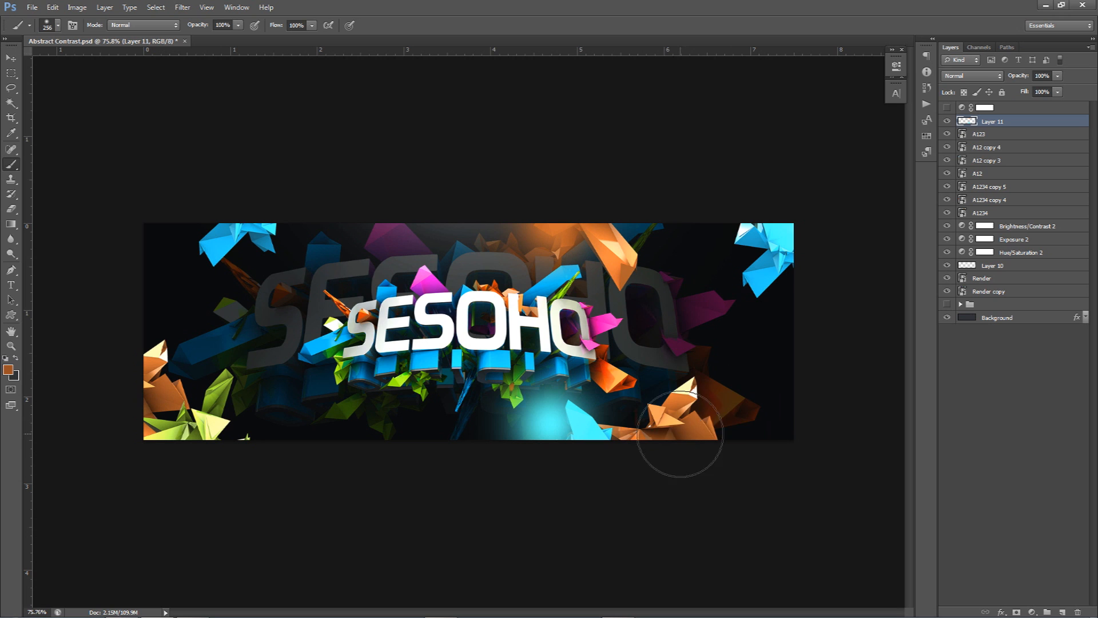
alt+click(760, 279)
click(806, 285)
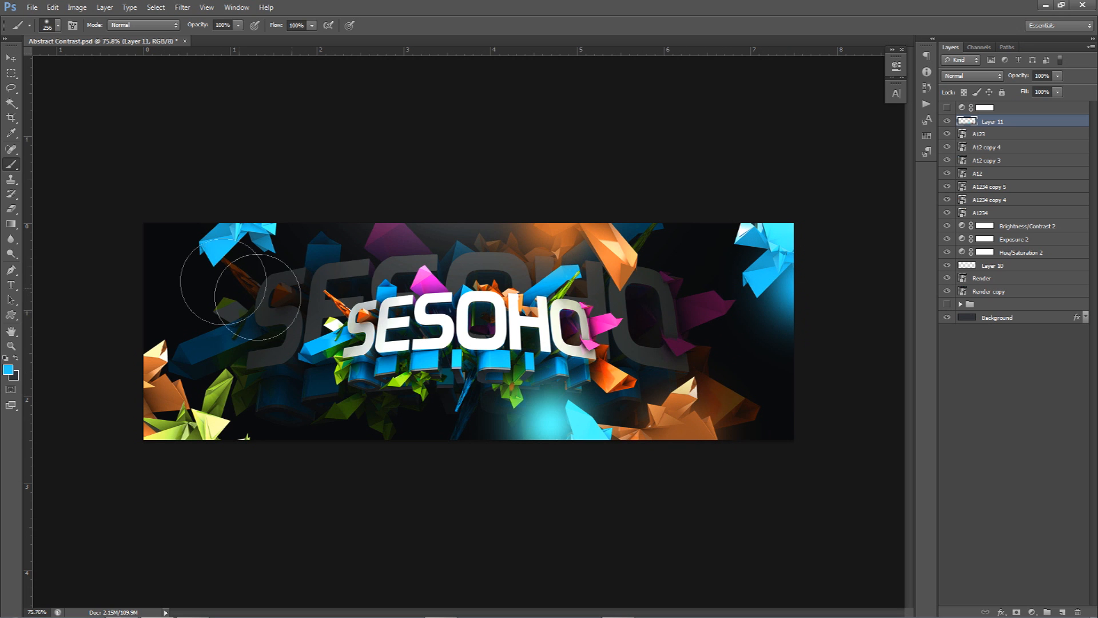
alt+click(214, 425)
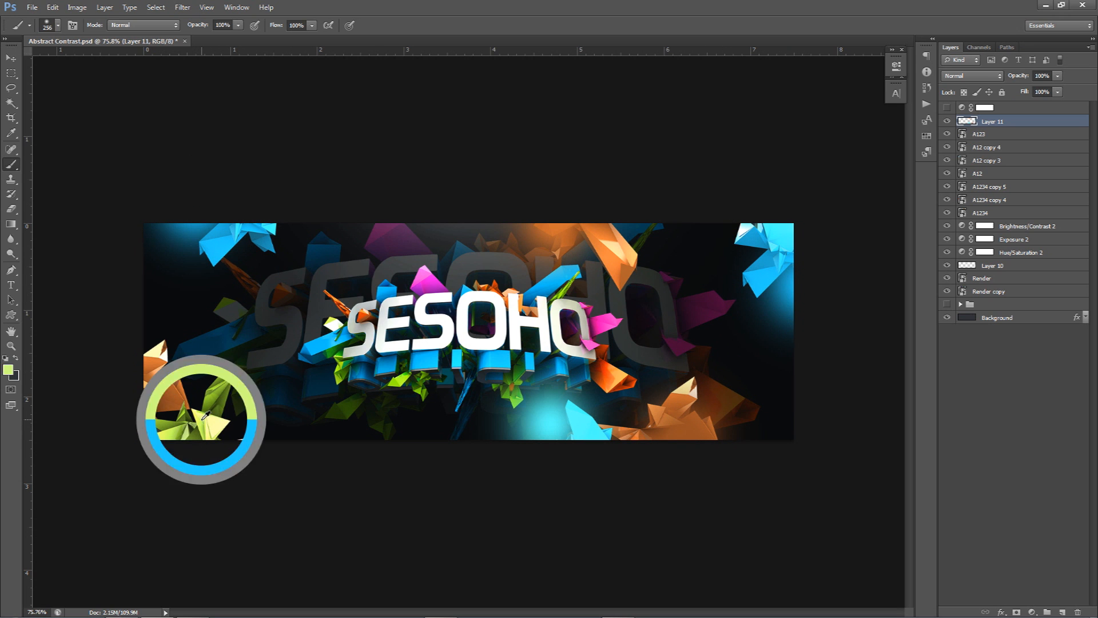
click(223, 449)
Paint sampled-color glows around the SESOHO text: blue below, magenta above, orange at its right end and green at its lower left.
alt+click(503, 355)
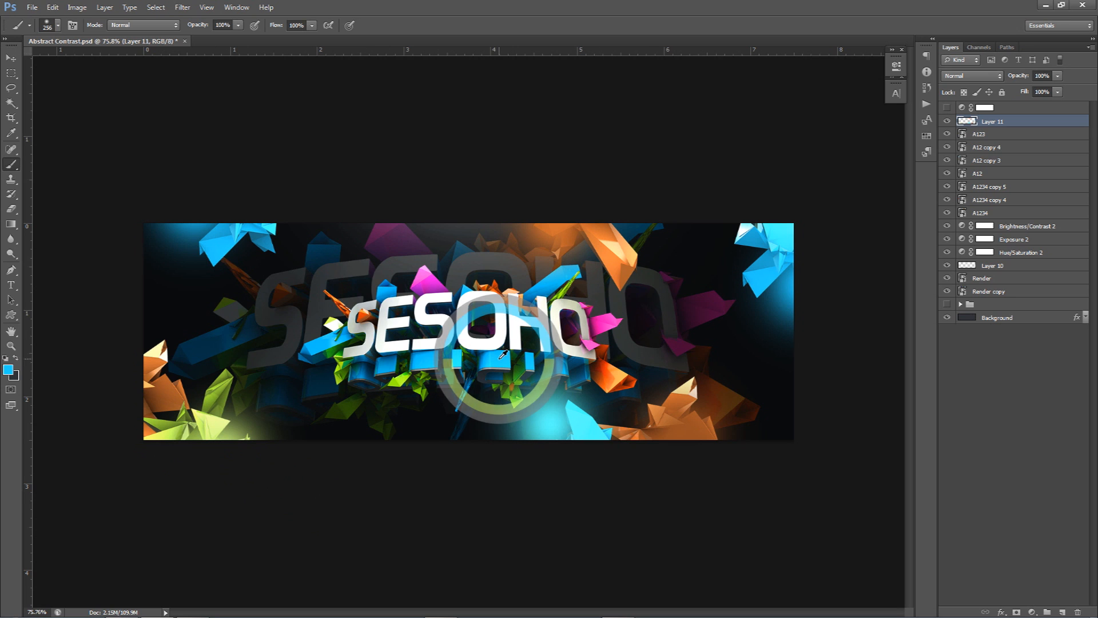
click(475, 392)
alt+click(428, 279)
click(444, 282)
alt+click(605, 359)
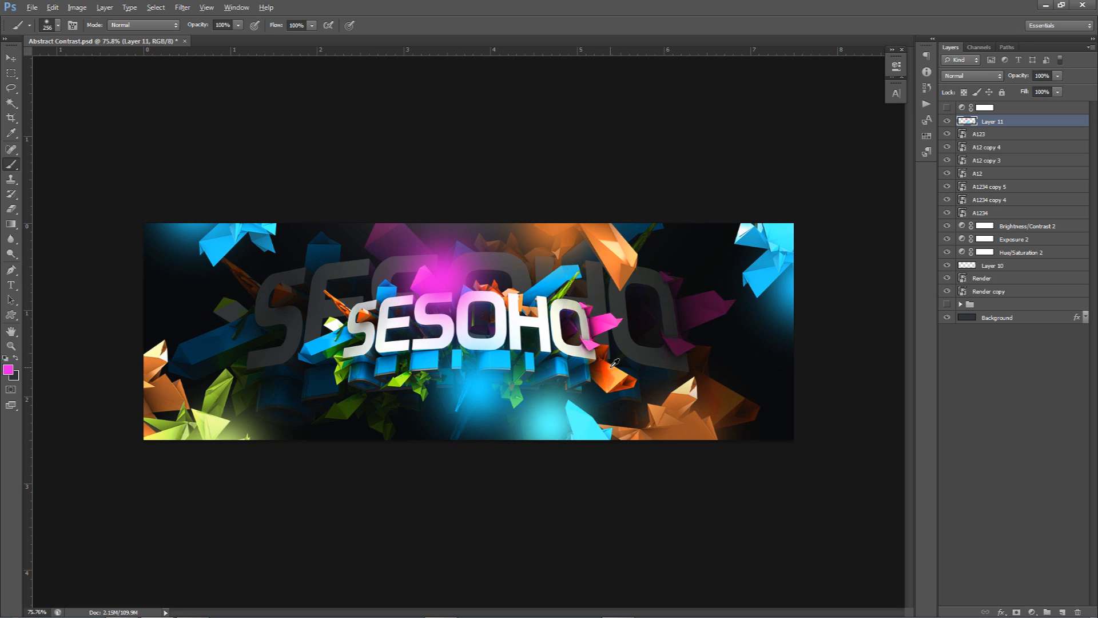
click(603, 354)
alt+click(371, 364)
alt+click(343, 372)
click(327, 395)
Set the glow layer's blend mode to Color Dodge and its opacity to 35%, and switch to the Move tool.
click(972, 75)
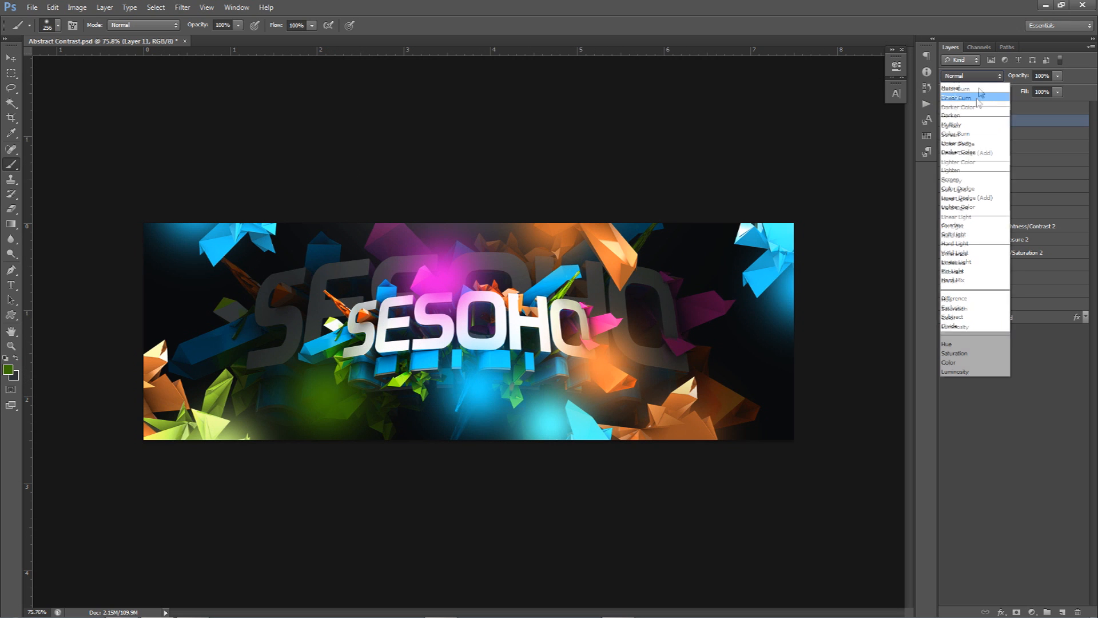
click(970, 188)
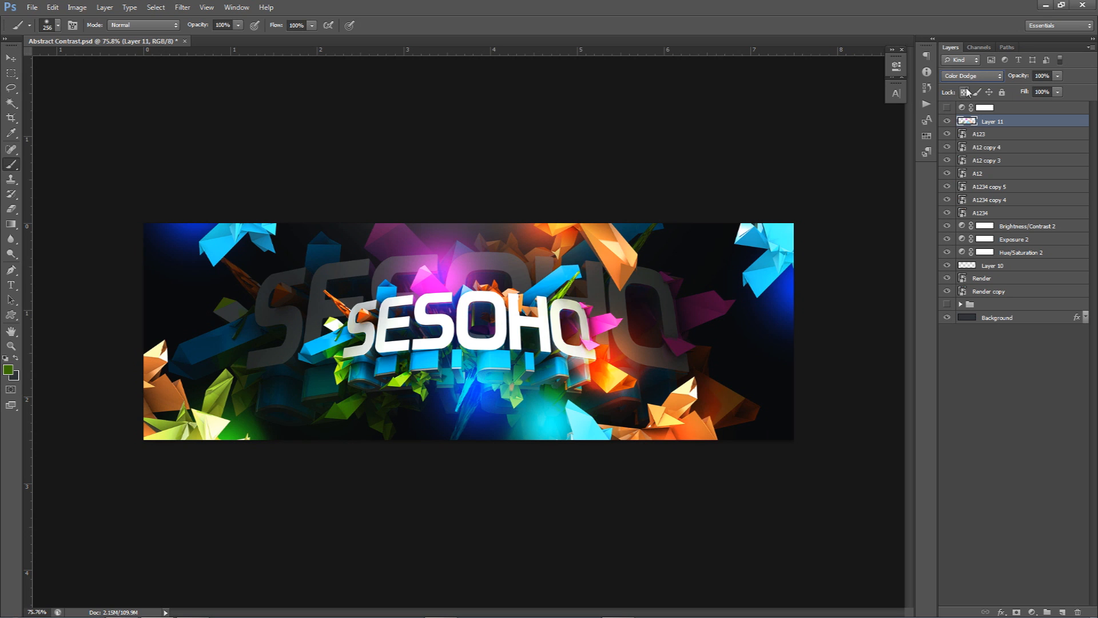
click(1057, 76)
drag(1059, 89, 1020, 88)
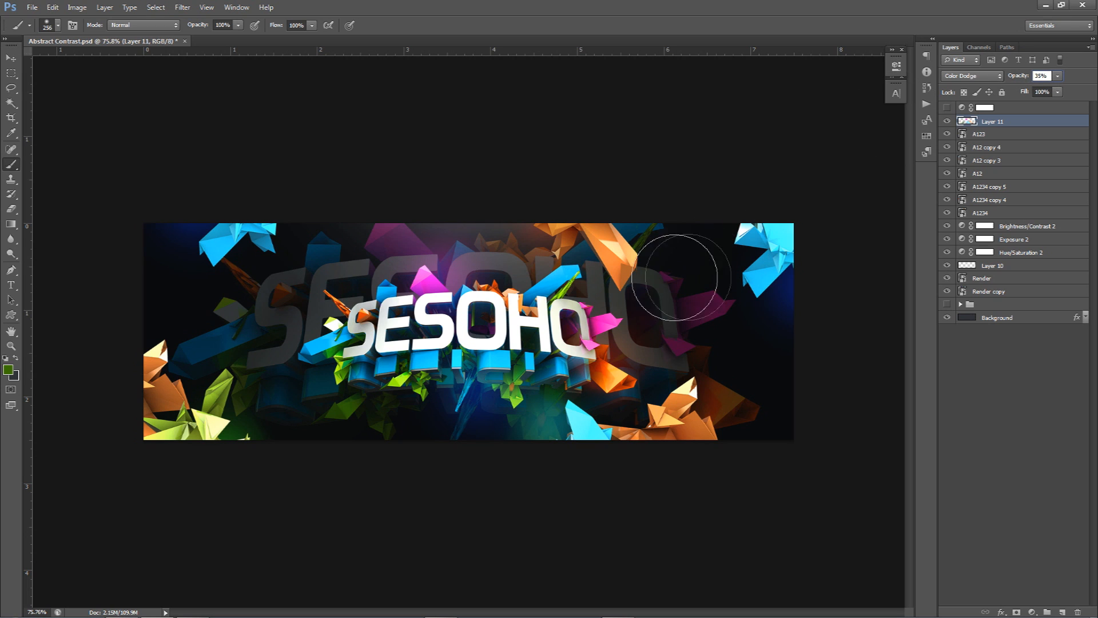
key(Return)
key(v)
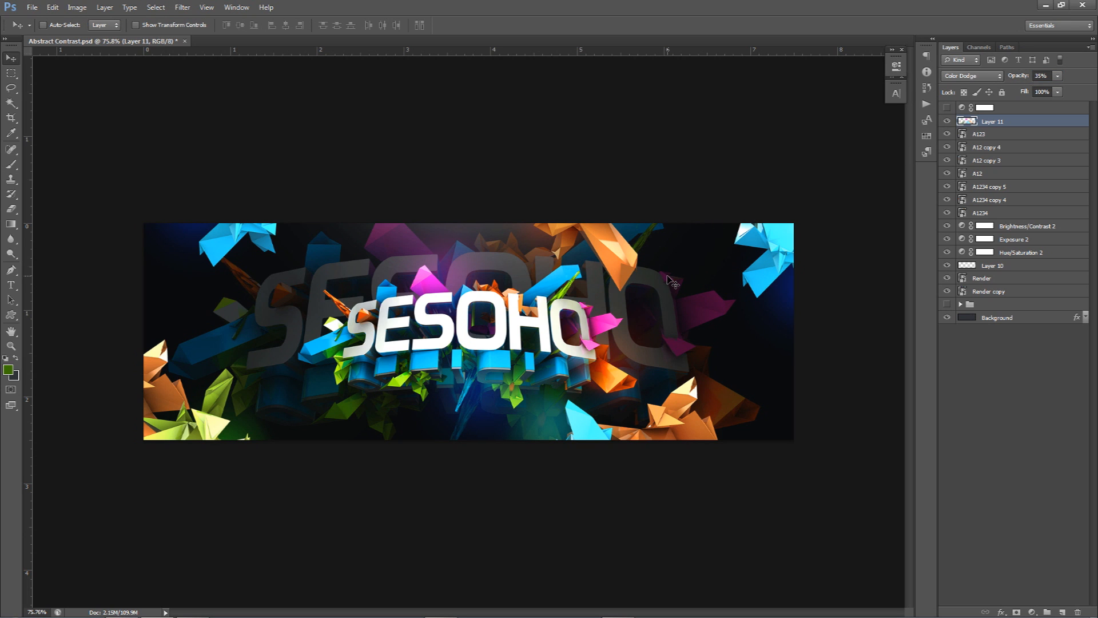